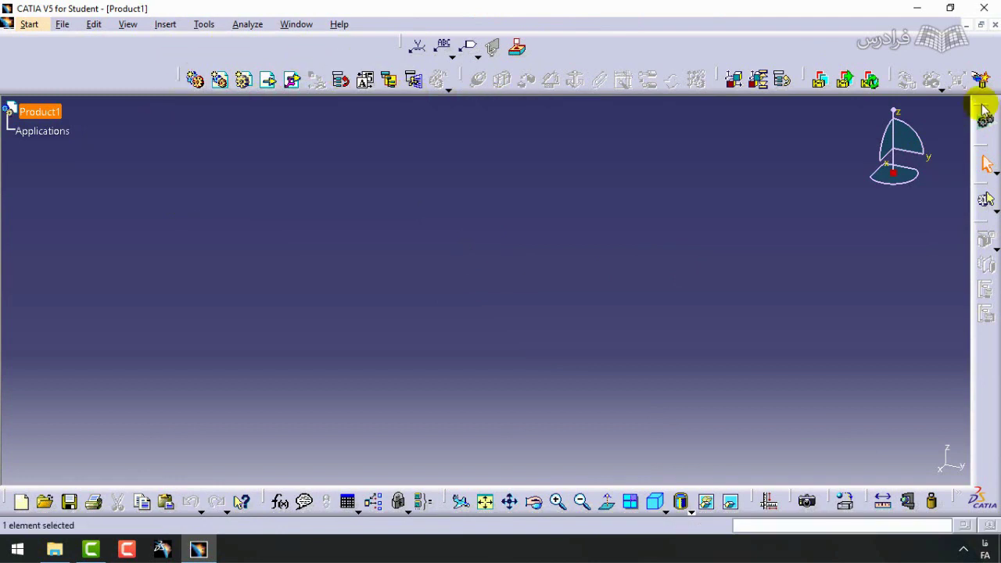
- Undock the Workbench toolbar into the viewport, check the toolbar visibility list, and dock the toolbar back at its original place
{"action": "left_click_drag", "start_coordinate": [983, 110], "coordinate": [509, 223]}
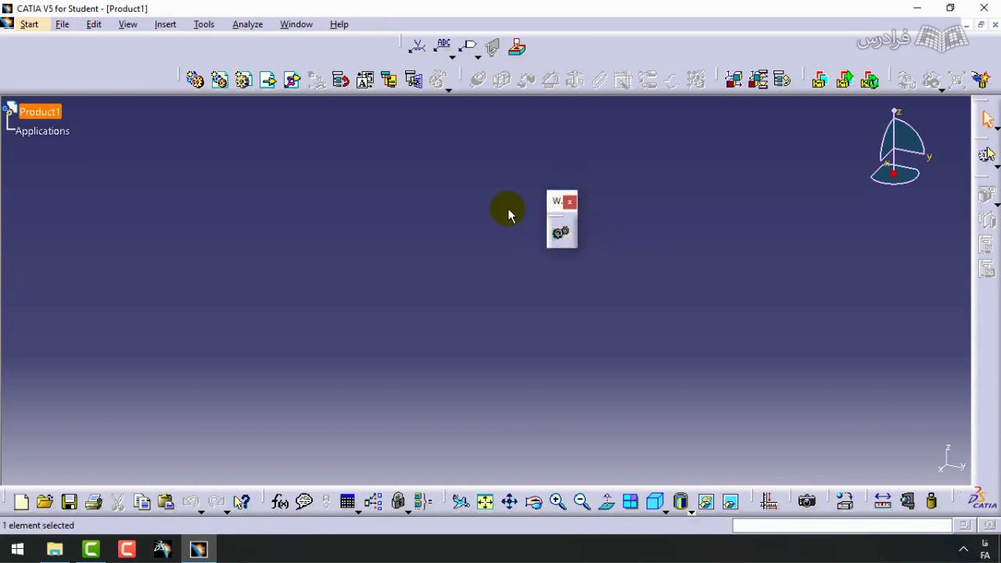
{"action": "right_click", "coordinate": [981, 471]}
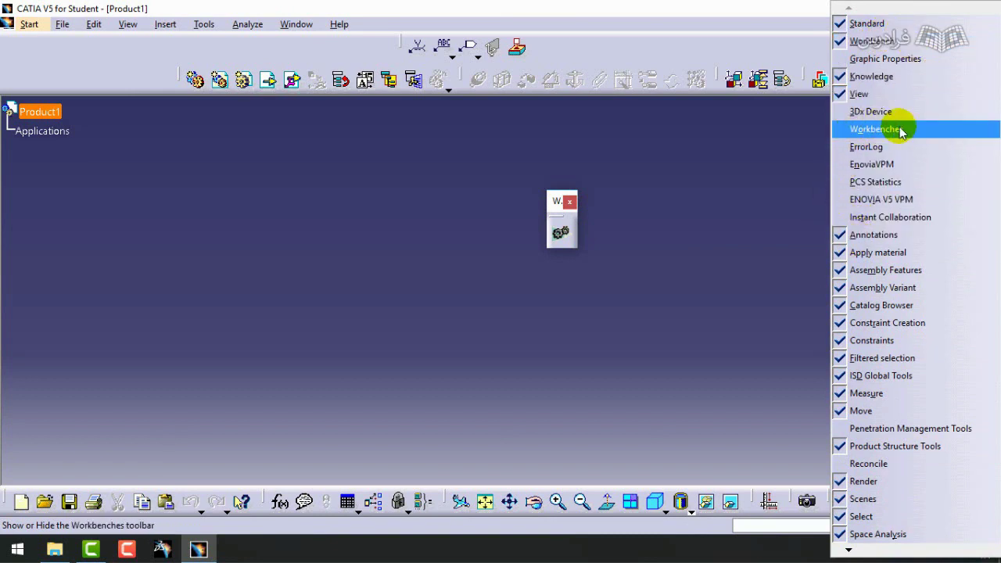
{"action": "left_click", "coordinate": [747, 181]}
{"action": "double_click", "coordinate": [559, 202]}
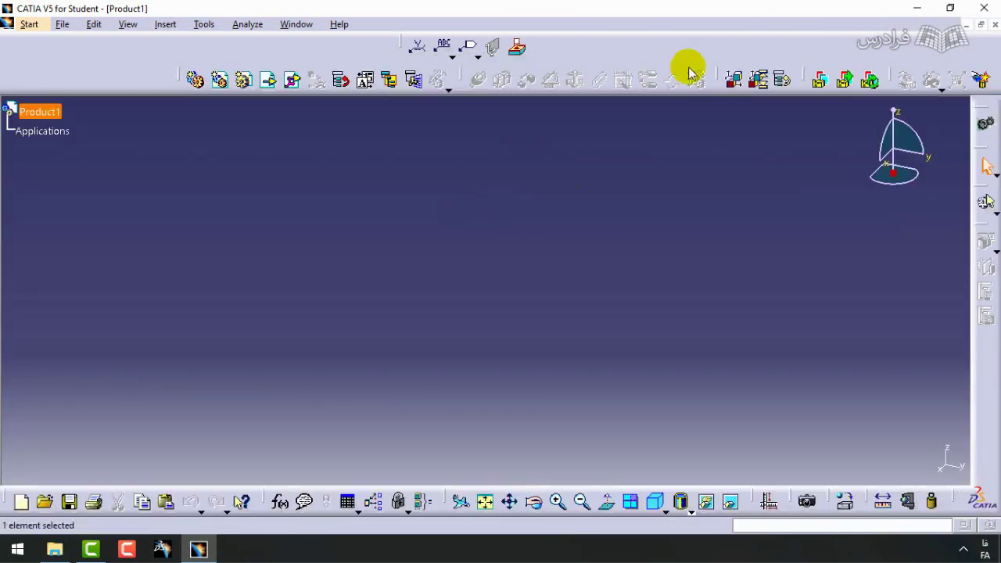
- Close the Product1 document
{"action": "left_click", "coordinate": [945, 53]}
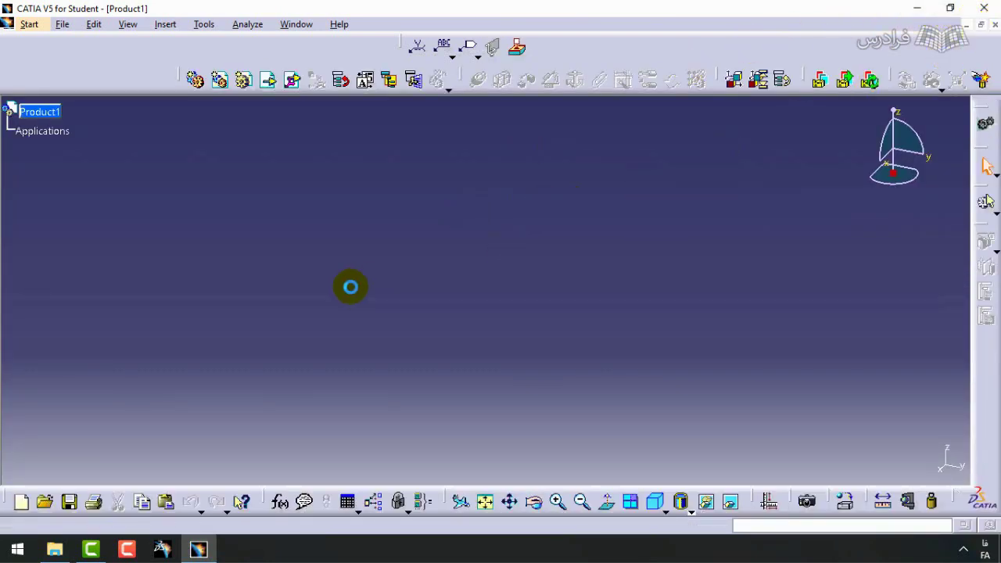
{"action": "key", "text": "ctrl+F4"}
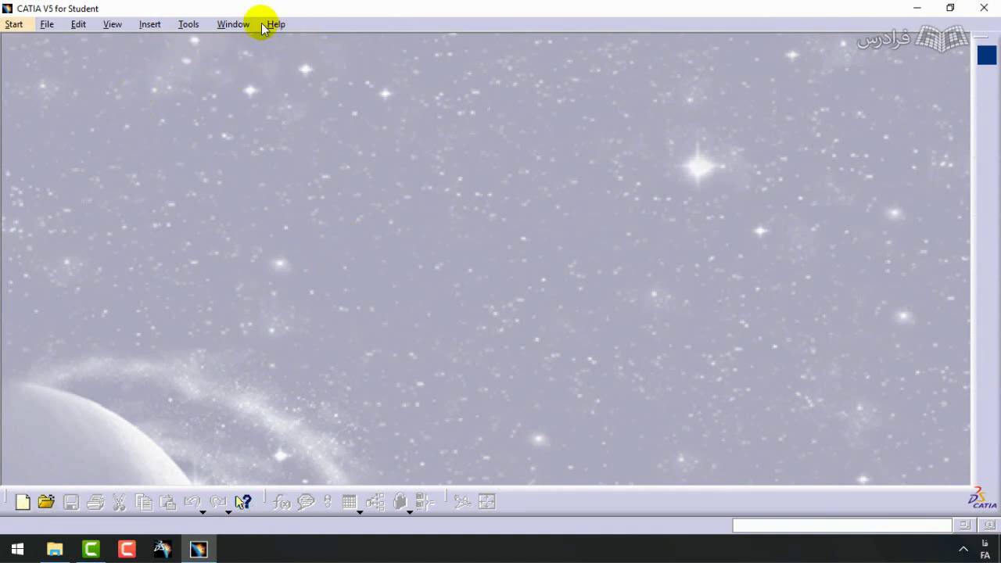
- Examine the menus available without an open document and the workbench categories, especially the Mechanical Design workbenches
{"action": "left_click", "coordinate": [149, 24]}
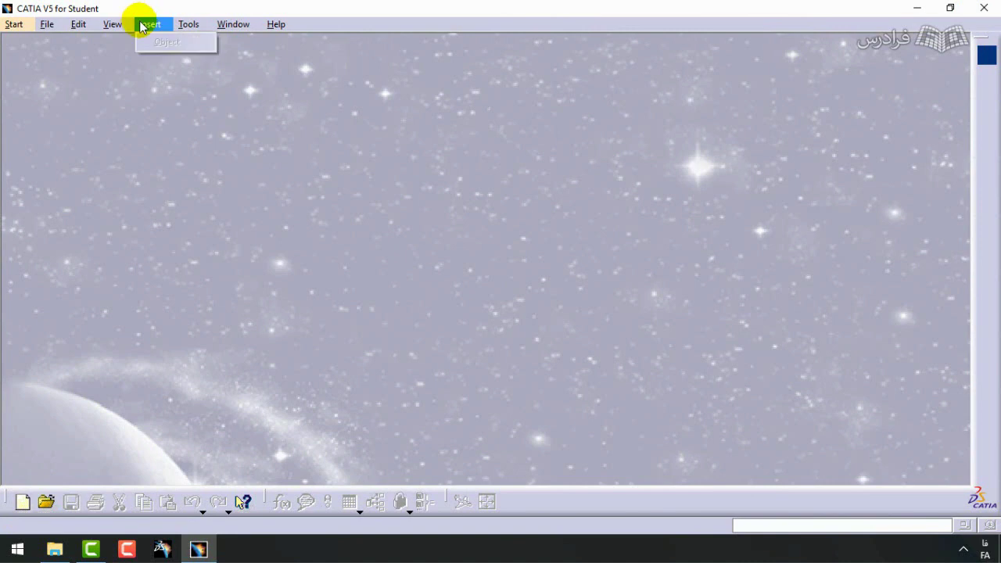
{"action": "mouse_move", "coordinate": [181, 26]}
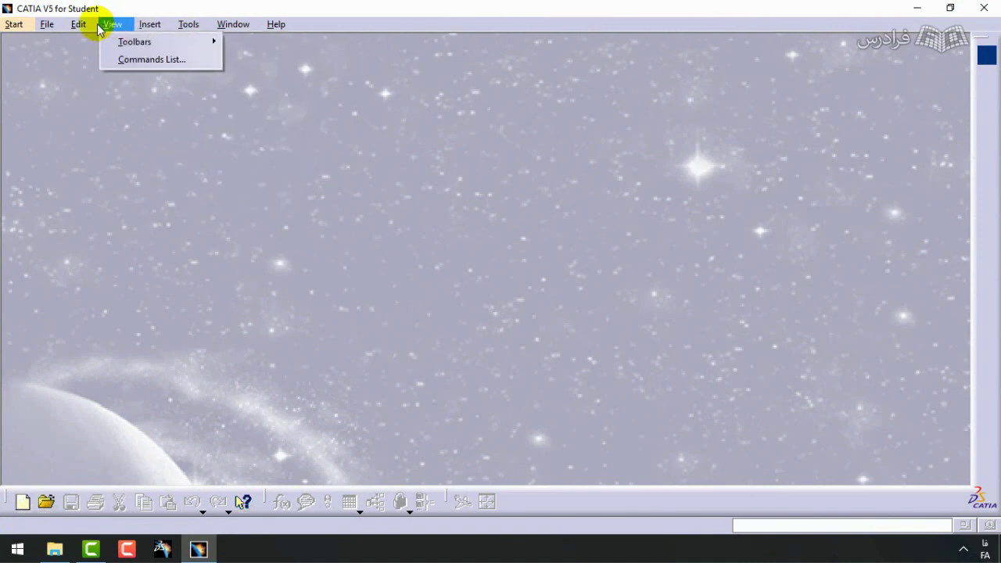
{"action": "mouse_move", "coordinate": [55, 29]}
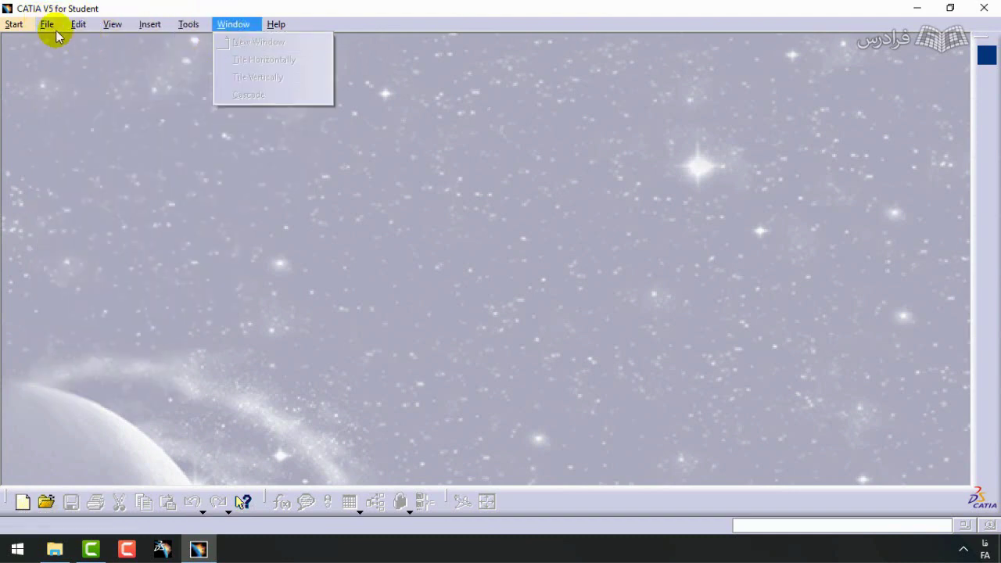
{"action": "mouse_move", "coordinate": [14, 28]}
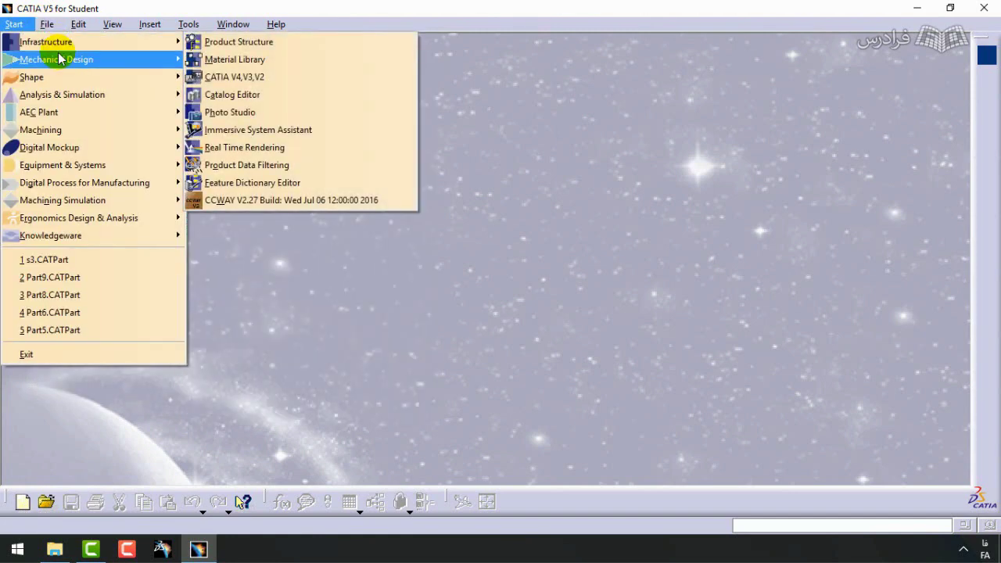
{"action": "mouse_move", "coordinate": [61, 60]}
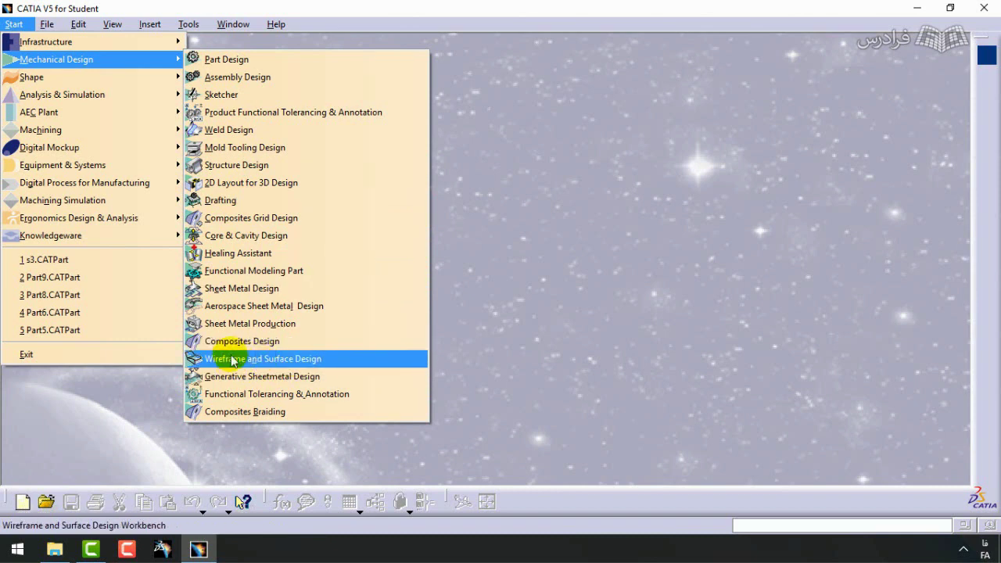
{"action": "mouse_move", "coordinate": [135, 83]}
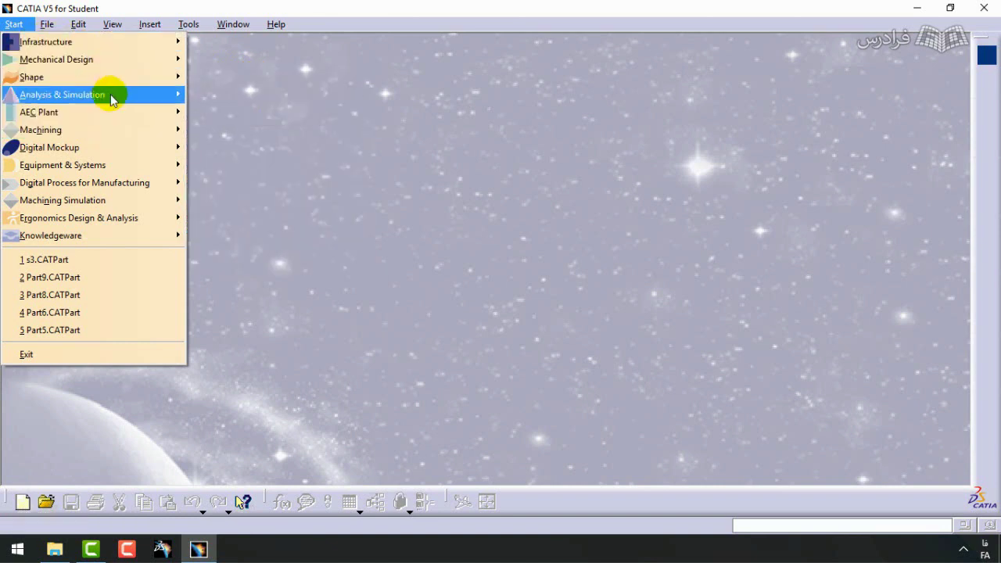
{"action": "mouse_move", "coordinate": [109, 129]}
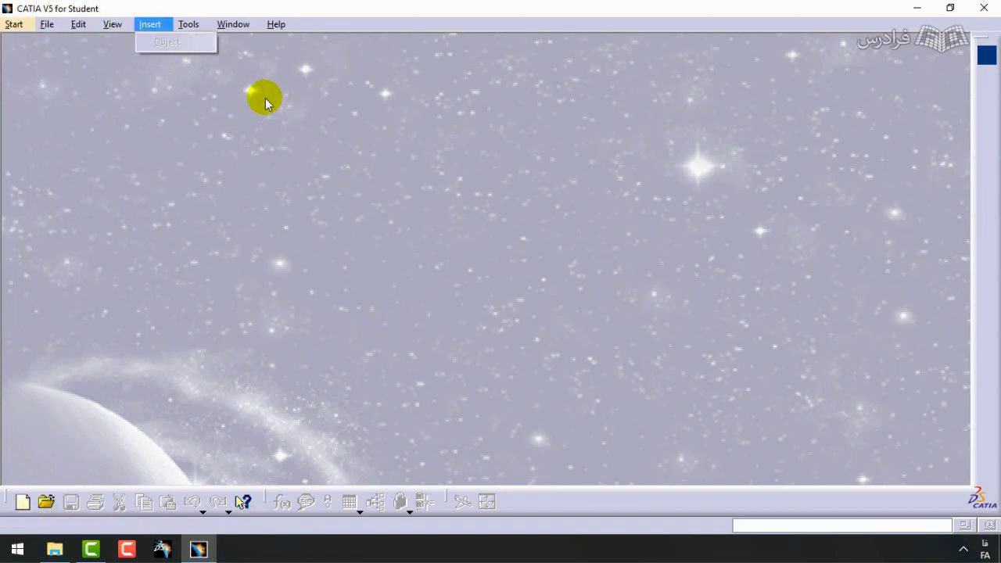
- Create a new part named Part1 from the Sketcher workbench and open a sketch on the xy plane
{"action": "mouse_move", "coordinate": [4, 22]}
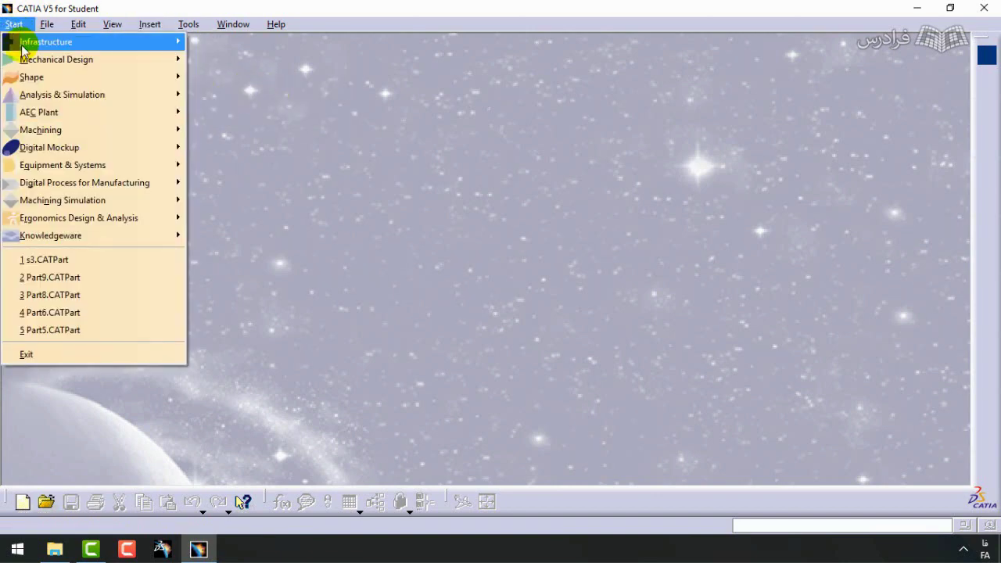
{"action": "mouse_move", "coordinate": [25, 61]}
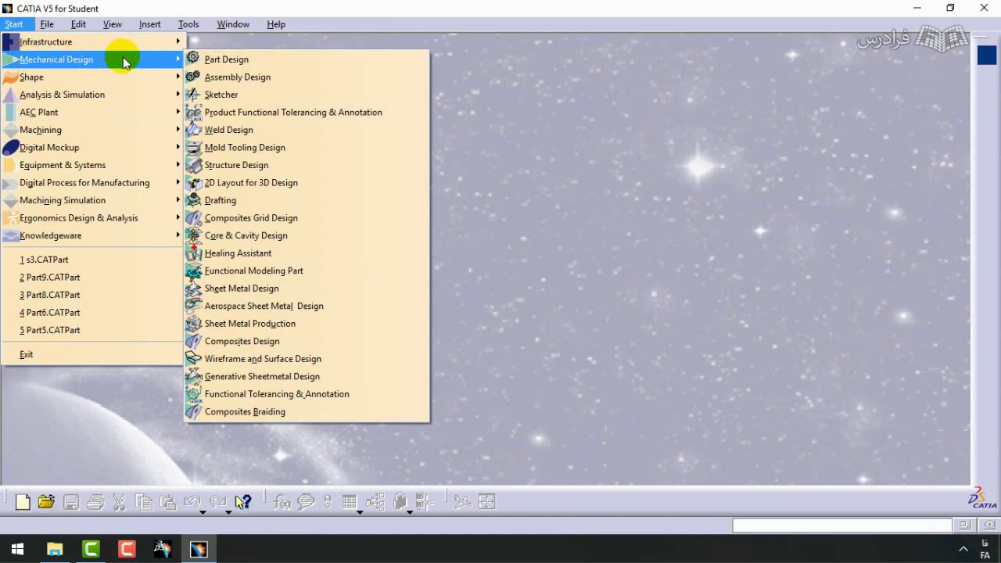
{"action": "left_click", "coordinate": [227, 94]}
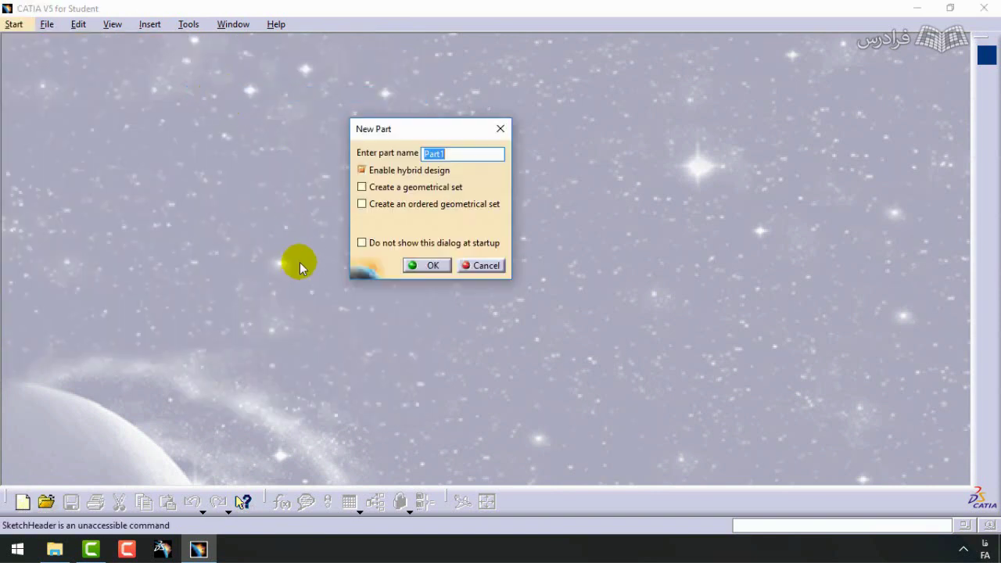
{"action": "left_click", "coordinate": [452, 154]}
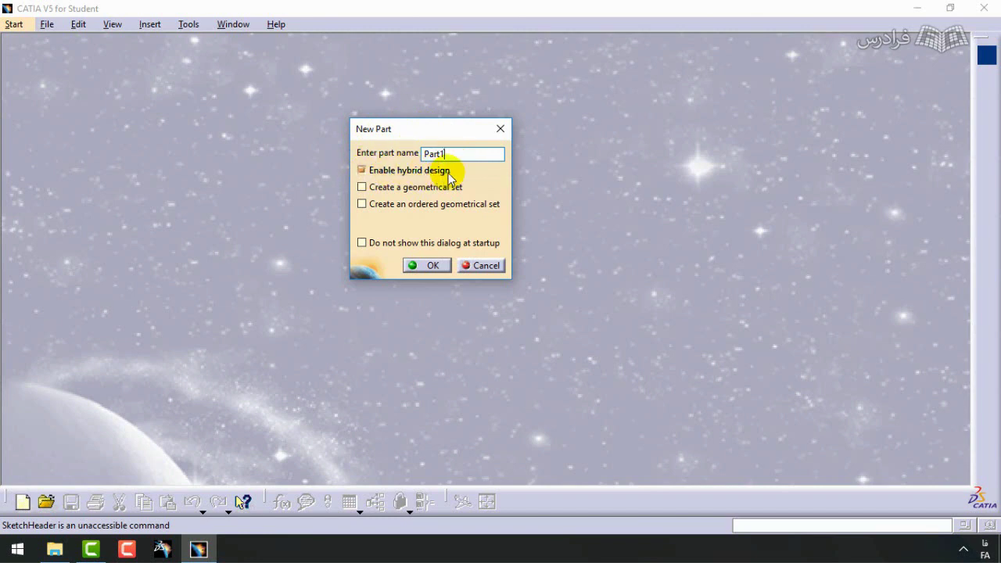
{"action": "left_click", "coordinate": [364, 170]}
{"action": "left_click", "coordinate": [364, 188]}
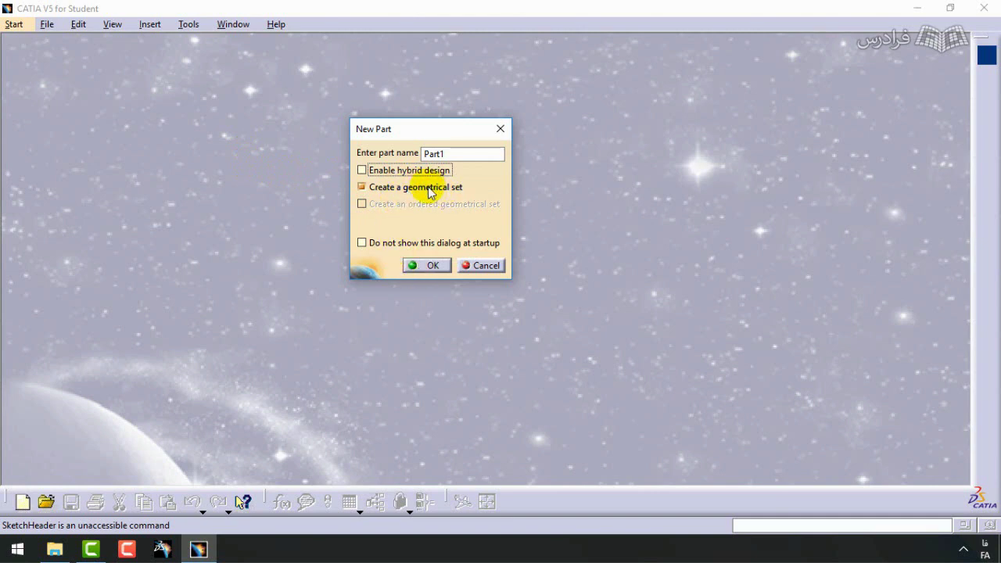
{"action": "mouse_move", "coordinate": [393, 195]}
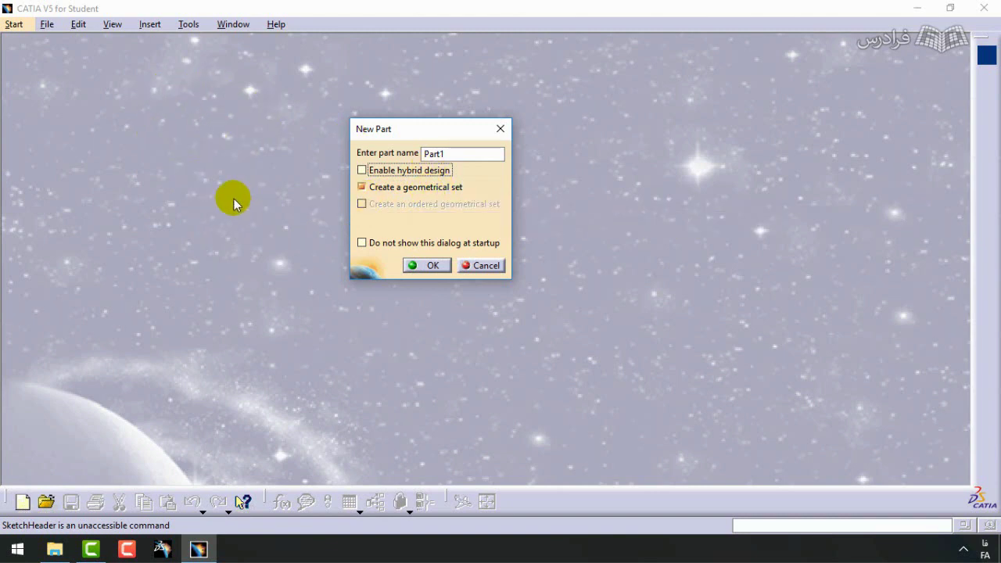
{"action": "left_click", "coordinate": [437, 178]}
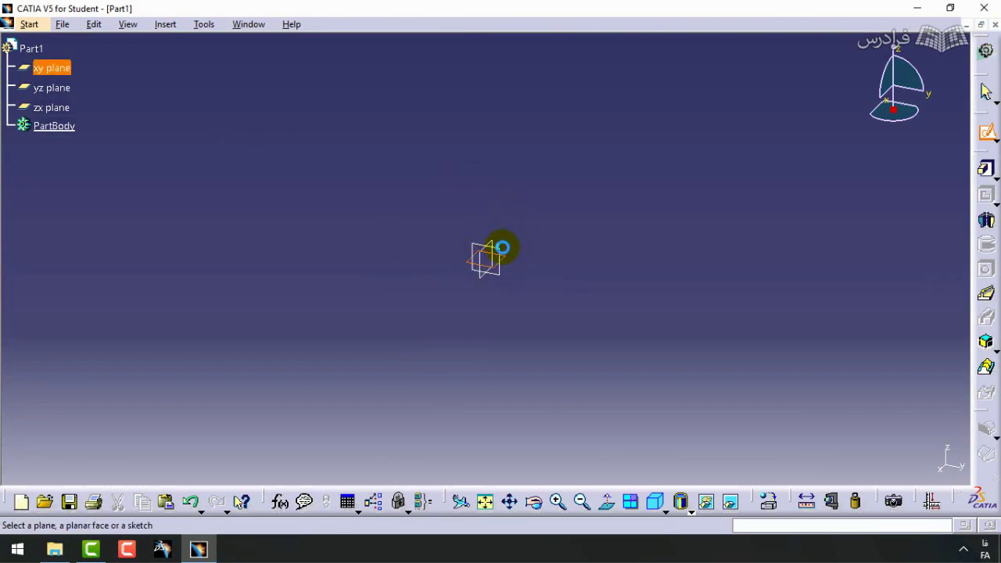
{"action": "left_click", "coordinate": [502, 248]}
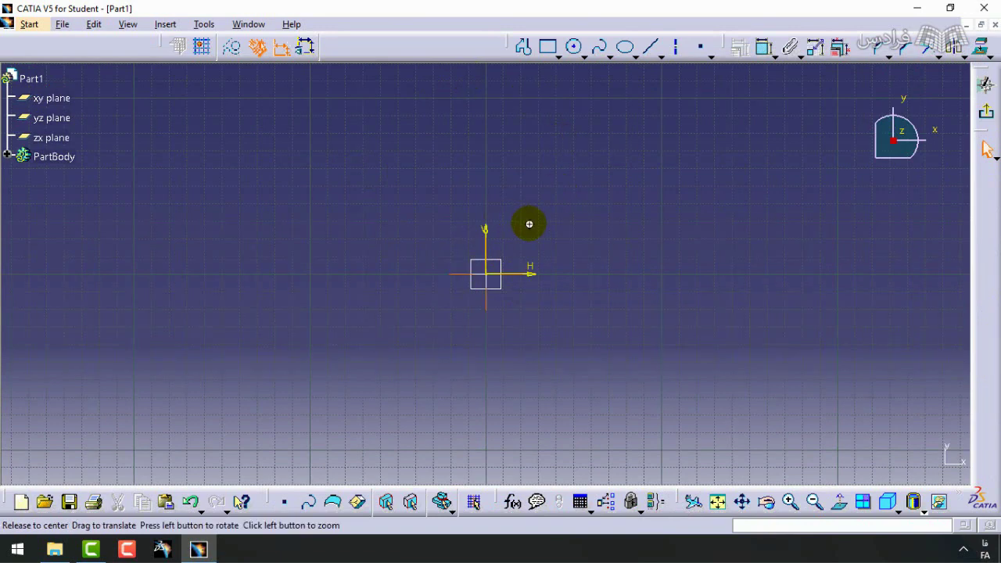
{"action": "middle_click_drag", "start_coordinate": [530, 224], "coordinate": [521, 148]}
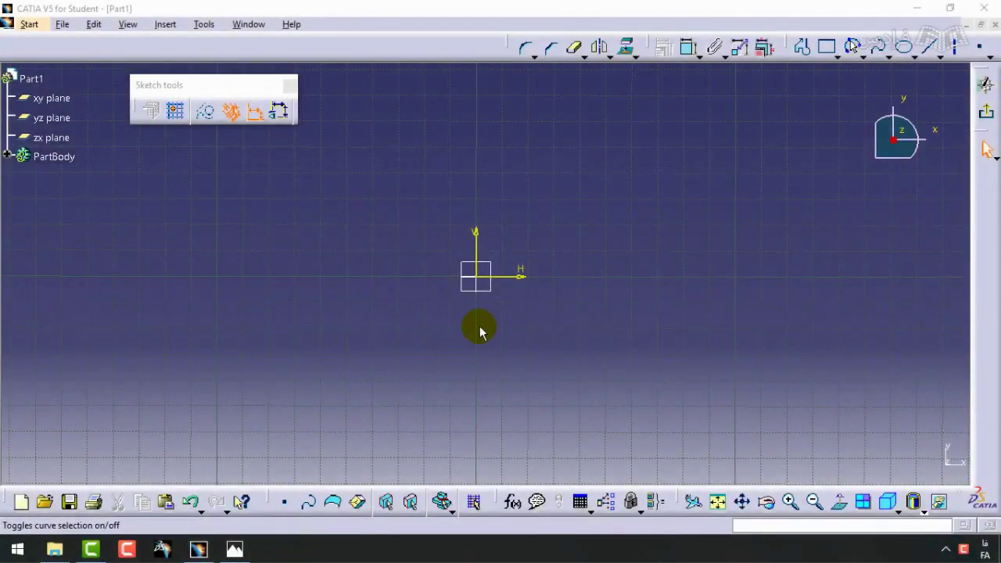
- Glance at the reference drawing 1.jpg, then float the Sketch tools, Operation, Constraint and Profile toolbars over the sketch area
{"action": "left_click", "coordinate": [248, 552]}
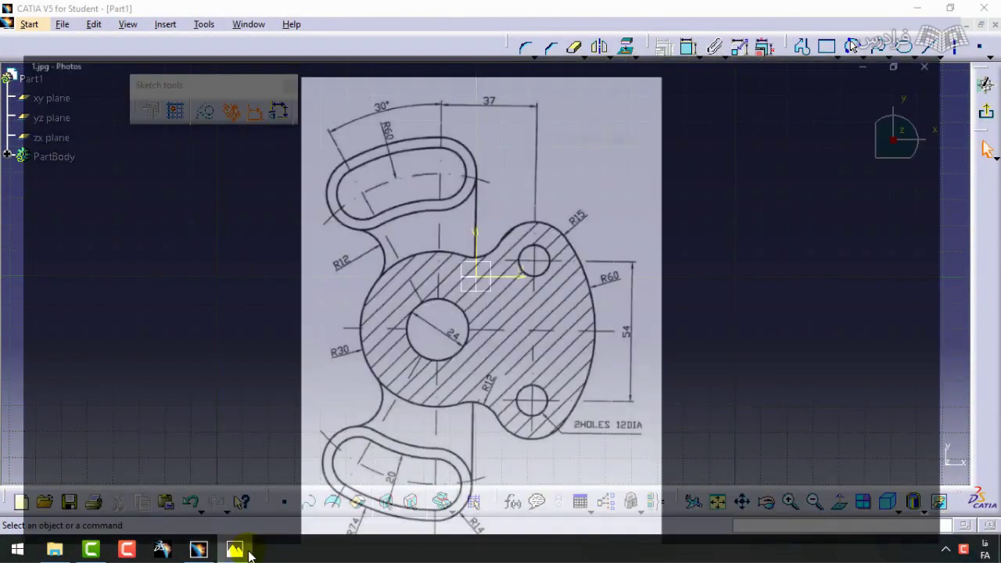
{"action": "left_click", "coordinate": [249, 552]}
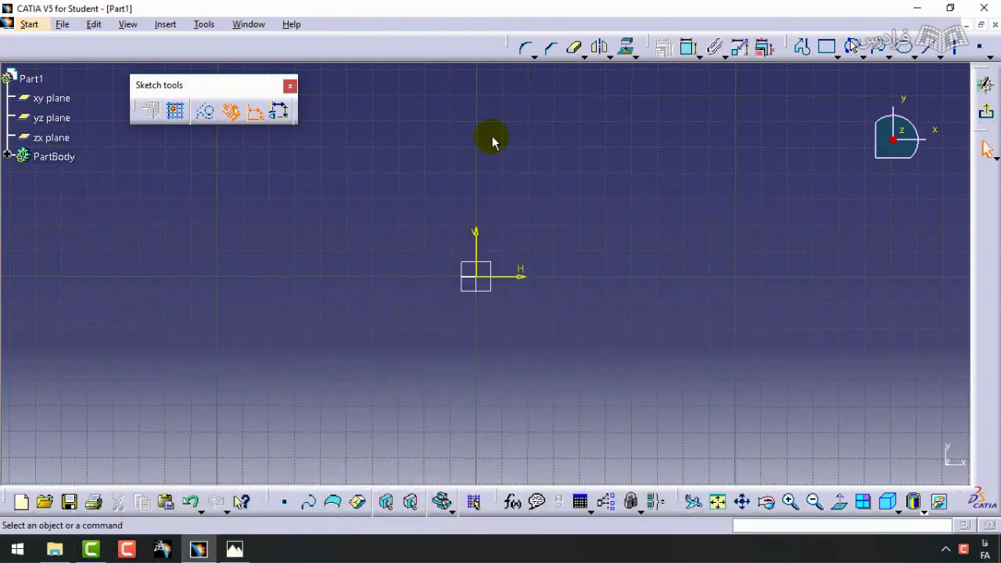
{"action": "mouse_move", "coordinate": [208, 88]}
{"action": "left_mouse_down"}
{"action": "mouse_move", "coordinate": [197, 67]}
{"action": "mouse_move", "coordinate": [186, 79]}
{"action": "left_mouse_up"}
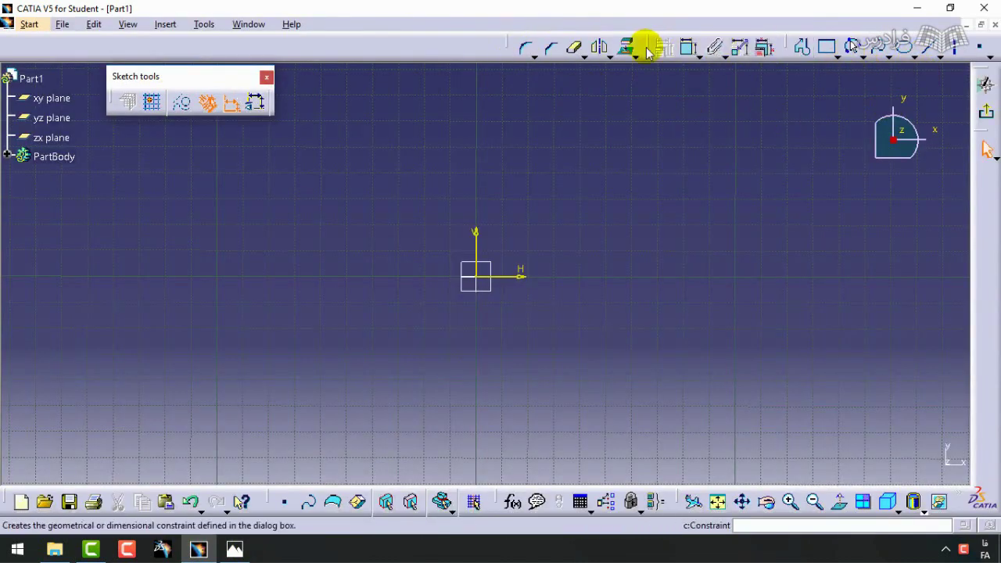
{"action": "left_click_drag", "start_coordinate": [512, 52], "coordinate": [321, 88]}
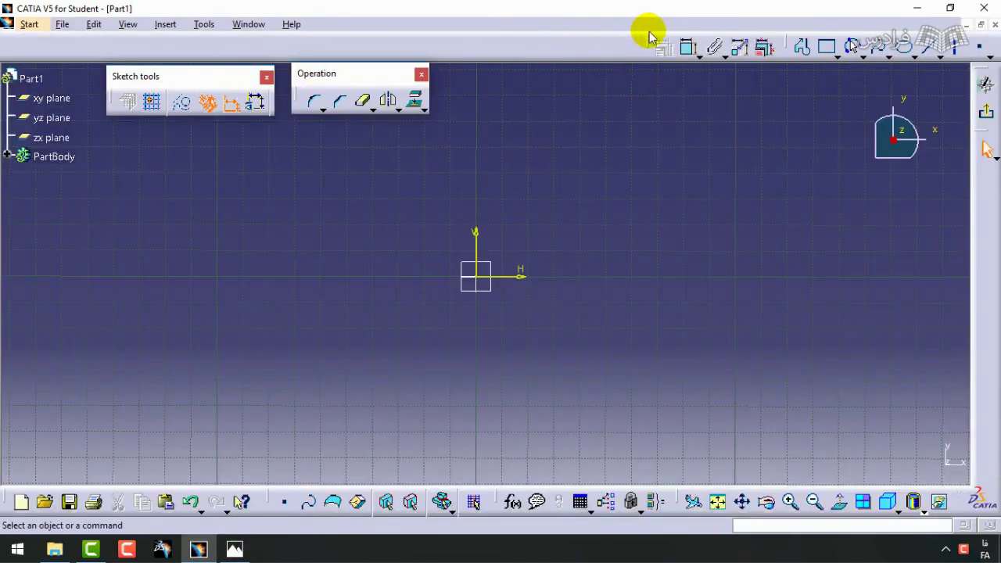
{"action": "left_click_drag", "start_coordinate": [625, 53], "coordinate": [458, 85]}
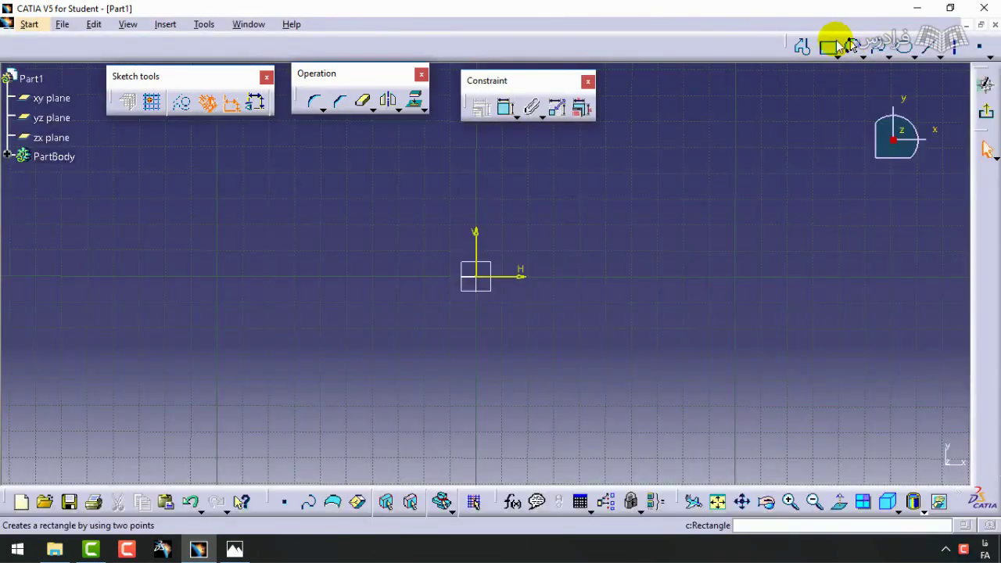
{"action": "left_click_drag", "start_coordinate": [793, 44], "coordinate": [632, 83]}
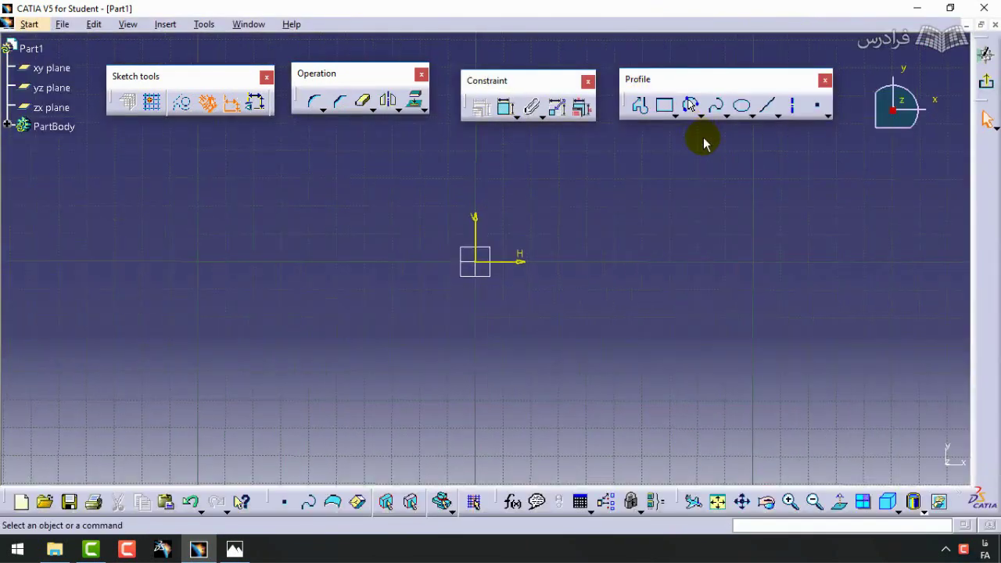
- Look through the sketch geometry tools on the Profile toolbar, including the rectangle, circle, spline and conic variants
{"action": "left_click", "coordinate": [640, 104]}
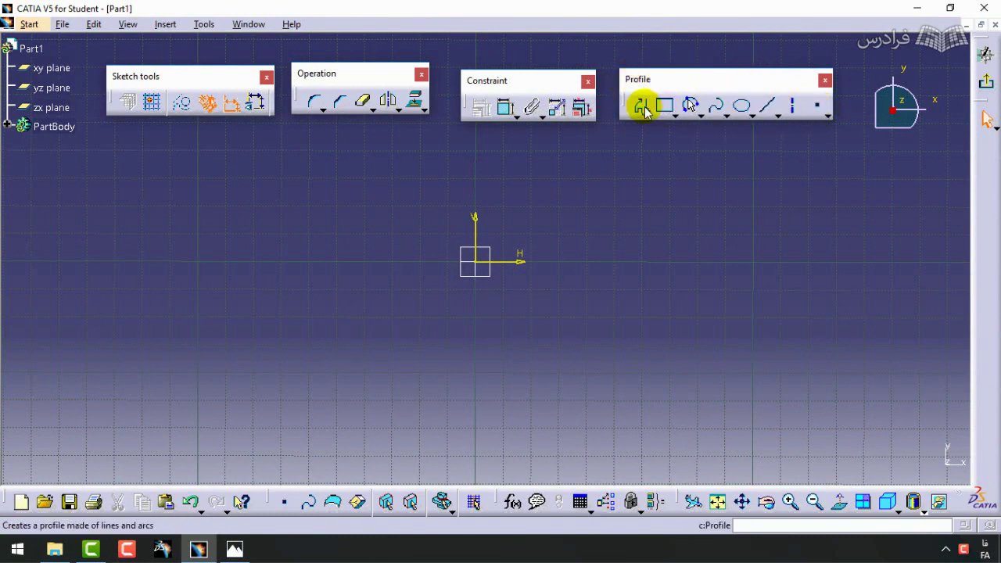
{"action": "left_click", "coordinate": [677, 118]}
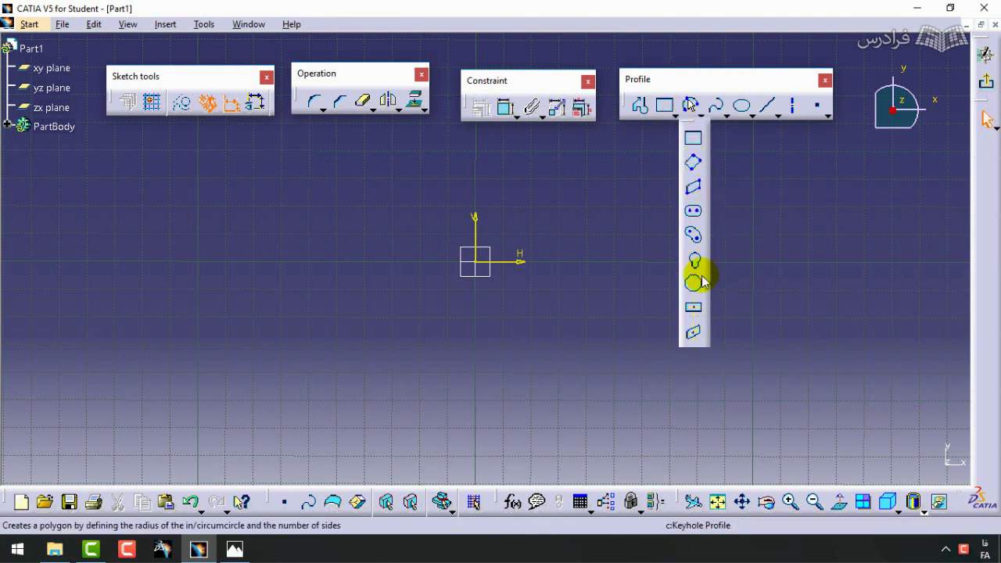
{"action": "left_click", "coordinate": [757, 234]}
{"action": "left_click", "coordinate": [699, 114]}
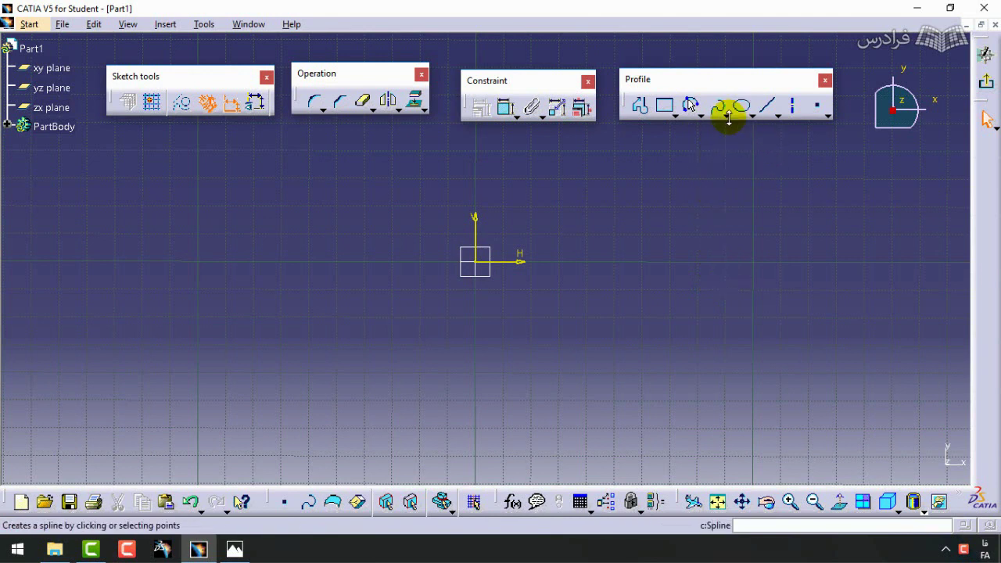
{"action": "left_click", "coordinate": [727, 116]}
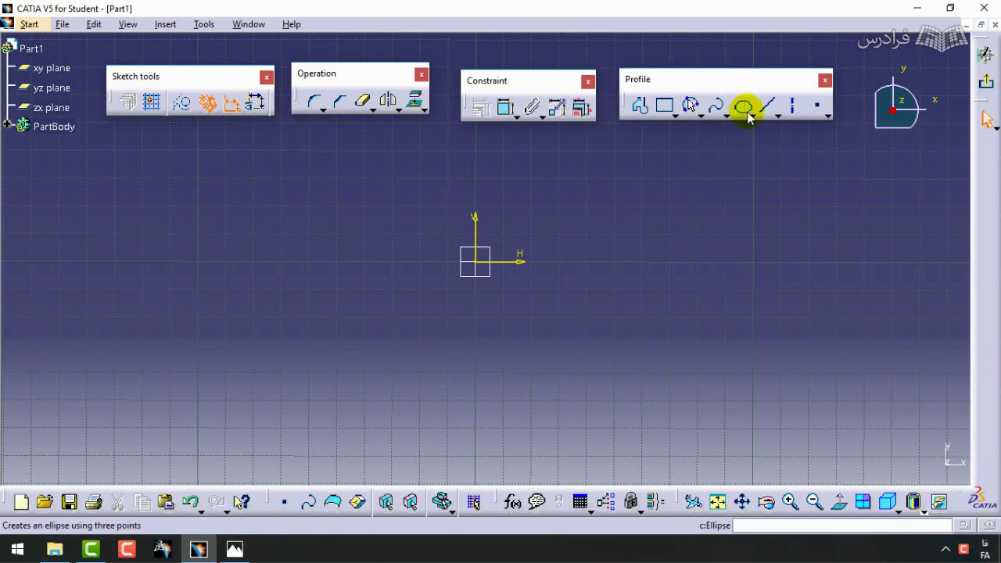
{"action": "left_click", "coordinate": [747, 117]}
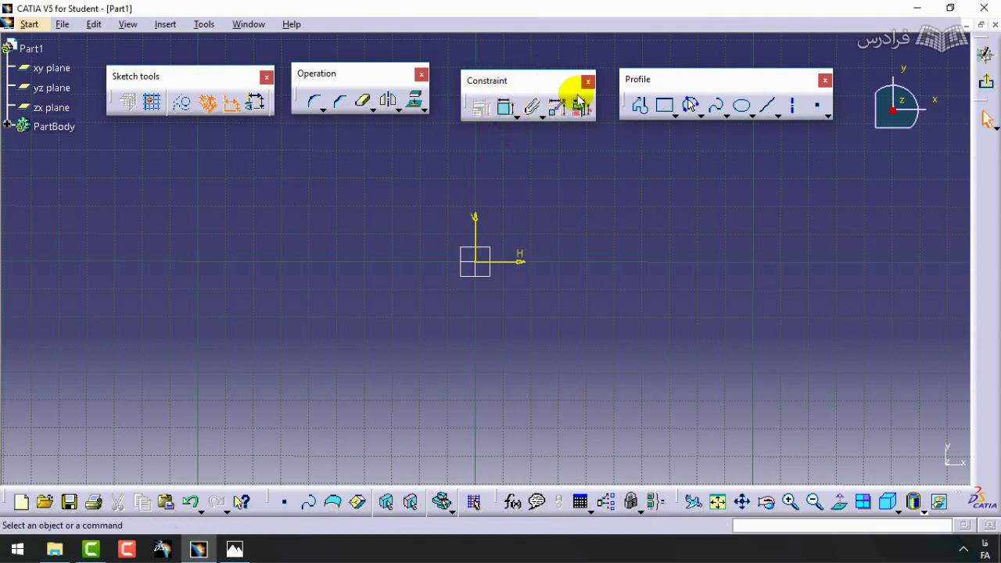
{"action": "left_click", "coordinate": [307, 105]}
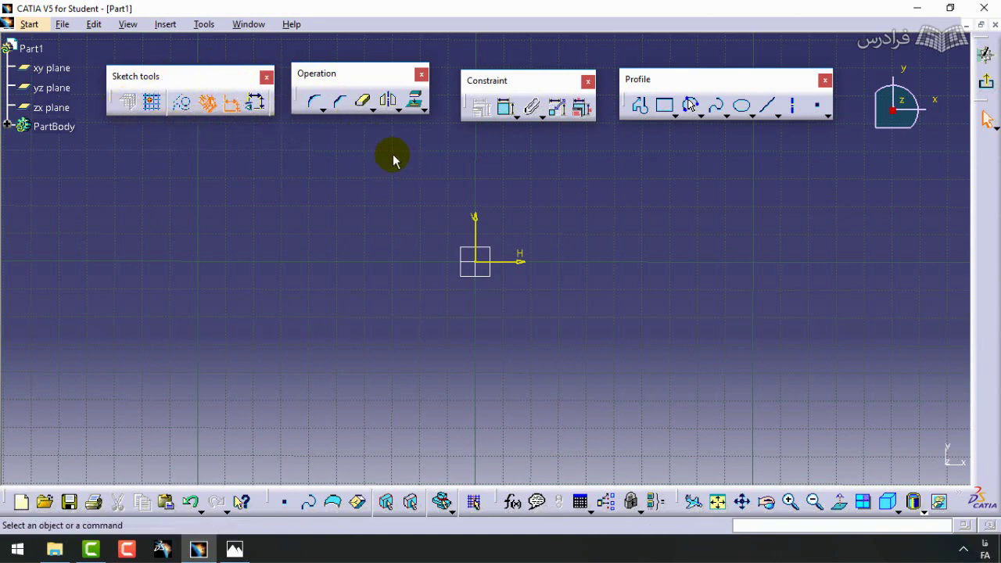
- Dock the Operation, Sketch tools and Constraint toolbars above the sketch area and review the reference drawing 1.jpg in Photos
{"action": "mouse_move", "coordinate": [358, 74]}
{"action": "left_mouse_down"}
{"action": "mouse_move", "coordinate": [397, 32]}
{"action": "mouse_move", "coordinate": [386, 24]}
{"action": "left_mouse_up"}
{"action": "left_click_drag", "start_coordinate": [135, 75], "coordinate": [196, 37]}
{"action": "left_click_drag", "start_coordinate": [563, 85], "coordinate": [543, 31]}
{"action": "left_click", "coordinate": [234, 549]}
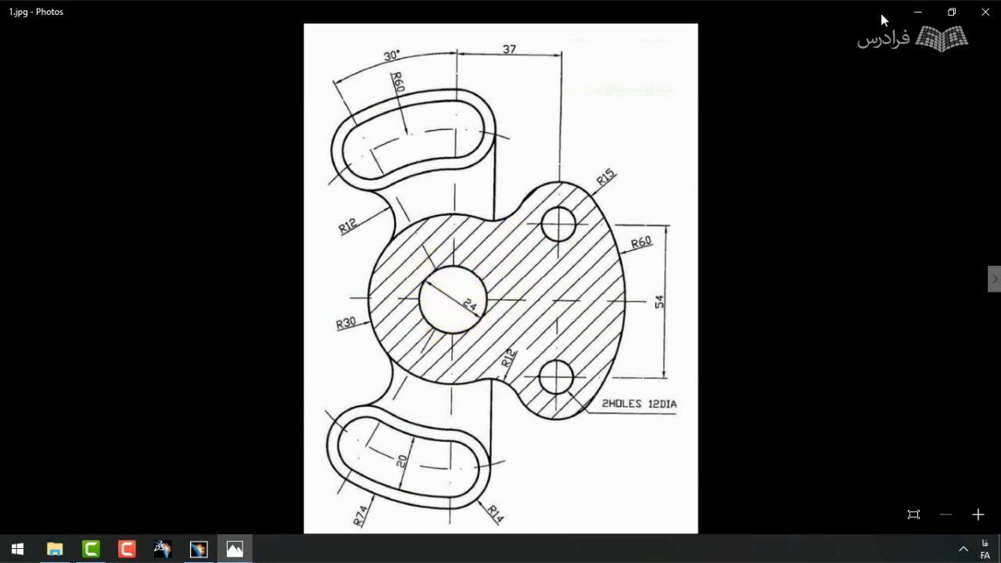
{"action": "left_click", "coordinate": [916, 13]}
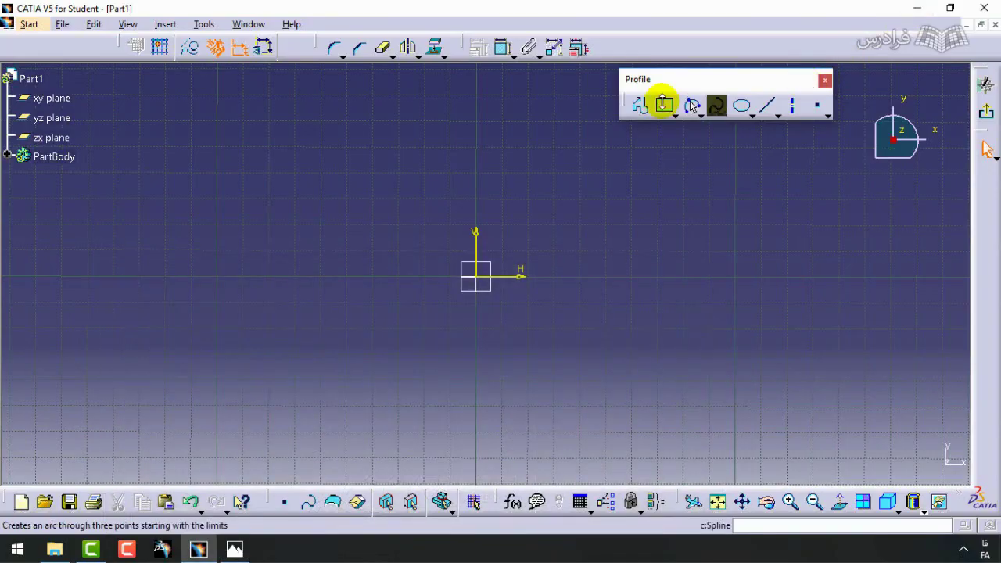
- Float the Sketch tools toolbar over the sketch and start a circle centred on the origin at H 0 mm, V 0 mm
{"action": "left_click", "coordinate": [696, 114]}
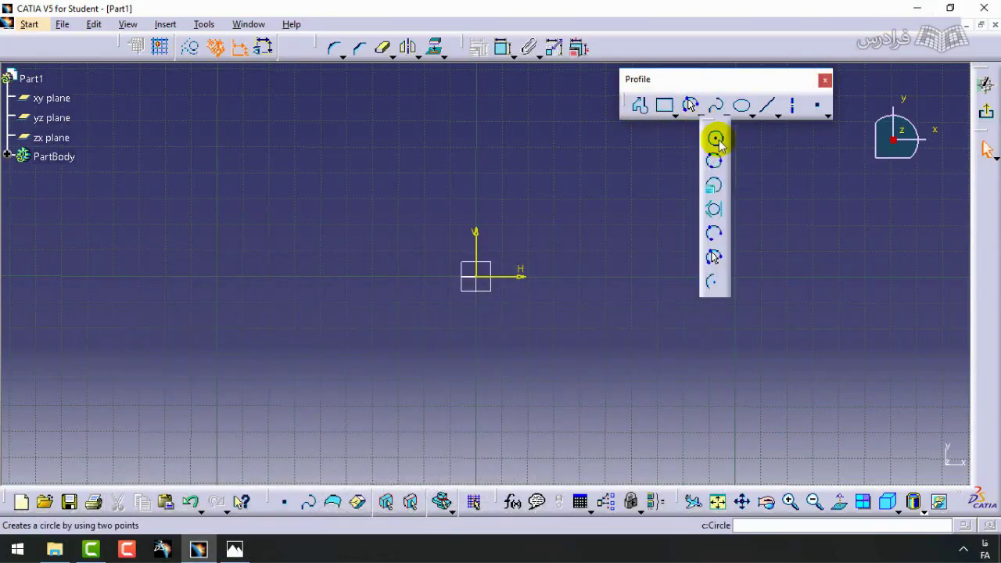
{"action": "left_click", "coordinate": [716, 138]}
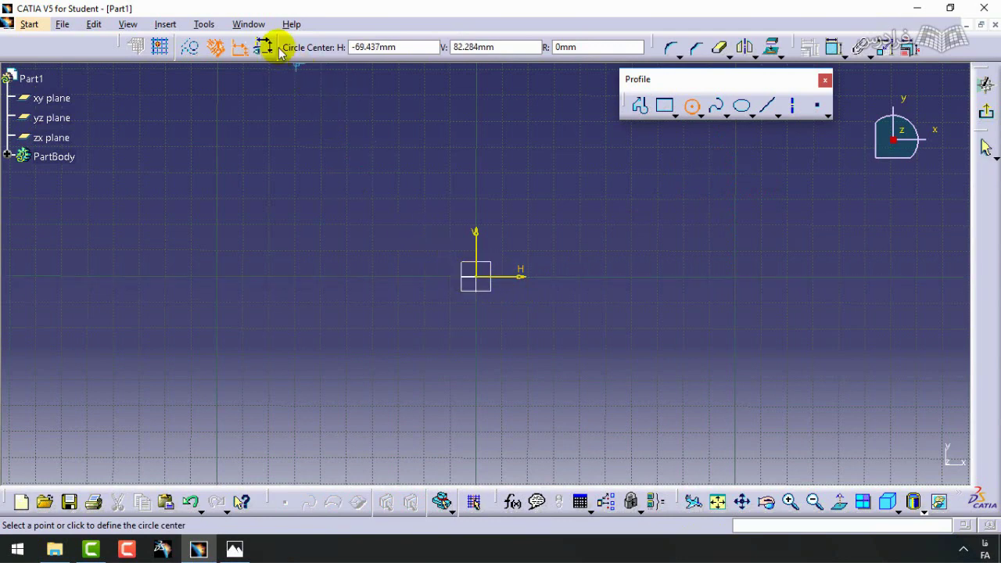
{"action": "mouse_move", "coordinate": [281, 52]}
{"action": "left_mouse_down"}
{"action": "mouse_move", "coordinate": [252, 109]}
{"action": "mouse_move", "coordinate": [279, 138]}
{"action": "left_mouse_up"}
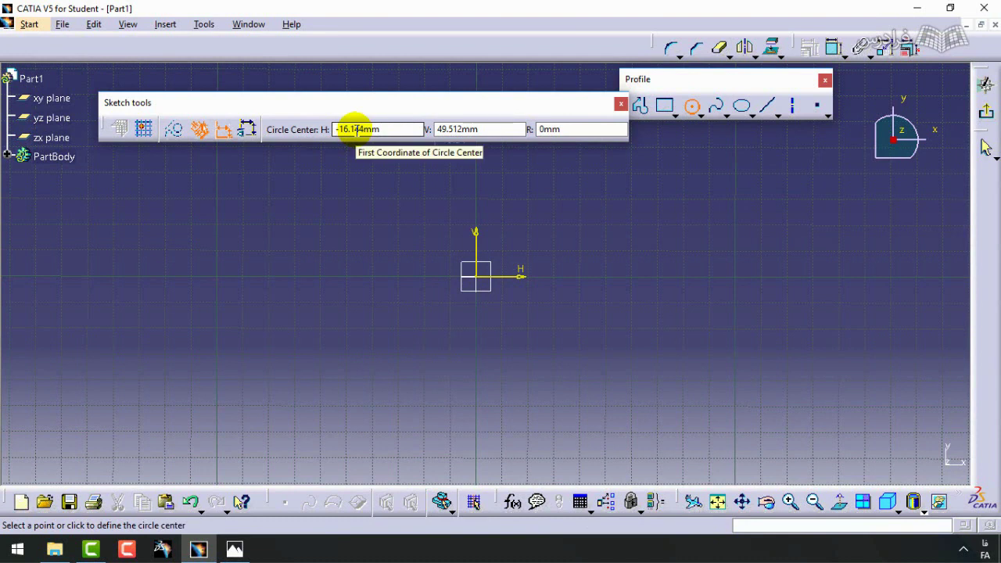
{"action": "left_click", "coordinate": [381, 130]}
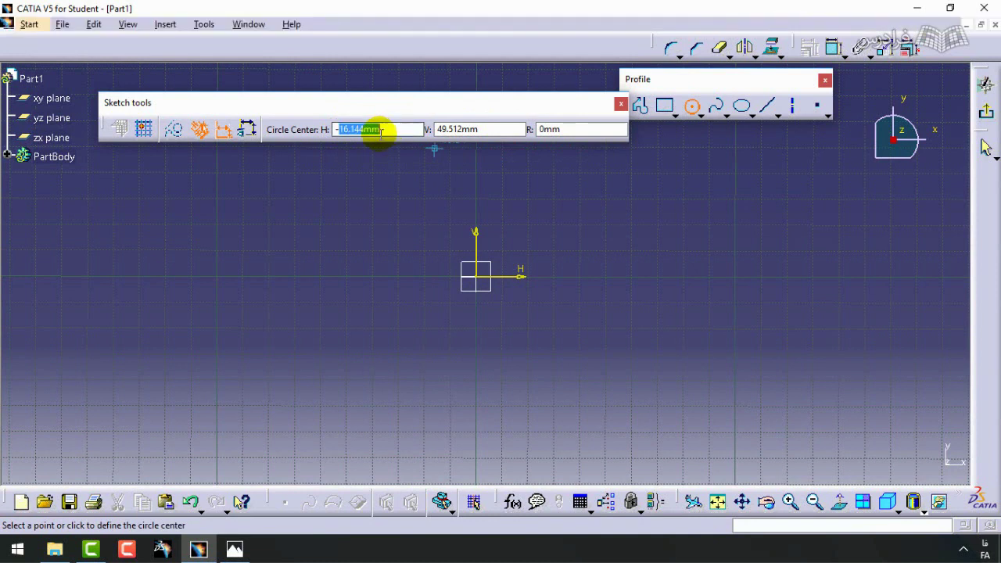
{"action": "left_click_drag", "start_coordinate": [381, 129], "coordinate": [333, 143]}
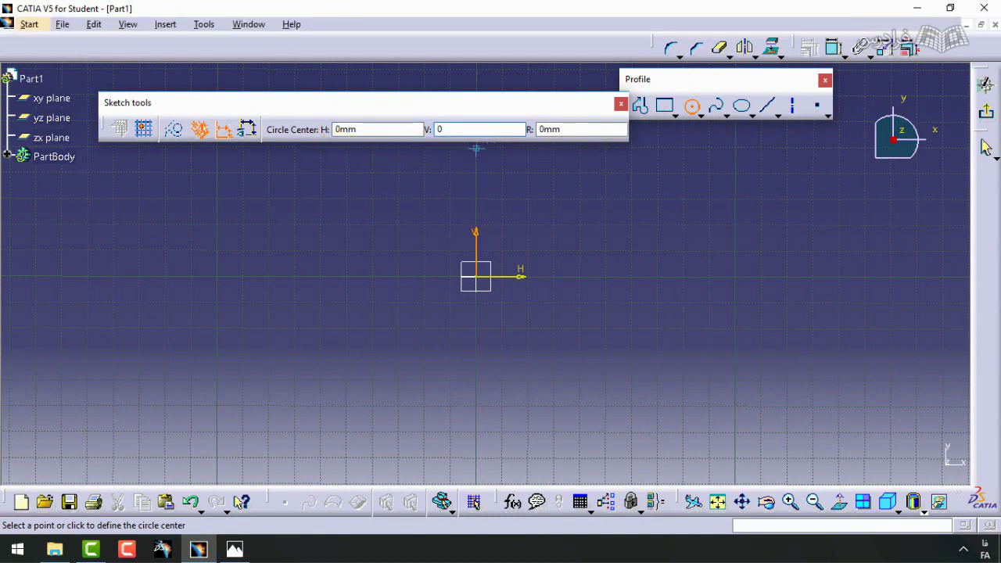
{"action": "type", "text": "0"}
{"action": "key", "text": "Return"}
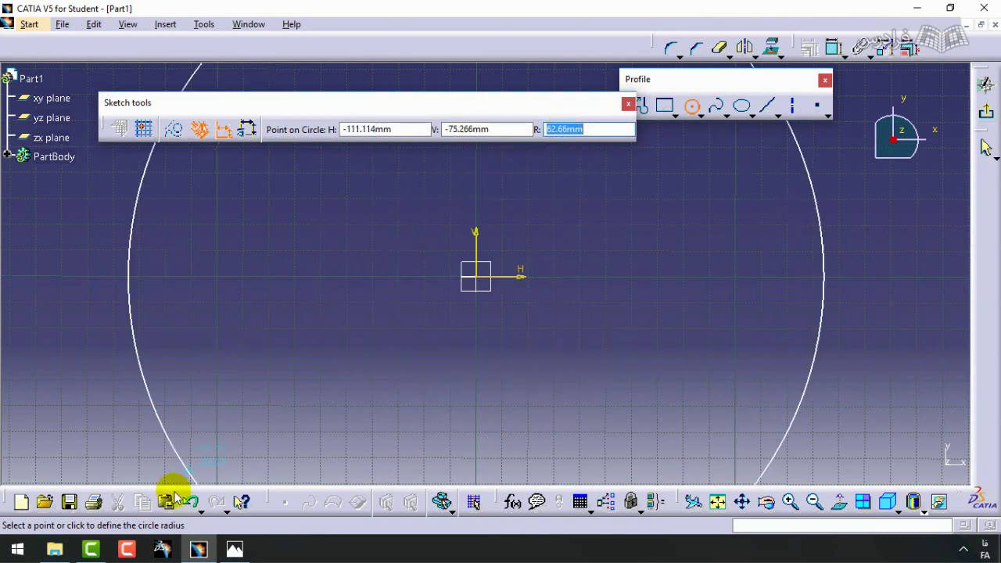
- Finish the circle at the origin with a radius of 12 mm after a glance at the reference drawing
{"action": "left_click", "coordinate": [232, 549]}
{"action": "left_click", "coordinate": [232, 549]}
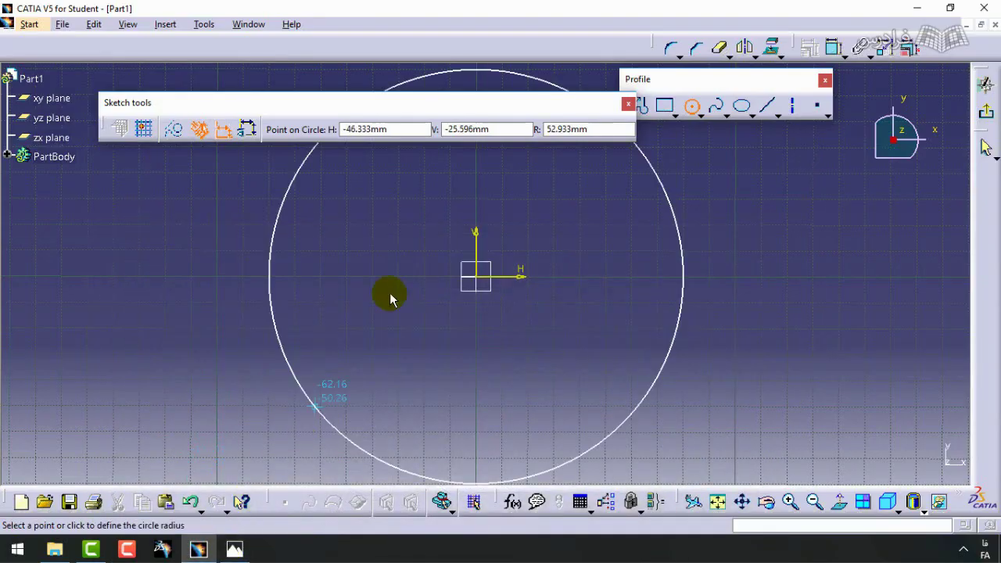
{"action": "left_click", "coordinate": [565, 130]}
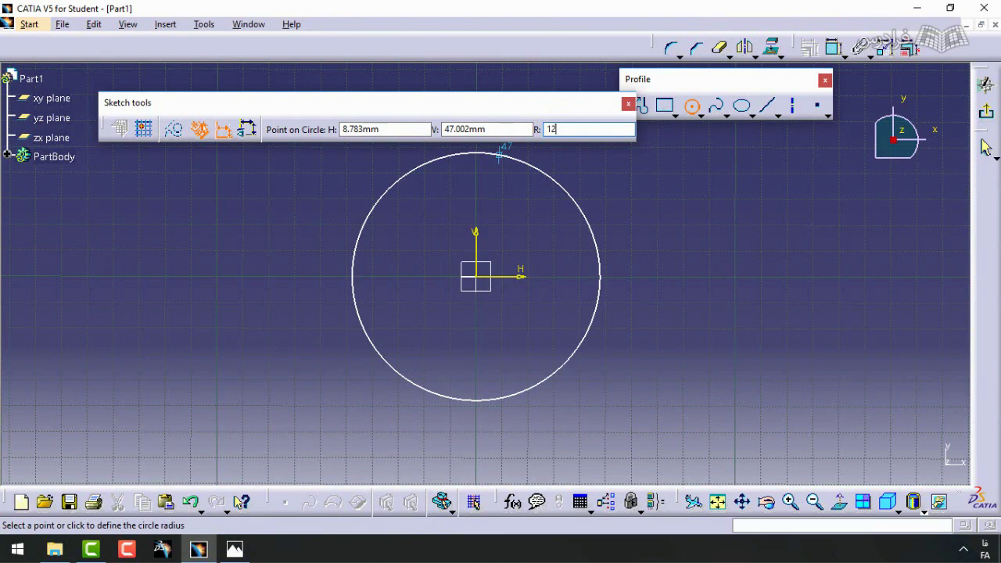
{"action": "key", "text": "Return"}
{"action": "left_click", "coordinate": [555, 273]}
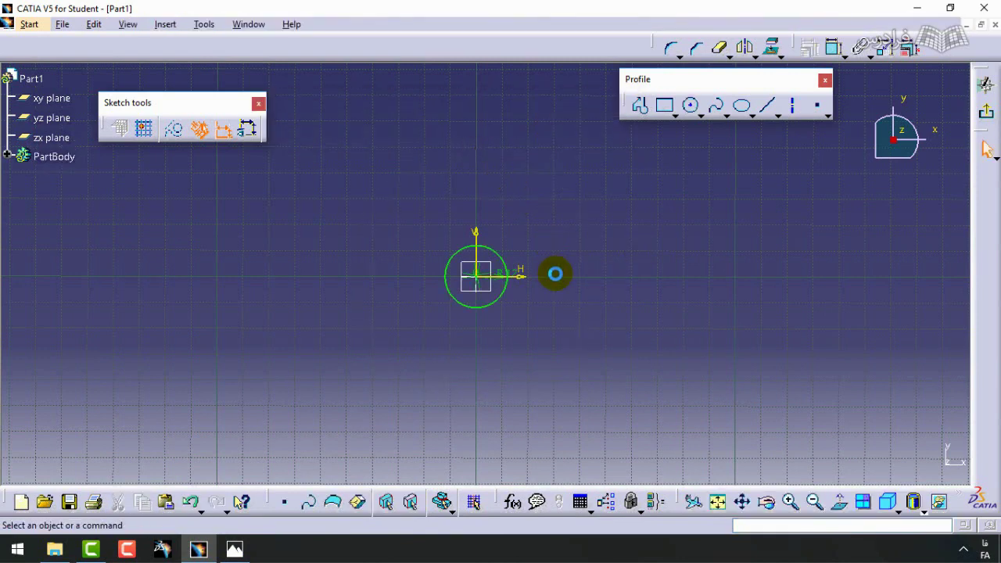
{"action": "middle_click_drag", "start_coordinate": [555, 274], "coordinate": [554, 143]}
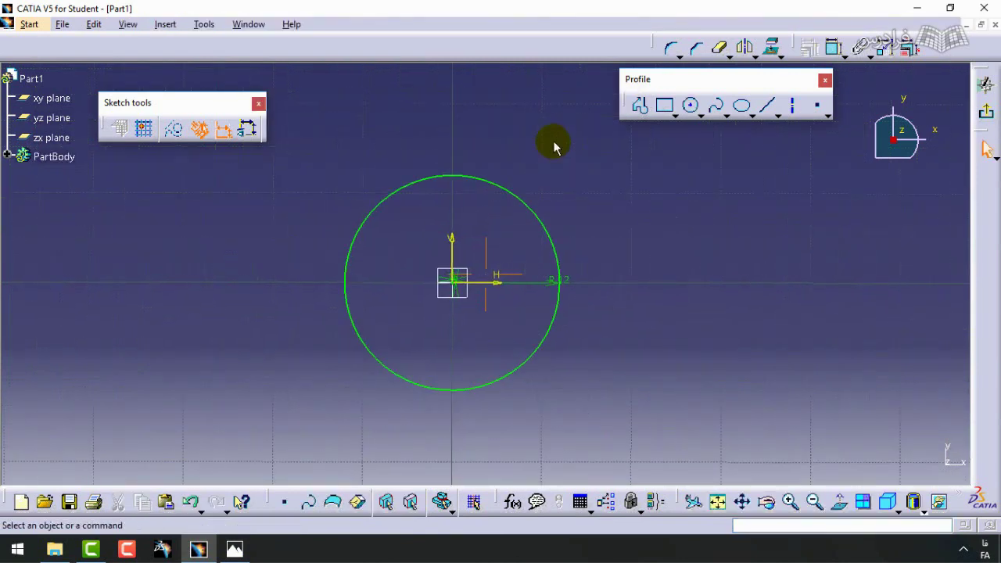
{"action": "left_click", "coordinate": [446, 180]}
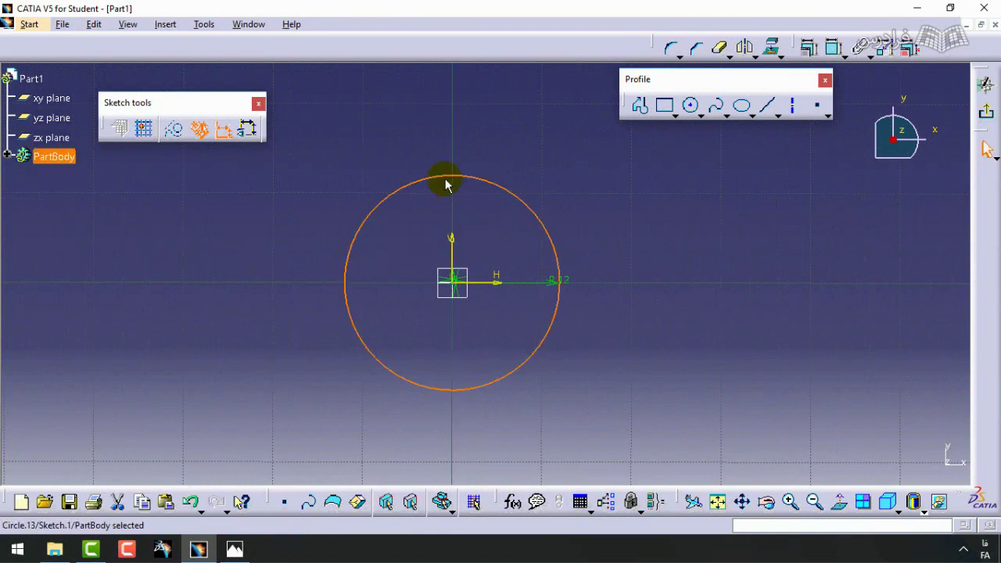
{"action": "left_click", "coordinate": [473, 134]}
{"action": "mouse_move", "coordinate": [474, 134]}
{"action": "middle_mouse_down"}
{"action": "mouse_move", "coordinate": [545, 133]}
{"action": "mouse_move", "coordinate": [550, 208]}
{"action": "middle_mouse_up"}
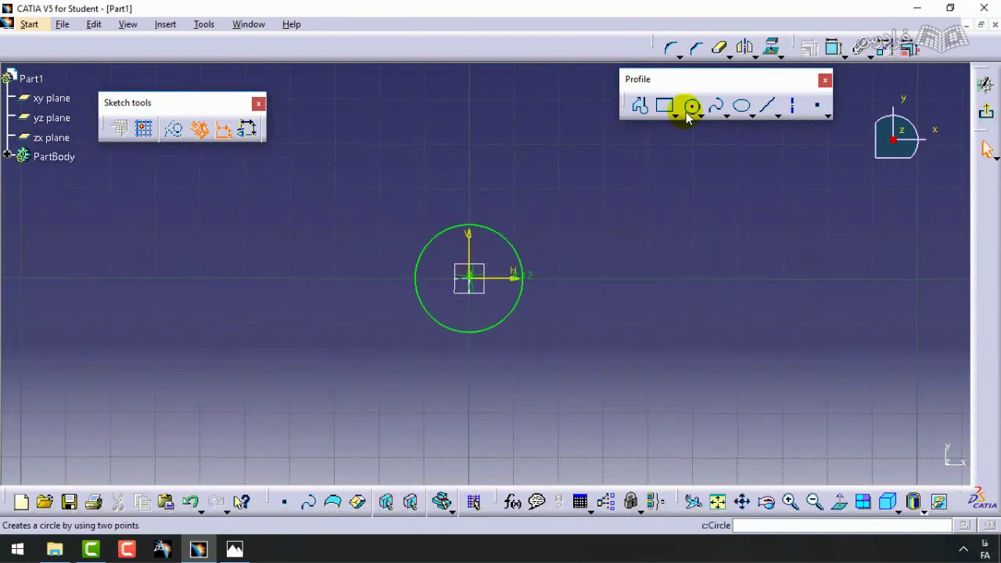
- Check reference drawing 1.jpg in Photos and draw a second, larger circle about 78 mm in diameter centred on the origin
{"action": "left_click", "coordinate": [239, 550]}
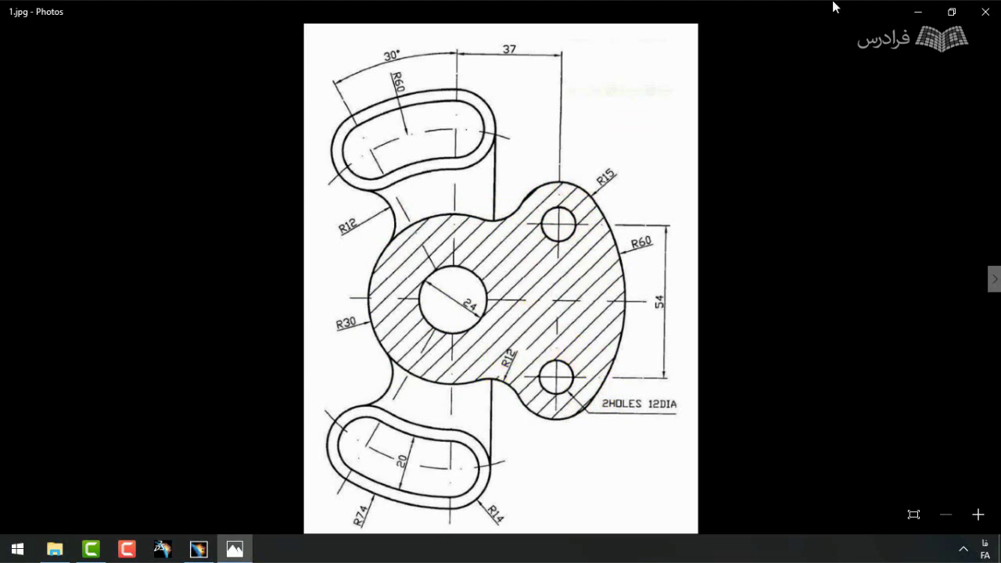
{"action": "left_click", "coordinate": [918, 16]}
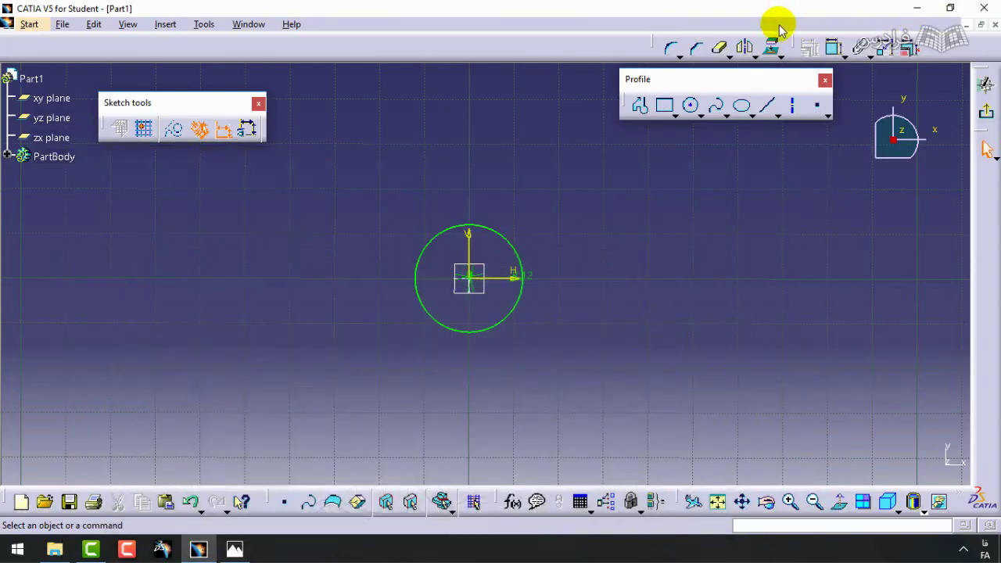
{"action": "left_click", "coordinate": [234, 550]}
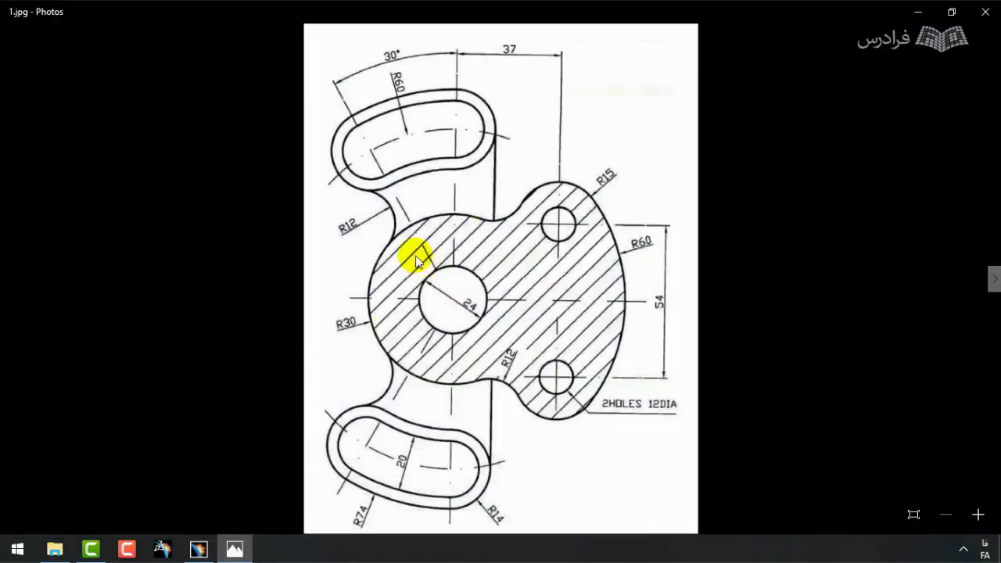
{"action": "left_click", "coordinate": [916, 12]}
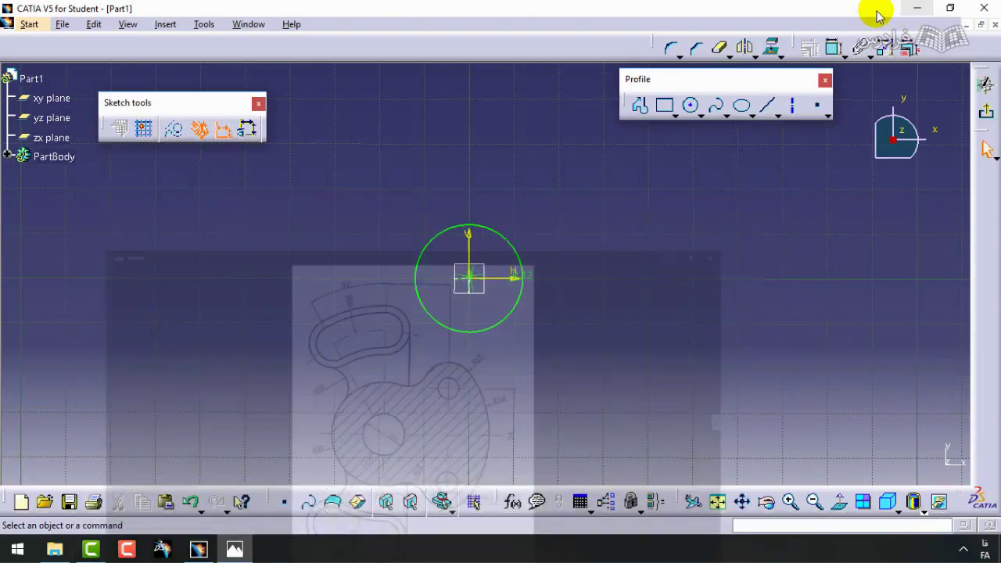
{"action": "left_click", "coordinate": [694, 101]}
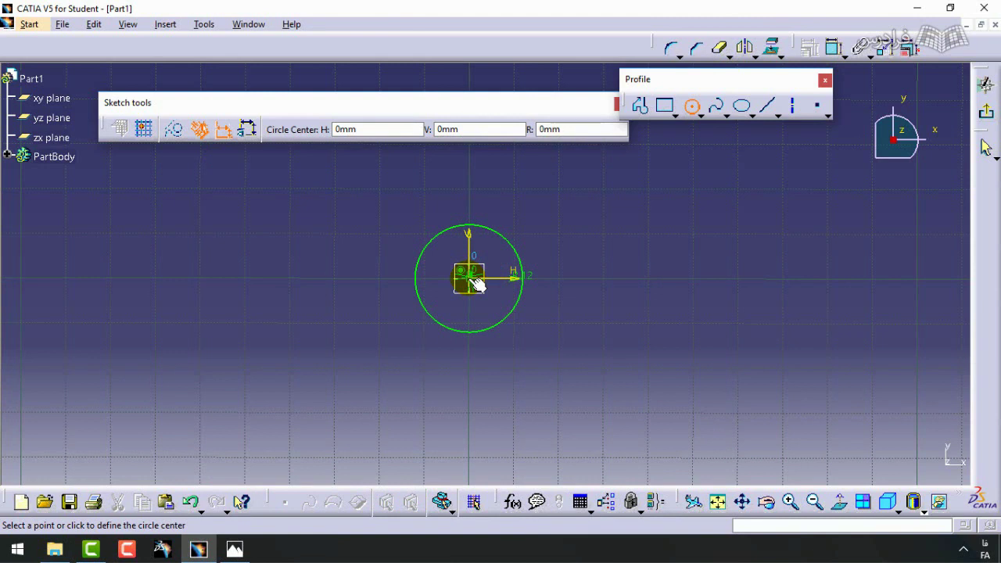
{"action": "left_click", "coordinate": [472, 278]}
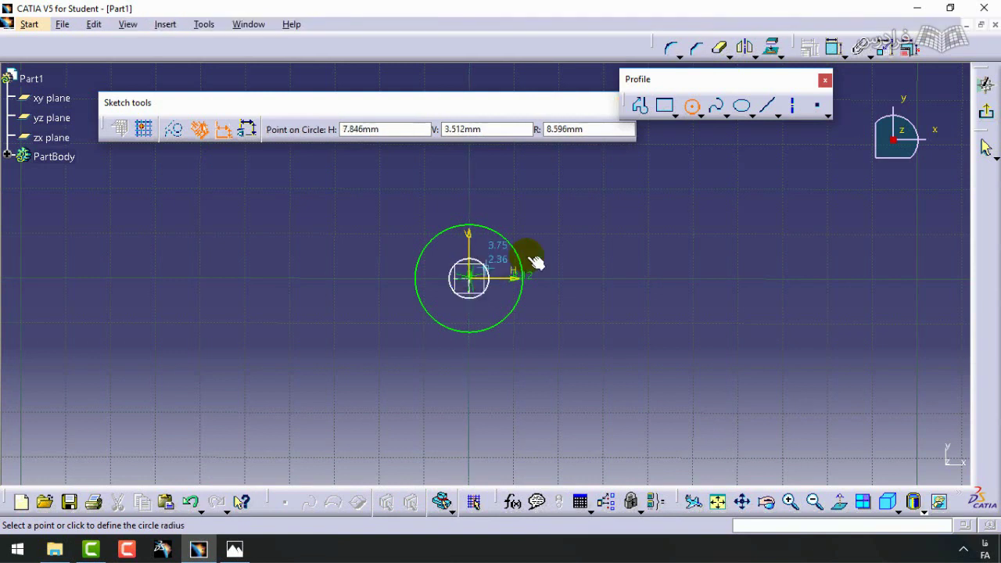
{"action": "left_click", "coordinate": [636, 230]}
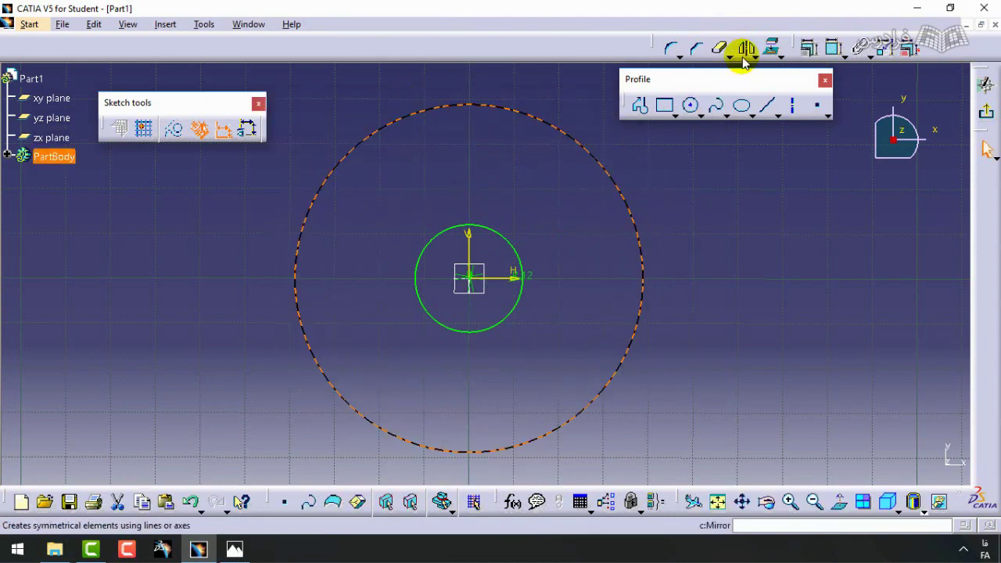
- Add a diameter constraint to the outer circle and set it to 30 mm
{"action": "left_click", "coordinate": [833, 49]}
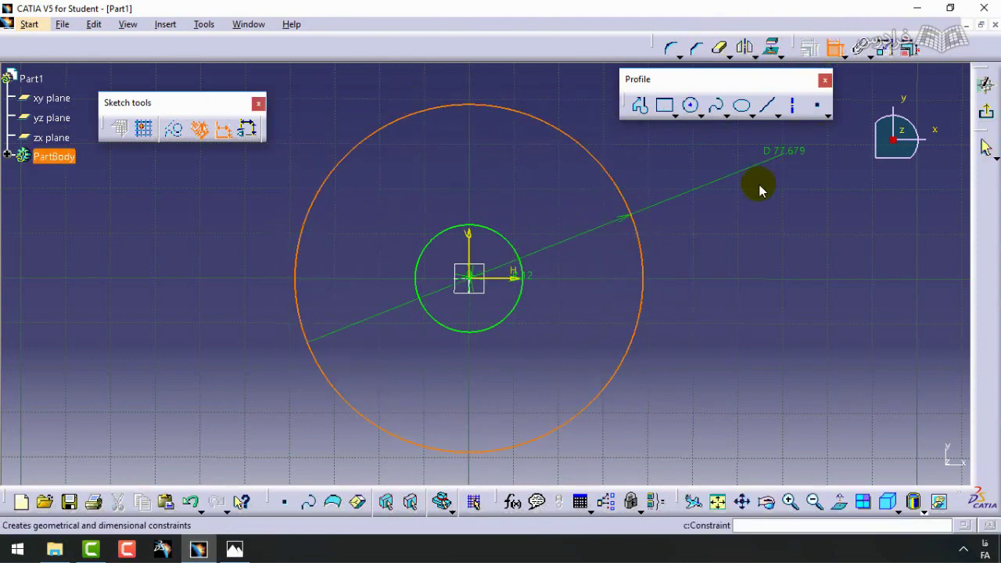
{"action": "left_click", "coordinate": [657, 170]}
{"action": "double_click", "coordinate": [667, 172]}
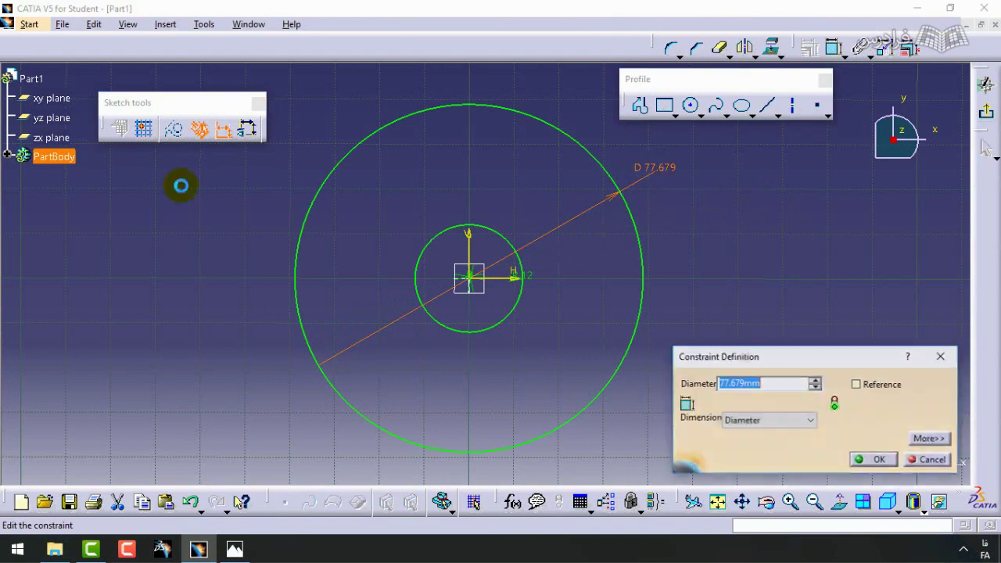
{"action": "type", "text": "30"}
{"action": "key", "text": "Return"}
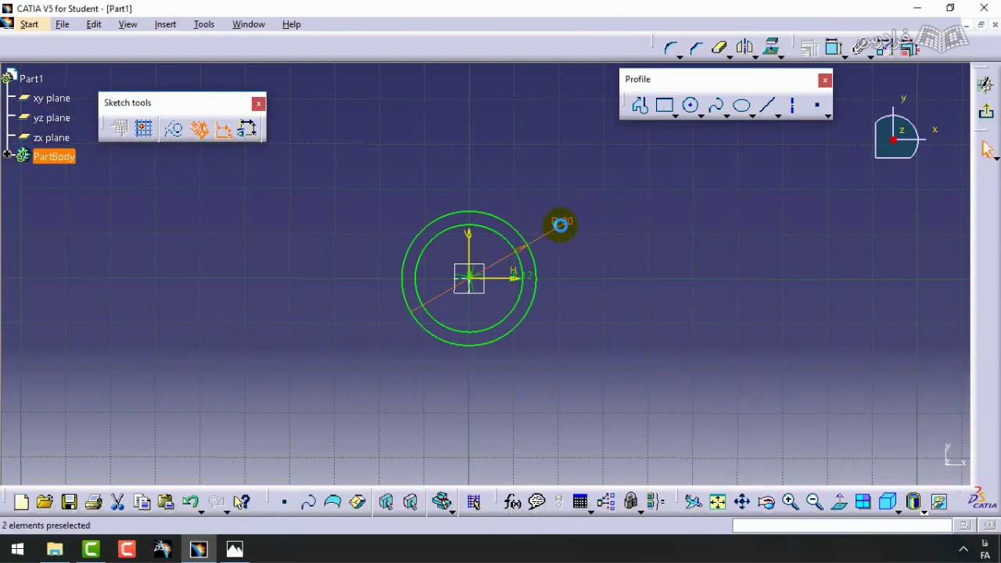
- Change the outer circle's dimension type to Radius and set the radius to 30 mm
{"action": "double_click", "coordinate": [558, 224]}
{"action": "left_click", "coordinate": [743, 421]}
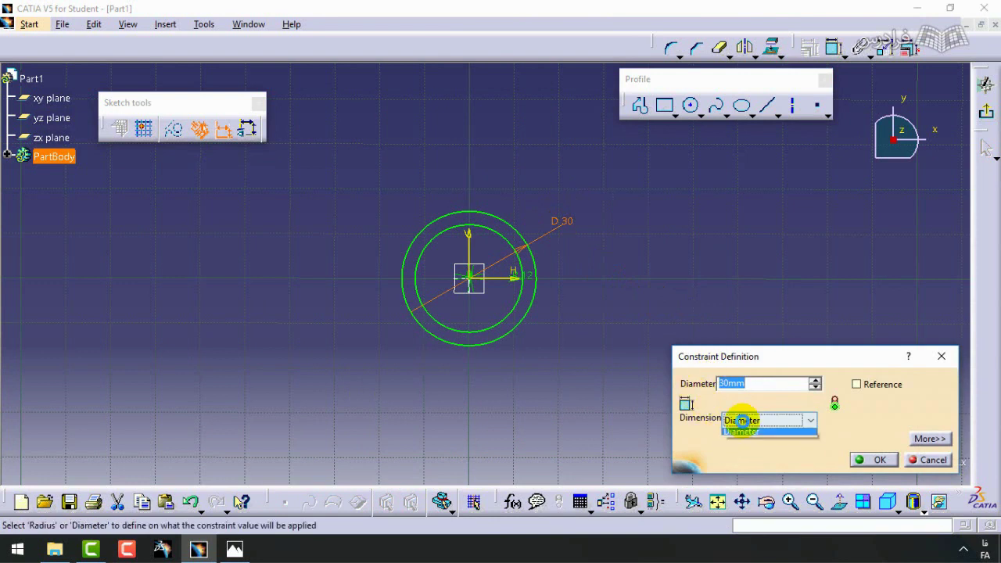
{"action": "left_click", "coordinate": [739, 432]}
{"action": "double_click", "coordinate": [753, 383]}
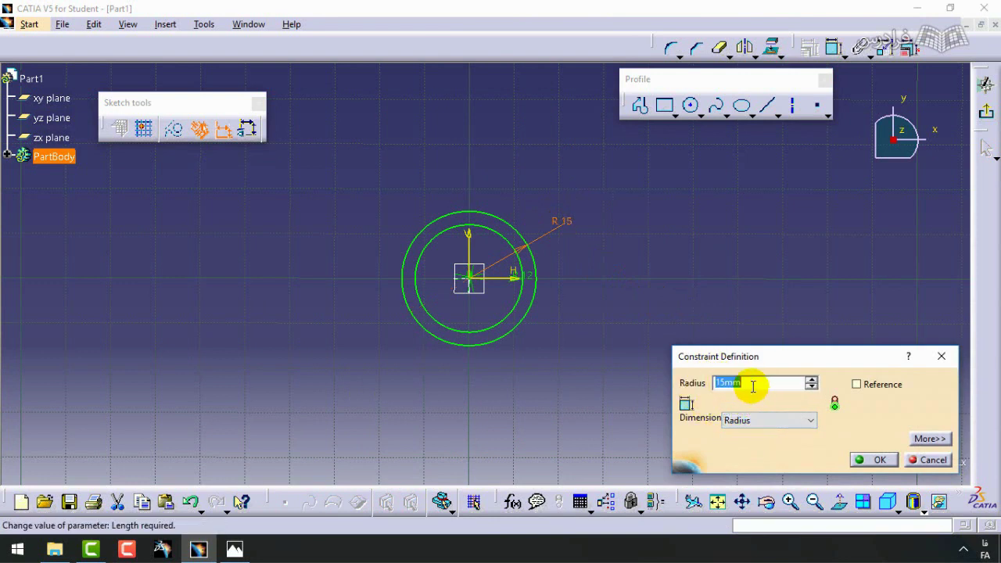
{"action": "type", "text": "30"}
{"action": "key", "text": "Return"}
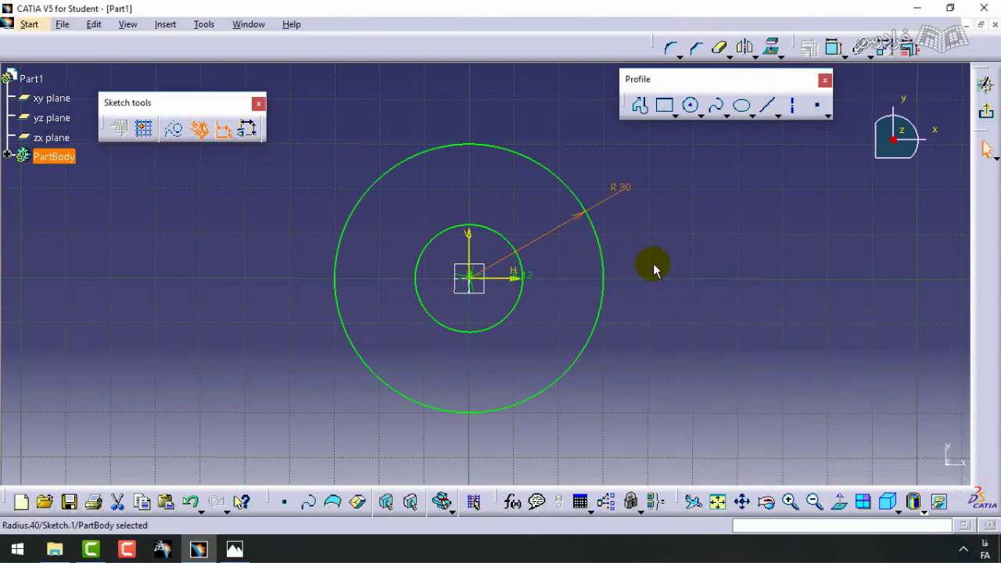
{"action": "left_click", "coordinate": [693, 237]}
{"action": "mouse_move", "coordinate": [664, 232]}
{"action": "middle_mouse_down"}
{"action": "mouse_move", "coordinate": [537, 288]}
{"action": "mouse_move", "coordinate": [565, 271]}
{"action": "middle_mouse_up"}
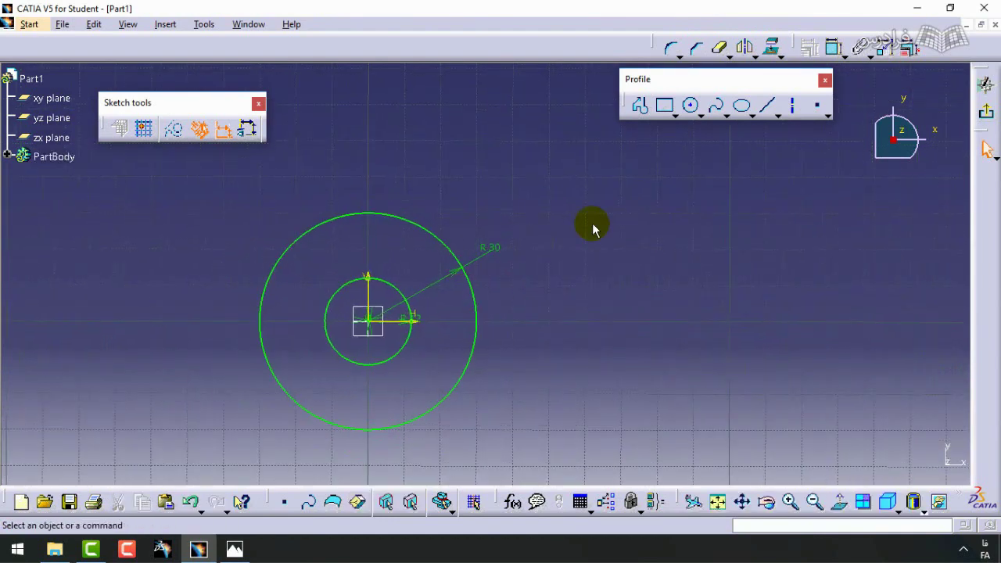
- Check reference drawing 1.jpg, then draw a small circle of about 10 mm radius above and to the right of the concentric circles
{"action": "left_click", "coordinate": [691, 107]}
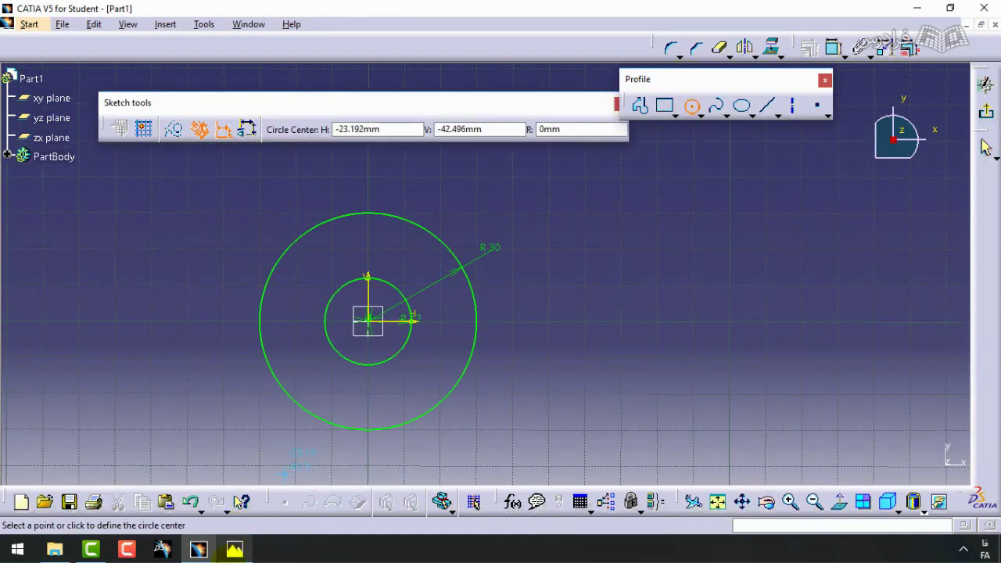
{"action": "left_click", "coordinate": [235, 548]}
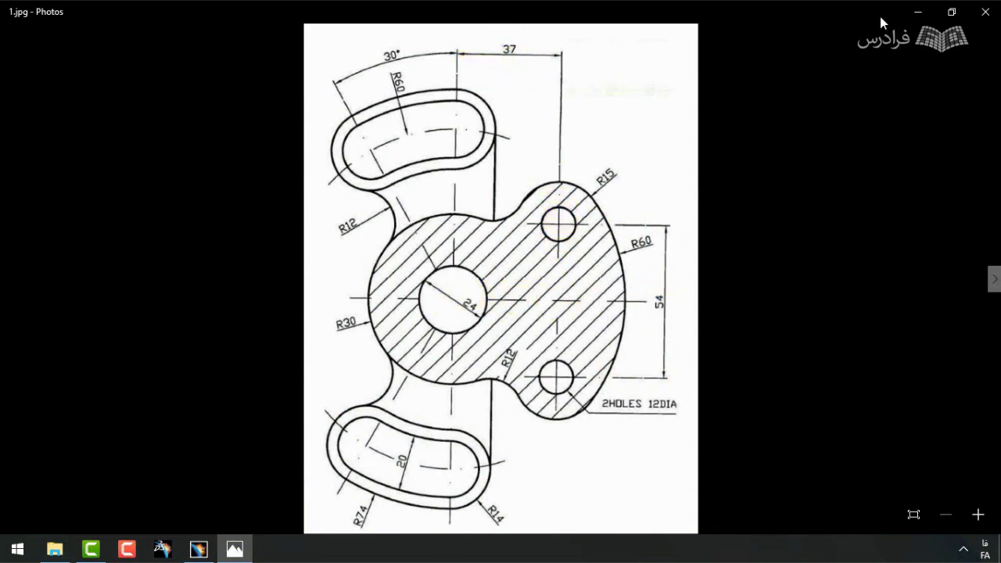
{"action": "left_click", "coordinate": [916, 15]}
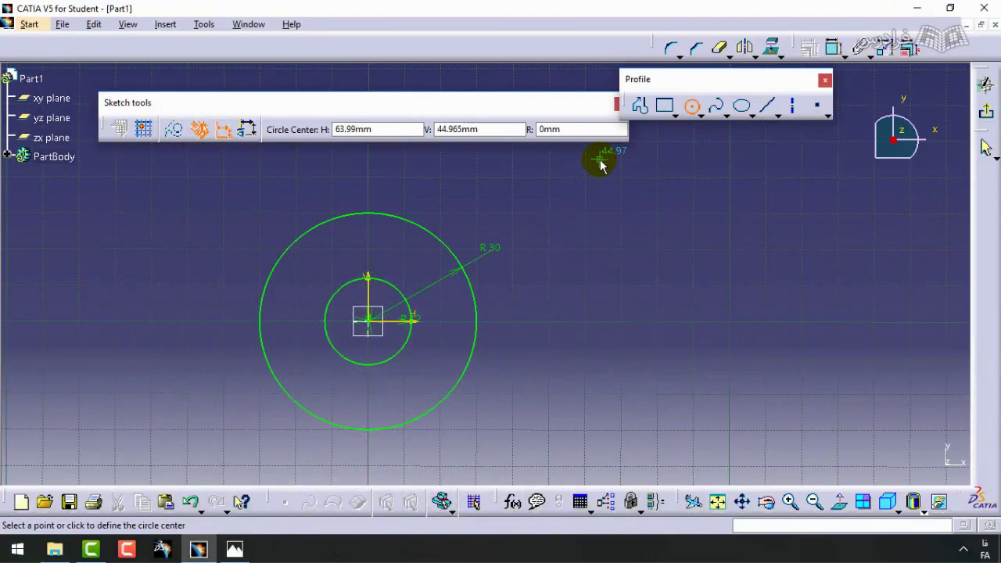
{"action": "left_click", "coordinate": [577, 218]}
{"action": "left_click", "coordinate": [601, 191]}
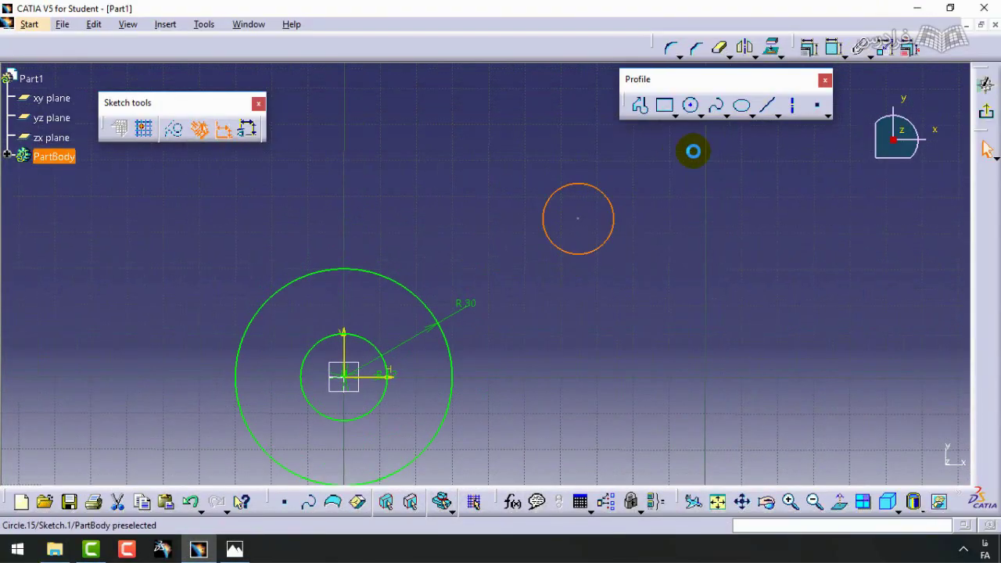
- Check reference drawing 1.jpg in Photos, then constrain the small circle with a Diameter dimension of 12 mm
{"action": "left_click", "coordinate": [235, 550]}
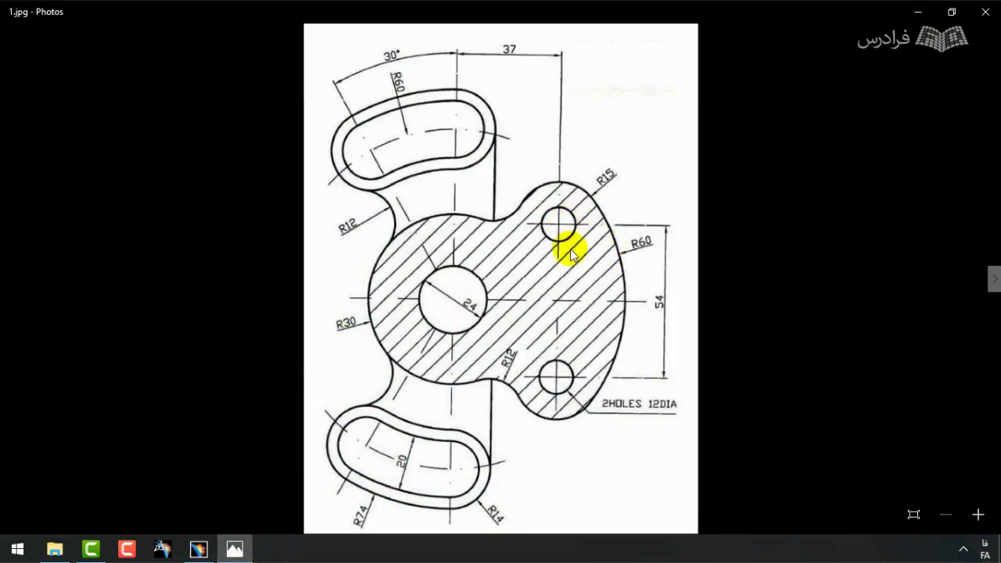
{"action": "left_click", "coordinate": [918, 13]}
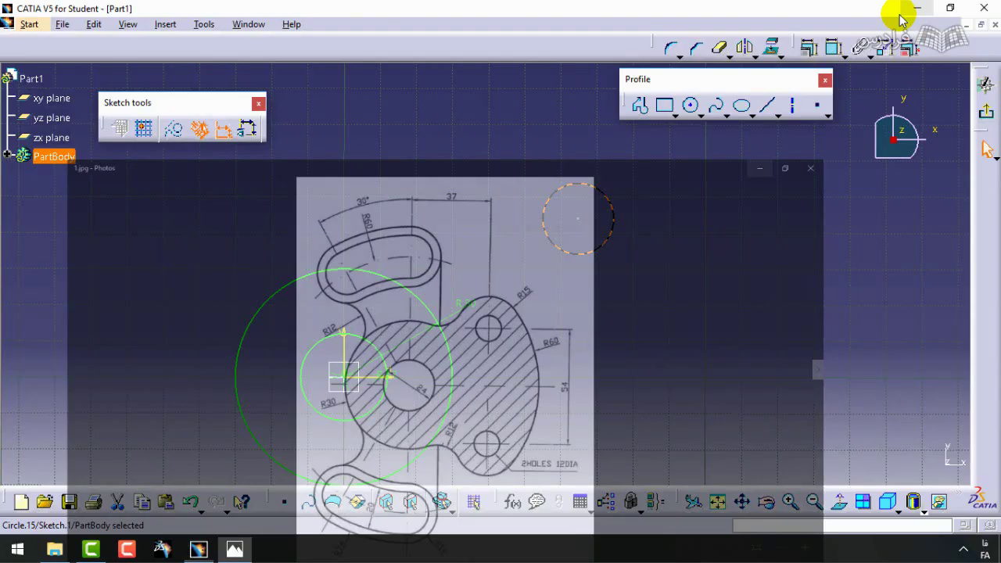
{"action": "left_click", "coordinate": [833, 50]}
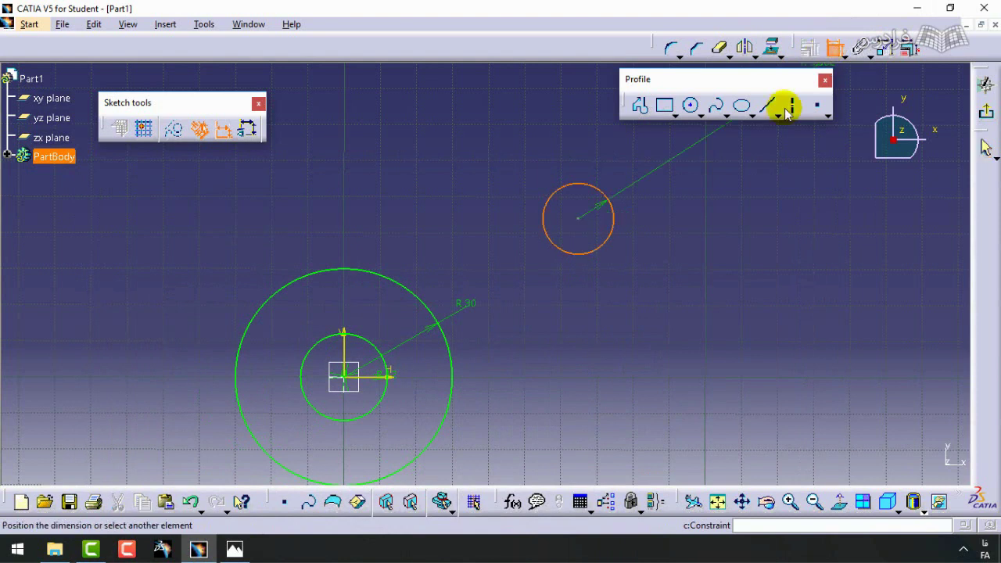
{"action": "left_click", "coordinate": [650, 208]}
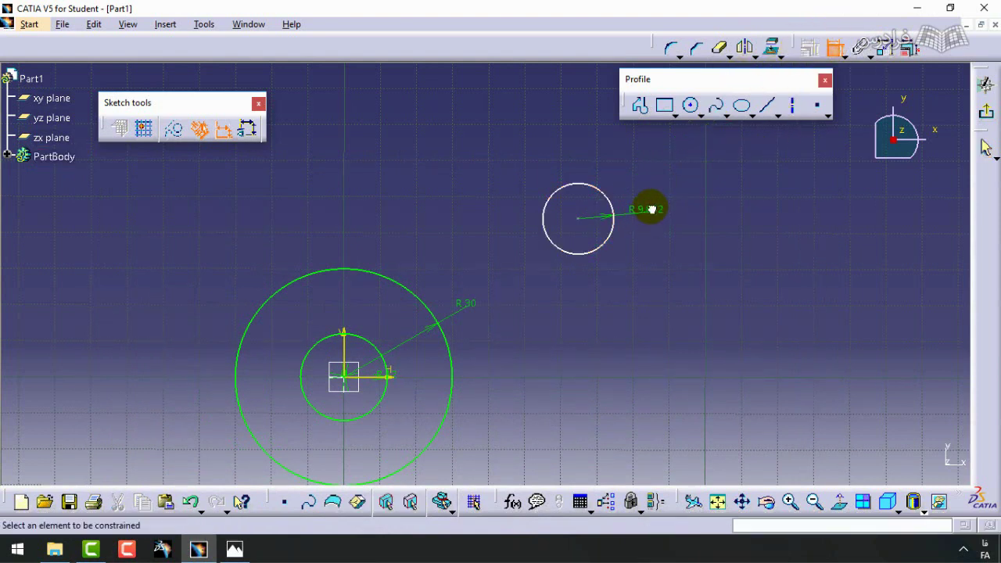
{"action": "double_click", "coordinate": [649, 208]}
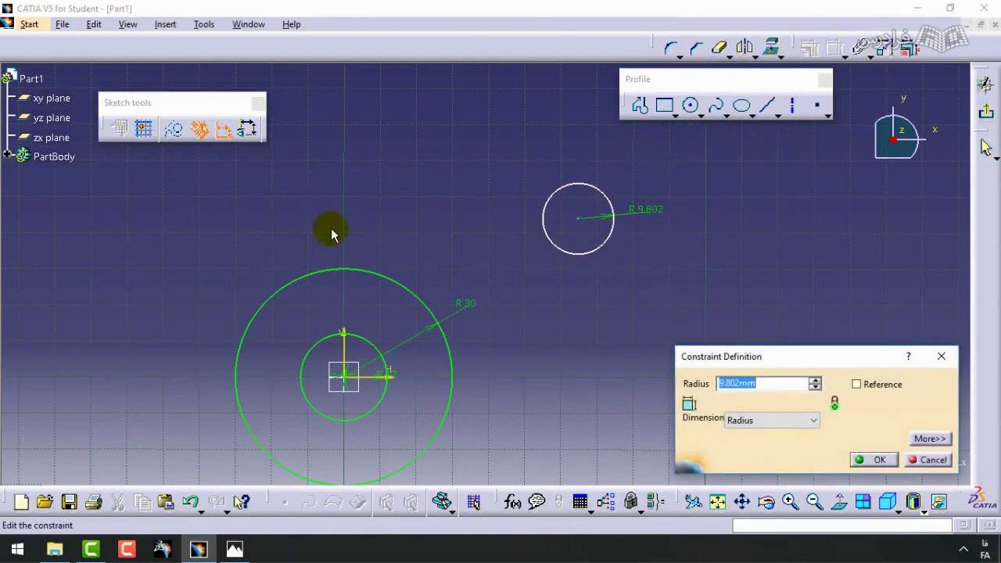
{"action": "left_click", "coordinate": [756, 423]}
{"action": "left_click", "coordinate": [754, 445]}
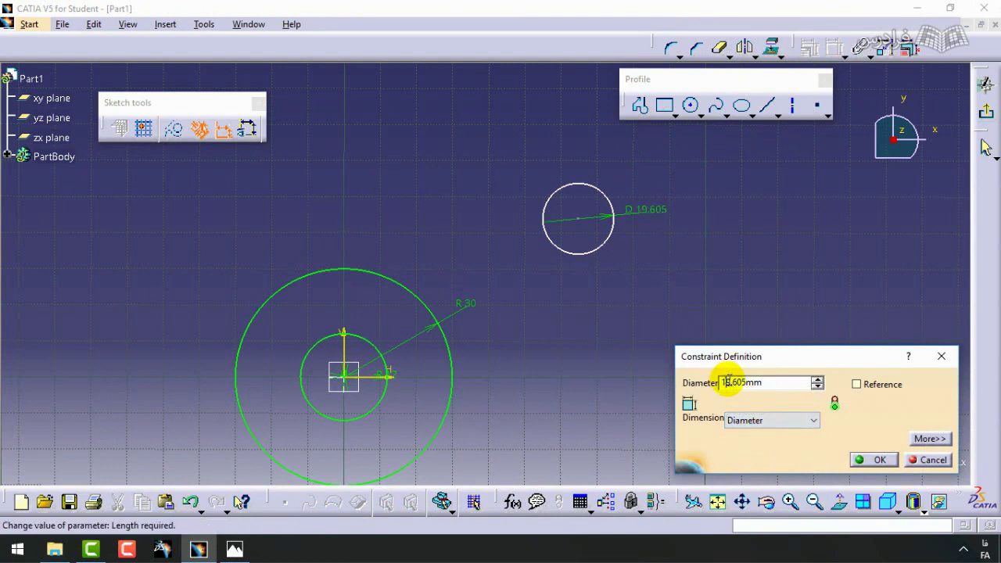
{"action": "type", "text": "12"}
{"action": "key", "text": "Return"}
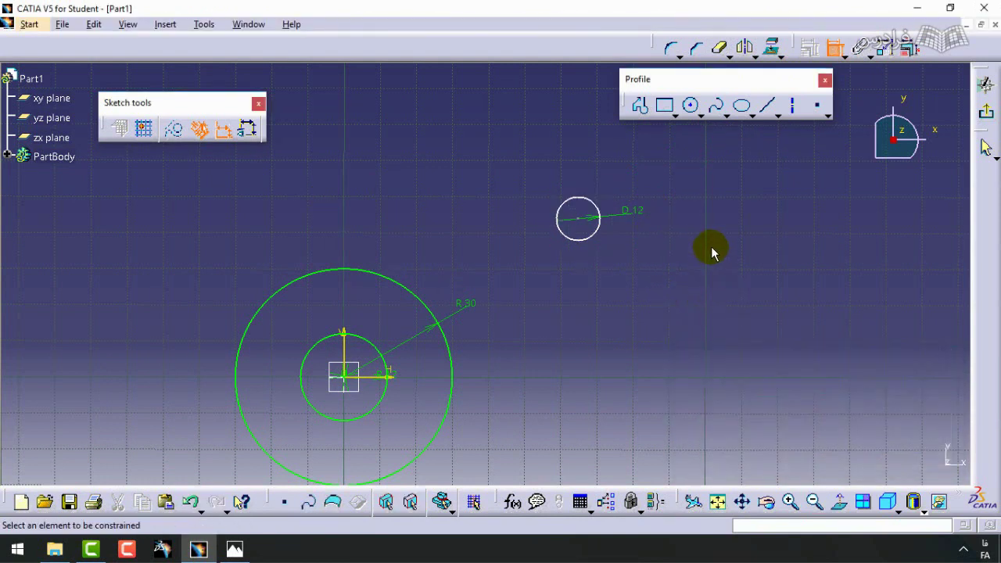
- Dimension the vertical distance from the 12 mm circle's centre to the horizontal axis and set it to 27 mm
{"action": "left_click", "coordinate": [837, 50]}
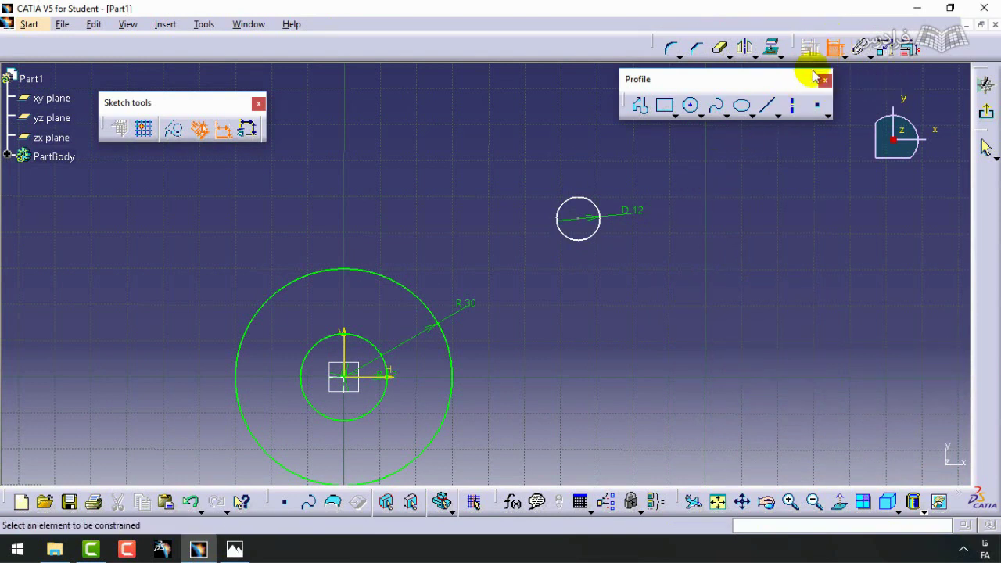
{"action": "left_click", "coordinate": [577, 219]}
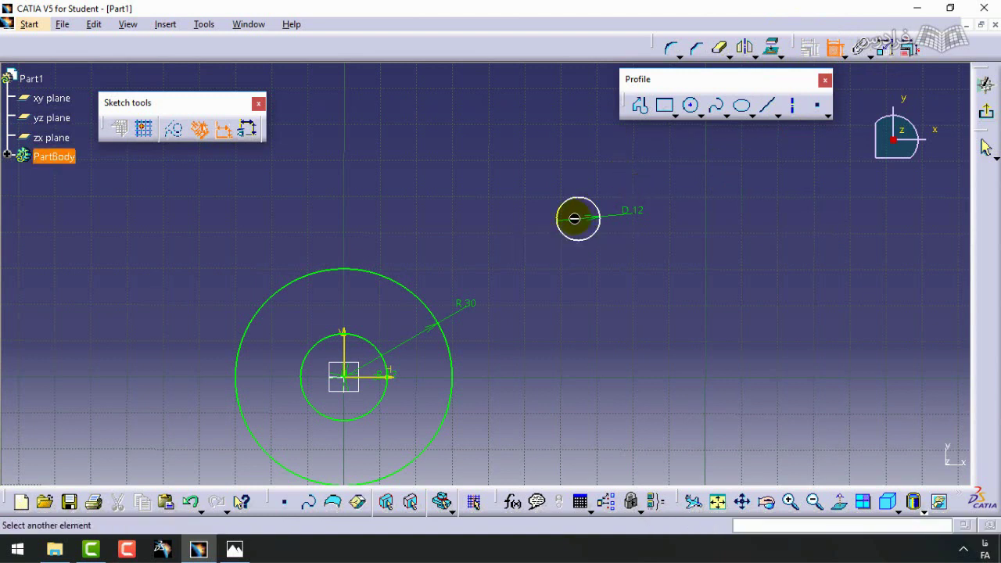
{"action": "left_click", "coordinate": [379, 380]}
{"action": "left_click", "coordinate": [764, 336]}
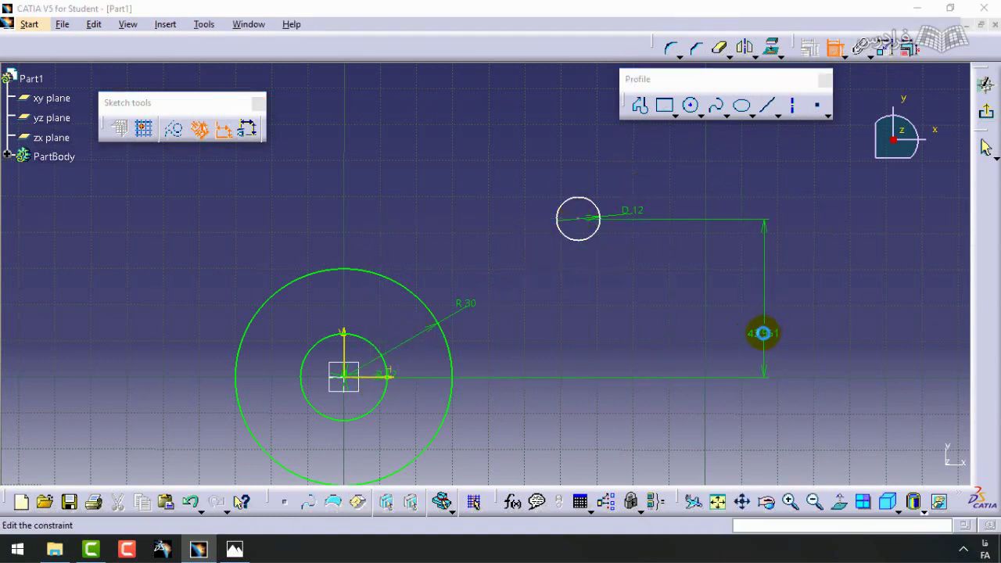
{"action": "double_click", "coordinate": [766, 336]}
{"action": "key", "text": "Return"}
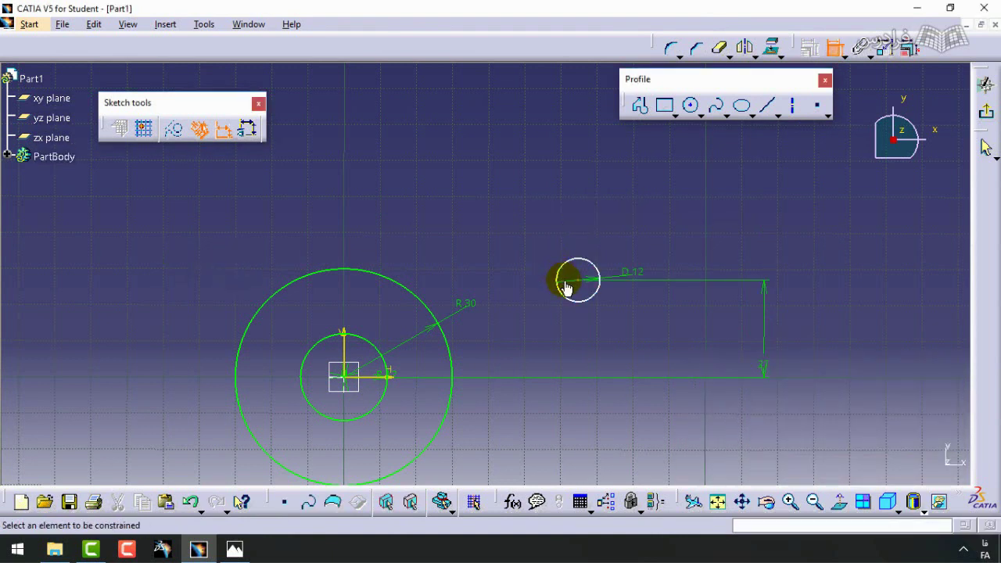
- Dimension the horizontal distance from the 12 mm circle's centre to the vertical axis and set it to 27 mm
{"action": "left_click", "coordinate": [577, 280]}
{"action": "left_click", "coordinate": [345, 338]}
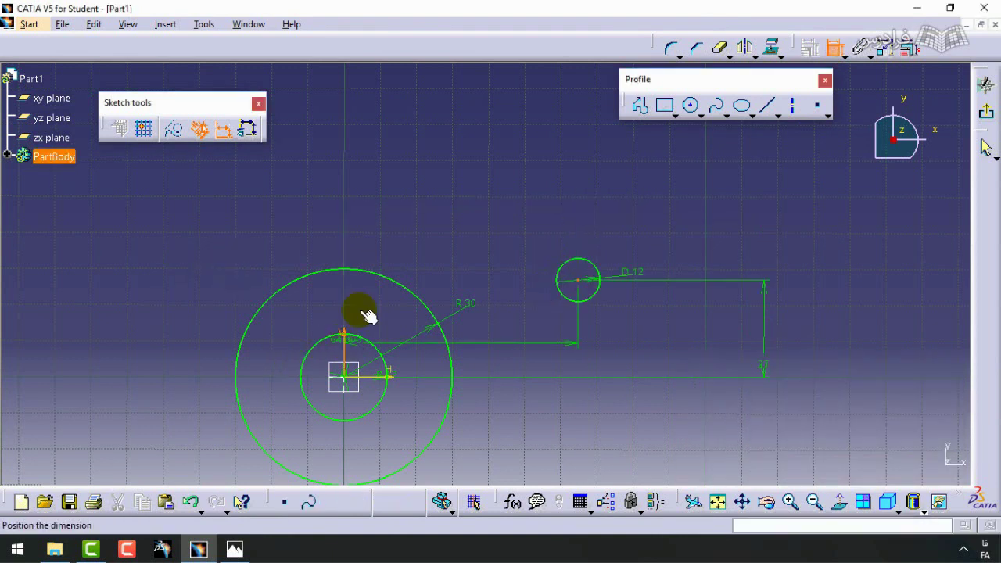
{"action": "left_click", "coordinate": [391, 198]}
{"action": "double_click", "coordinate": [389, 200]}
{"action": "type", "text": "27"}
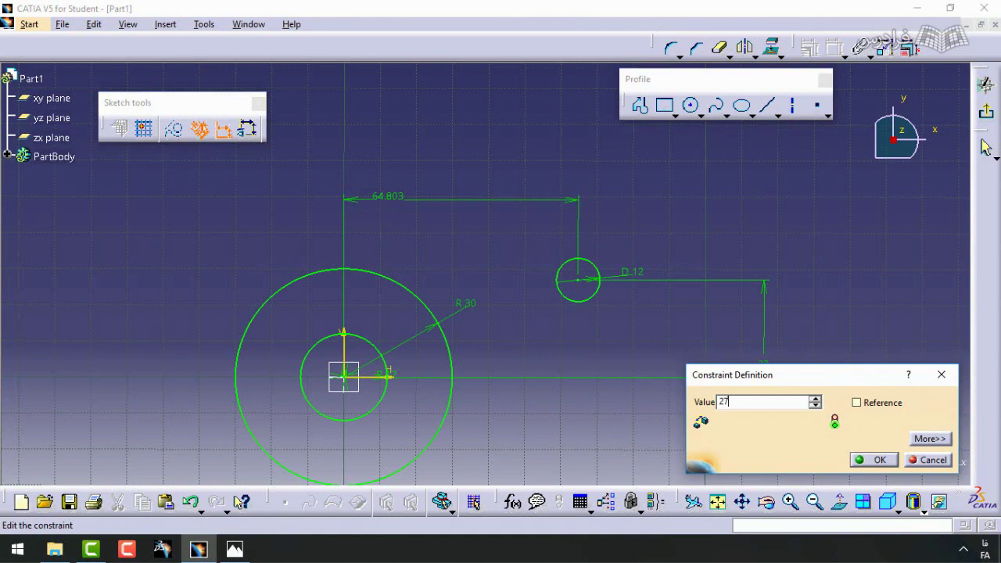
{"action": "key", "text": "Return"}
- Set the 12 mm circle's horizontal distance from the vertical axis to 37 mm
{"action": "double_click", "coordinate": [319, 196]}
{"action": "type", "text": "3"}
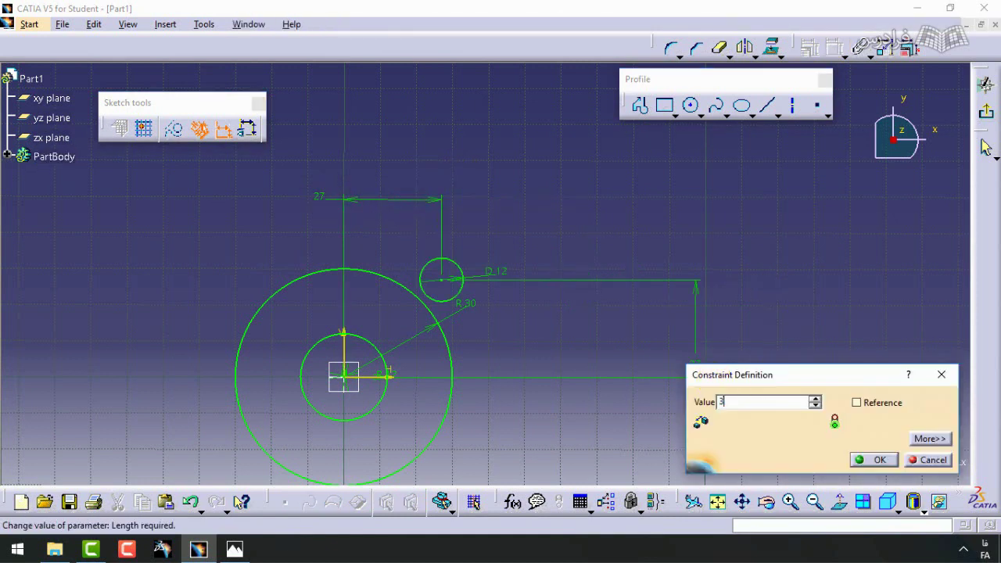
{"action": "type", "text": "7"}
{"action": "key", "text": "Return"}
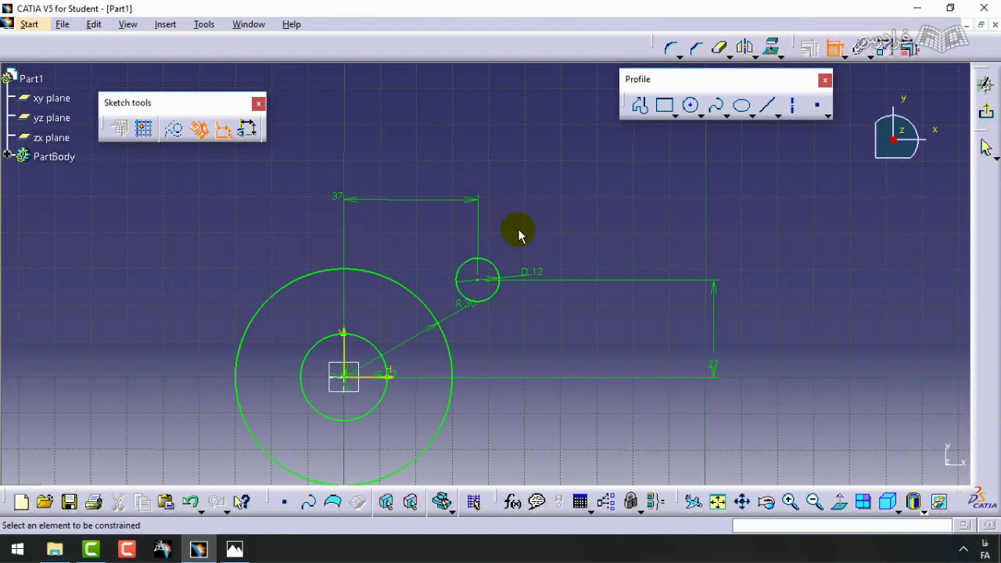
- Draw a circle about 24 mm in diameter concentric with the 12 mm circle
{"action": "middle_click_drag", "start_coordinate": [570, 241], "coordinate": [637, 174]}
{"action": "left_click", "coordinate": [693, 107]}
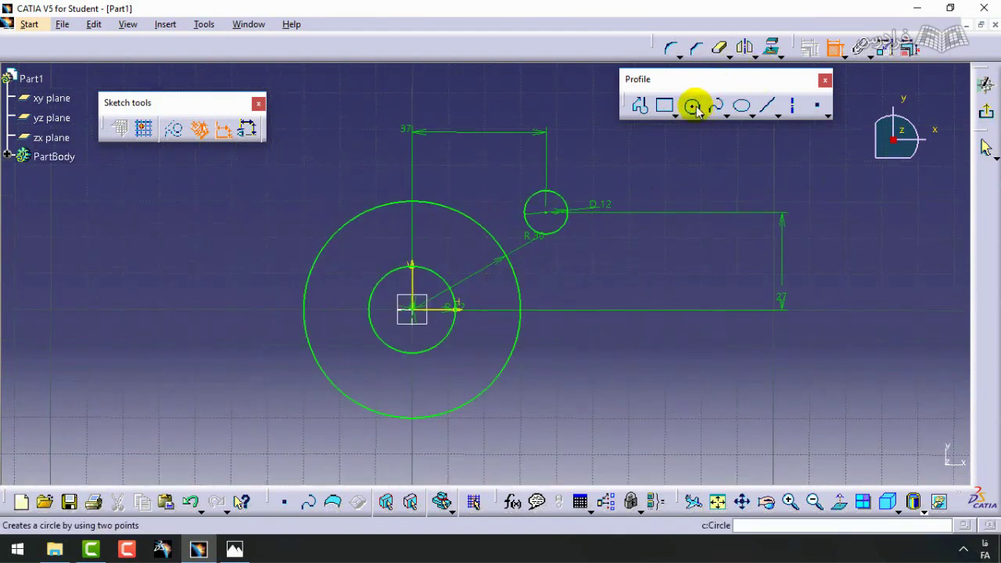
{"action": "left_click", "coordinate": [692, 107]}
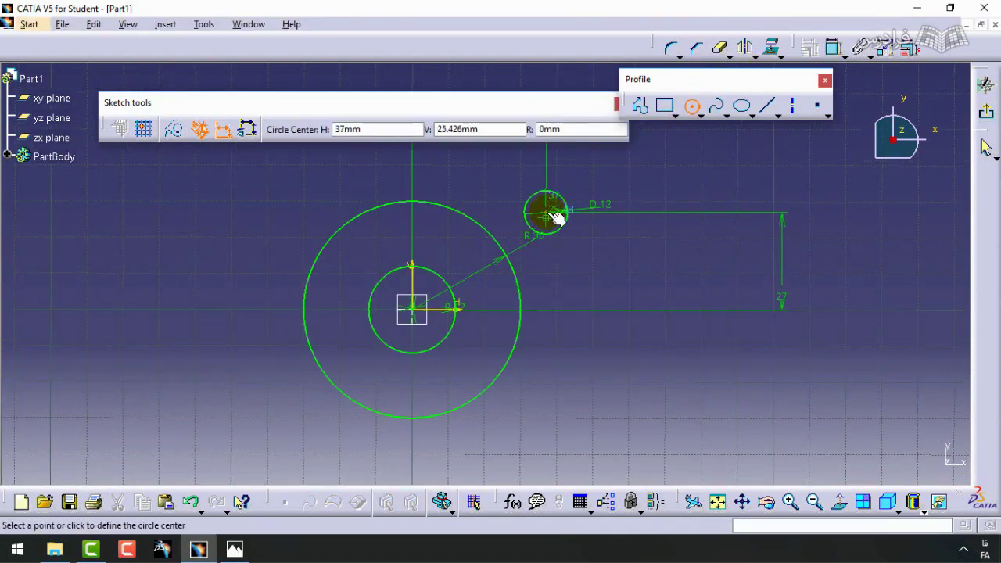
{"action": "left_click", "coordinate": [553, 214]}
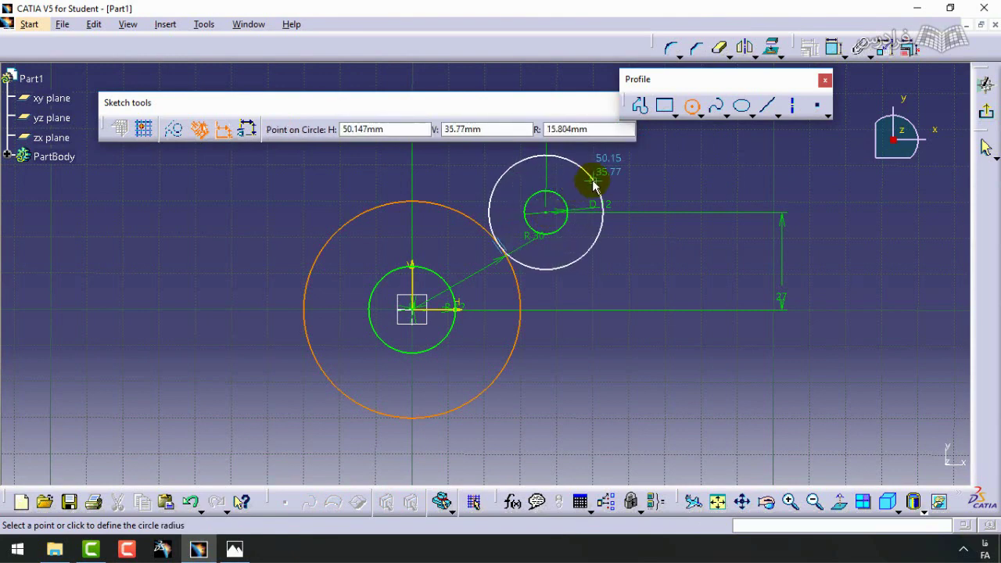
{"action": "left_click", "coordinate": [585, 192]}
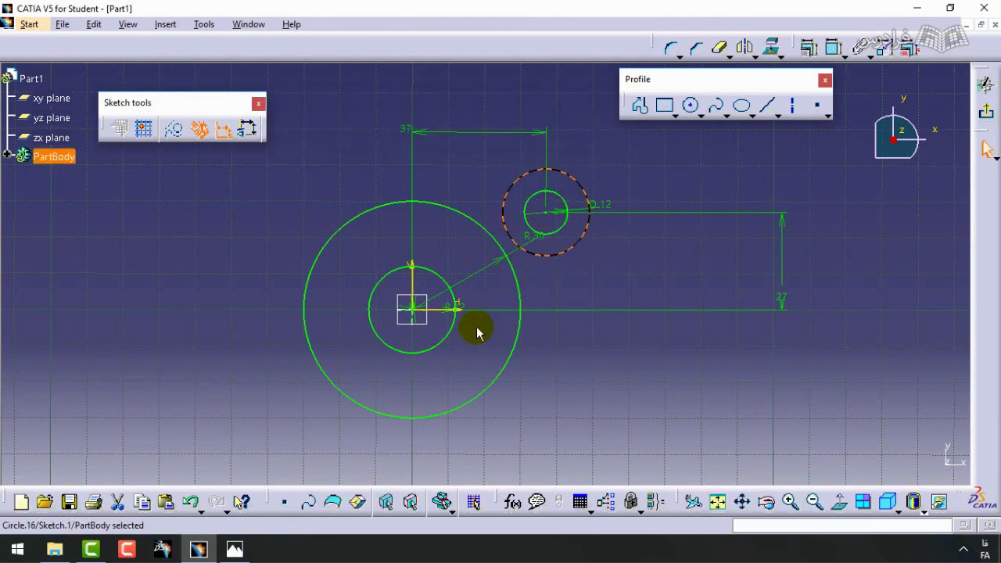
- Check reference drawing 1.jpg in Photos, then constrain the new circle around the 12 mm hole to a diameter of 30 mm
{"action": "left_click", "coordinate": [235, 549]}
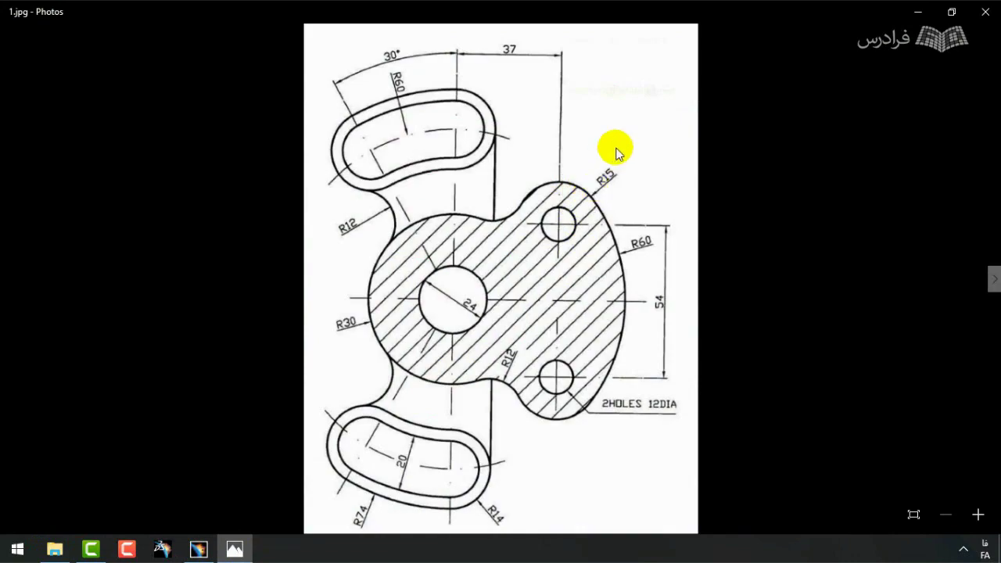
{"action": "left_click", "coordinate": [917, 12]}
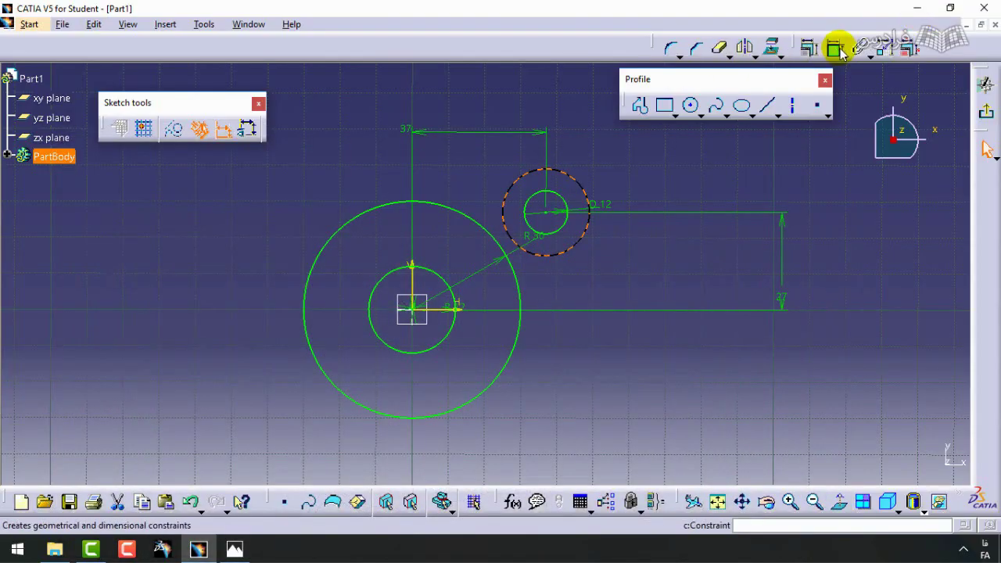
{"action": "left_click", "coordinate": [831, 49]}
{"action": "left_click", "coordinate": [607, 156]}
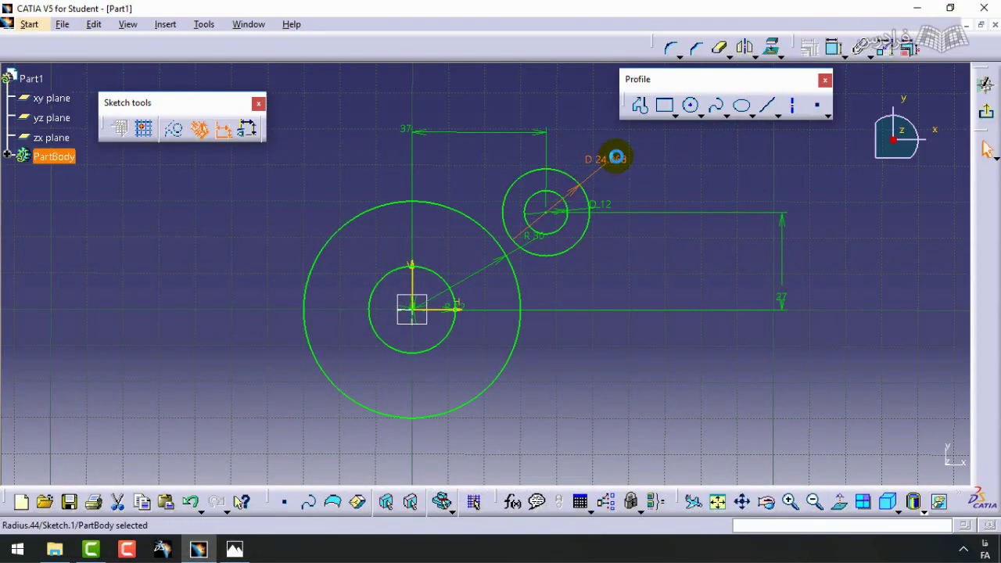
{"action": "double_click", "coordinate": [610, 158]}
{"action": "type", "text": "30"}
{"action": "key", "text": "Return"}
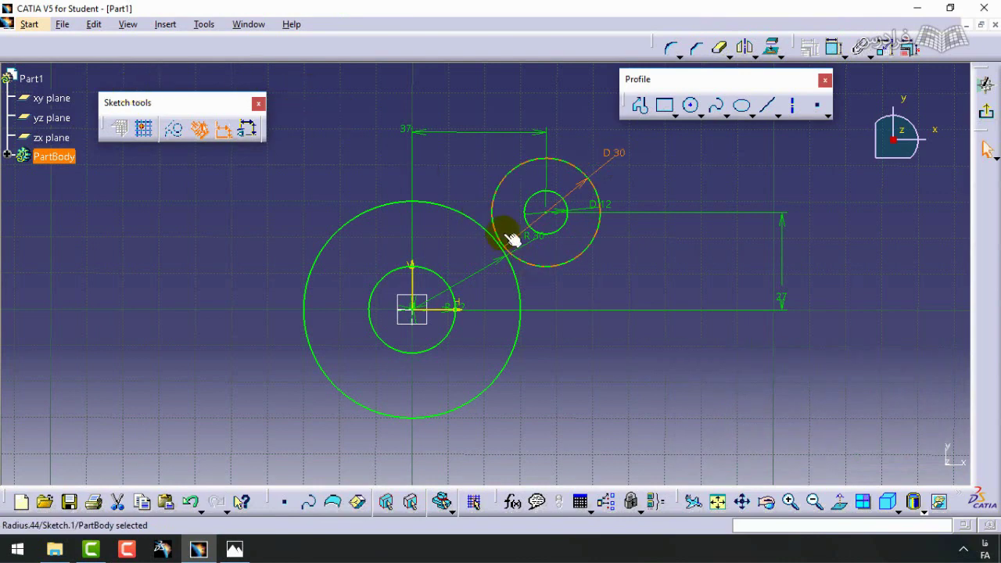
- Check reference drawing 1.jpg in Photos, then mirror the 12 mm circle about the horizontal axis
{"action": "left_click_drag", "start_coordinate": [720, 81], "coordinate": [537, 79]}
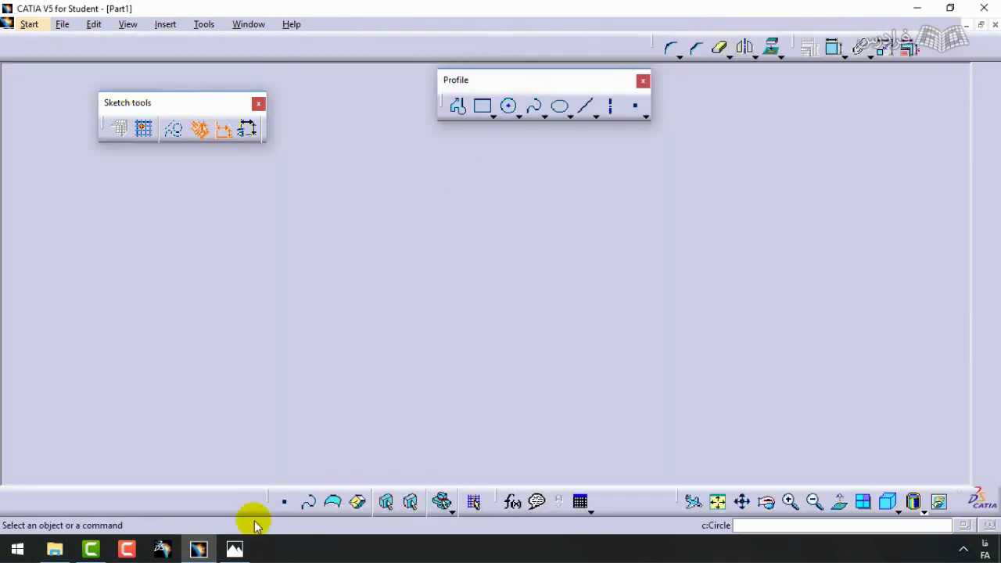
{"action": "left_click", "coordinate": [235, 549]}
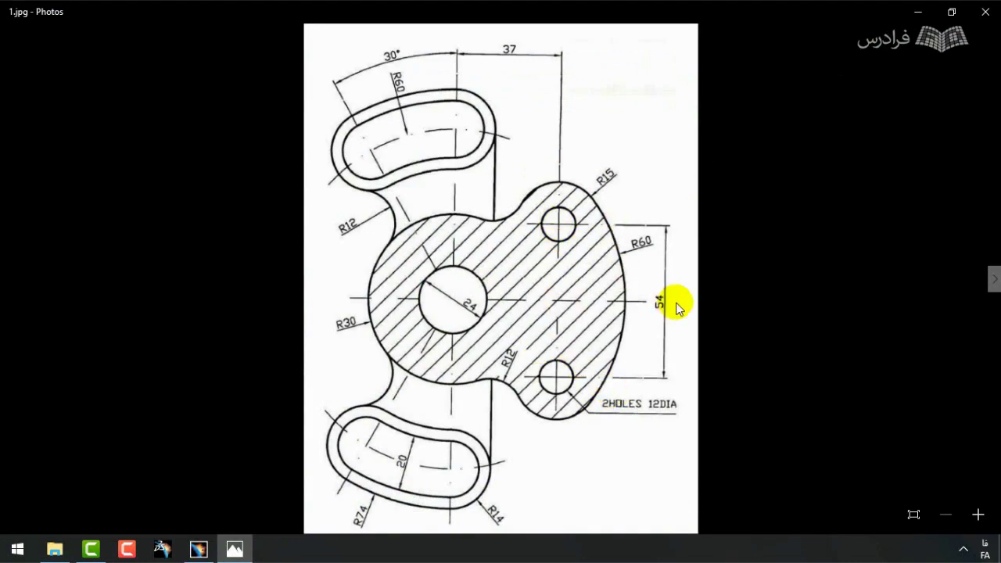
{"action": "left_click", "coordinate": [923, 14]}
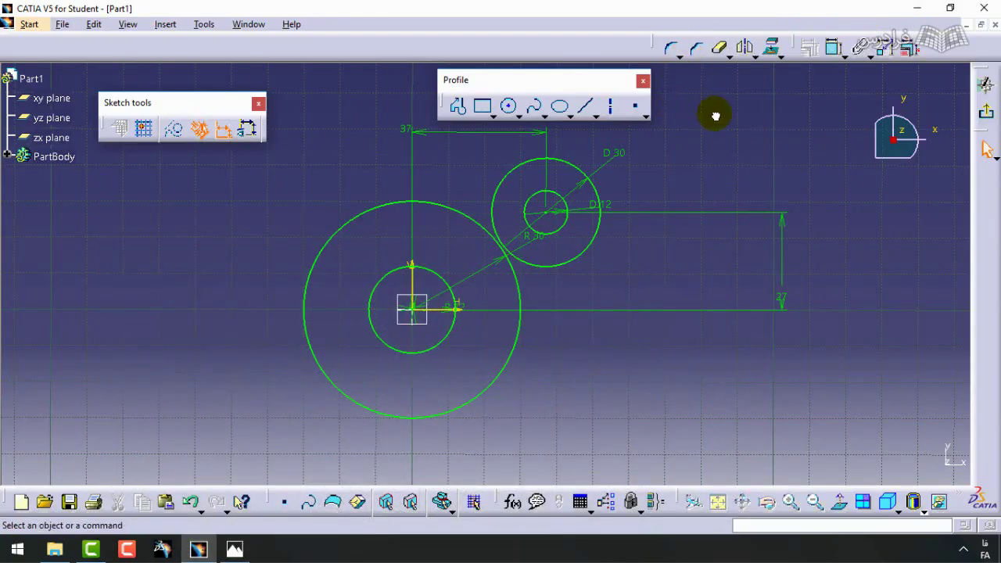
{"action": "left_click", "coordinate": [747, 50]}
{"action": "left_click", "coordinate": [560, 230]}
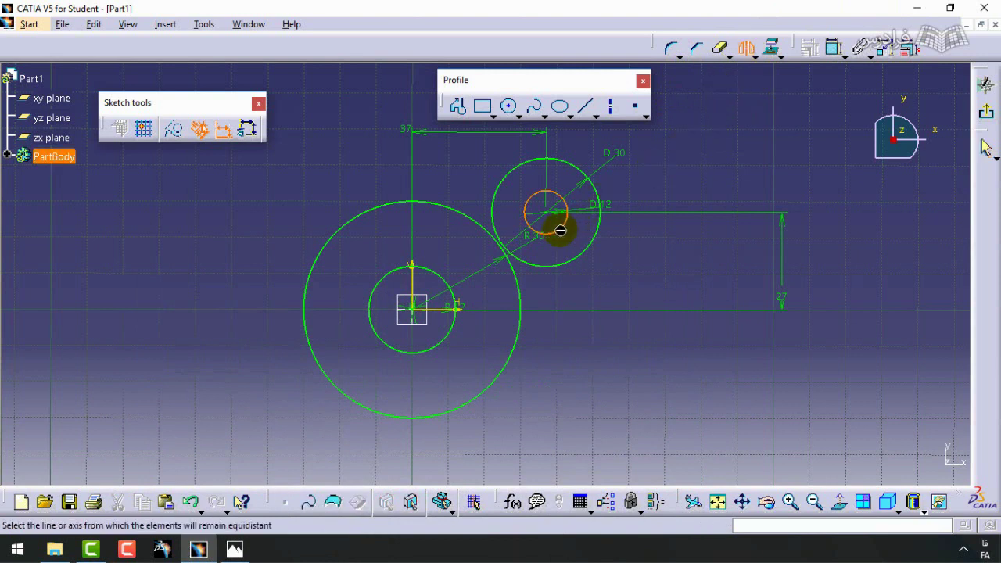
{"action": "left_click", "coordinate": [438, 309]}
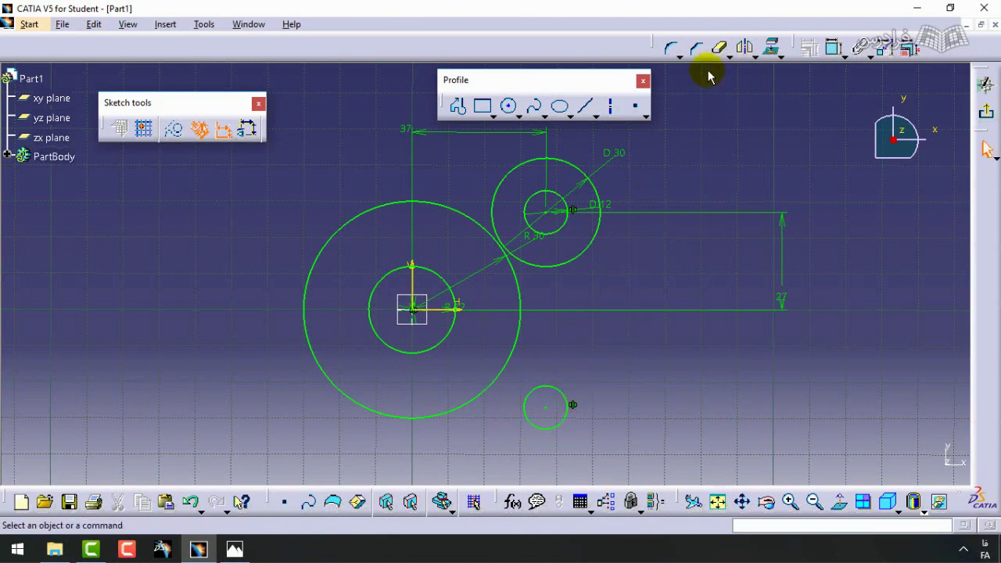
- Mirror the 30 mm circle about the horizontal axis
{"action": "left_click", "coordinate": [743, 47]}
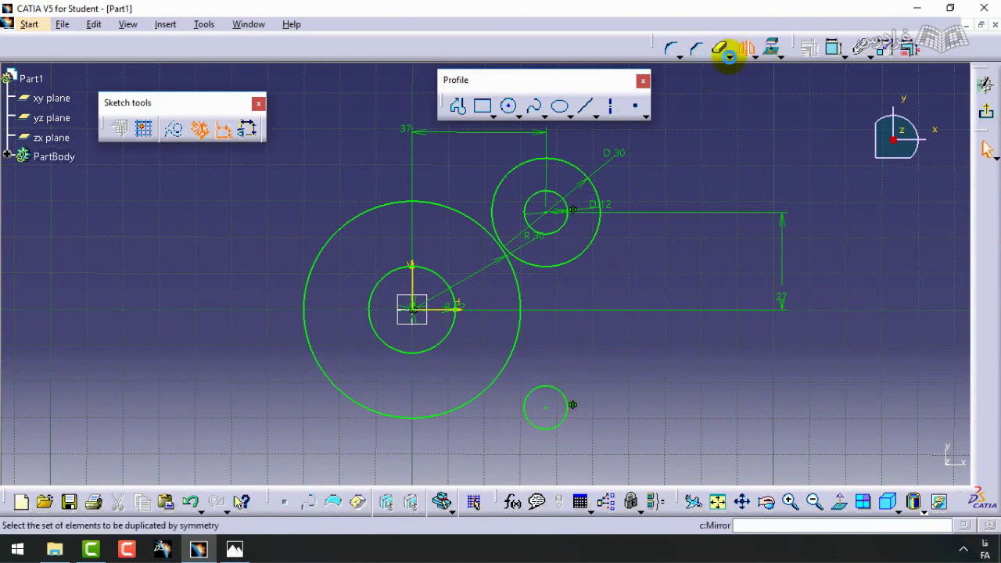
{"action": "left_click", "coordinate": [577, 269]}
{"action": "left_click", "coordinate": [447, 310]}
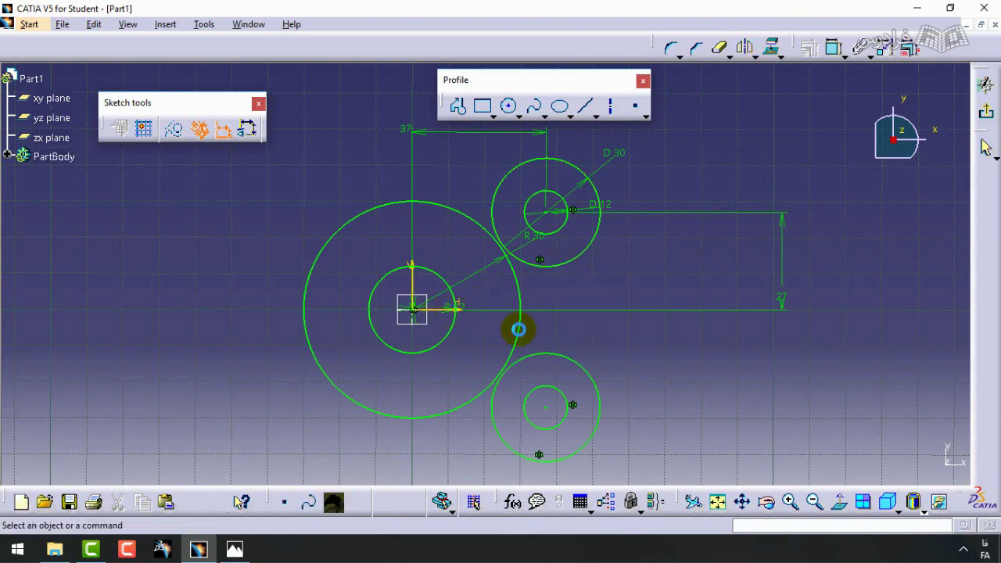
{"action": "mouse_move", "coordinate": [576, 384]}
{"action": "middle_mouse_down"}
{"action": "mouse_move", "coordinate": [628, 324]}
{"action": "mouse_move", "coordinate": [623, 292]}
{"action": "mouse_move", "coordinate": [621, 311]}
{"action": "middle_mouse_up"}
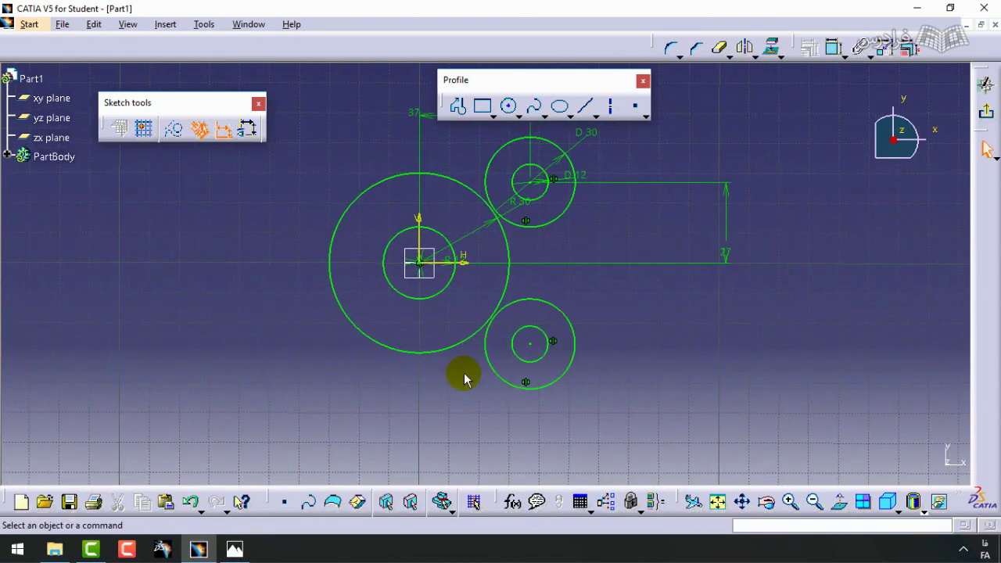
- Check reference drawing 1.jpg in Photos, then draw a three-point arc of about 68 mm radius joining the outer sides of both 30 mm circles
{"action": "left_click", "coordinate": [235, 549]}
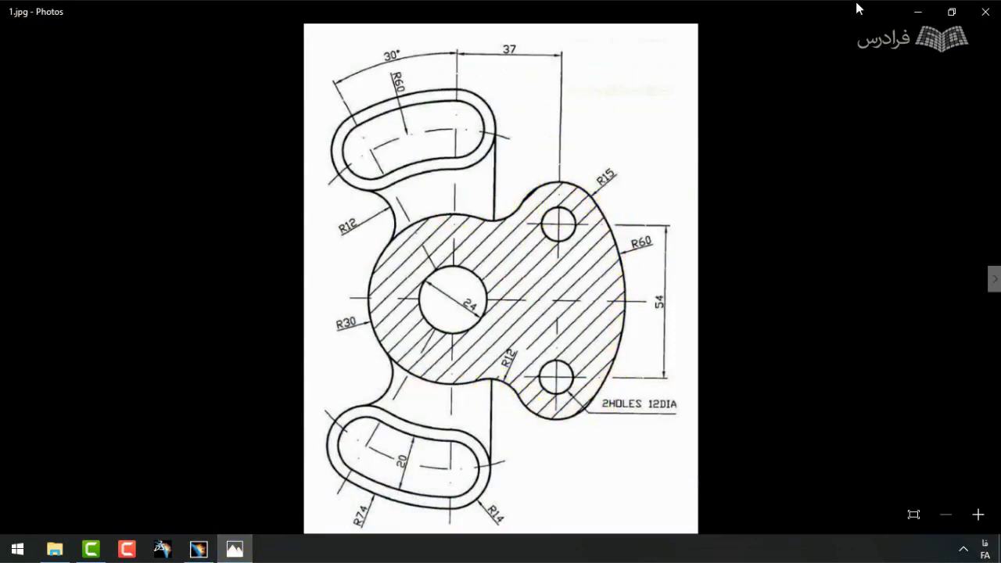
{"action": "left_click", "coordinate": [918, 15]}
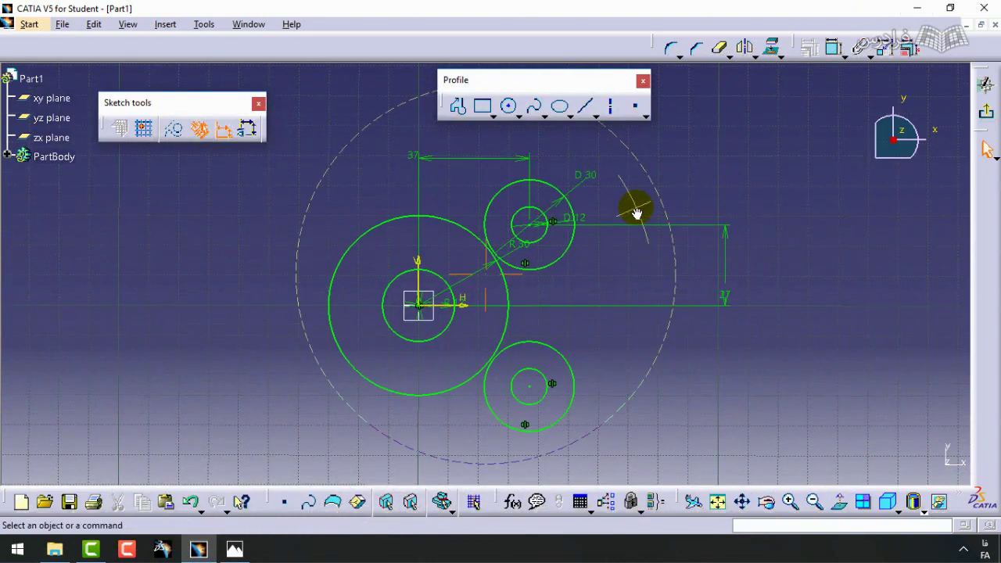
{"action": "left_click", "coordinate": [587, 104]}
{"action": "left_click", "coordinate": [519, 116]}
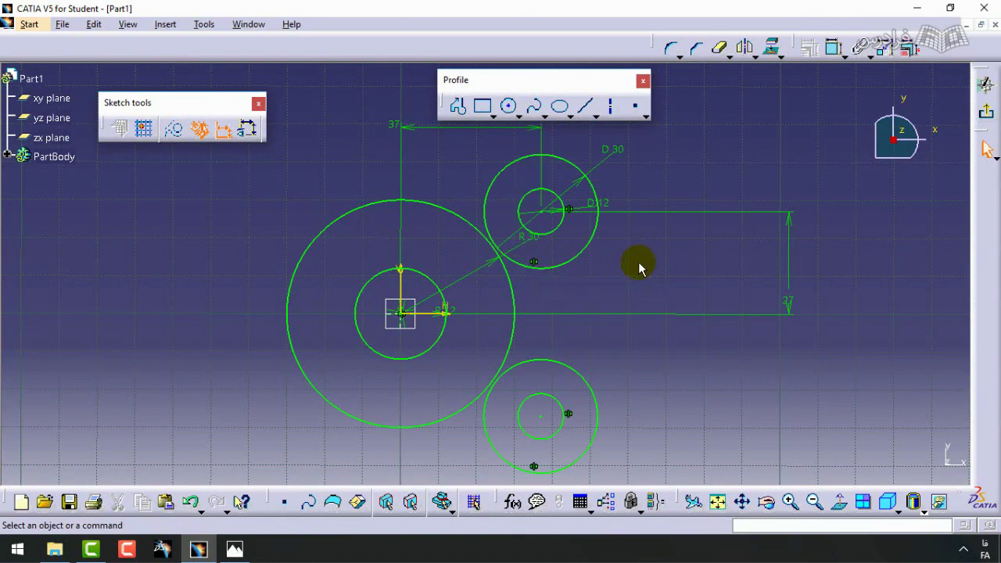
{"action": "middle_click_drag", "start_coordinate": [639, 263], "coordinate": [636, 205]}
{"action": "left_click", "coordinate": [517, 115]}
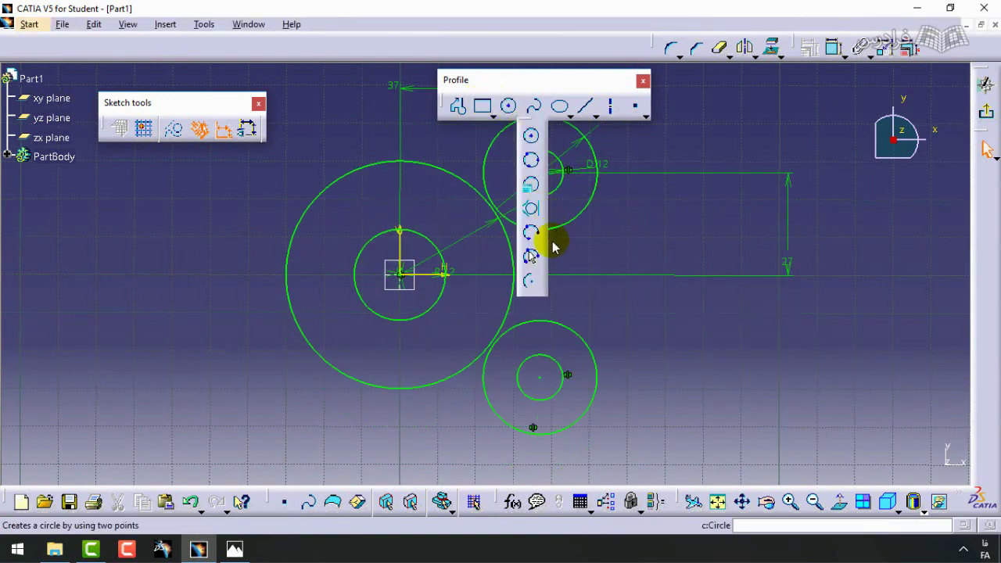
{"action": "left_click", "coordinate": [533, 258]}
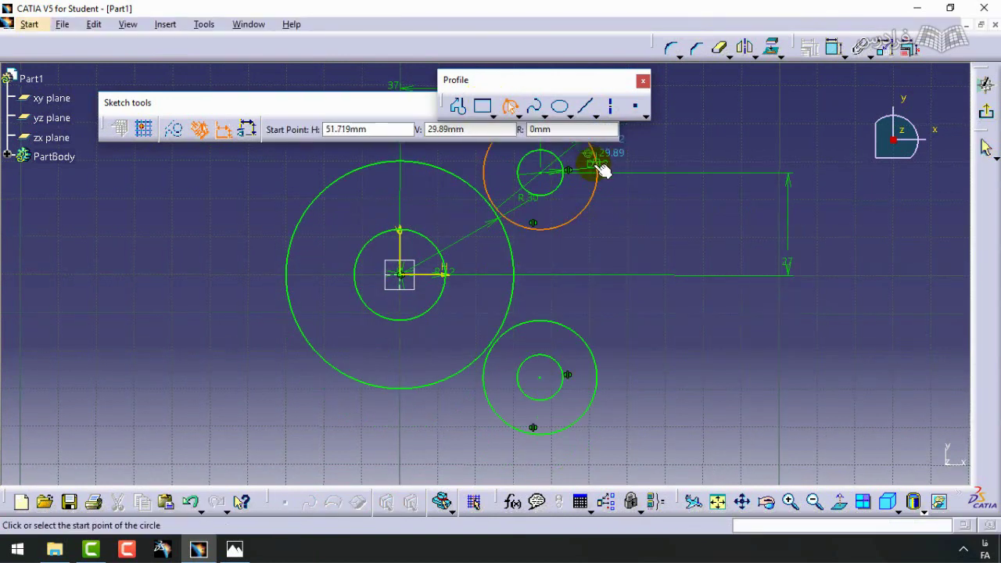
{"action": "middle_click_drag", "start_coordinate": [602, 171], "coordinate": [601, 217]}
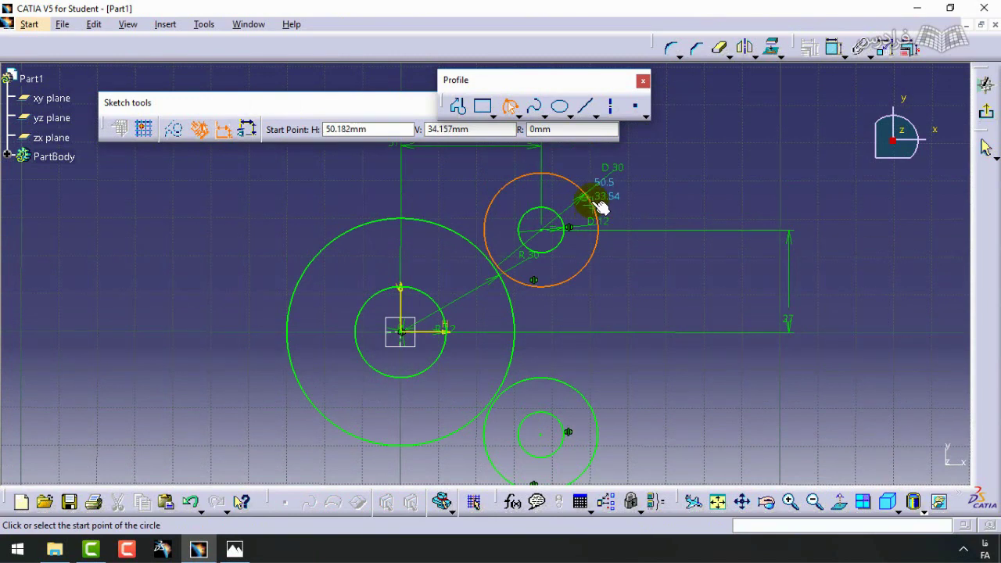
{"action": "left_click", "coordinate": [598, 207]}
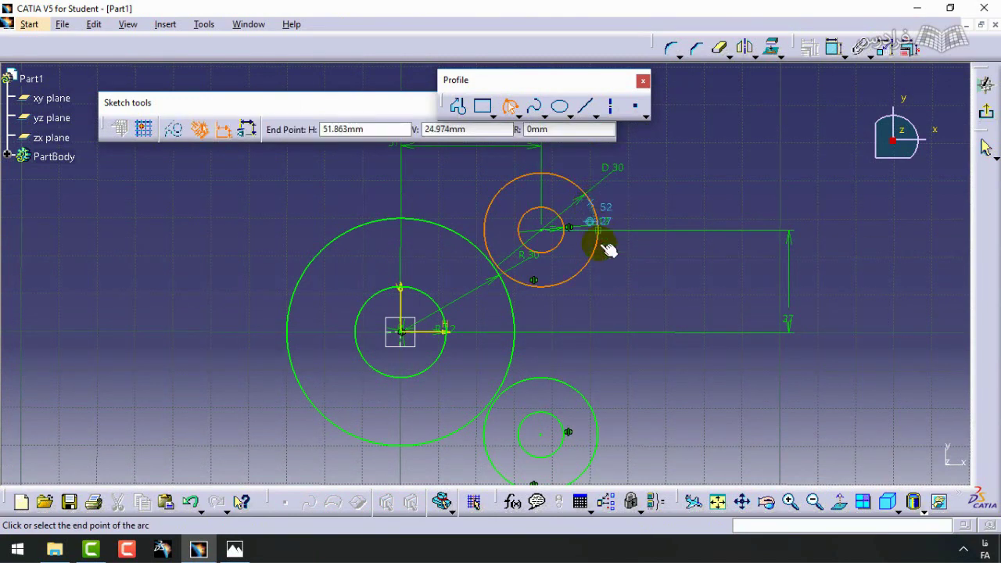
{"action": "key", "text": "Up"}
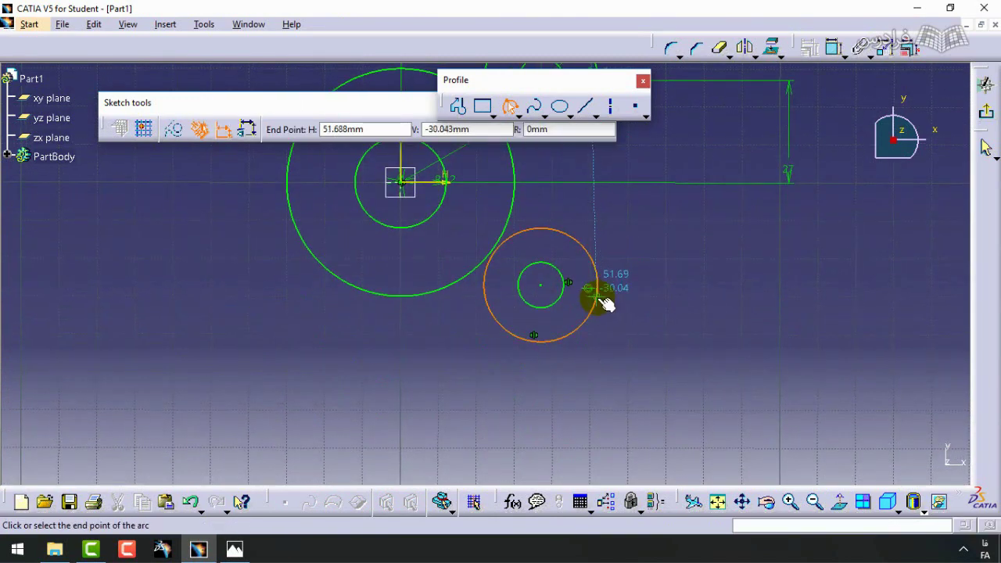
{"action": "left_click", "coordinate": [599, 299]}
{"action": "key", "text": "Down"}
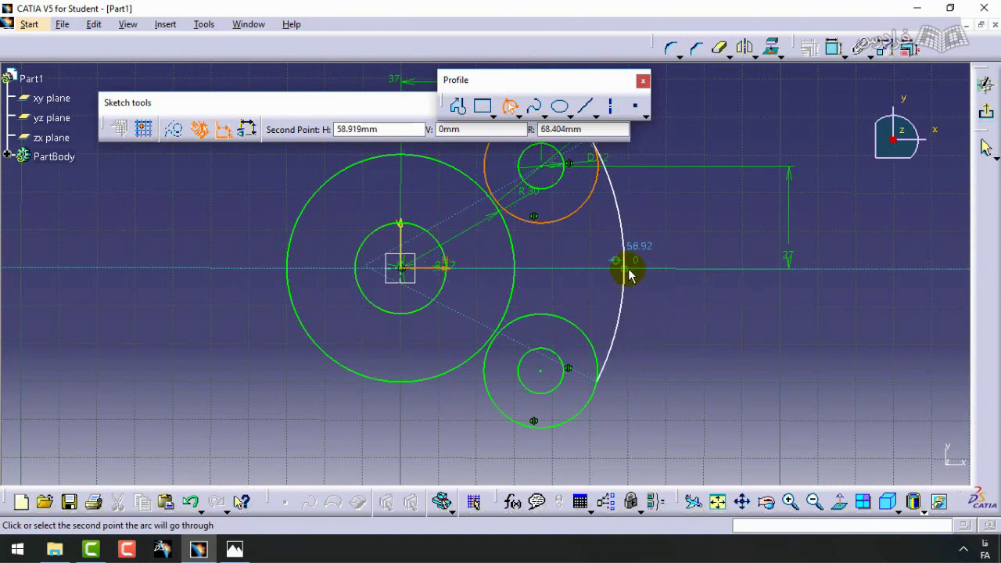
{"action": "left_click", "coordinate": [629, 274]}
- Constrain the large outer arc tangent to the lower 30 mm circle
{"action": "mouse_move", "coordinate": [630, 274]}
{"action": "middle_mouse_down"}
{"action": "mouse_move", "coordinate": [621, 8]}
{"action": "mouse_move", "coordinate": [572, 466]}
{"action": "mouse_move", "coordinate": [699, 161]}
{"action": "mouse_move", "coordinate": [762, 290]}
{"action": "mouse_move", "coordinate": [637, 234]}
{"action": "mouse_move", "coordinate": [623, 198]}
{"action": "mouse_move", "coordinate": [599, 230]}
{"action": "middle_mouse_up"}
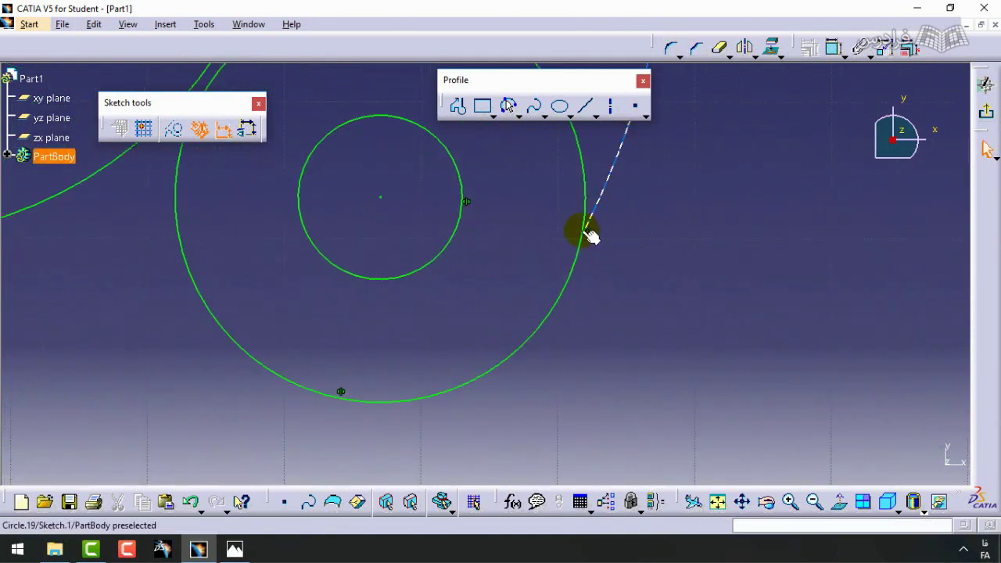
{"action": "left_click", "coordinate": [834, 50]}
{"action": "left_click", "coordinate": [598, 205]}
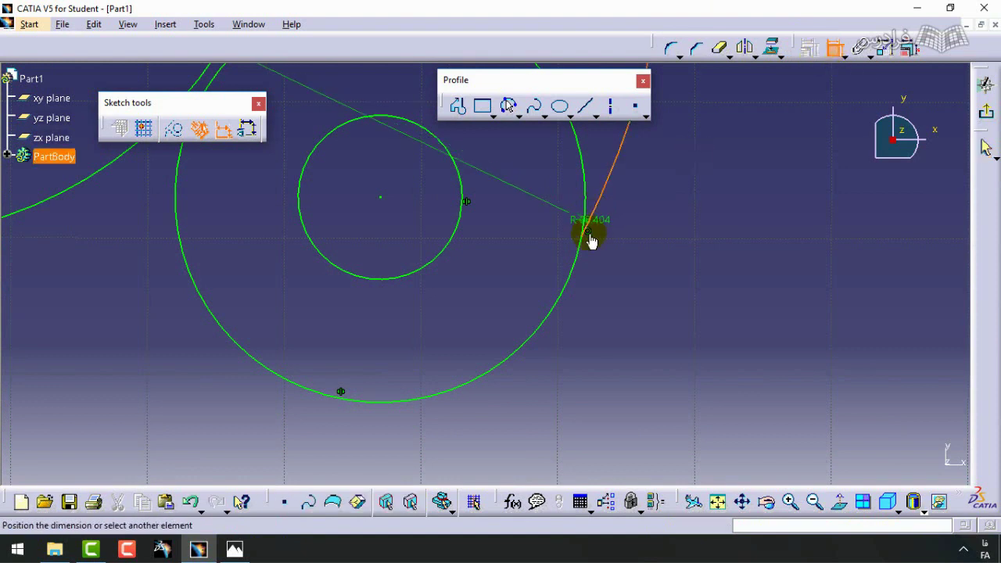
{"action": "left_click", "coordinate": [584, 260]}
{"action": "right_click", "coordinate": [644, 214]}
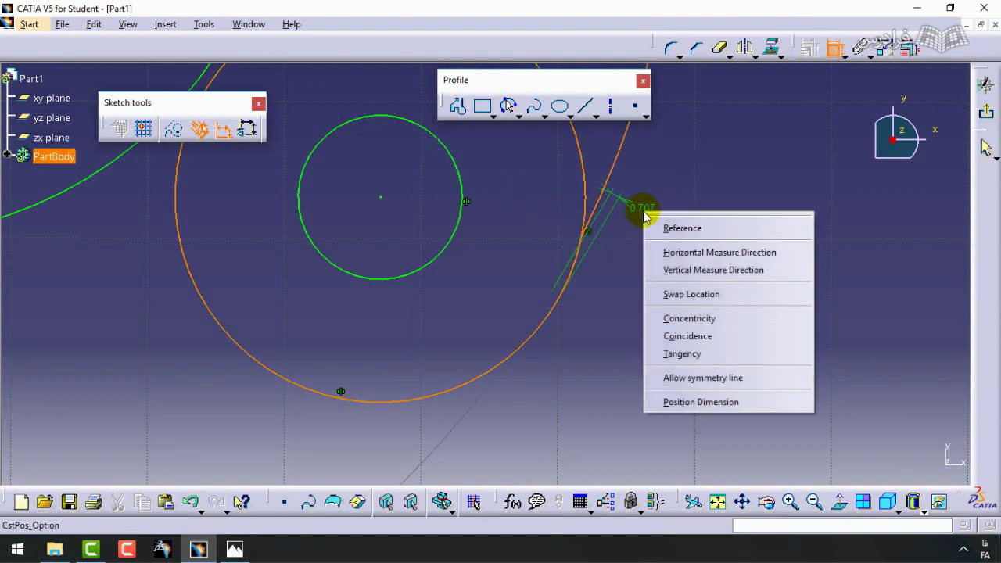
{"action": "left_click", "coordinate": [682, 356]}
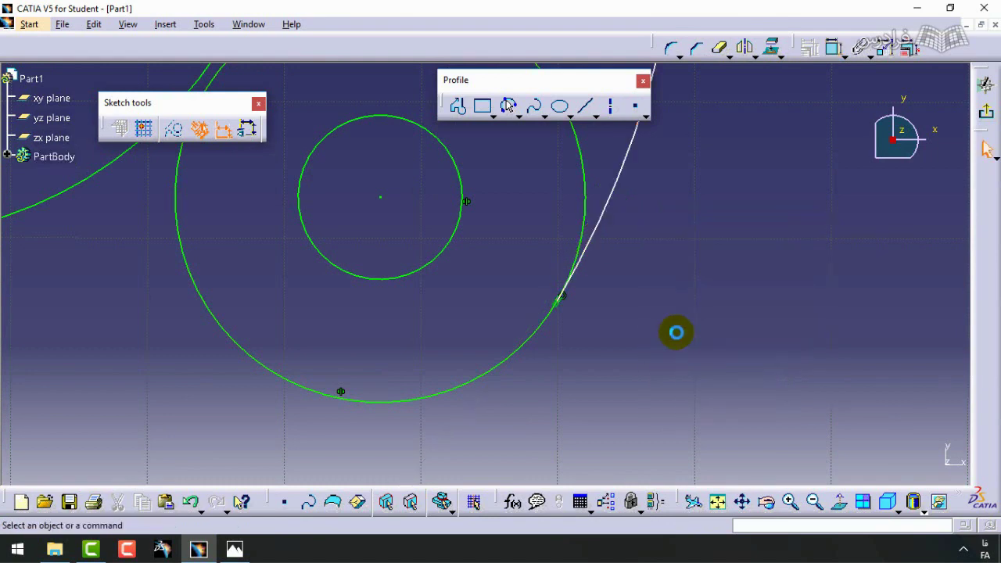
- Check reference drawing 1.jpg in Photos, then constrain the large outer arc to a radius of 60 mm
{"action": "mouse_move", "coordinate": [642, 179]}
{"action": "middle_mouse_down"}
{"action": "mouse_move", "coordinate": [642, 212]}
{"action": "mouse_move", "coordinate": [614, 233]}
{"action": "mouse_move", "coordinate": [601, 277]}
{"action": "middle_mouse_up"}
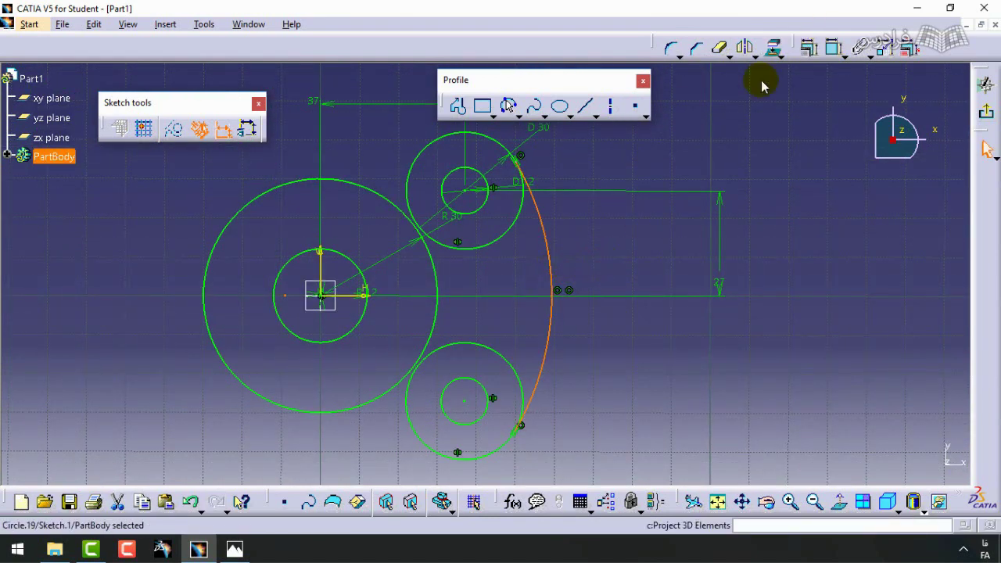
{"action": "left_click", "coordinate": [235, 550]}
{"action": "left_click", "coordinate": [915, 12]}
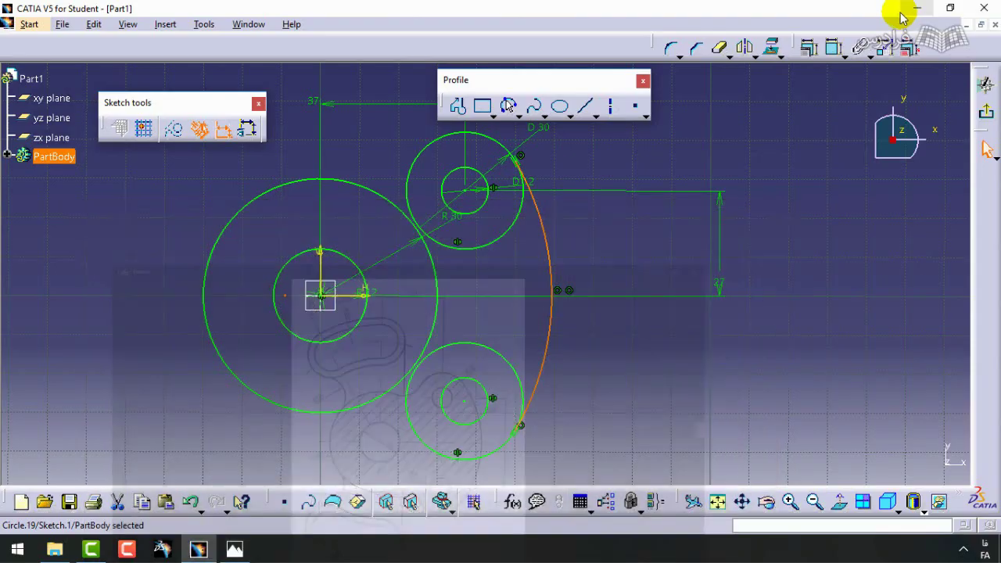
{"action": "double_click", "coordinate": [628, 245]}
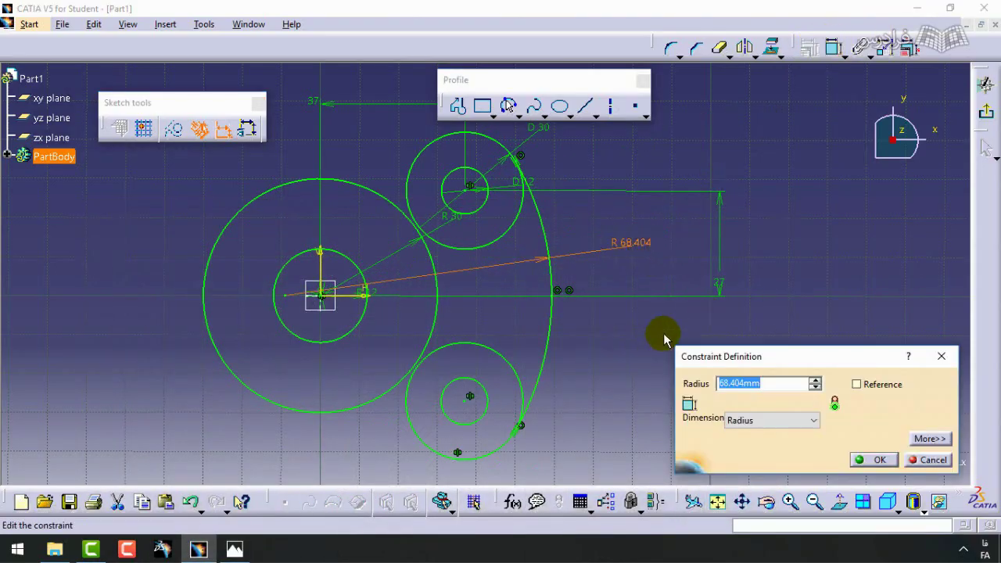
{"action": "type", "text": "60"}
{"action": "key", "text": "Return"}
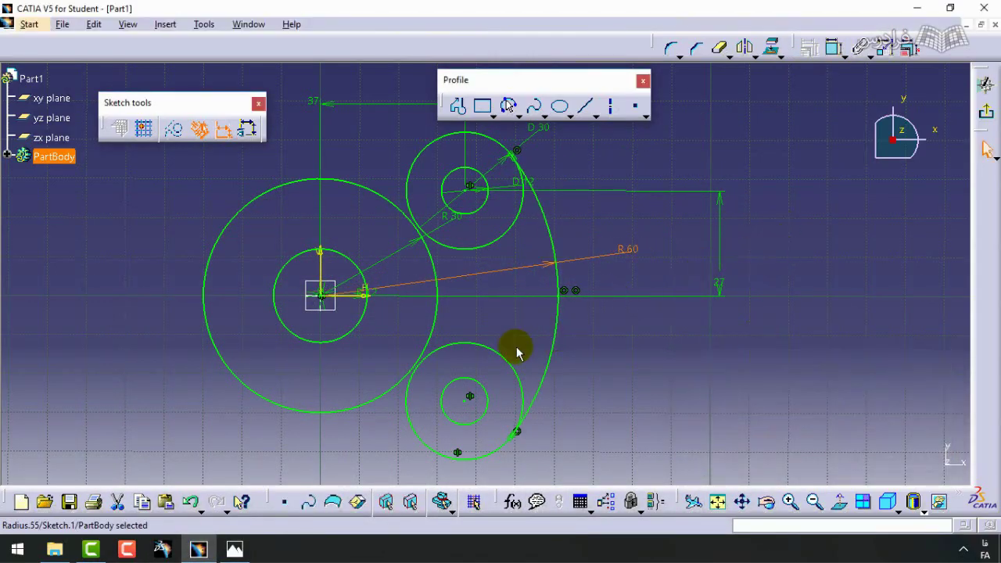
- Draw a concave three-point arc of about 8.5 mm radius from the upper 30 mm circle to the large R30 circle
{"action": "middle_click_drag", "start_coordinate": [569, 281], "coordinate": [648, 279]}
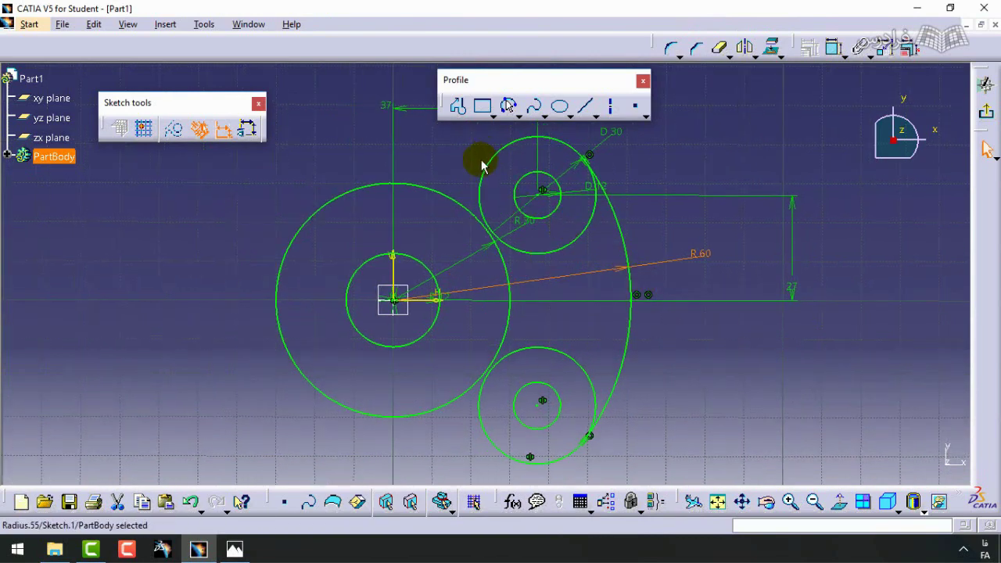
{"action": "mouse_move", "coordinate": [482, 166]}
{"action": "middle_mouse_down"}
{"action": "mouse_move", "coordinate": [552, 221]}
{"action": "mouse_move", "coordinate": [512, 148]}
{"action": "middle_mouse_up"}
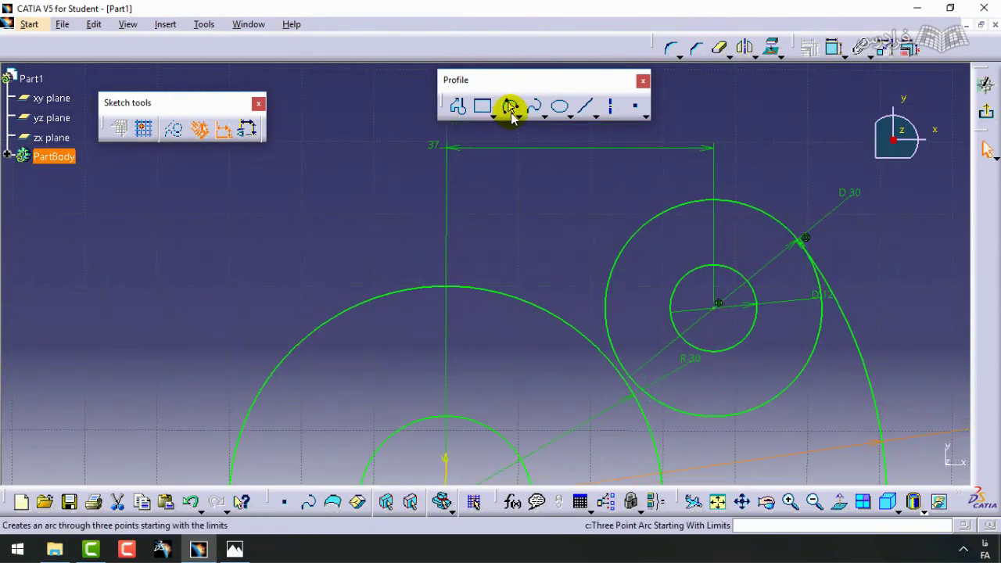
{"action": "left_click", "coordinate": [510, 107]}
{"action": "left_click", "coordinate": [610, 270]}
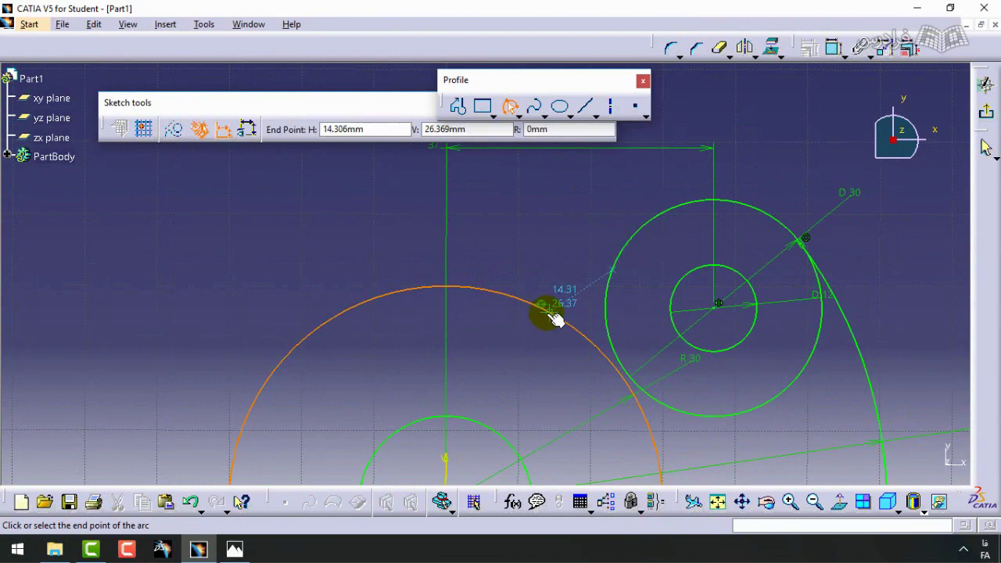
{"action": "left_click", "coordinate": [522, 297]}
{"action": "left_click", "coordinate": [583, 304]}
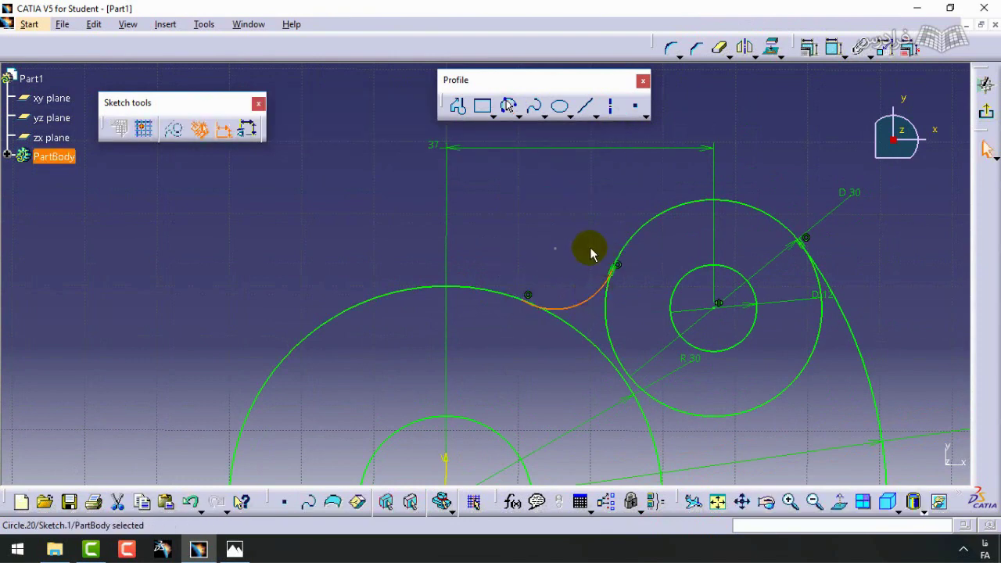
- Constrain the small concave arc tangent to the large R30 circle
{"action": "mouse_move", "coordinate": [585, 250]}
{"action": "middle_mouse_down"}
{"action": "mouse_move", "coordinate": [585, 228]}
{"action": "mouse_move", "coordinate": [625, 226]}
{"action": "middle_mouse_up"}
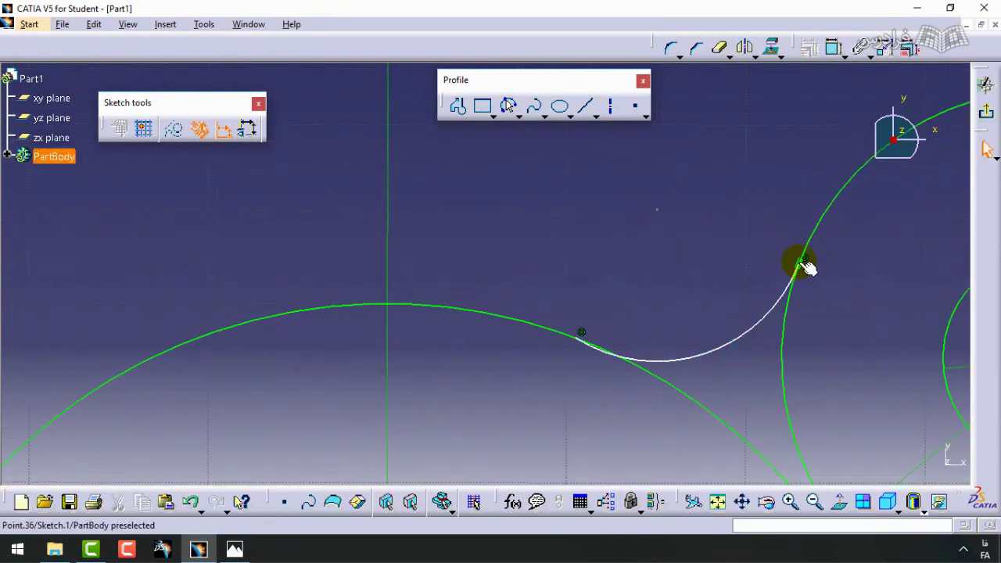
{"action": "left_click", "coordinate": [833, 47]}
{"action": "left_click", "coordinate": [614, 358]}
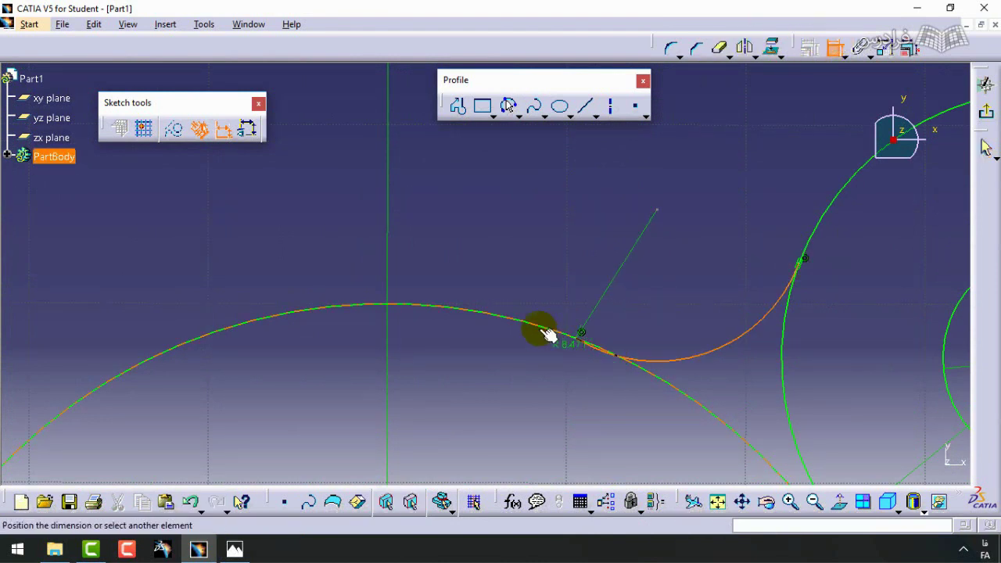
{"action": "right_click", "coordinate": [567, 271]}
{"action": "left_click", "coordinate": [608, 415]}
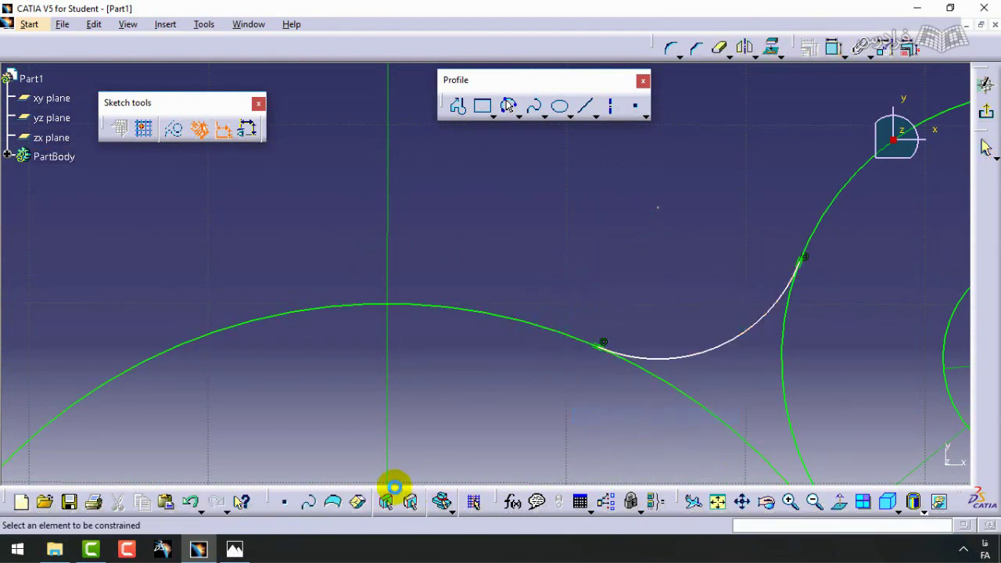
- Check reference drawing 1.jpg in Photos, then constrain the concave arc to a radius of 12 mm
{"action": "left_click", "coordinate": [235, 549]}
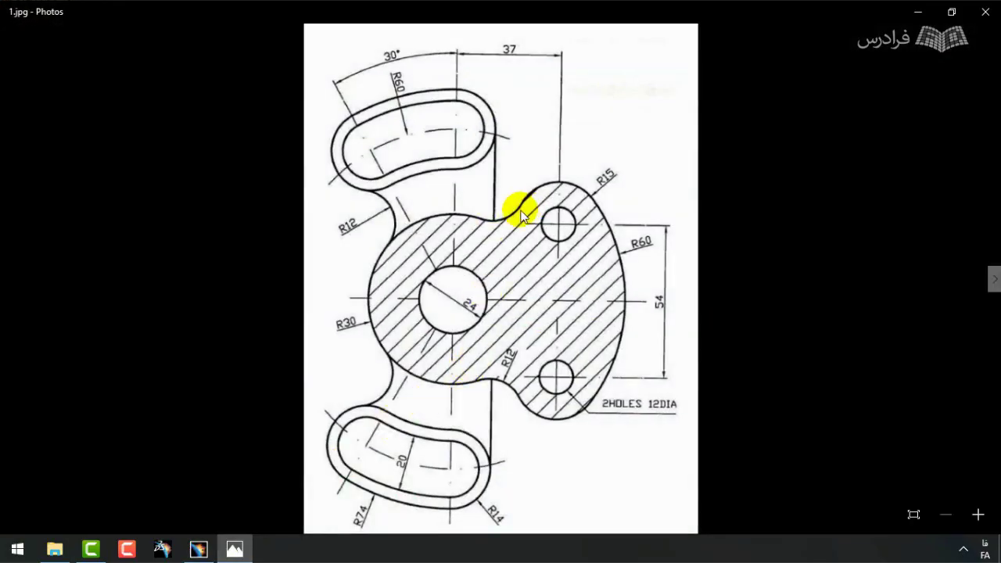
{"action": "left_click", "coordinate": [919, 14]}
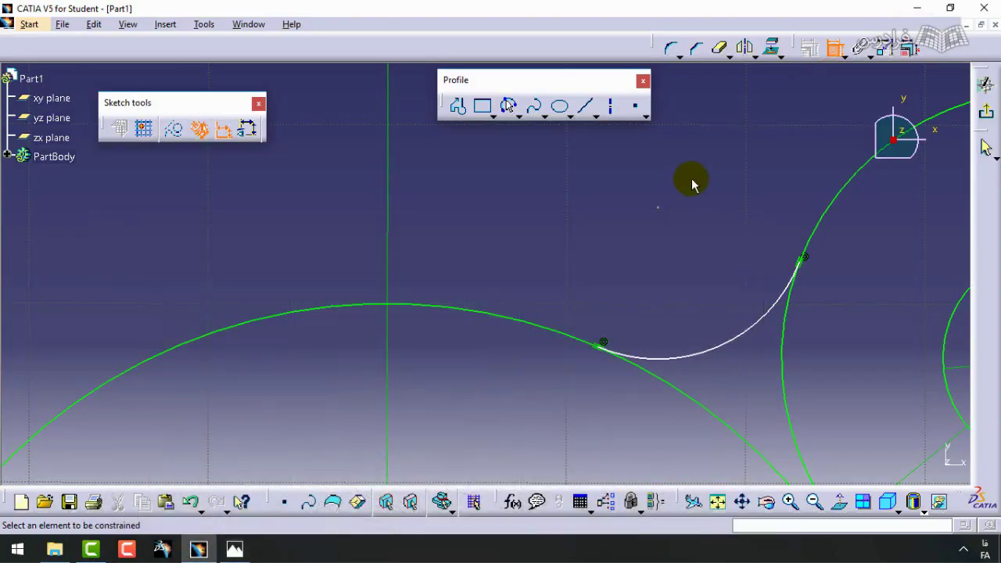
{"action": "left_click", "coordinate": [722, 351]}
{"action": "left_click", "coordinate": [704, 296]}
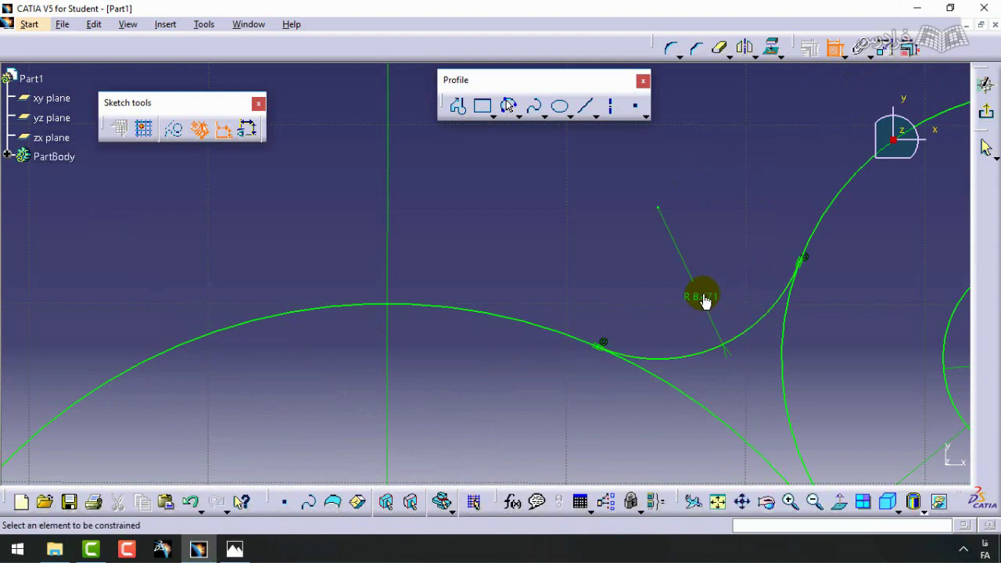
{"action": "double_click", "coordinate": [696, 297]}
{"action": "type", "text": "12"}
{"action": "key", "text": "Return"}
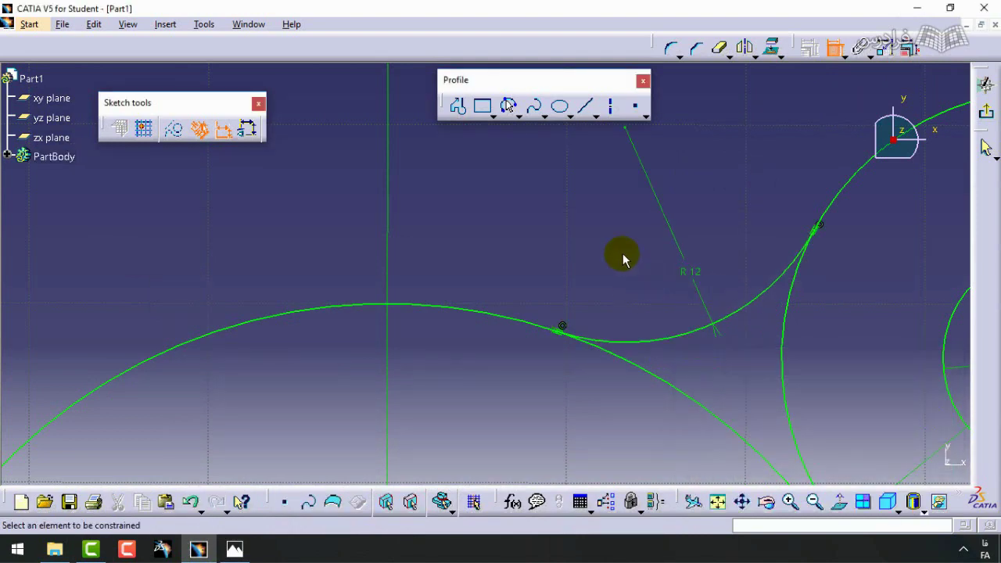
- Mirror the R12 concave arc about the horizontal axis
{"action": "scroll", "coordinate": [660, 245], "scroll_direction": "down", "scroll_amount": 5}
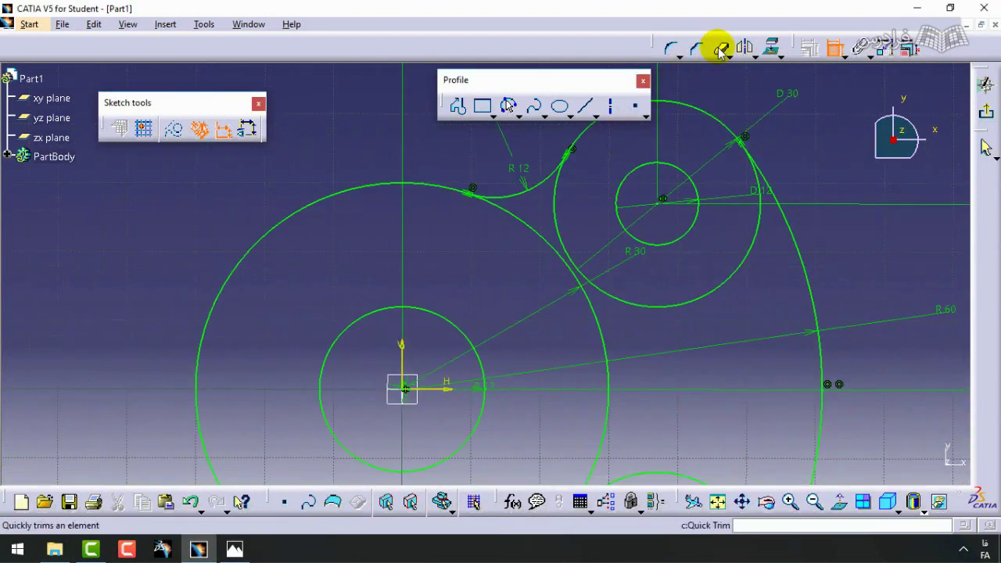
{"action": "left_click", "coordinate": [747, 49]}
{"action": "left_click", "coordinate": [545, 192]}
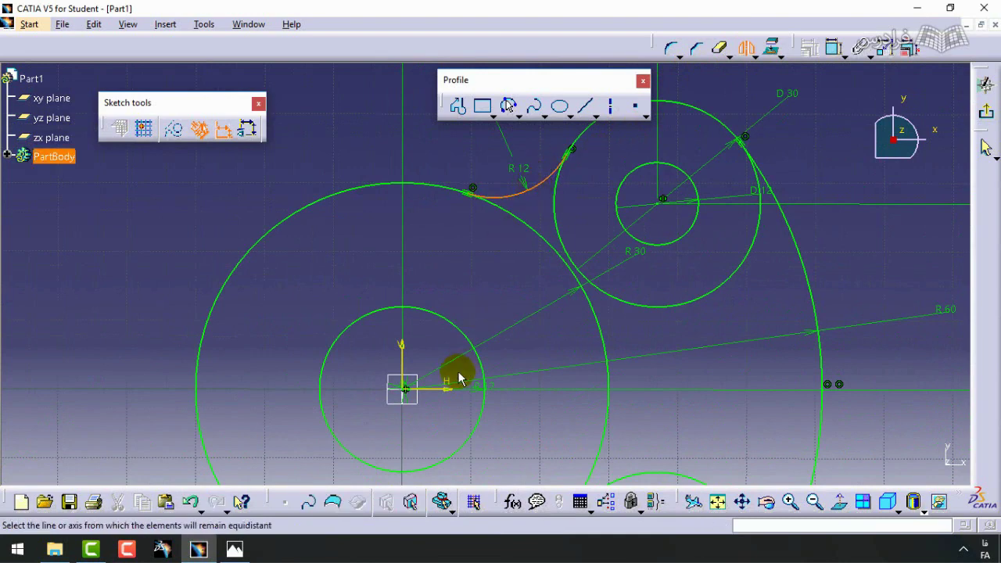
{"action": "left_click", "coordinate": [448, 395]}
- Quick Trim the inner portion of the R30 circle between the two R12 arcs
{"action": "mouse_move", "coordinate": [466, 397]}
{"action": "middle_mouse_down"}
{"action": "mouse_move", "coordinate": [592, 289]}
{"action": "mouse_move", "coordinate": [586, 339]}
{"action": "mouse_move", "coordinate": [574, 245]}
{"action": "middle_mouse_up"}
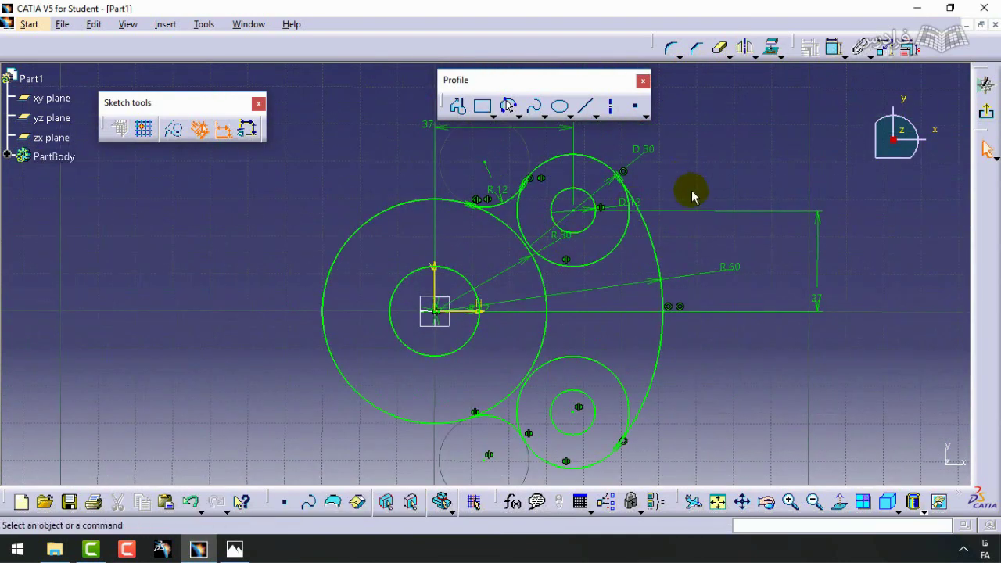
{"action": "left_click", "coordinate": [720, 50]}
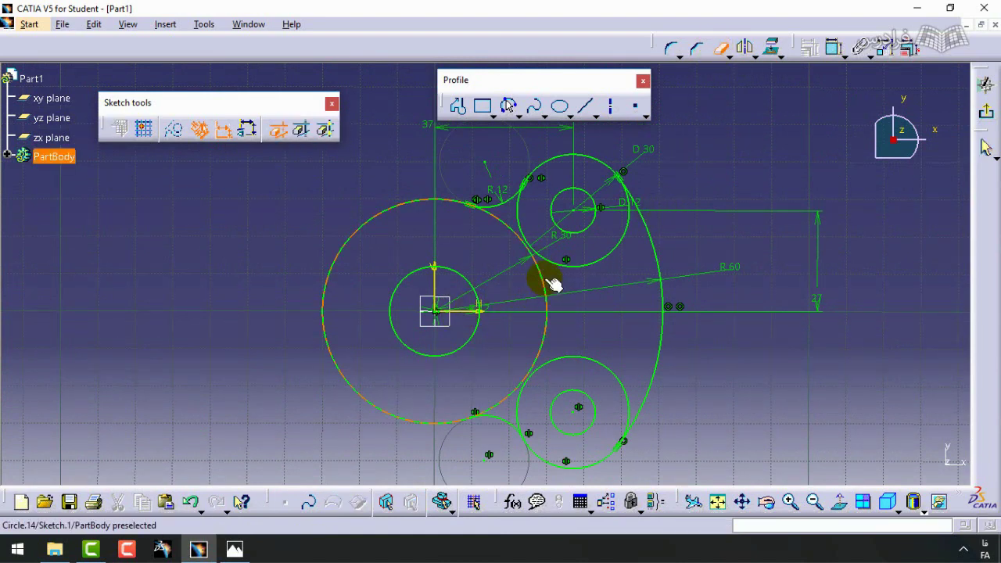
{"action": "left_click", "coordinate": [546, 280]}
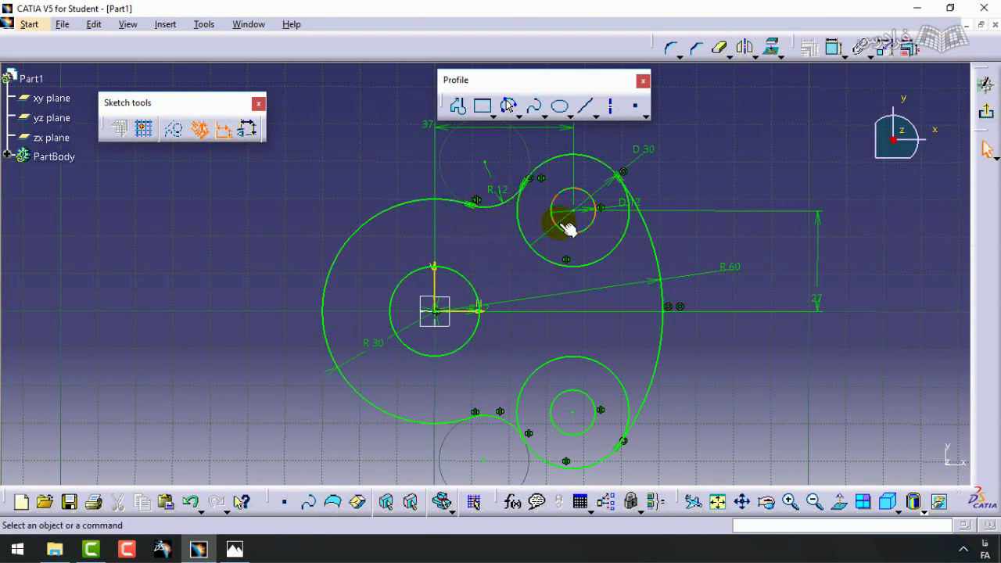
- Quick Trim the inner portions of the upper and lower 30 mm diameter circles, keeping only their outer arcs on the outline
{"action": "scroll", "coordinate": [608, 239], "scroll_direction": "up", "scroll_amount": 3}
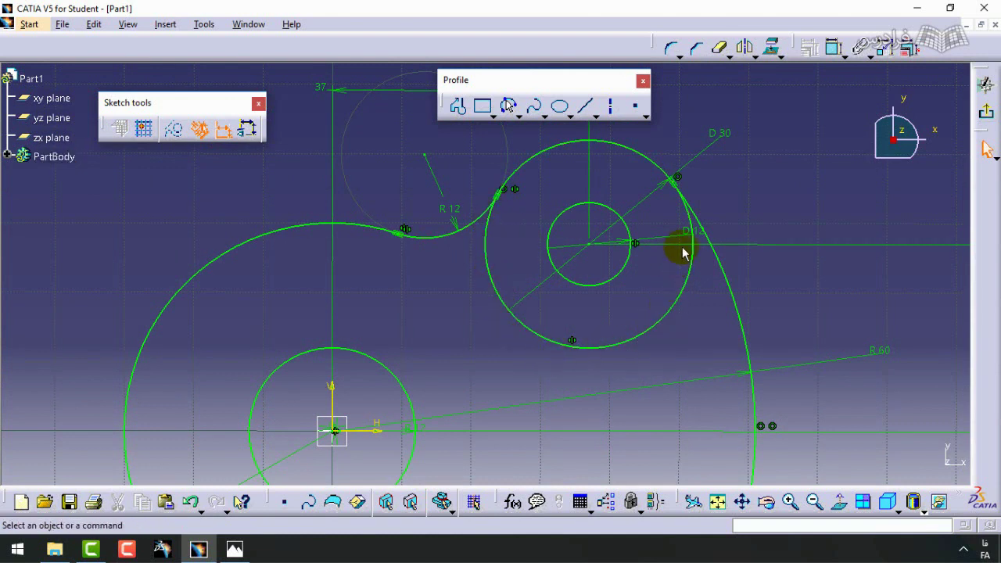
{"action": "left_click", "coordinate": [658, 319]}
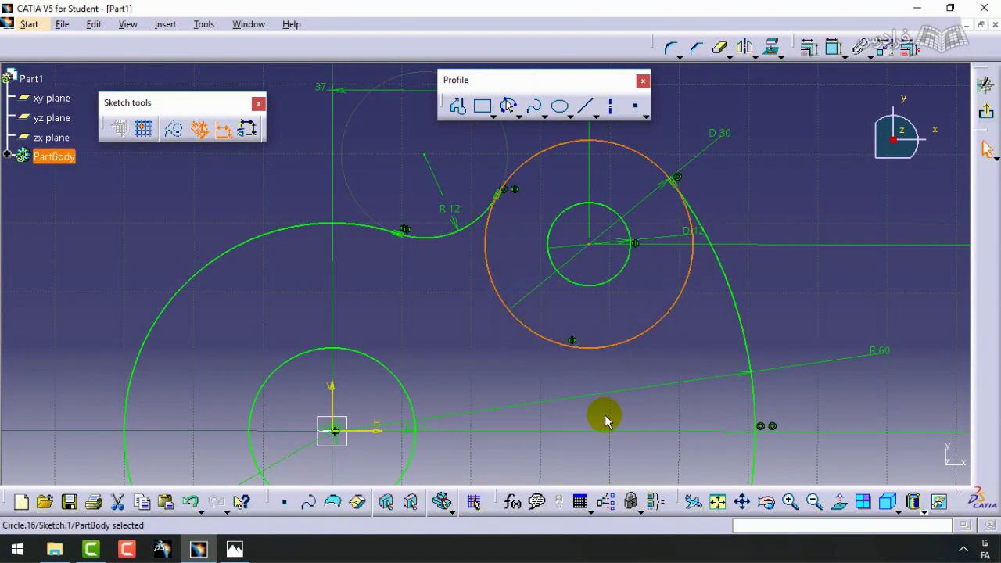
{"action": "left_click", "coordinate": [739, 40]}
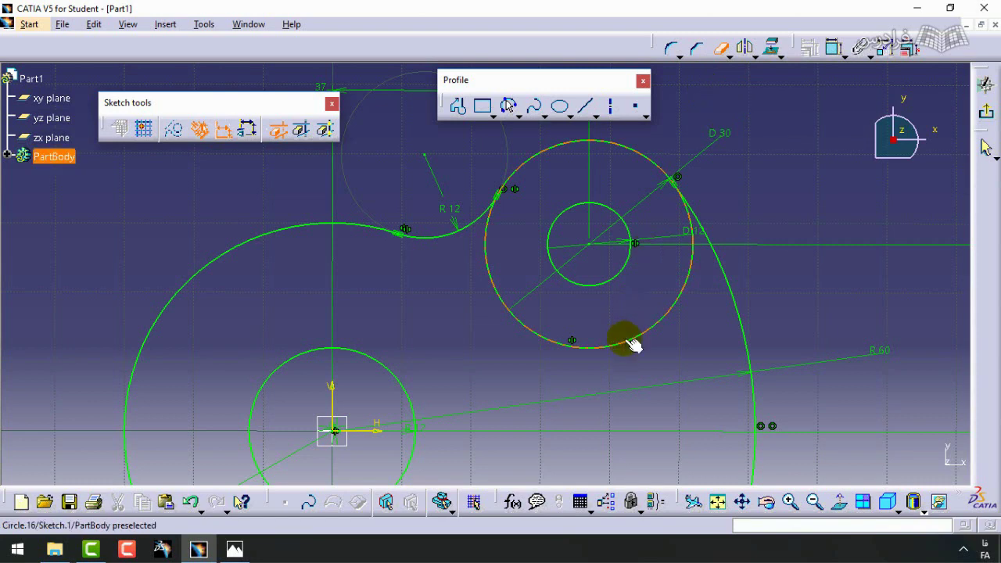
{"action": "middle_click_drag", "start_coordinate": [625, 340], "coordinate": [570, 127]}
{"action": "left_click", "coordinate": [547, 265]}
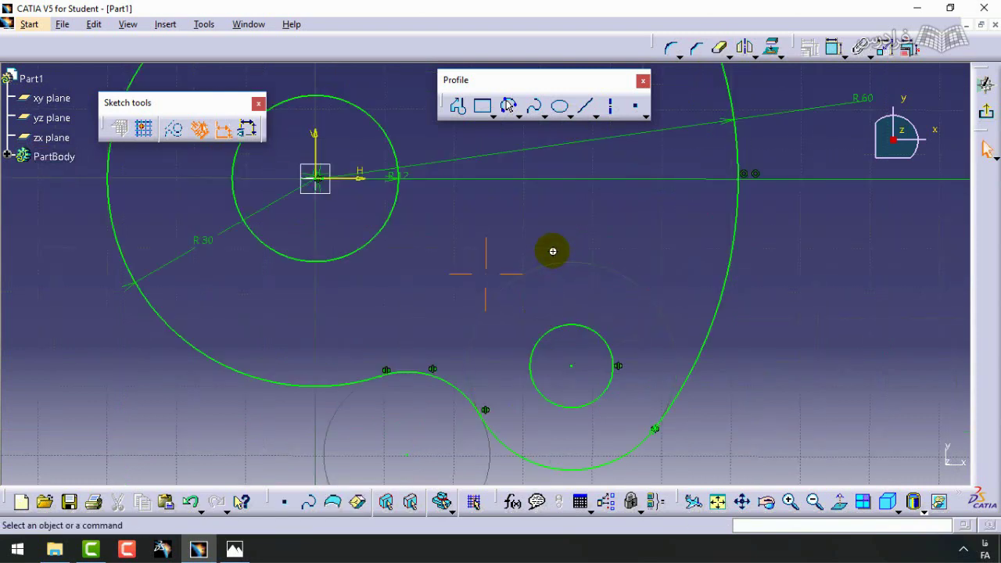
{"action": "middle_click_drag", "start_coordinate": [552, 250], "coordinate": [566, 331], "text": "ctrl"}
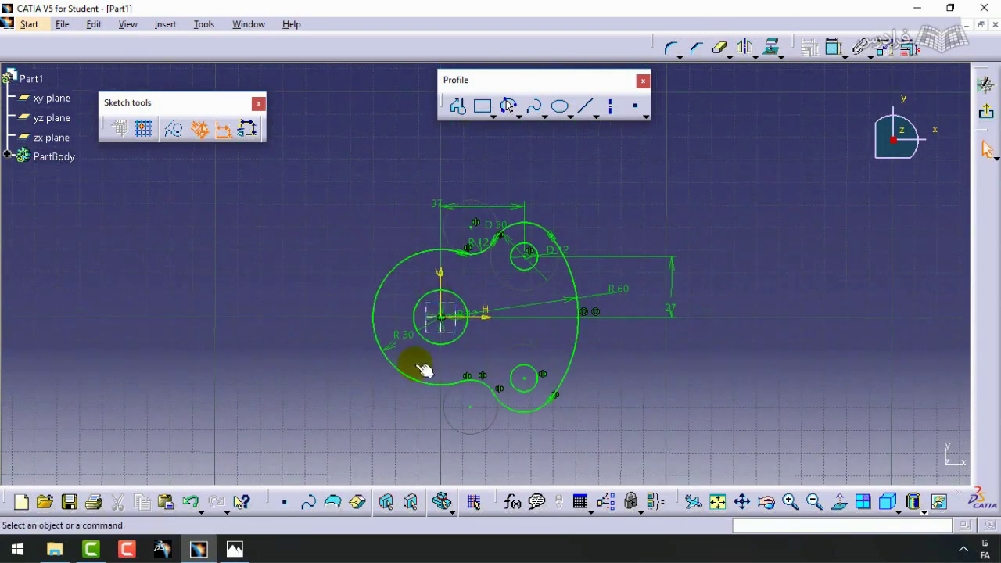
- Check reference drawing 1.jpg in Photos, then draw a vertical construction line about 84 mm long upward from the origin
{"action": "left_click", "coordinate": [235, 548]}
{"action": "left_click", "coordinate": [244, 549]}
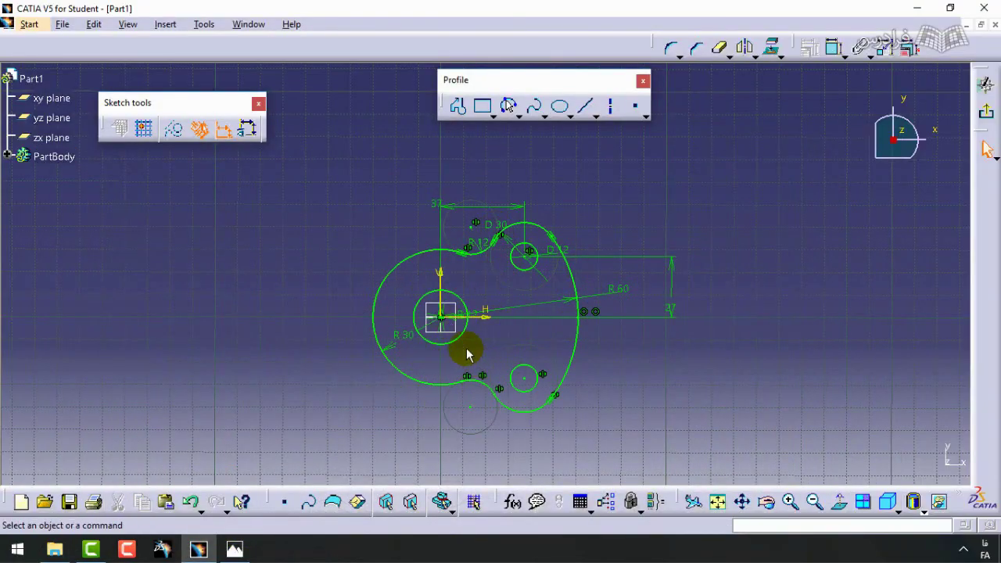
{"action": "left_click", "coordinate": [569, 363]}
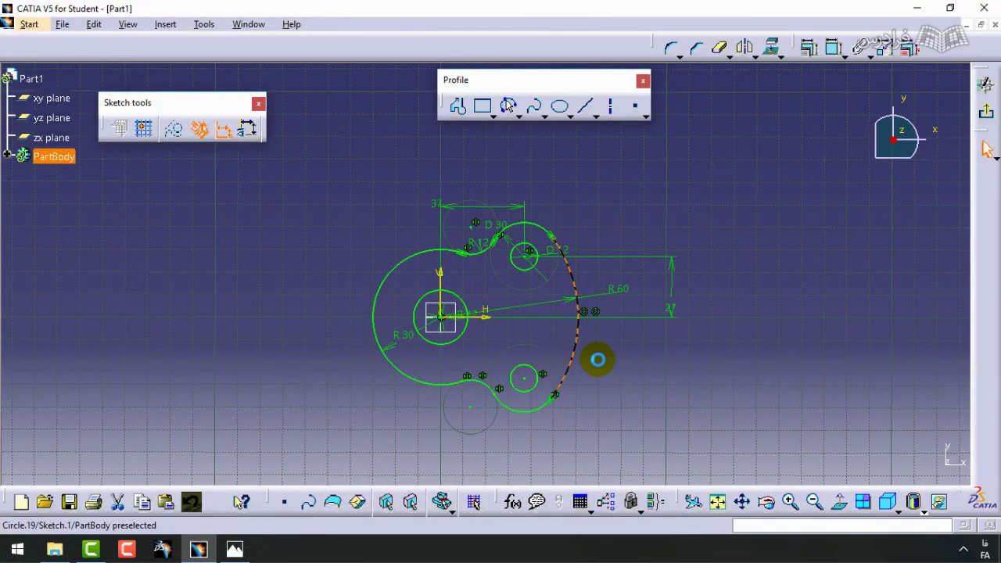
{"action": "left_click", "coordinate": [261, 393]}
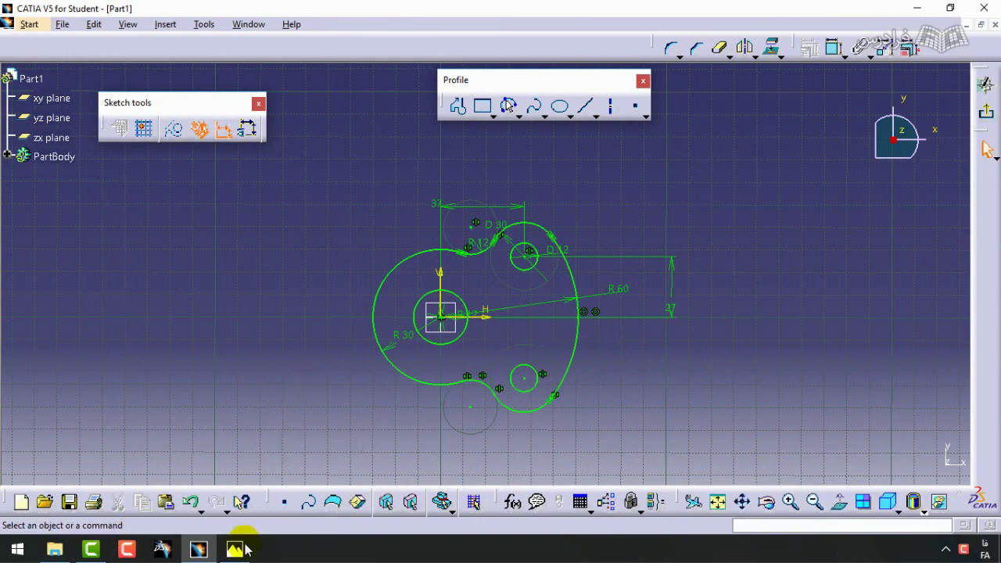
{"action": "left_click", "coordinate": [235, 550]}
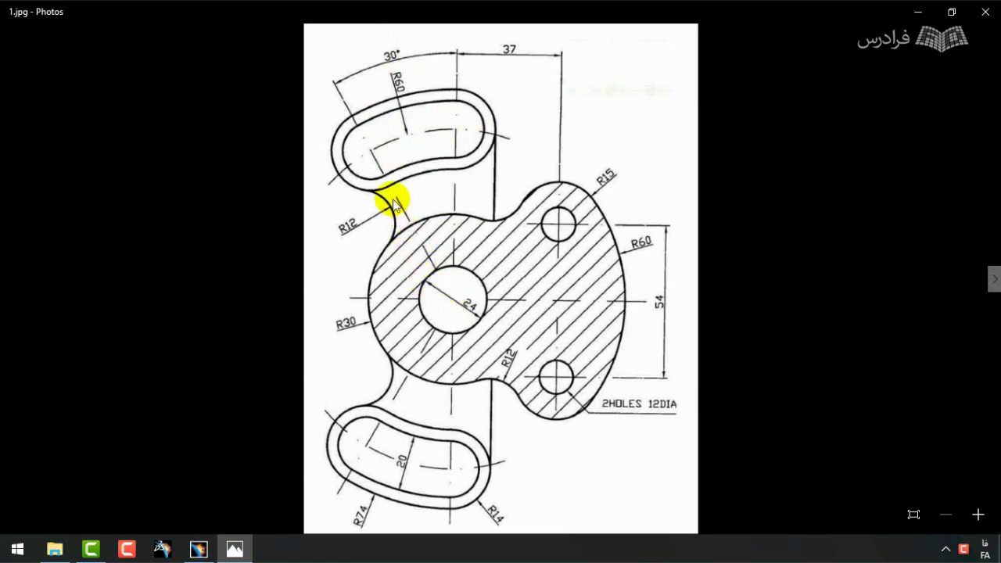
{"action": "left_click", "coordinate": [916, 12]}
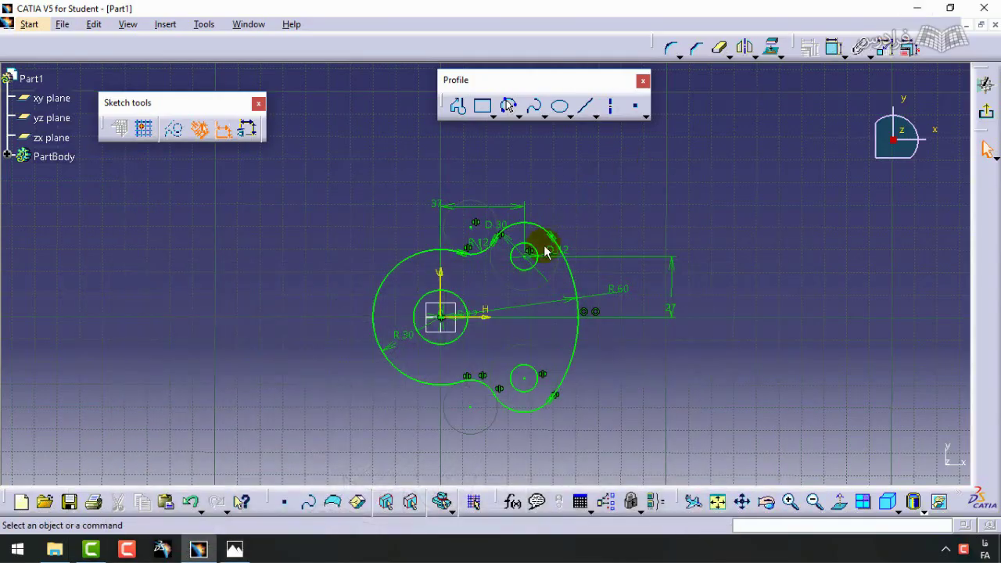
{"action": "left_click", "coordinate": [607, 111]}
{"action": "left_click", "coordinate": [440, 316]}
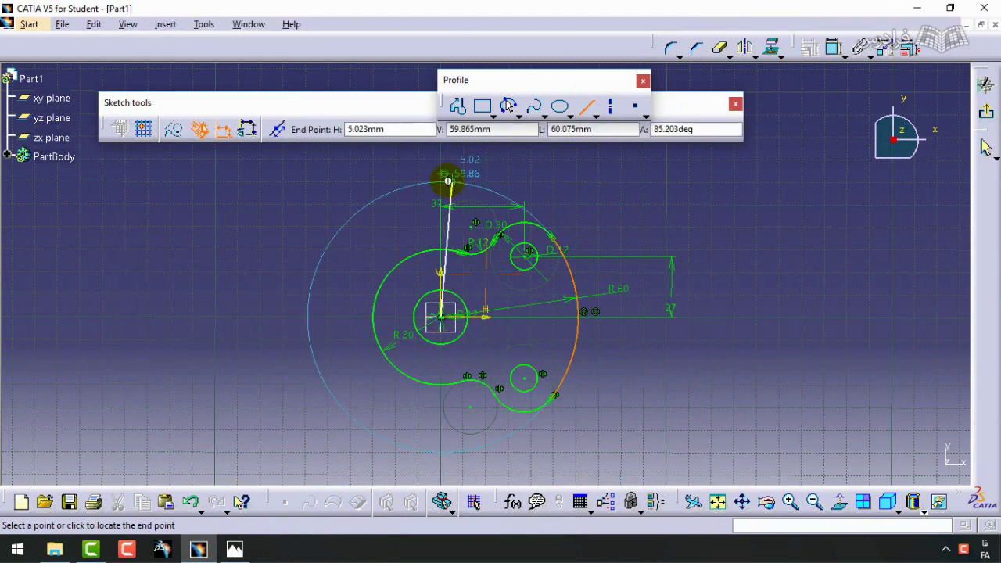
{"action": "middle_click_drag", "start_coordinate": [442, 143], "coordinate": [441, 235]}
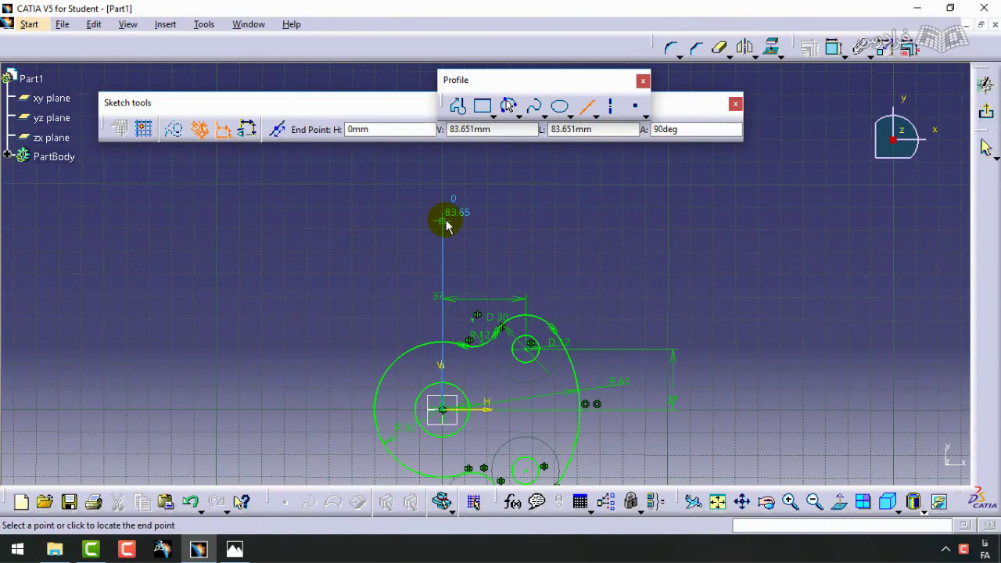
{"action": "left_click", "coordinate": [443, 221]}
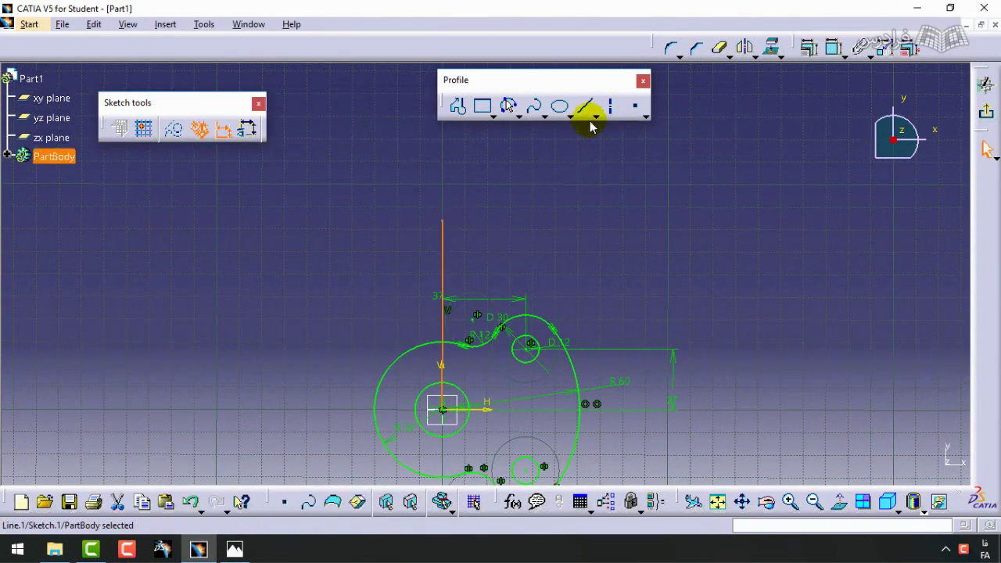
{"action": "left_click", "coordinate": [610, 159]}
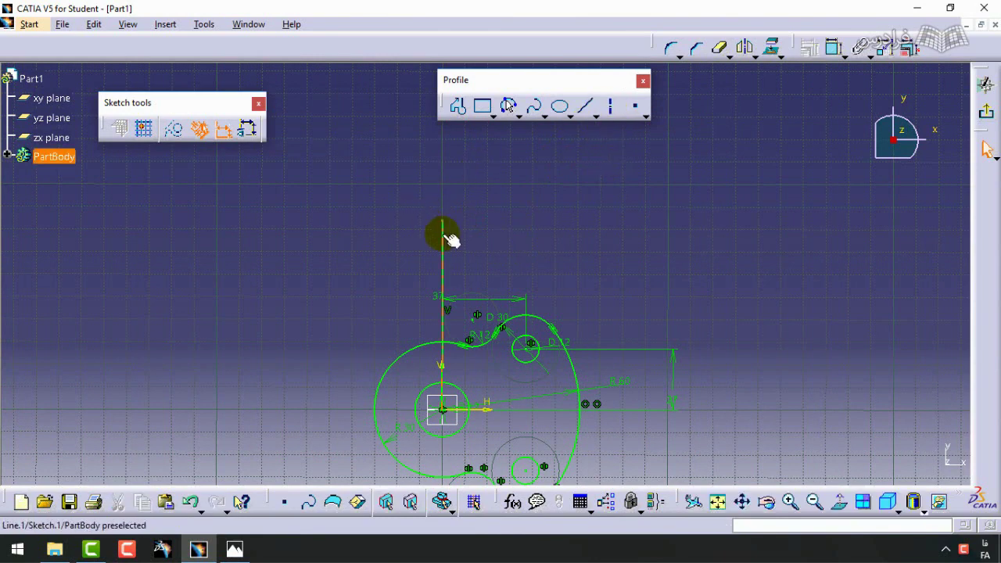
{"action": "left_click", "coordinate": [175, 132]}
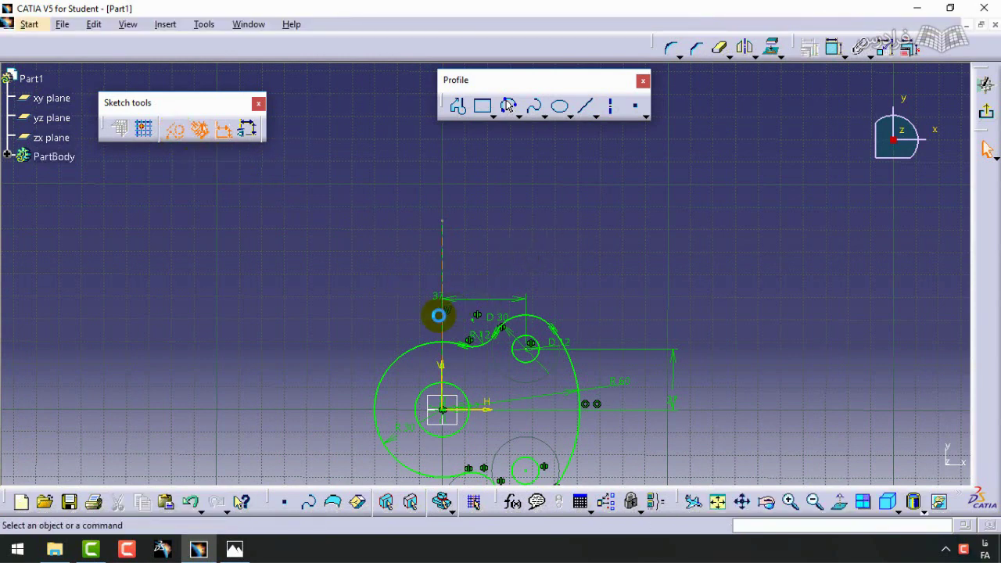
- Draw a slanted construction line from the origin up and to the left, about 30° from the vertical construction line
{"action": "middle_click_drag", "start_coordinate": [483, 251], "coordinate": [445, 147]}
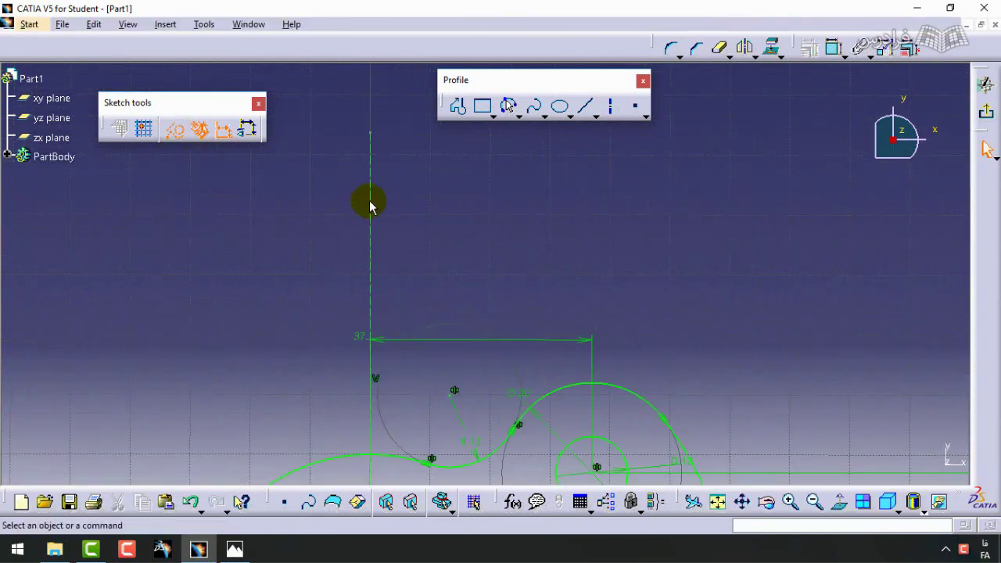
{"action": "mouse_move", "coordinate": [442, 203]}
{"action": "middle_mouse_down"}
{"action": "mouse_move", "coordinate": [458, 308]}
{"action": "mouse_move", "coordinate": [510, 219]}
{"action": "middle_mouse_up"}
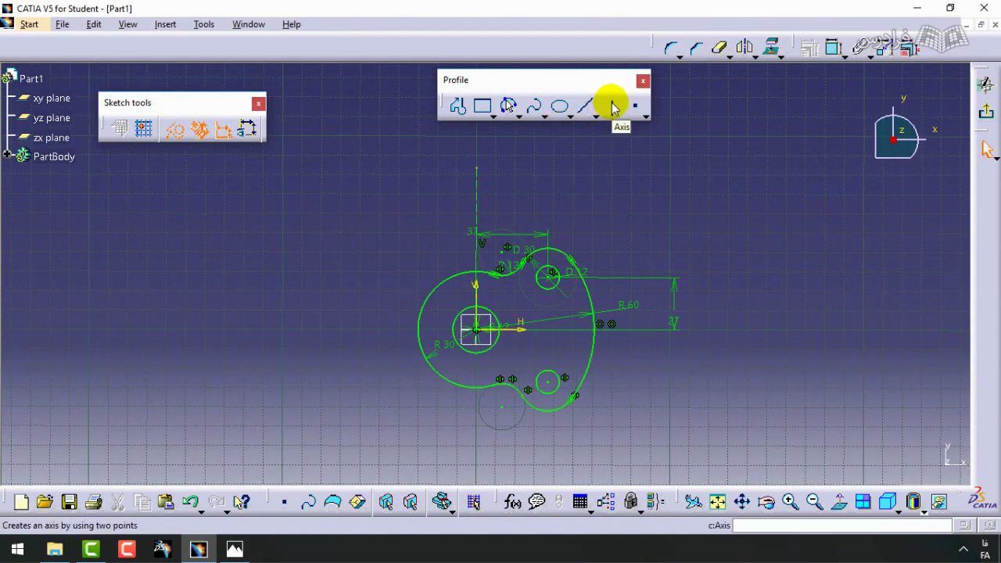
{"action": "left_click", "coordinate": [586, 107]}
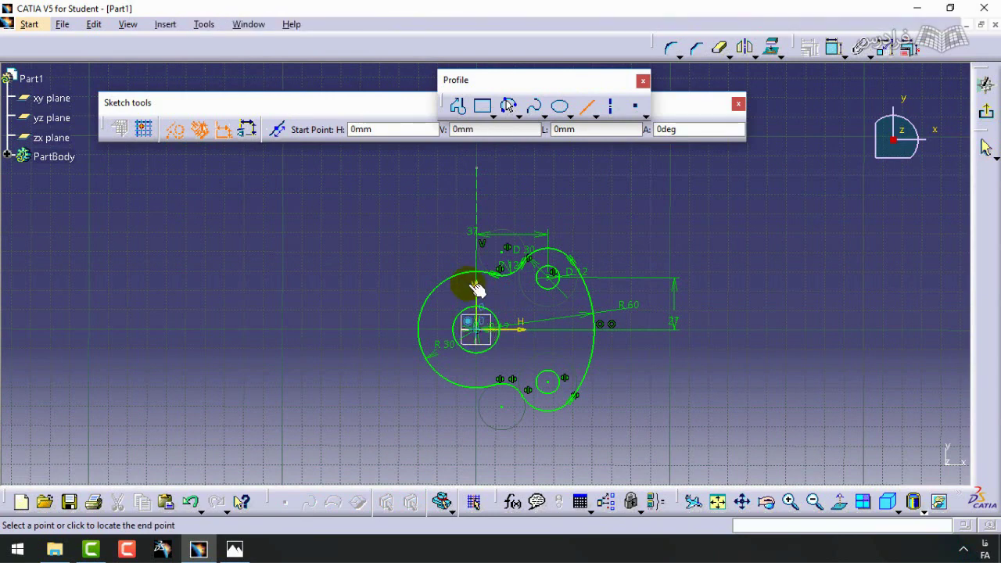
{"action": "left_click", "coordinate": [392, 180]}
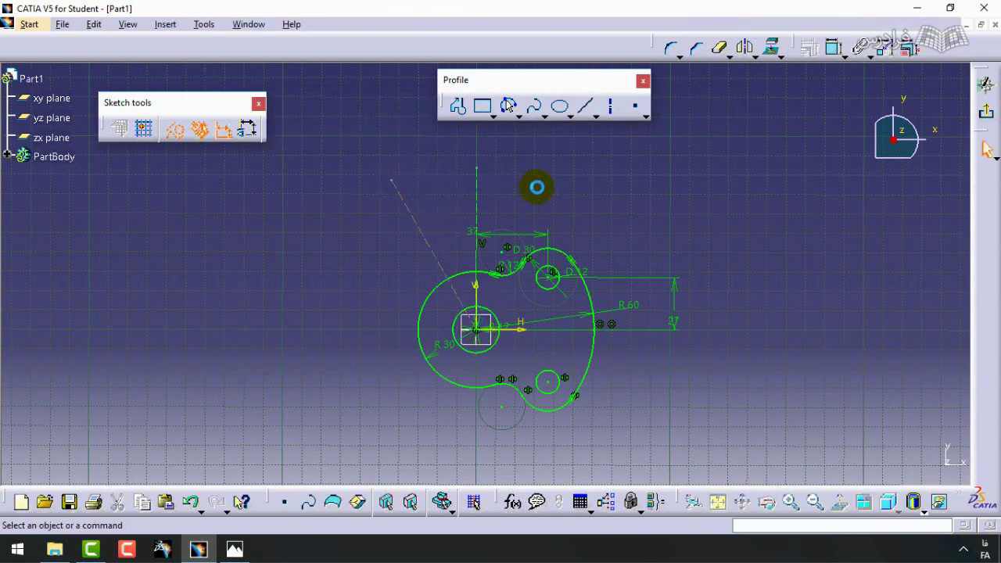
- Constrain the angle between the vertical and slanted construction lines to 30 degrees
{"action": "left_click", "coordinate": [833, 48]}
{"action": "left_click", "coordinate": [477, 197]}
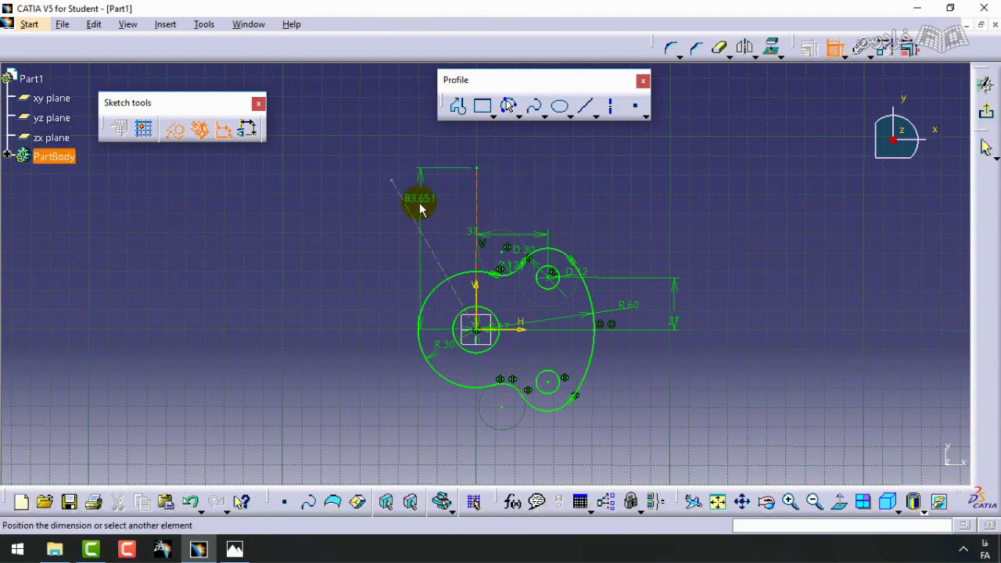
{"action": "left_click", "coordinate": [414, 213]}
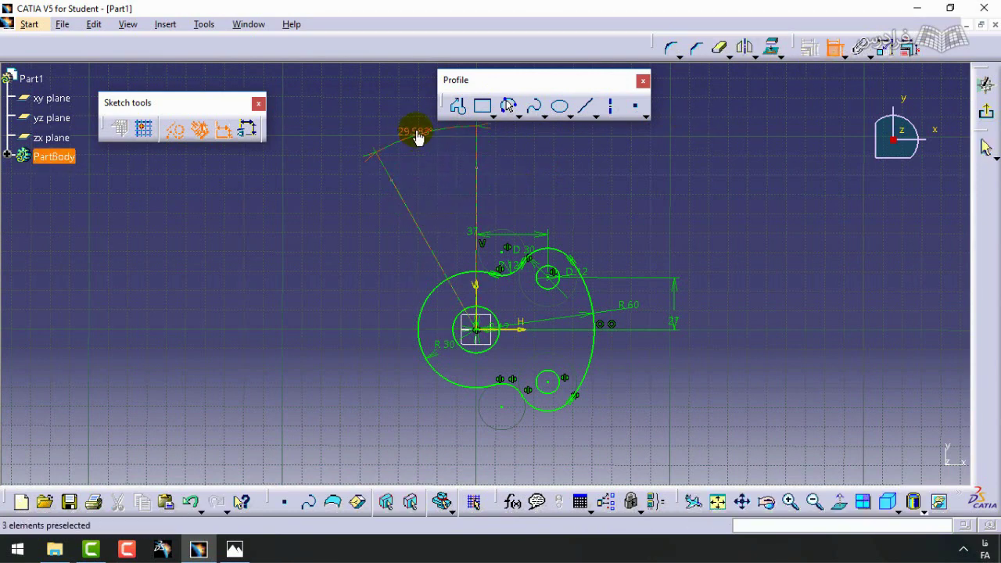
{"action": "double_click", "coordinate": [413, 130]}
{"action": "type", "text": "30deg"}
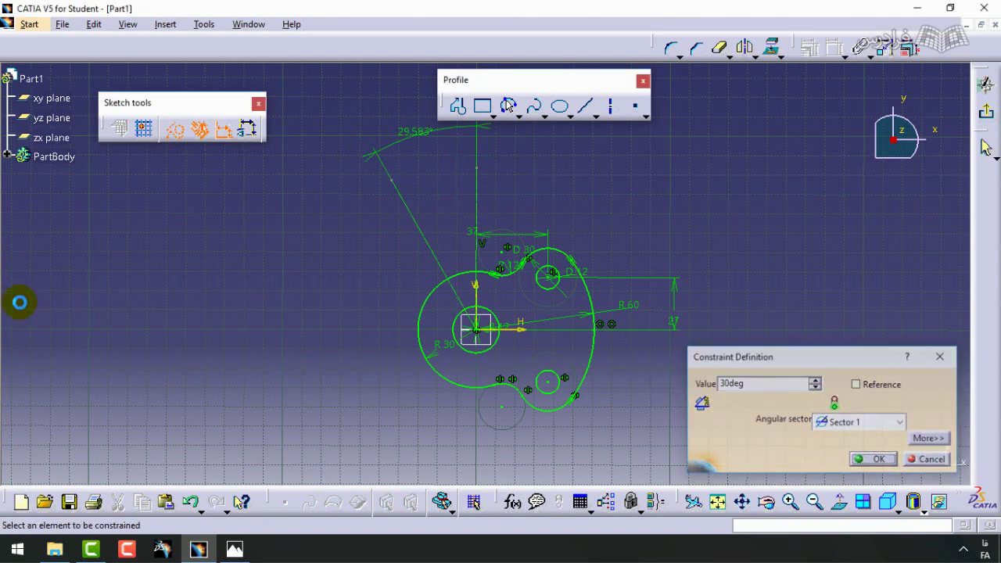
{"action": "key", "text": "Return"}
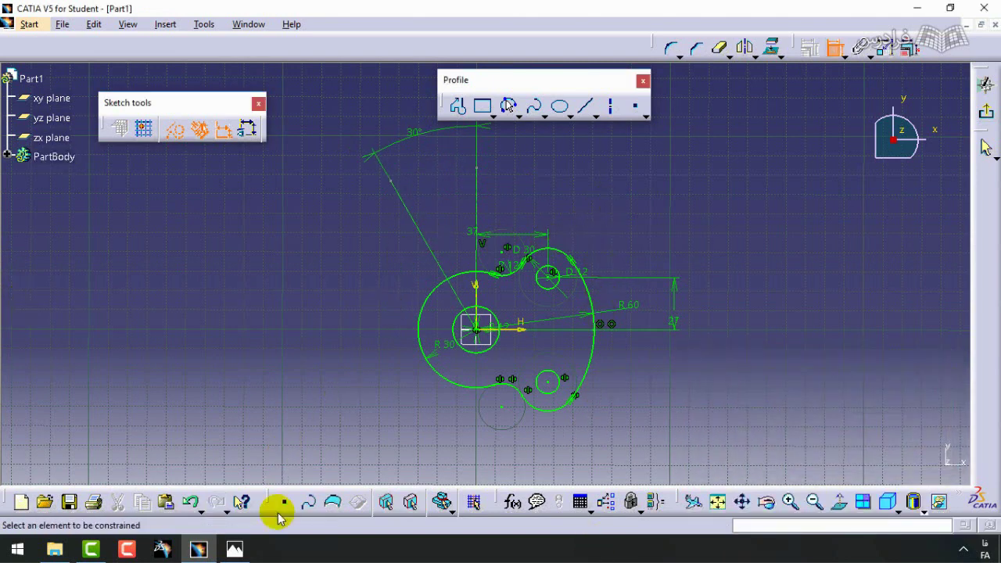
- Check the slot dimensions in 1.jpg in Photos, then start a Cylindrical Elongated Hole with its arc centre at the origin
{"action": "left_click", "coordinate": [235, 549]}
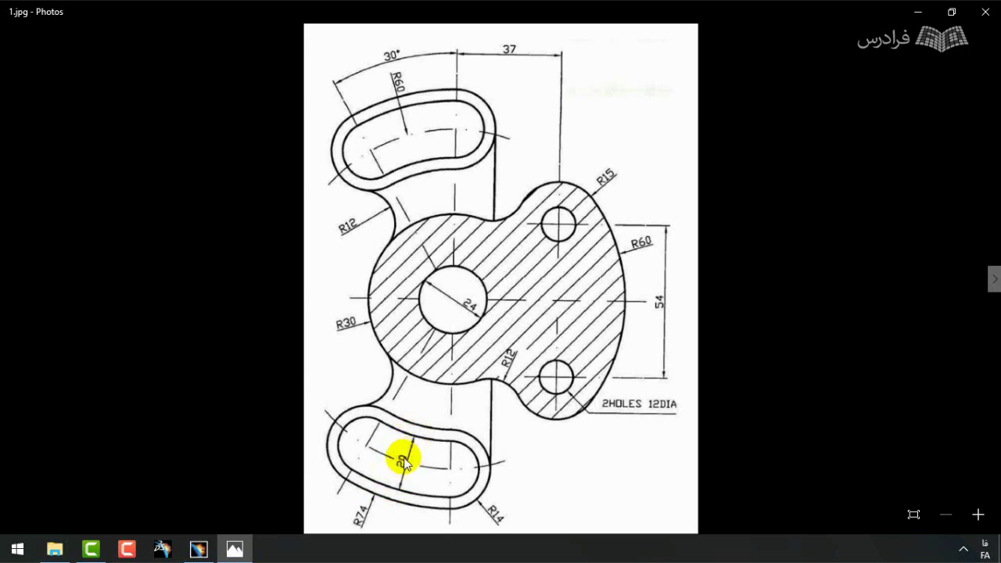
{"action": "left_click", "coordinate": [918, 14]}
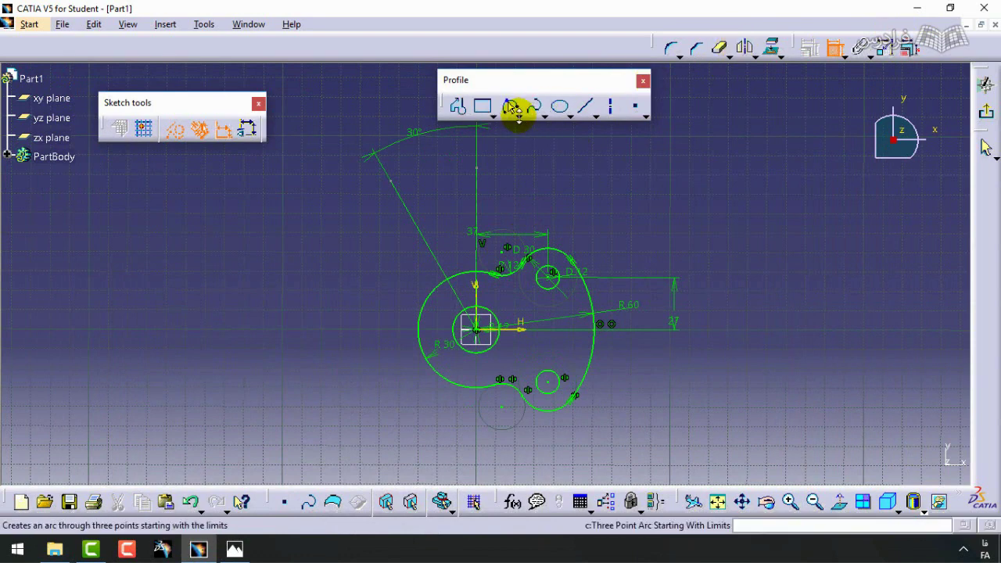
{"action": "left_click", "coordinate": [518, 116]}
{"action": "left_click", "coordinate": [494, 115]}
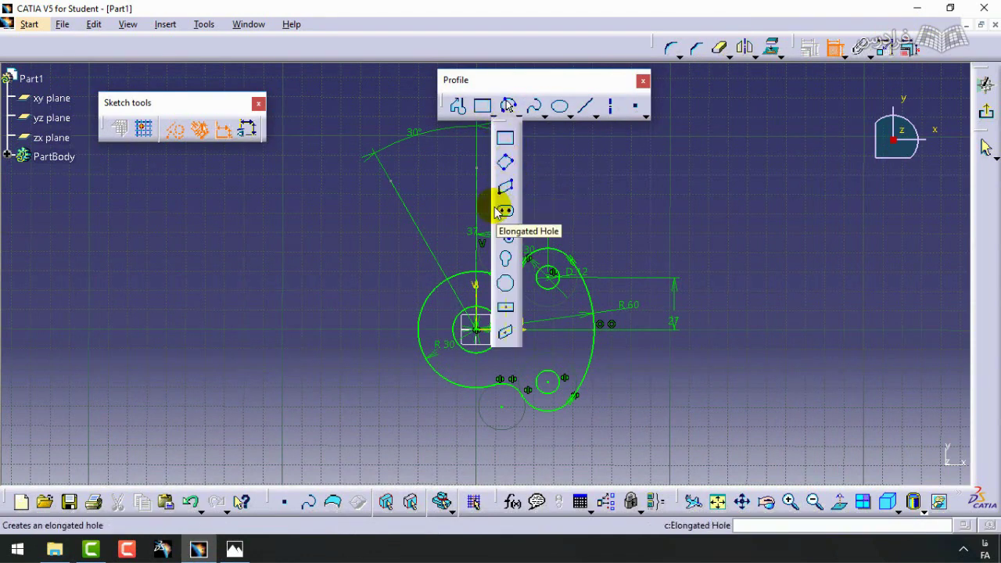
{"action": "left_click", "coordinate": [506, 236]}
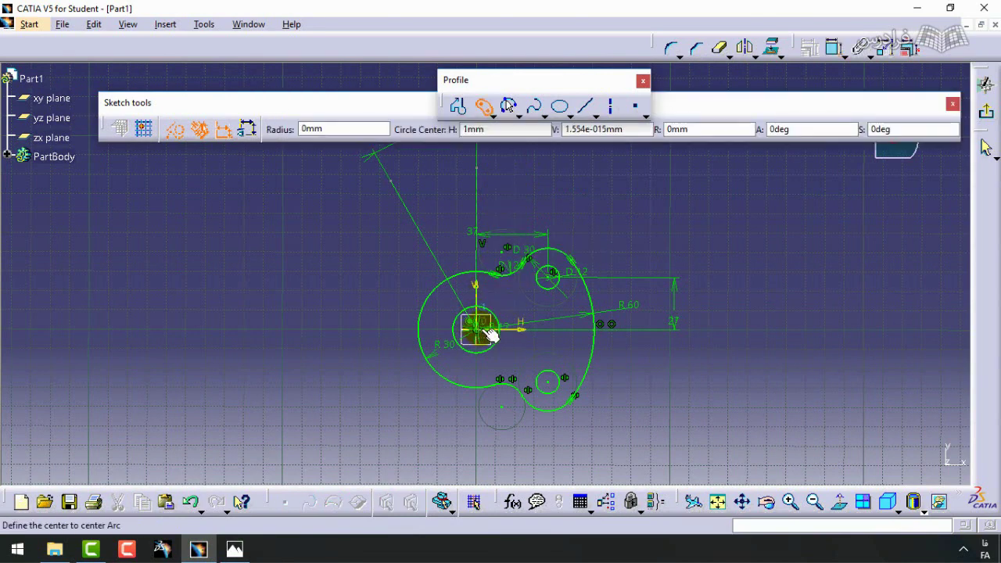
{"action": "scroll", "coordinate": [490, 334], "scroll_direction": "up", "scroll_amount": 5}
{"action": "scroll", "coordinate": [453, 337], "scroll_direction": "down", "scroll_amount": 3}
{"action": "left_click", "coordinate": [428, 404]}
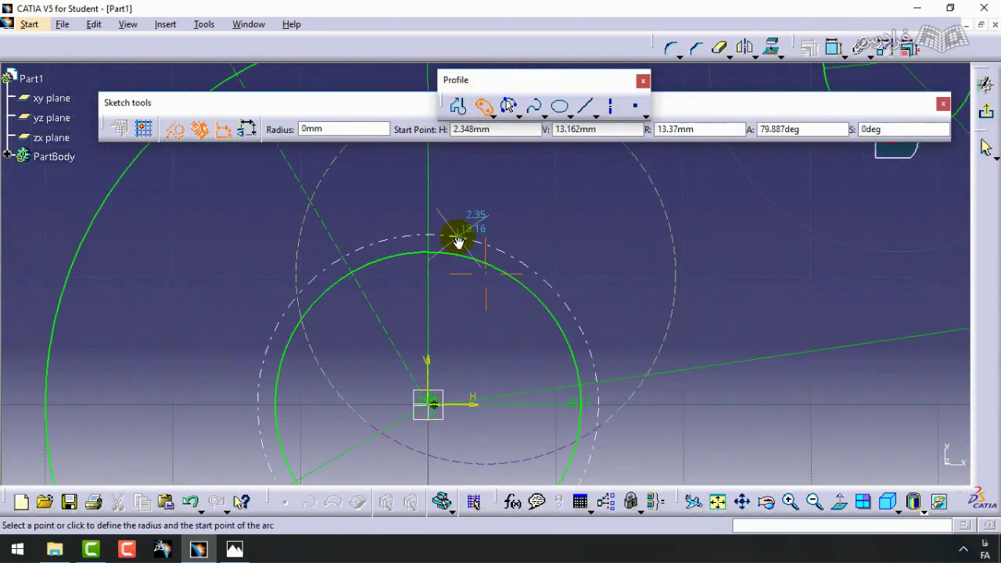
- Define the slot's centre arc with a 60 mm radius, running from the vertical construction line to the slanted one
{"action": "scroll", "coordinate": [459, 242], "scroll_direction": "down", "scroll_amount": 4}
{"action": "middle_click_drag", "start_coordinate": [476, 196], "coordinate": [477, 438]}
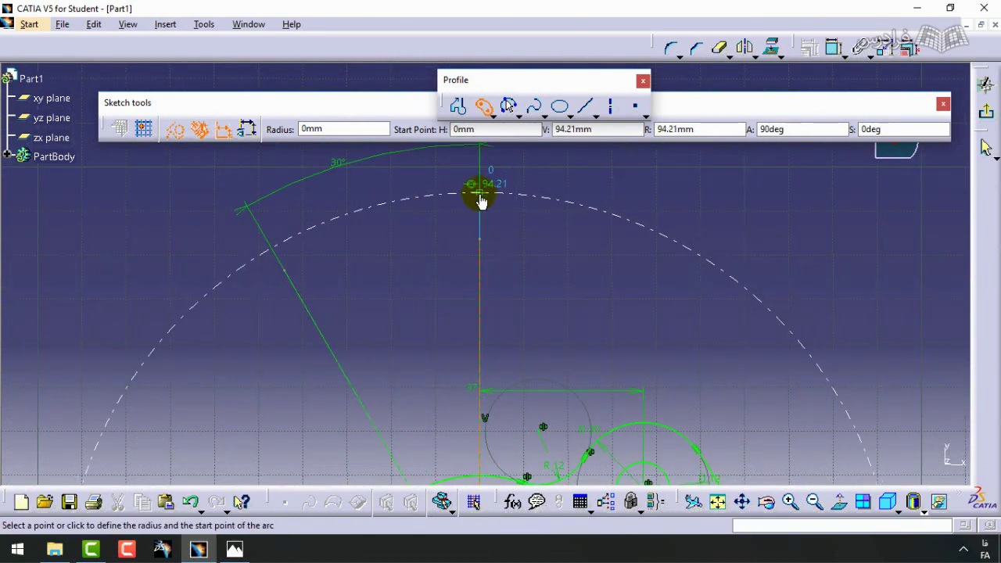
{"action": "left_click", "coordinate": [657, 129]}
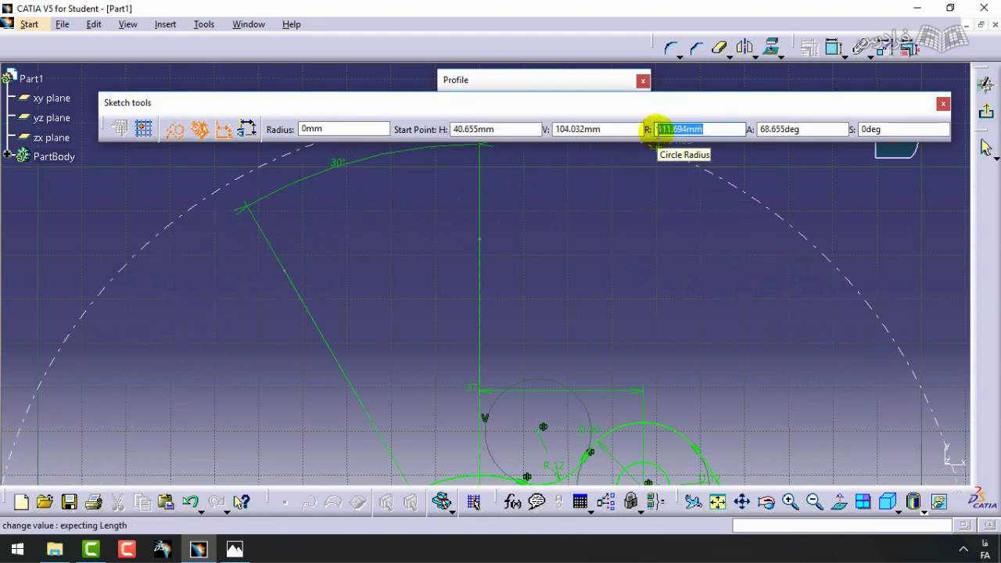
{"action": "type", "text": "60"}
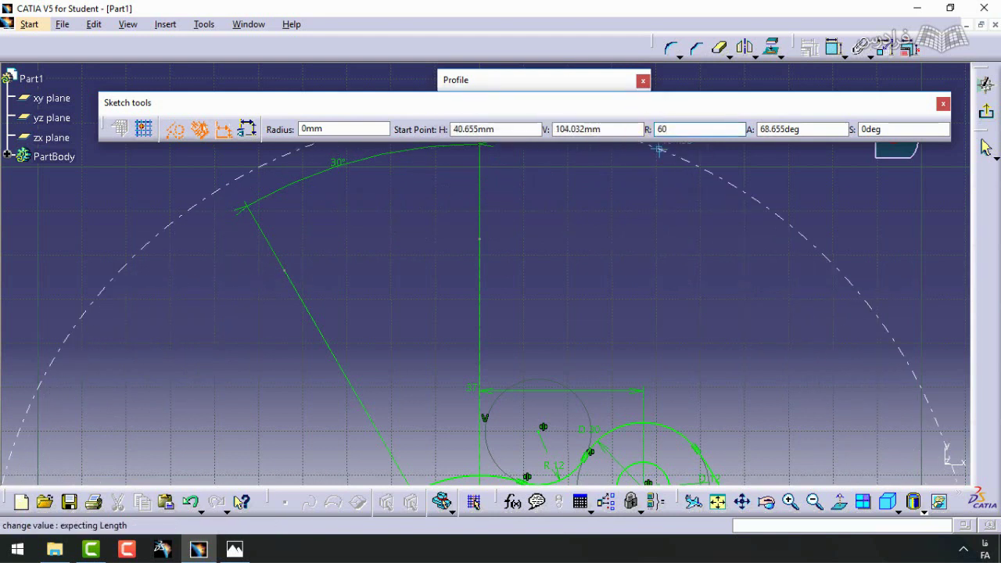
{"action": "key", "text": "Tab"}
{"action": "middle_click_drag", "start_coordinate": [495, 447], "coordinate": [495, 287]}
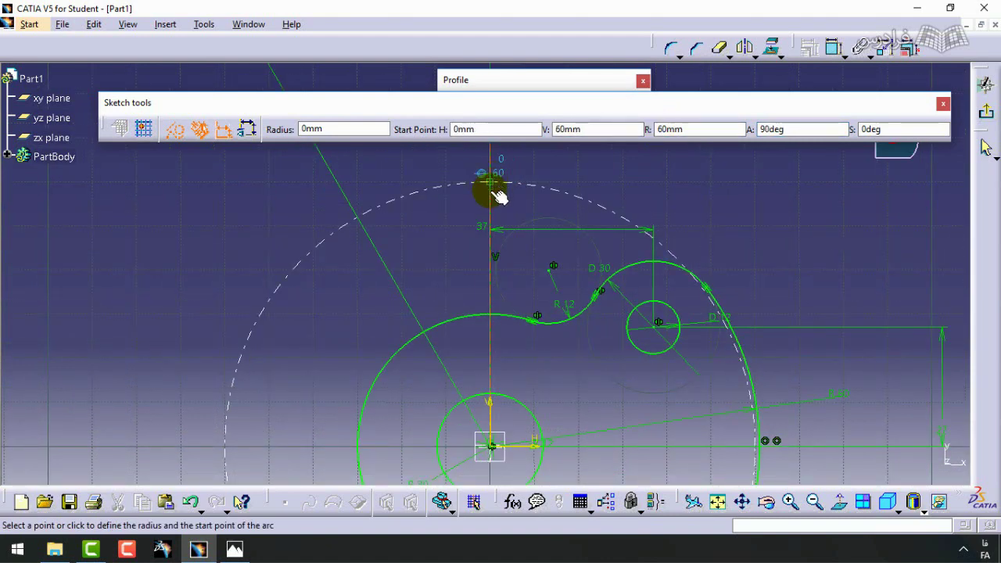
{"action": "mouse_move", "coordinate": [495, 196]}
{"action": "middle_mouse_down"}
{"action": "mouse_move", "coordinate": [487, 394]}
{"action": "mouse_move", "coordinate": [496, 216]}
{"action": "middle_mouse_up"}
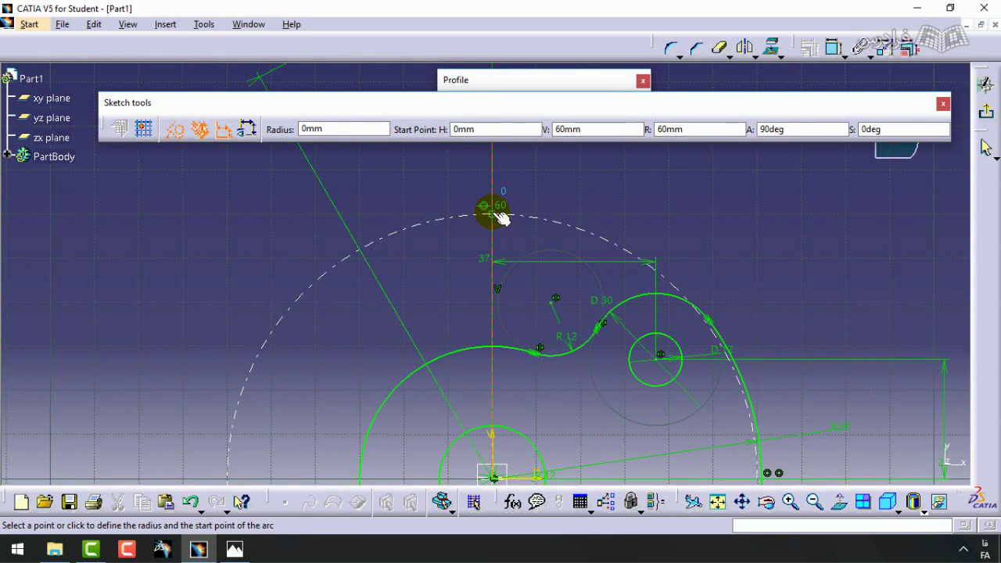
{"action": "left_click", "coordinate": [494, 213]}
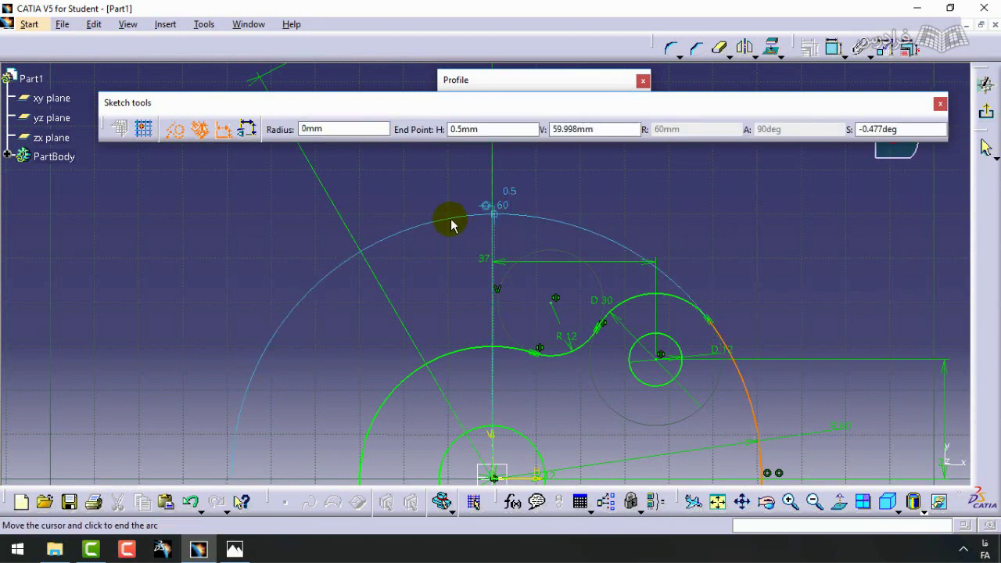
{"action": "left_click", "coordinate": [362, 249]}
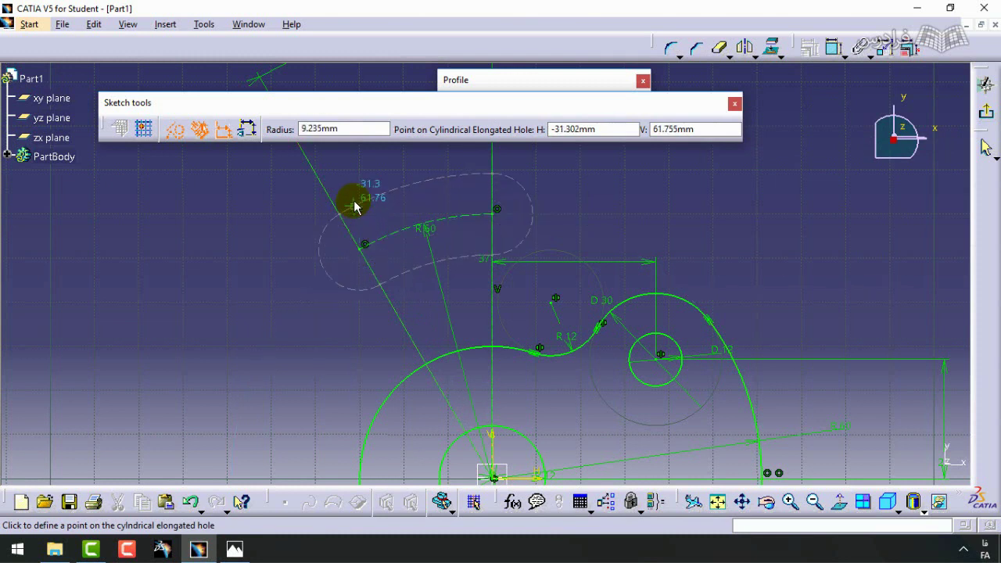
- Complete the slot with a 14 mm radius and convert its outline, but not its centre arc, to standard geometry
{"action": "left_click", "coordinate": [175, 131]}
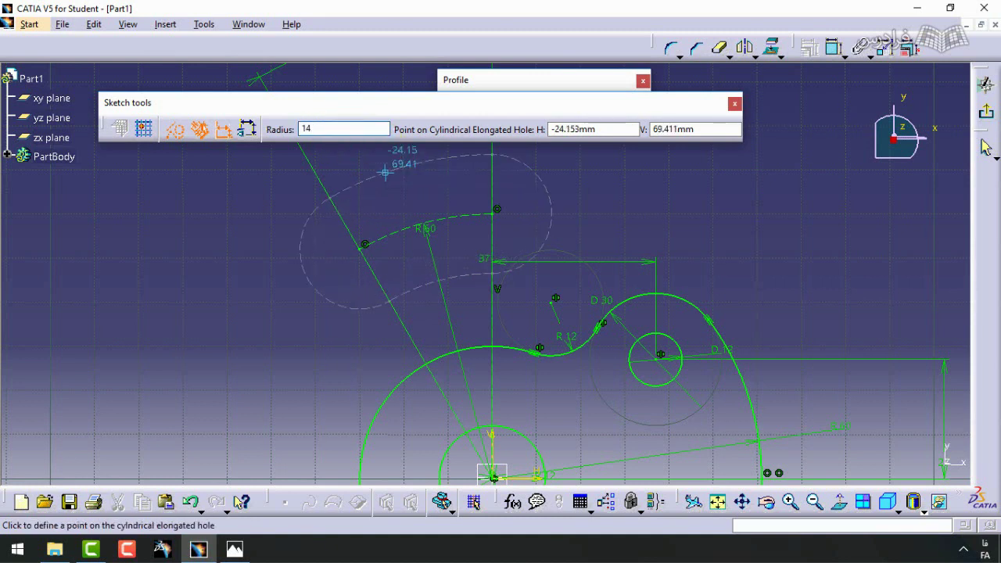
{"action": "key", "text": "Return"}
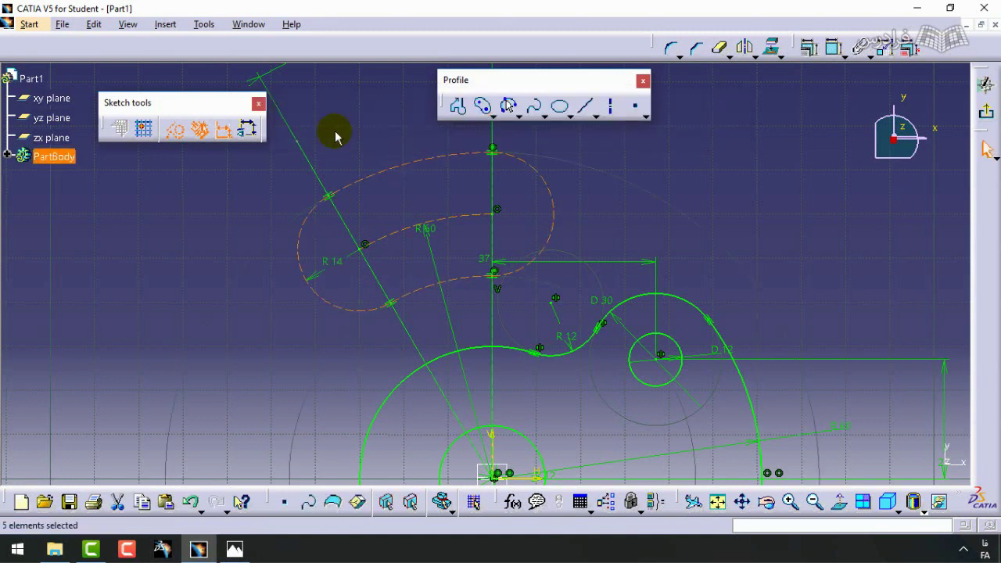
{"action": "left_click", "coordinate": [173, 134]}
{"action": "left_click", "coordinate": [366, 154]}
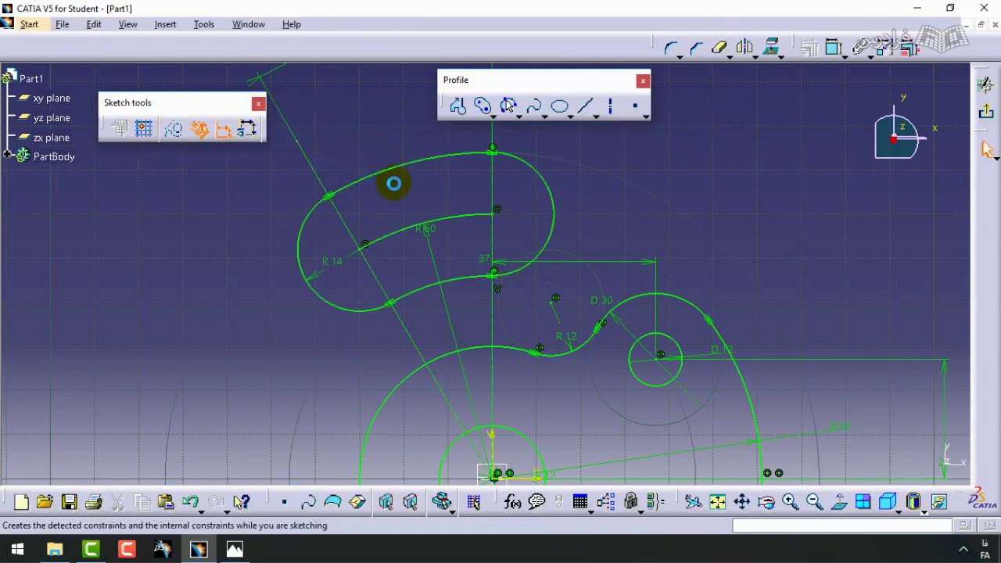
{"action": "left_click", "coordinate": [398, 230]}
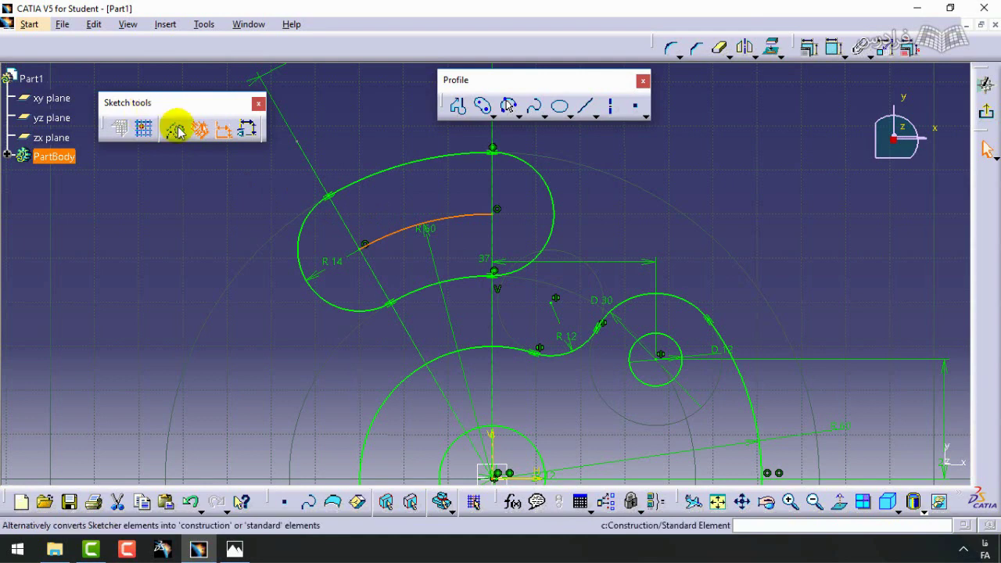
{"action": "left_click", "coordinate": [173, 130]}
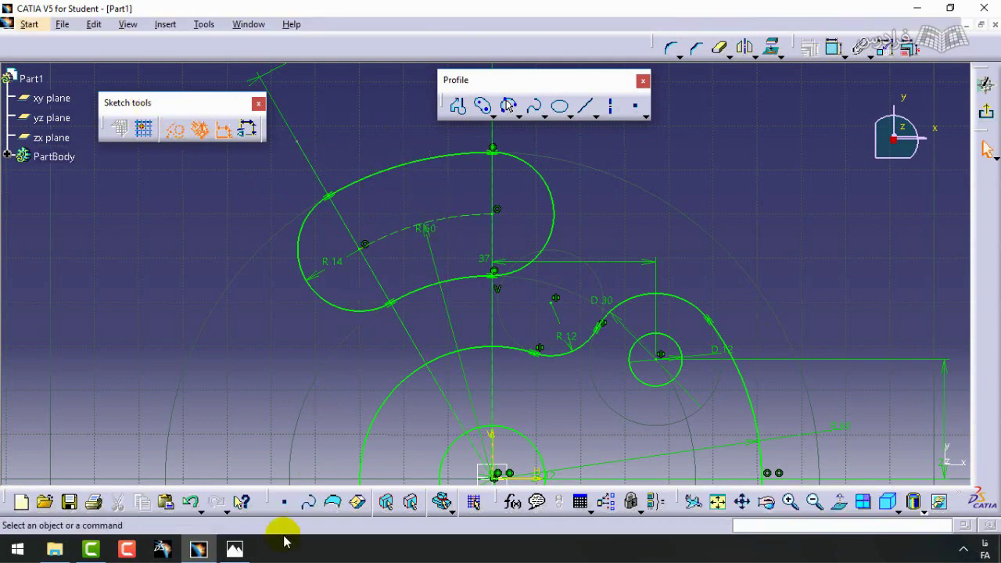
- Check 1.jpg in Photos, then draw an inner Cylindrical Elongated Hole with a 10 mm radius along the same 60 mm centre arc about the origin
{"action": "left_click", "coordinate": [235, 549]}
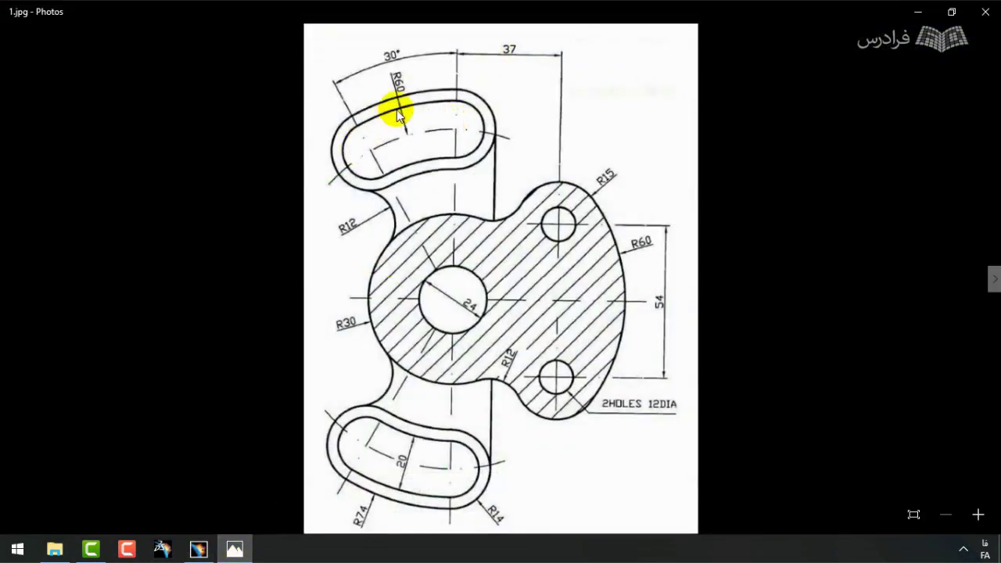
{"action": "left_click", "coordinate": [921, 12]}
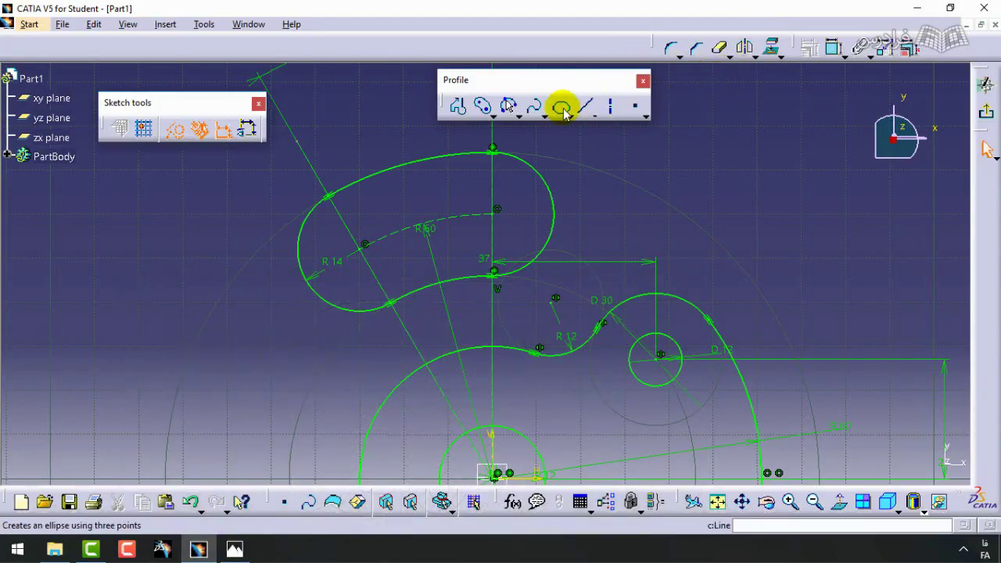
{"action": "left_click", "coordinate": [483, 106]}
{"action": "left_click", "coordinate": [503, 371]}
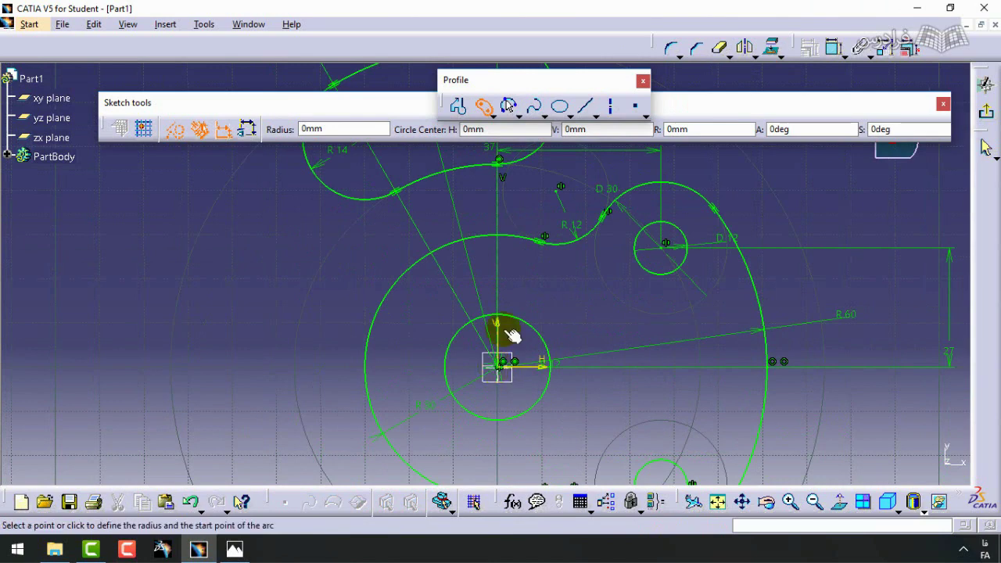
{"action": "middle_click_drag", "start_coordinate": [508, 325], "coordinate": [512, 461]}
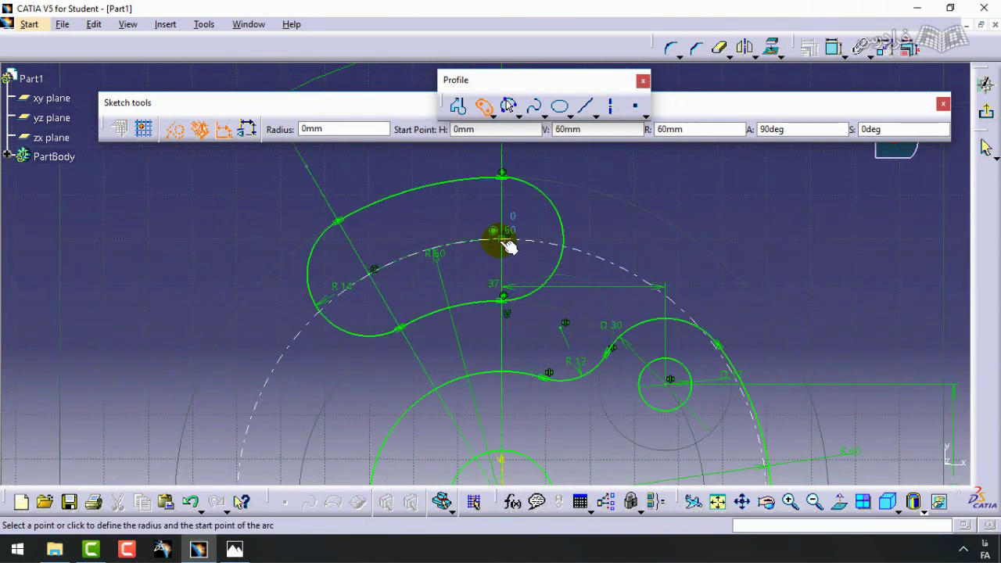
{"action": "left_click", "coordinate": [506, 244]}
{"action": "left_click", "coordinate": [373, 271]}
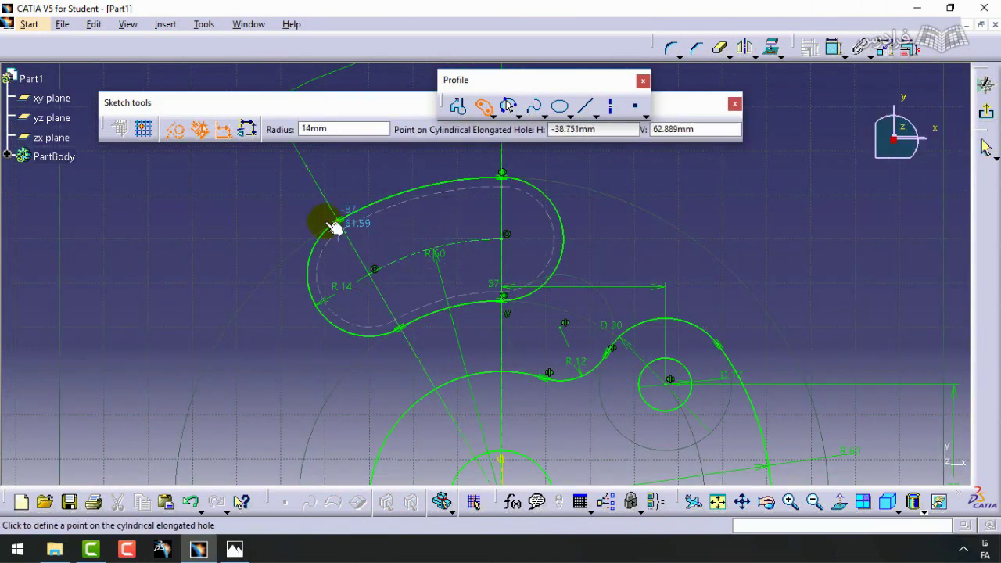
{"action": "type", "text": "14"}
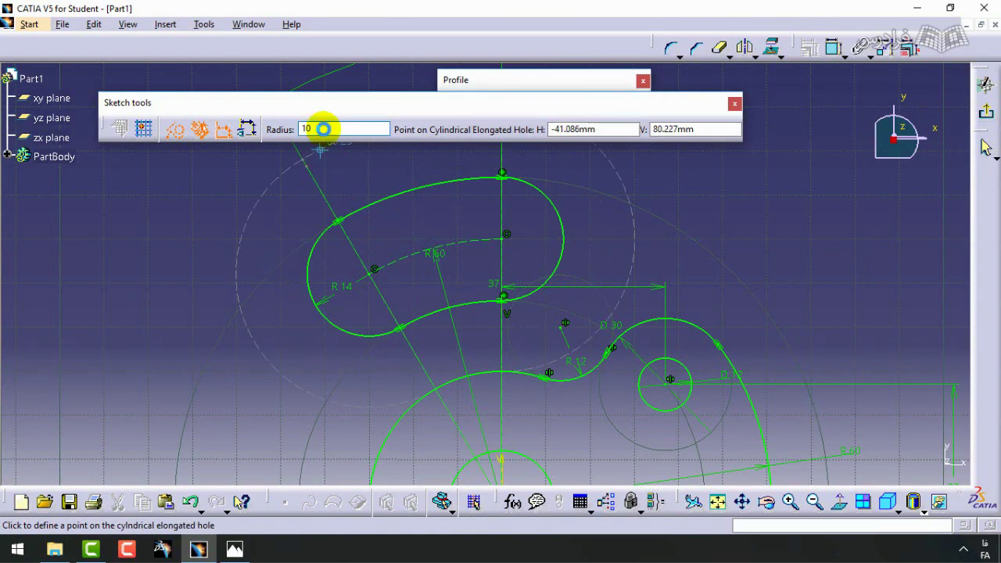
{"action": "key", "text": "Return"}
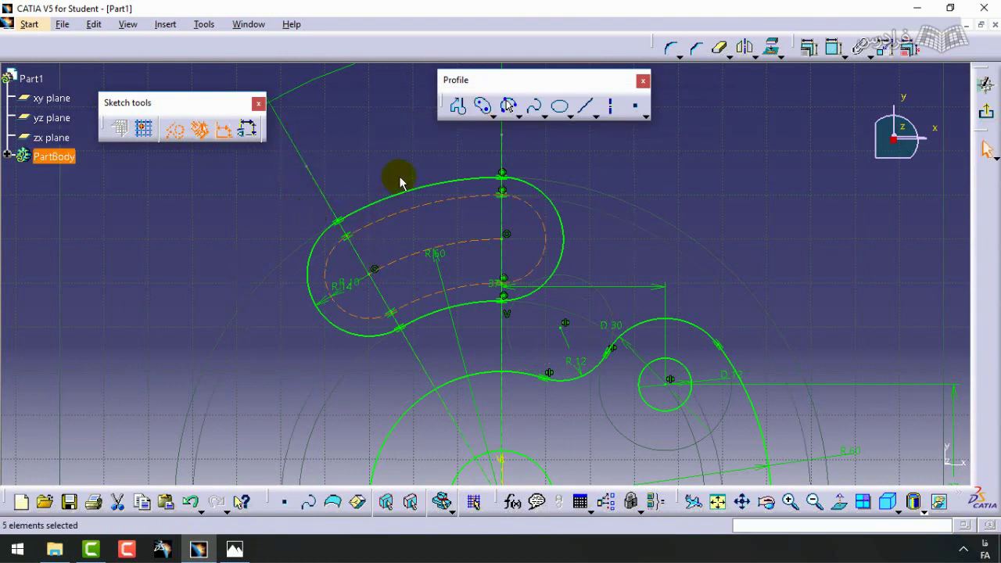
- Convert the four outline arcs of the inner slot from construction to standard geometry
{"action": "left_click", "coordinate": [399, 176]}
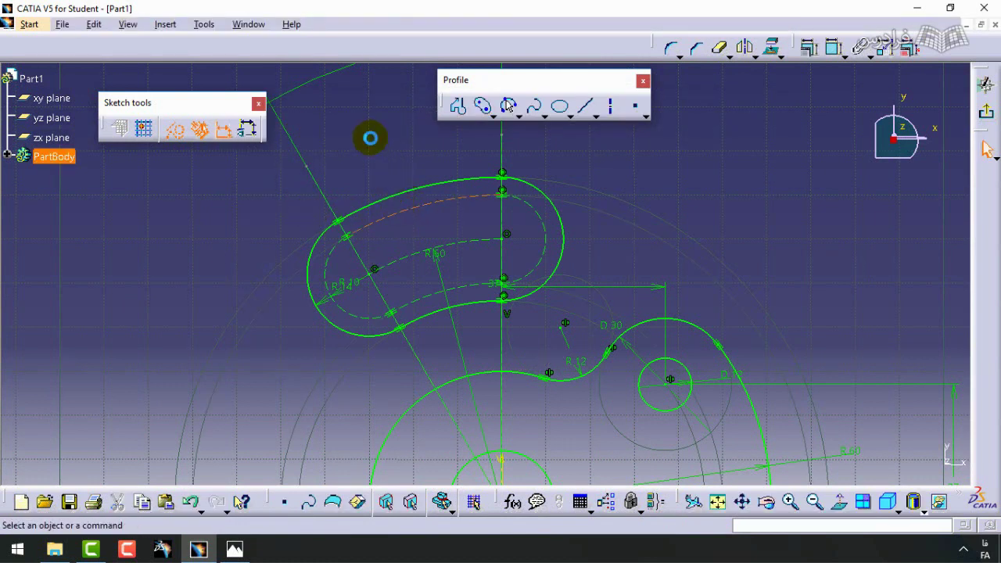
{"action": "left_click", "coordinate": [174, 127]}
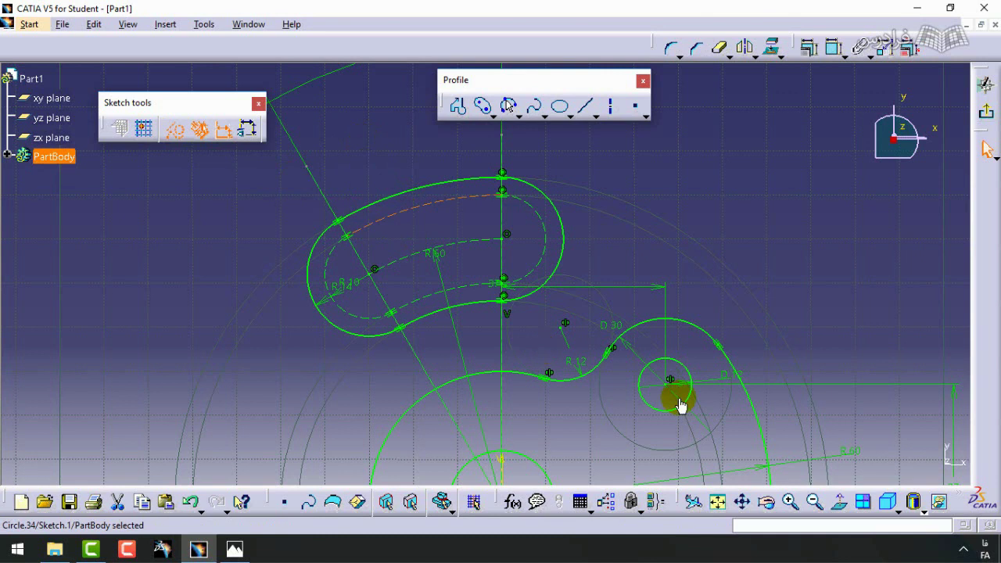
{"action": "left_click", "coordinate": [321, 268], "text": "ctrl"}
{"action": "left_click", "coordinate": [408, 302], "text": "ctrl"}
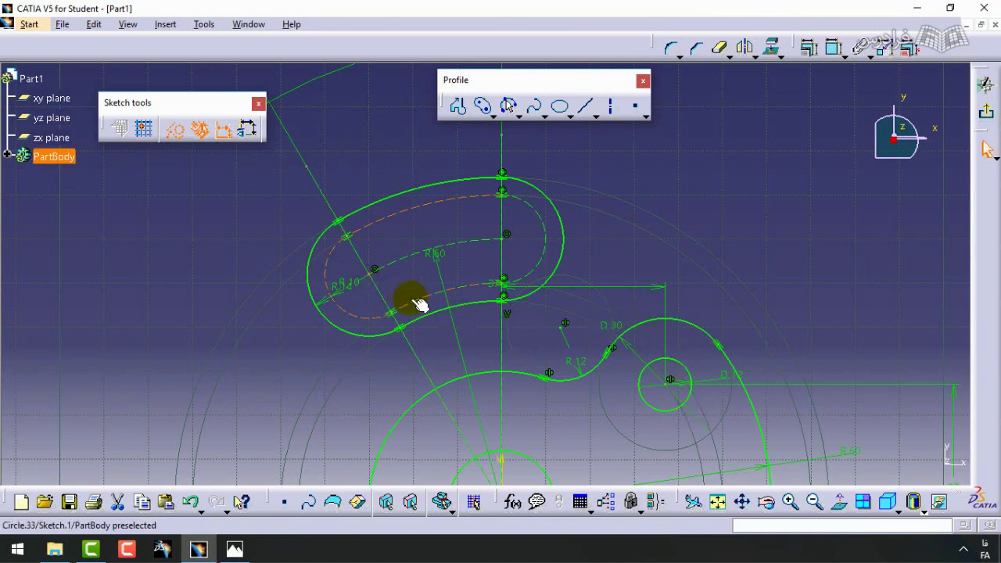
{"action": "left_click", "coordinate": [557, 260], "text": "ctrl"}
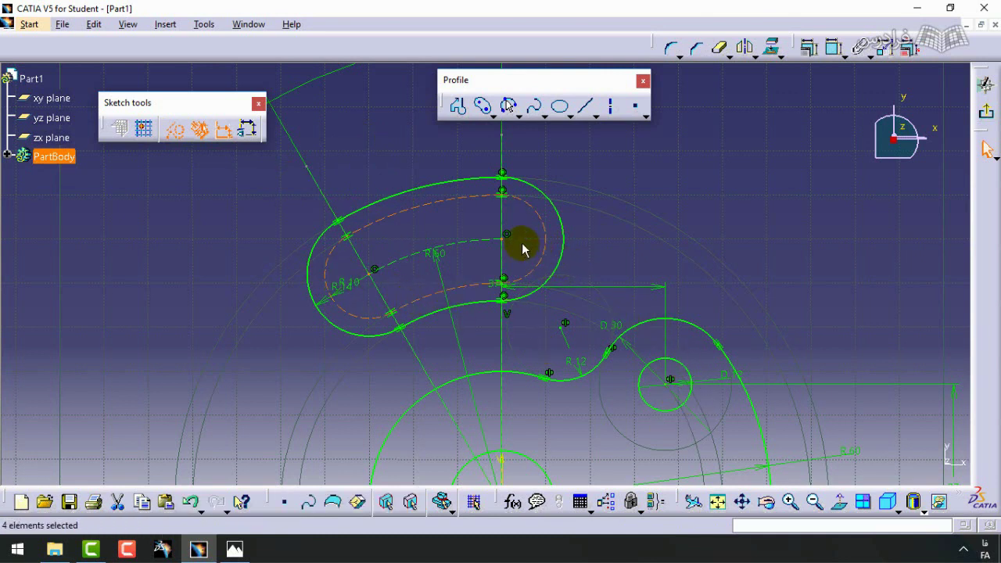
{"action": "left_click", "coordinate": [174, 129]}
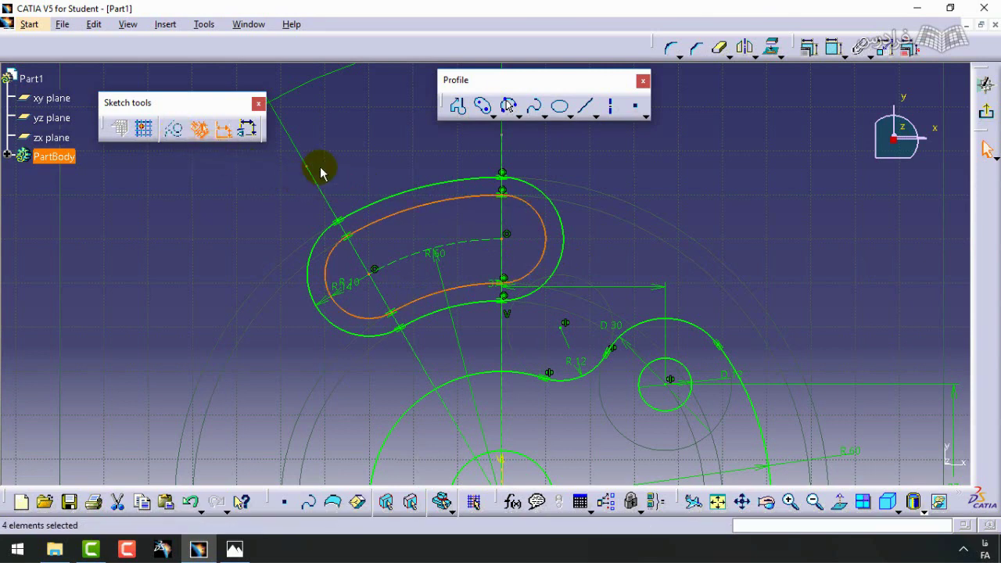
{"action": "left_click", "coordinate": [326, 164]}
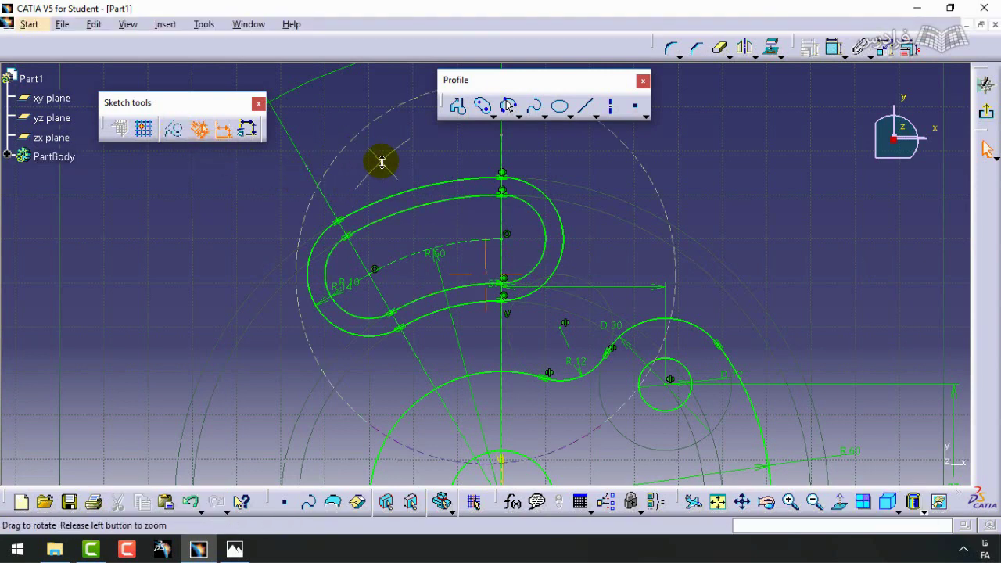
- Check 1.jpg in Photos, then draw a near-vertical line from the outer slot's right end down to the upper R12 arc
{"action": "mouse_move", "coordinate": [382, 162]}
{"action": "middle_mouse_down"}
{"action": "mouse_move", "coordinate": [413, 273]}
{"action": "mouse_move", "coordinate": [380, 257]}
{"action": "middle_mouse_up"}
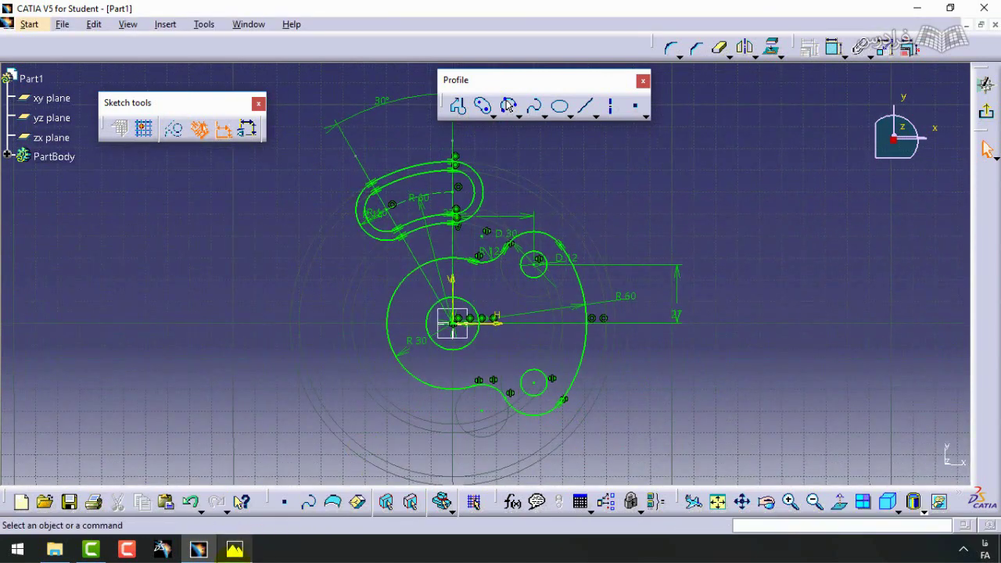
{"action": "key", "text": "alt+Tab"}
{"action": "key", "text": "alt+Tab"}
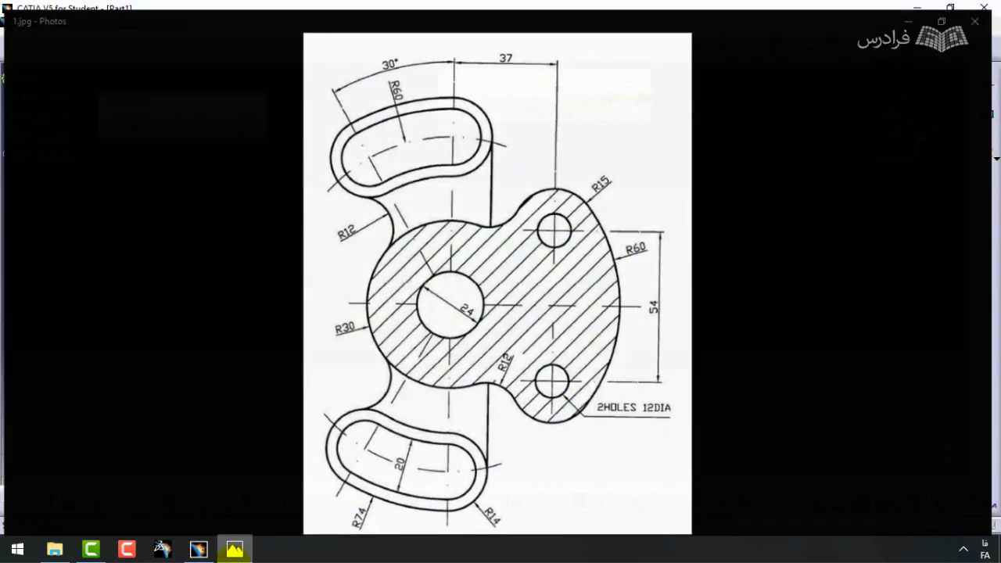
{"action": "middle_click_drag", "start_coordinate": [490, 223], "coordinate": [480, 134]}
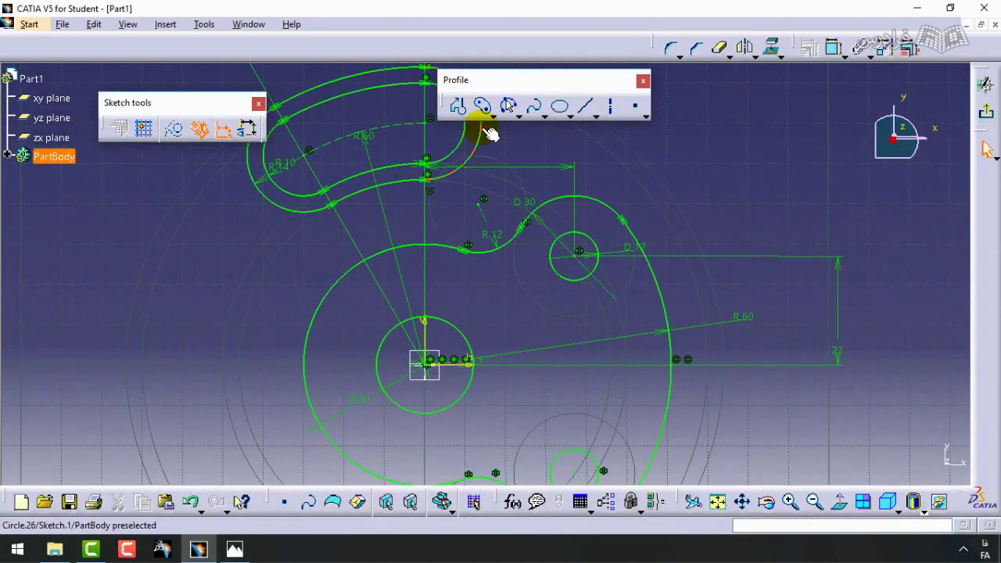
{"action": "left_click", "coordinate": [249, 545]}
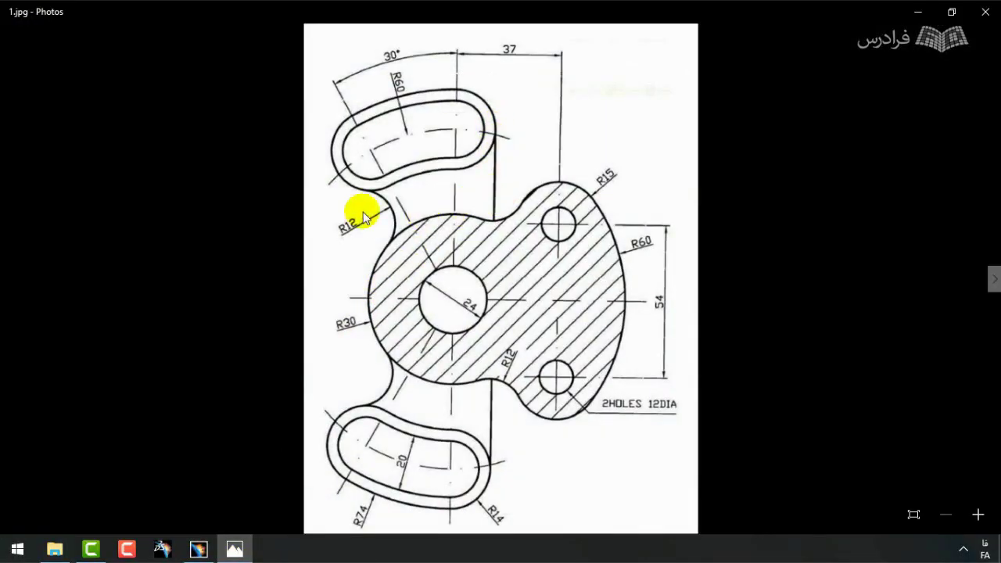
{"action": "left_click", "coordinate": [918, 11]}
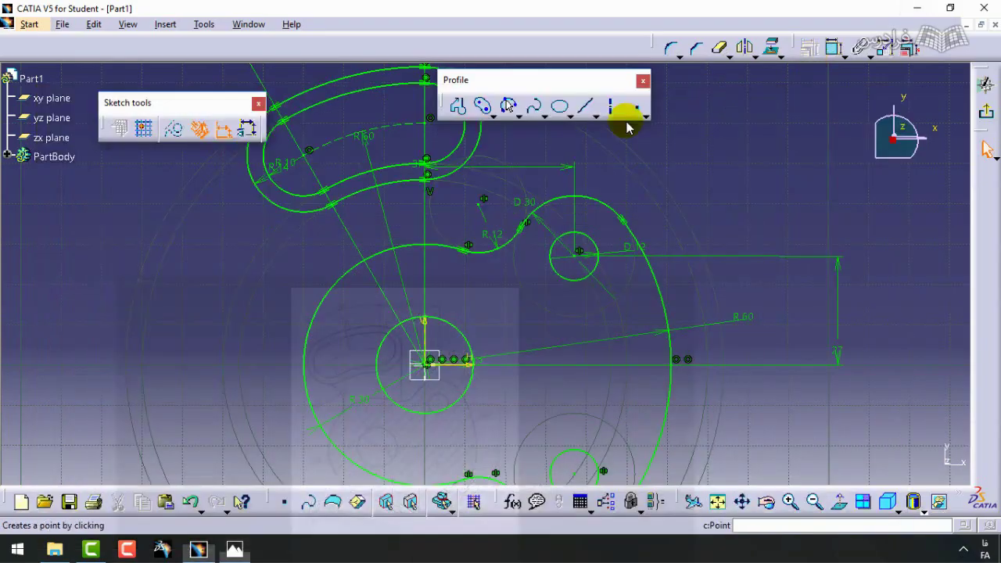
{"action": "middle_click_drag", "start_coordinate": [474, 183], "coordinate": [477, 272]}
{"action": "left_click", "coordinate": [588, 109]}
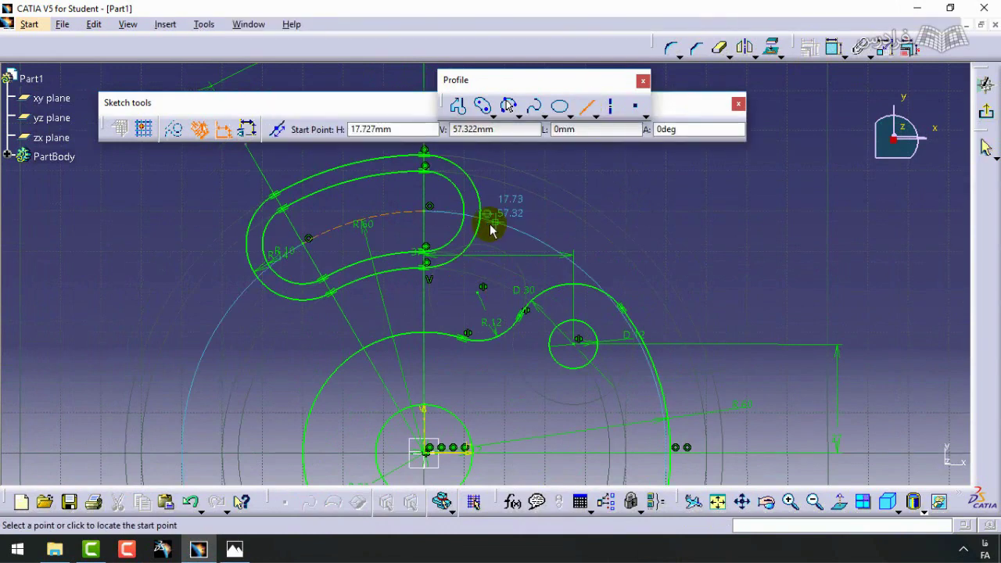
{"action": "left_click", "coordinate": [484, 210]}
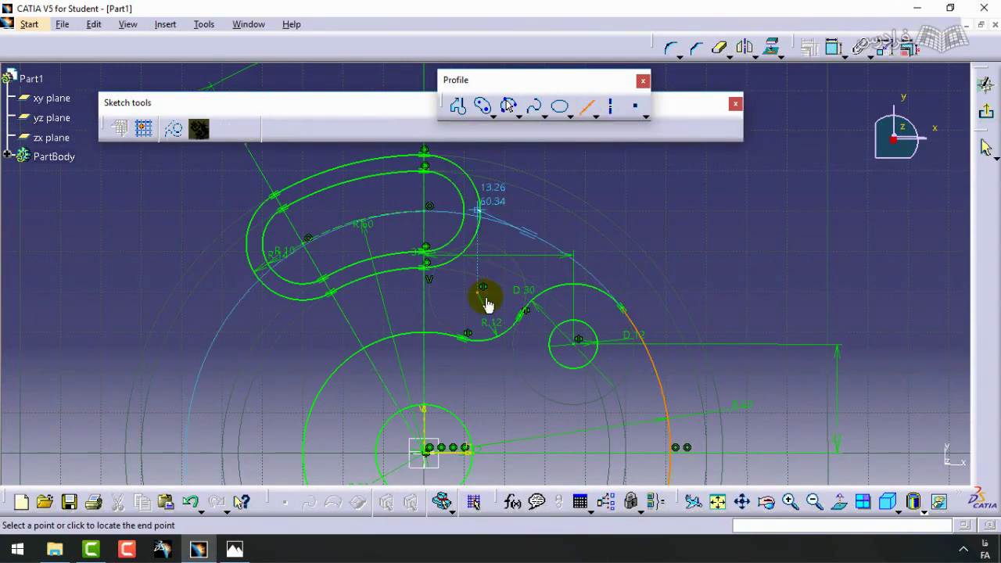
{"action": "left_click", "coordinate": [486, 343]}
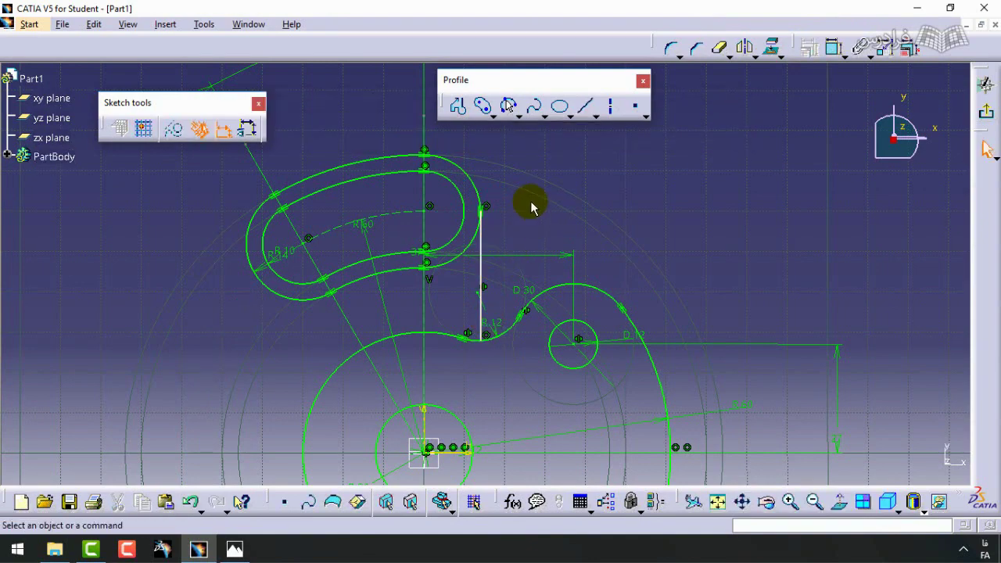
- Compare the new line with 1.jpg in Photos and constrain it to be vertical
{"action": "middle_click_drag", "start_coordinate": [362, 291], "coordinate": [447, 183]}
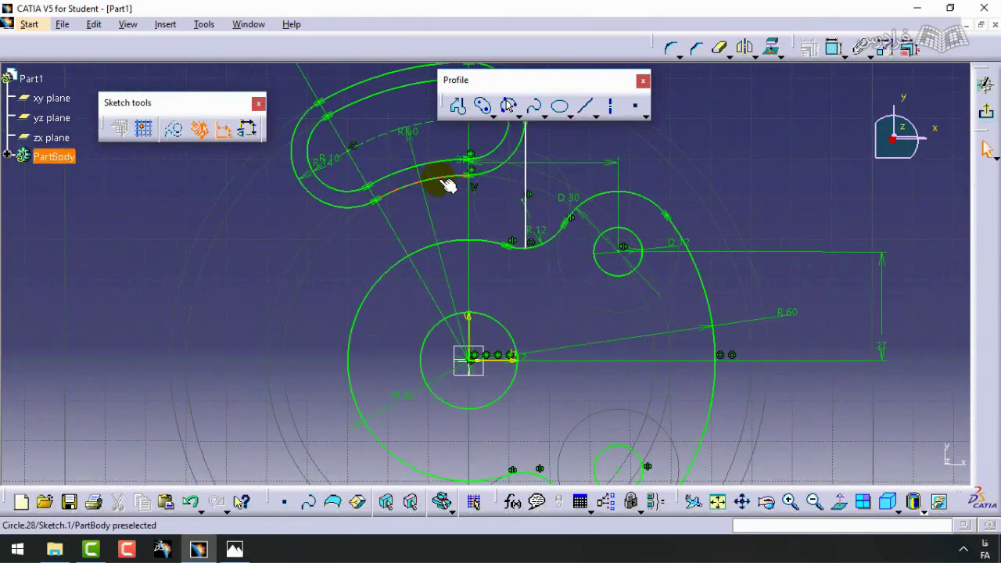
{"action": "left_click", "coordinate": [234, 557]}
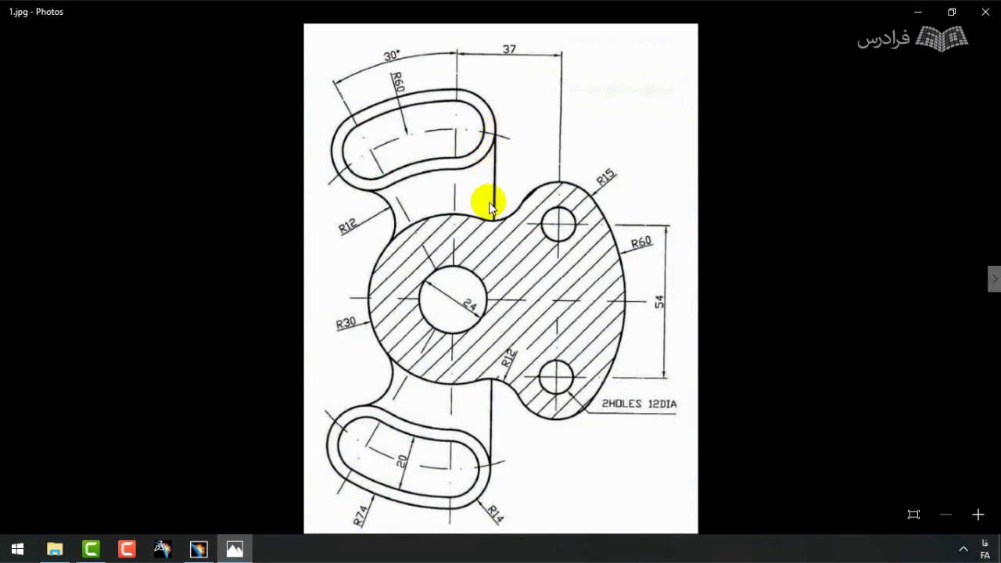
{"action": "left_click", "coordinate": [916, 12]}
{"action": "mouse_move", "coordinate": [506, 179]}
{"action": "middle_mouse_down"}
{"action": "mouse_move", "coordinate": [599, 151]}
{"action": "mouse_move", "coordinate": [522, 198]}
{"action": "middle_mouse_up"}
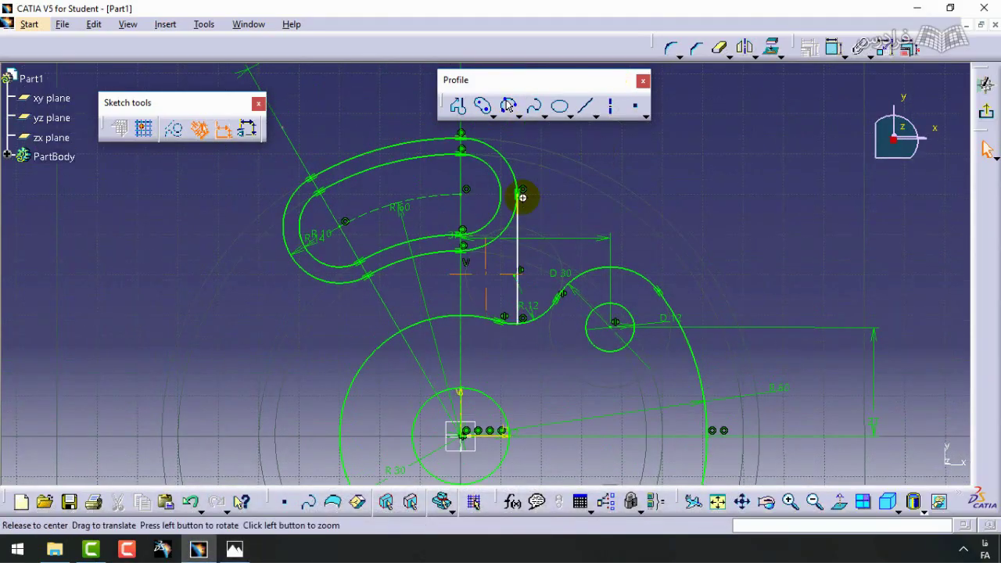
{"action": "scroll", "coordinate": [501, 172], "scroll_direction": "up", "scroll_amount": 6}
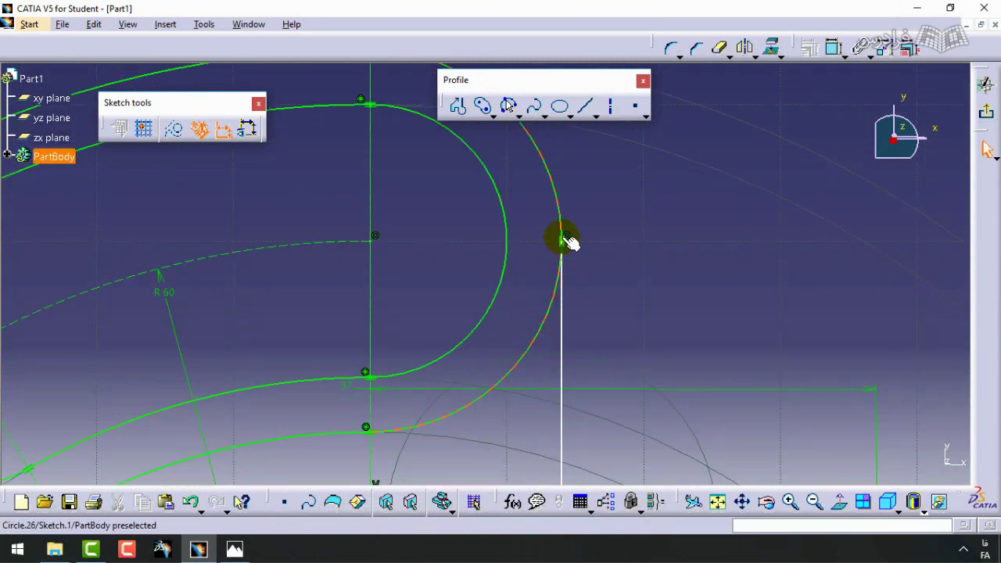
{"action": "scroll", "coordinate": [567, 242], "scroll_direction": "down", "scroll_amount": 5}
{"action": "mouse_move", "coordinate": [570, 258]}
{"action": "middle_mouse_down"}
{"action": "mouse_move", "coordinate": [519, 340]}
{"action": "mouse_move", "coordinate": [422, 306]}
{"action": "mouse_move", "coordinate": [650, 290]}
{"action": "mouse_move", "coordinate": [661, 311]}
{"action": "mouse_move", "coordinate": [614, 332]}
{"action": "middle_mouse_up"}
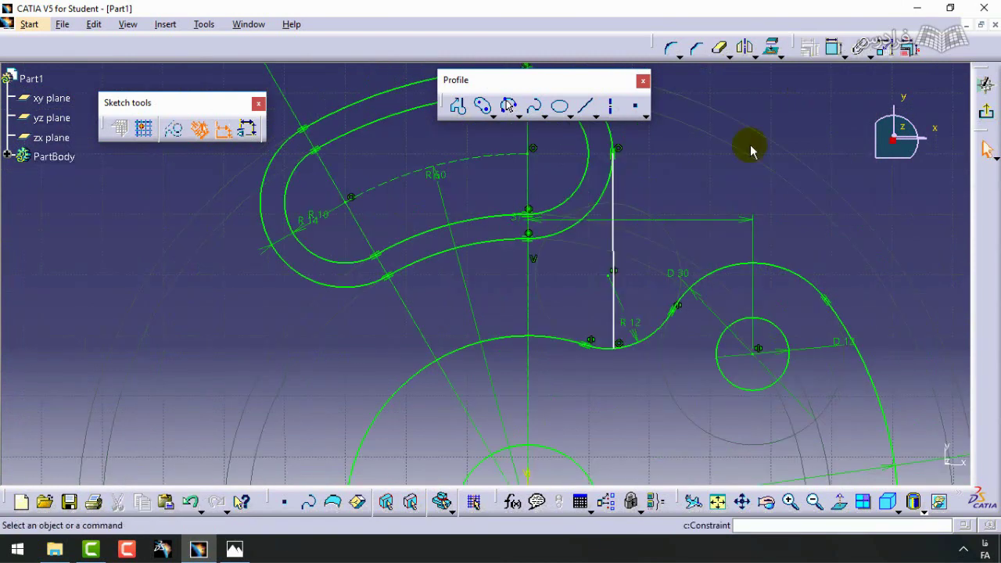
{"action": "left_click", "coordinate": [832, 47]}
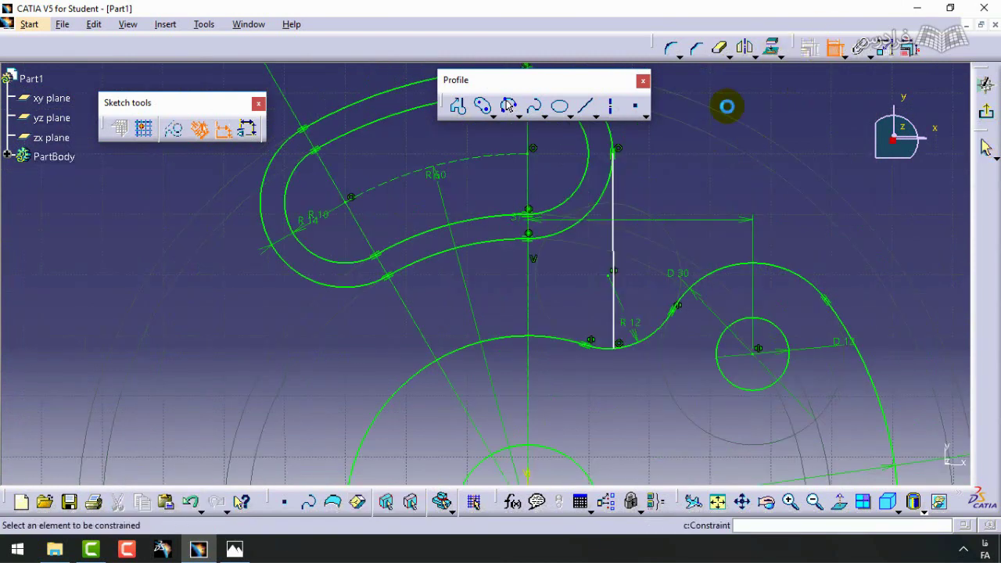
{"action": "left_click", "coordinate": [613, 209]}
{"action": "right_click", "coordinate": [663, 191]}
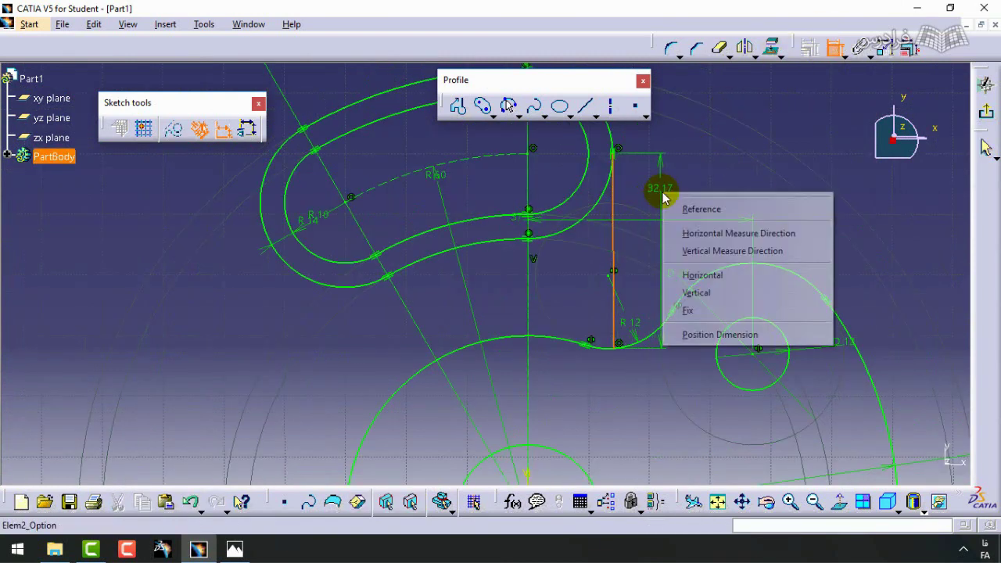
{"action": "left_click", "coordinate": [709, 303]}
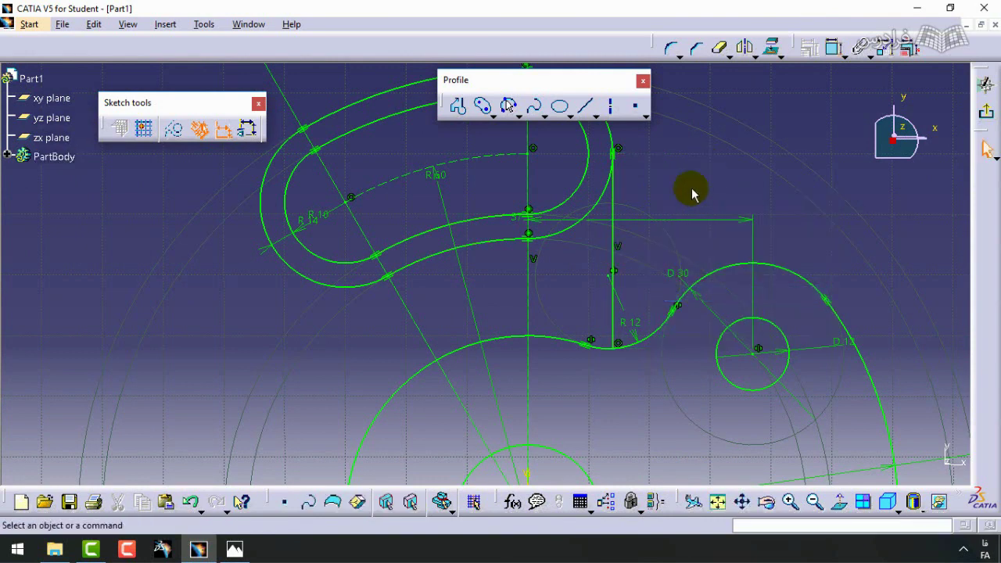
{"action": "middle_click_drag", "start_coordinate": [434, 309], "coordinate": [509, 200]}
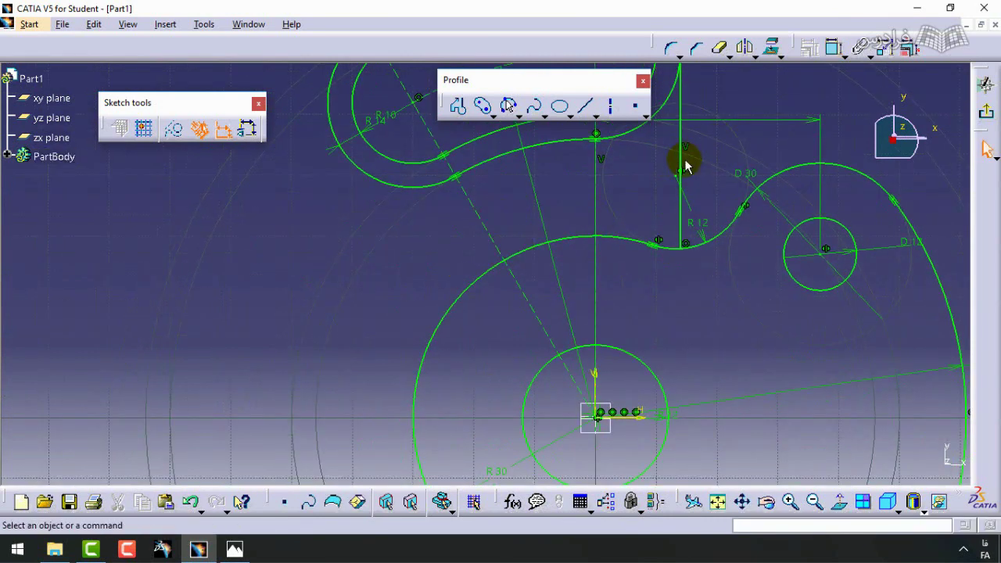
- Draw a three-point arc of about 16.7 mm radius from the R30 outline arc up to the outer slot's left end
{"action": "left_click", "coordinate": [509, 106]}
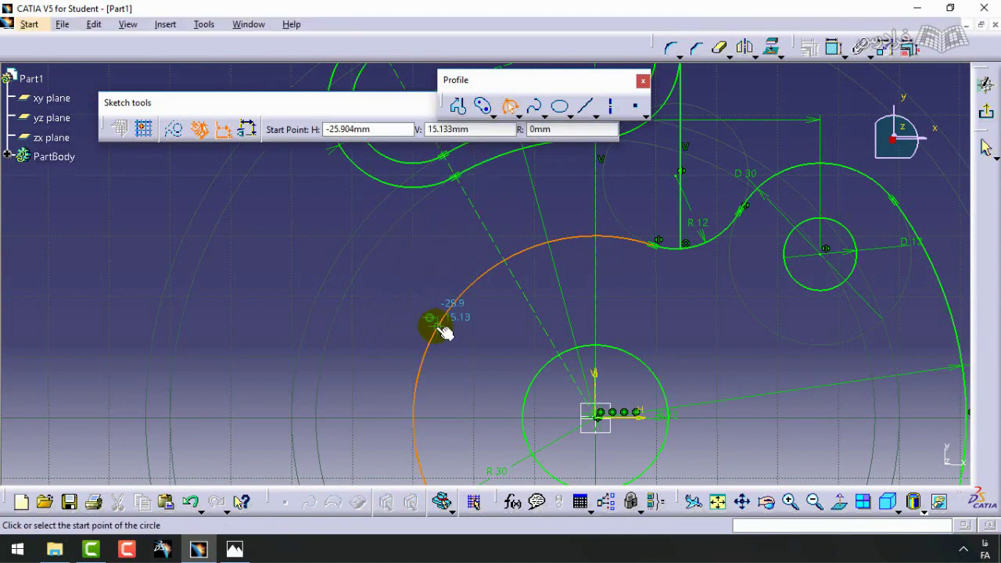
{"action": "left_click", "coordinate": [440, 331]}
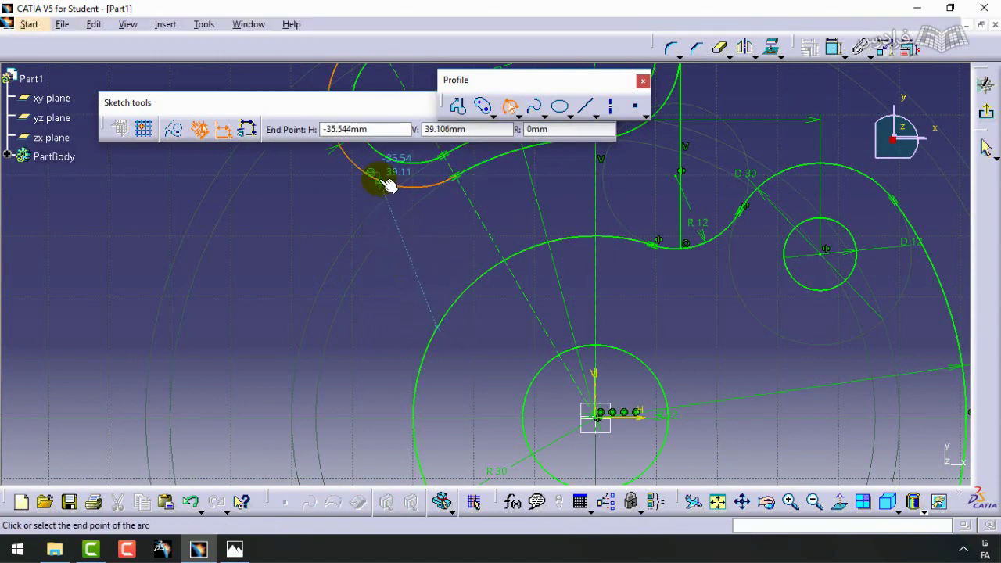
{"action": "left_click", "coordinate": [380, 182]}
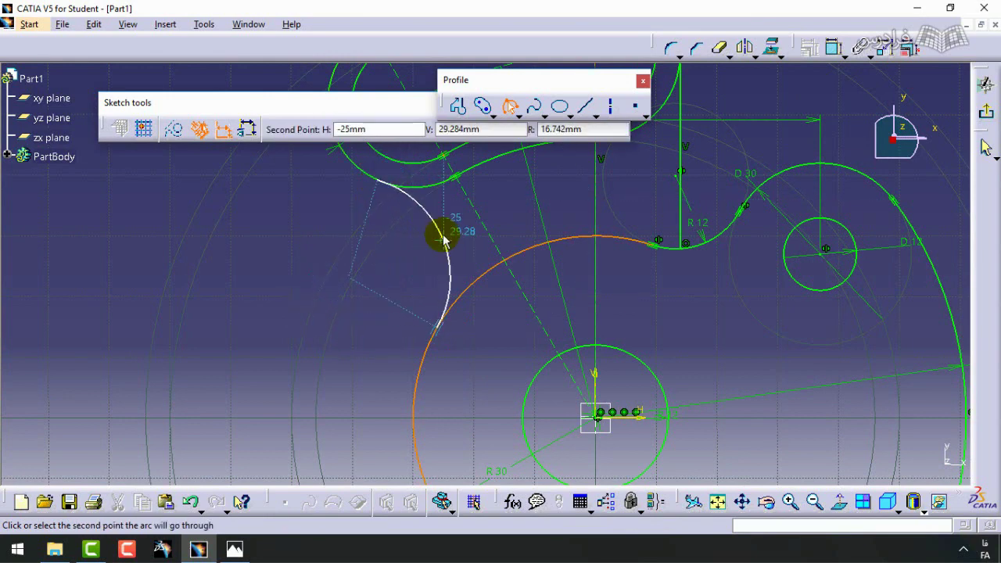
{"action": "left_click", "coordinate": [440, 238]}
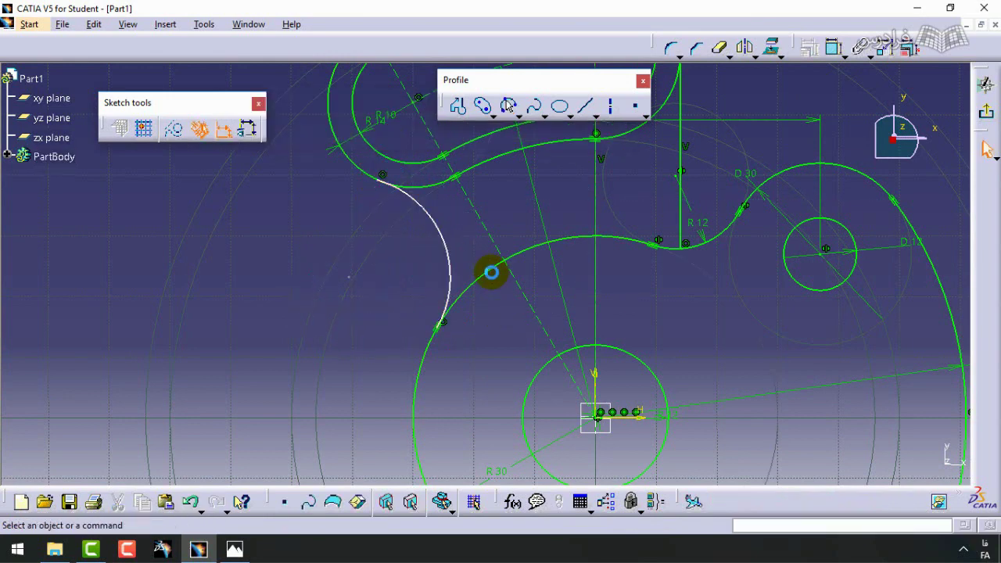
- Constrain the new connecting arc to be tangent to the outer slot's left end arc
{"action": "left_click", "coordinate": [834, 48]}
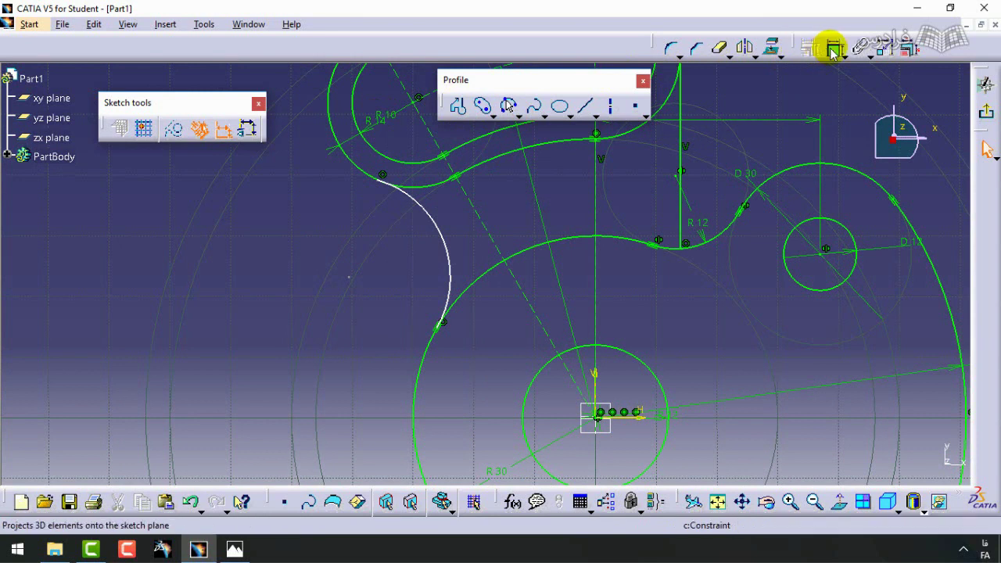
{"action": "left_click", "coordinate": [414, 198]}
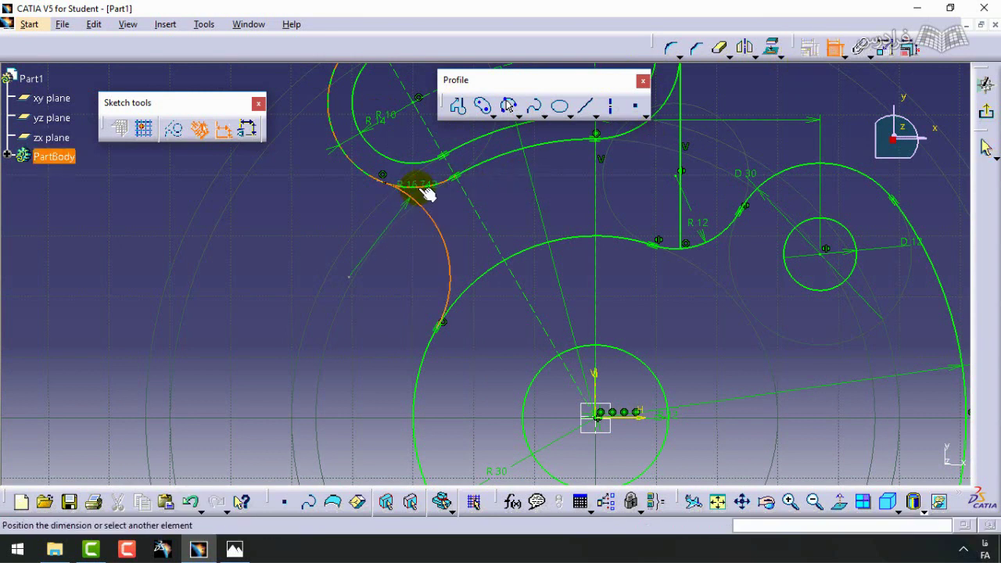
{"action": "right_click", "coordinate": [313, 221]}
{"action": "key", "text": "Escape"}
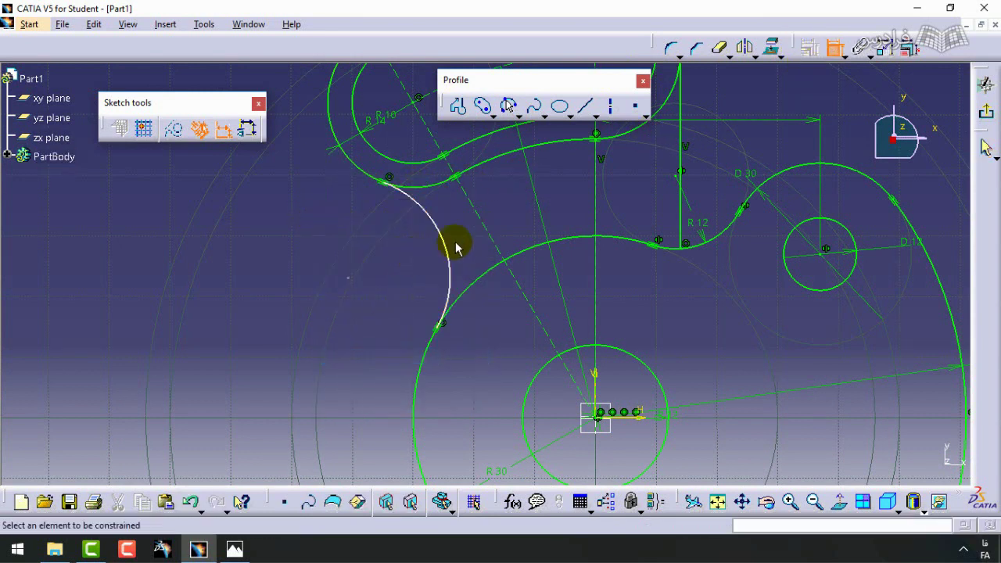
- Dimension the connecting arc's radius, check 1.jpg in Photos for its value, and set it to 12 mm
{"action": "left_click", "coordinate": [448, 253]}
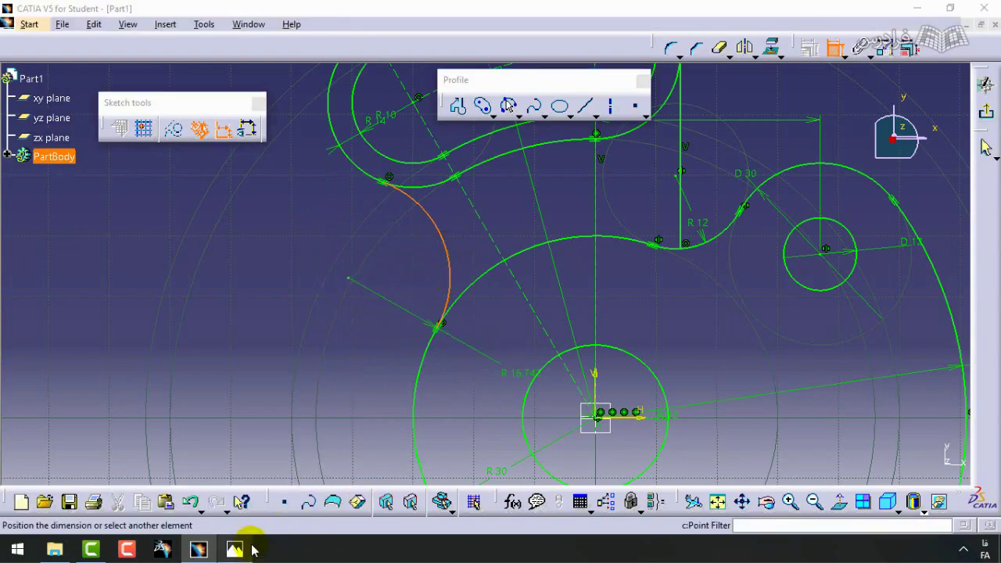
{"action": "left_click", "coordinate": [236, 547]}
{"action": "left_click", "coordinate": [918, 12]}
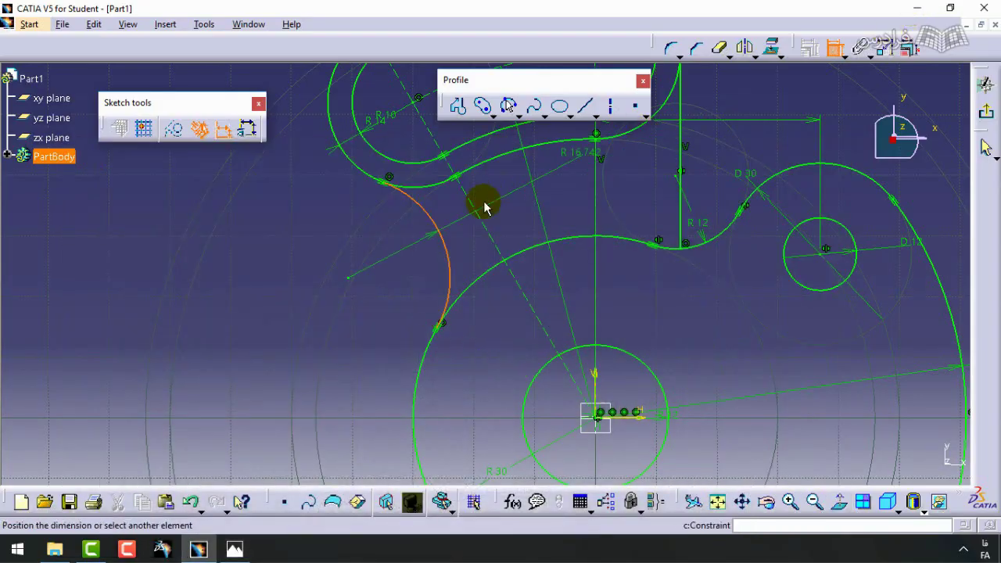
{"action": "double_click", "coordinate": [458, 241]}
{"action": "type", "text": "12mm"}
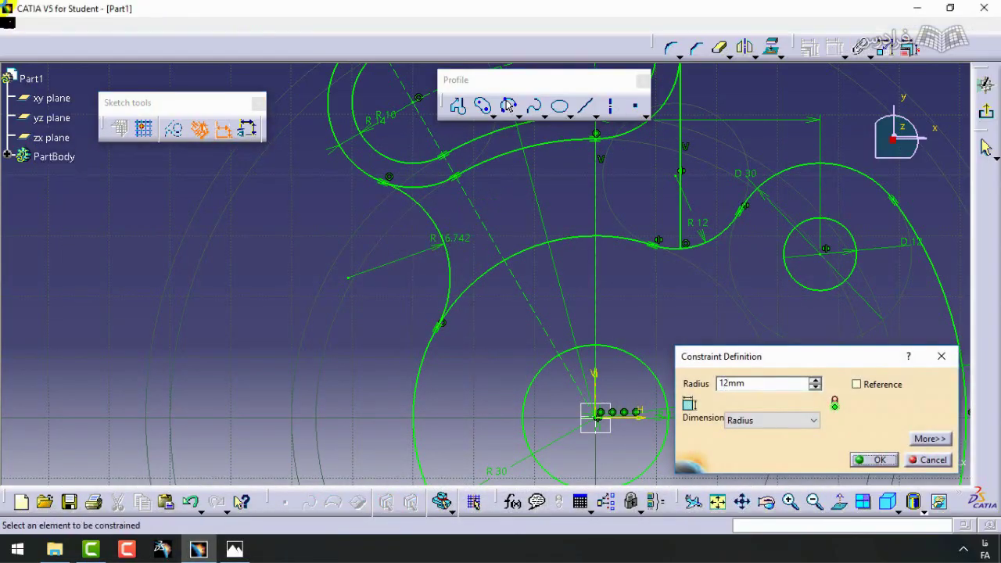
{"action": "key", "text": "Return"}
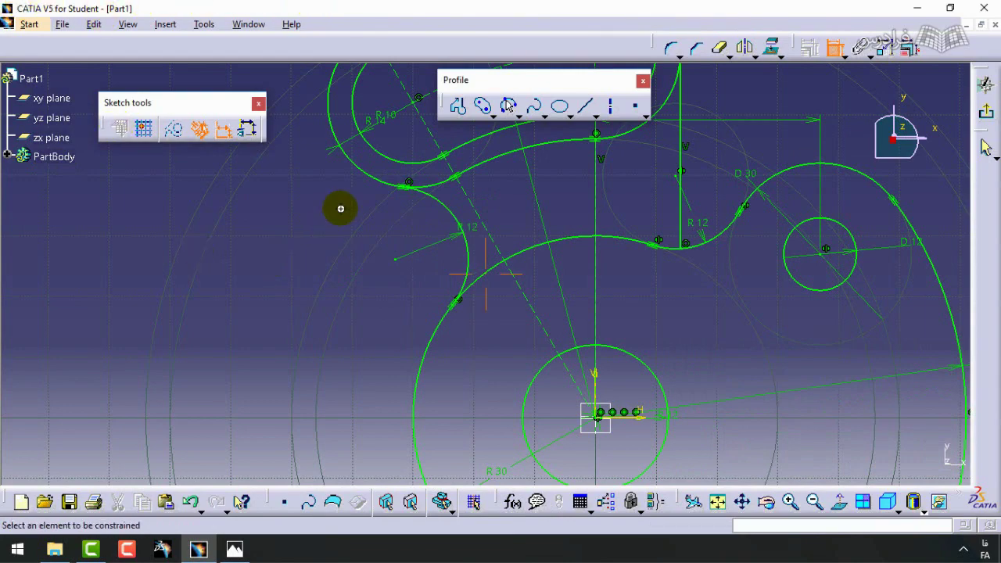
- Check 1.jpg in Photos, then mirror both slot outlines, the vertical line and the R12 connecting arc about the horizontal axis
{"action": "middle_click_drag", "start_coordinate": [339, 206], "coordinate": [365, 333]}
{"action": "middle_click_drag", "start_coordinate": [526, 324], "coordinate": [529, 268]}
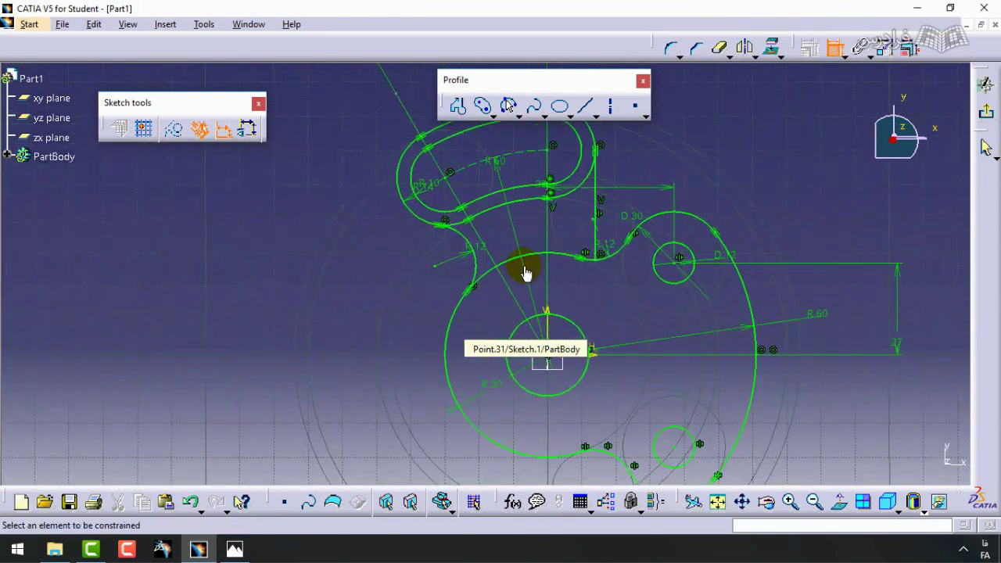
{"action": "left_click", "coordinate": [235, 549]}
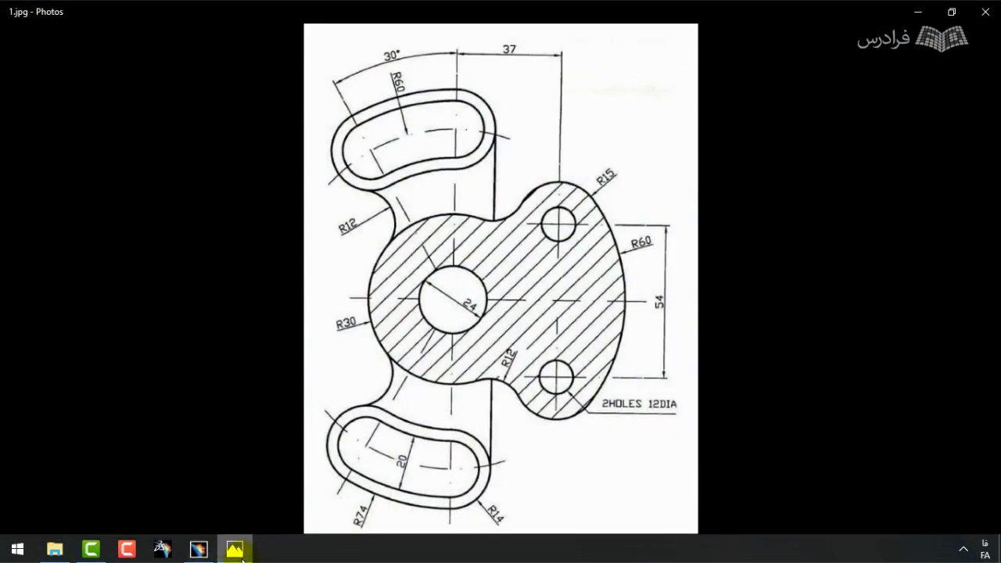
{"action": "left_click", "coordinate": [917, 11]}
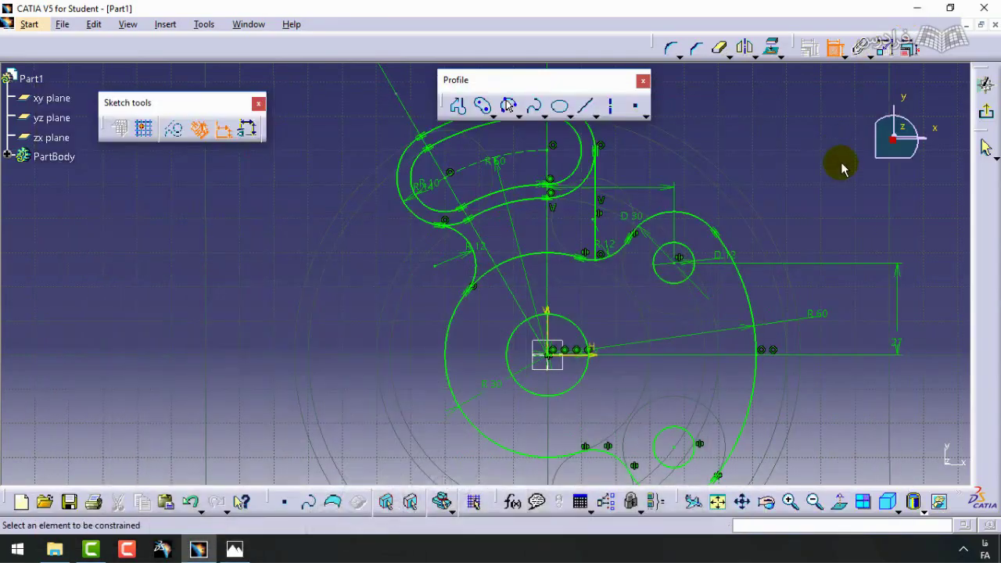
{"action": "left_click", "coordinate": [835, 48]}
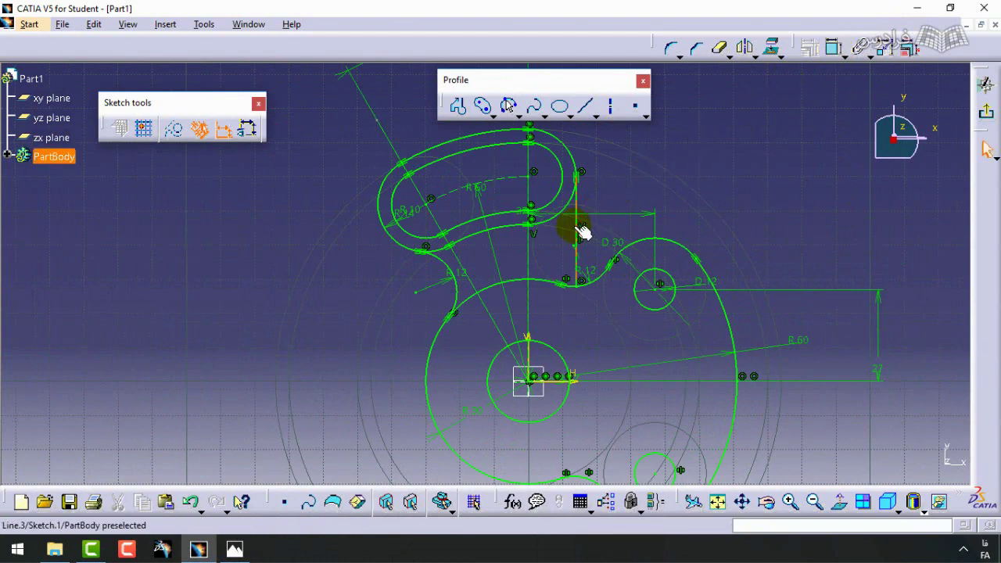
{"action": "left_click", "coordinate": [583, 206]}
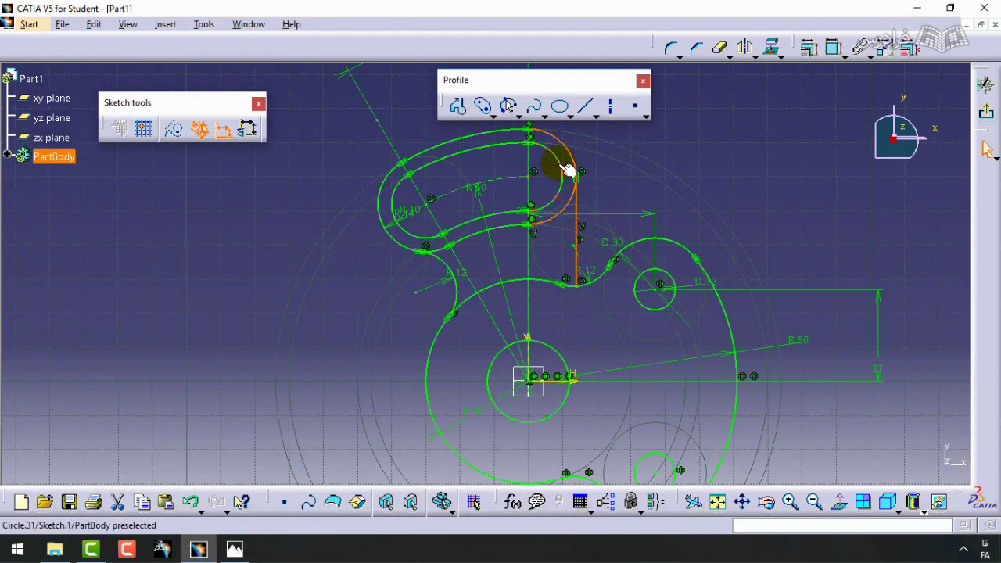
{"action": "left_click", "coordinate": [567, 171], "text": "ctrl"}
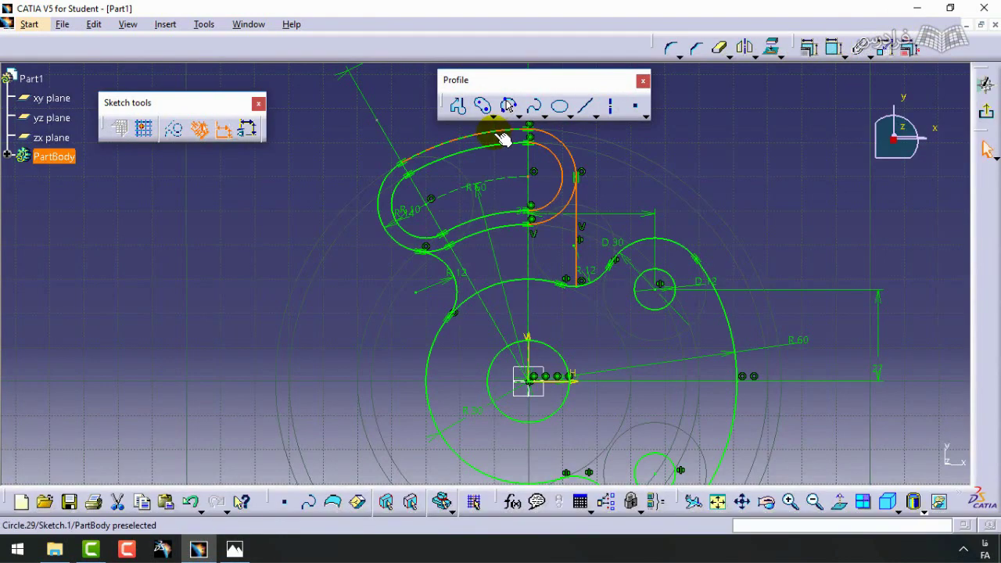
{"action": "left_click", "coordinate": [517, 219], "text": "ctrl"}
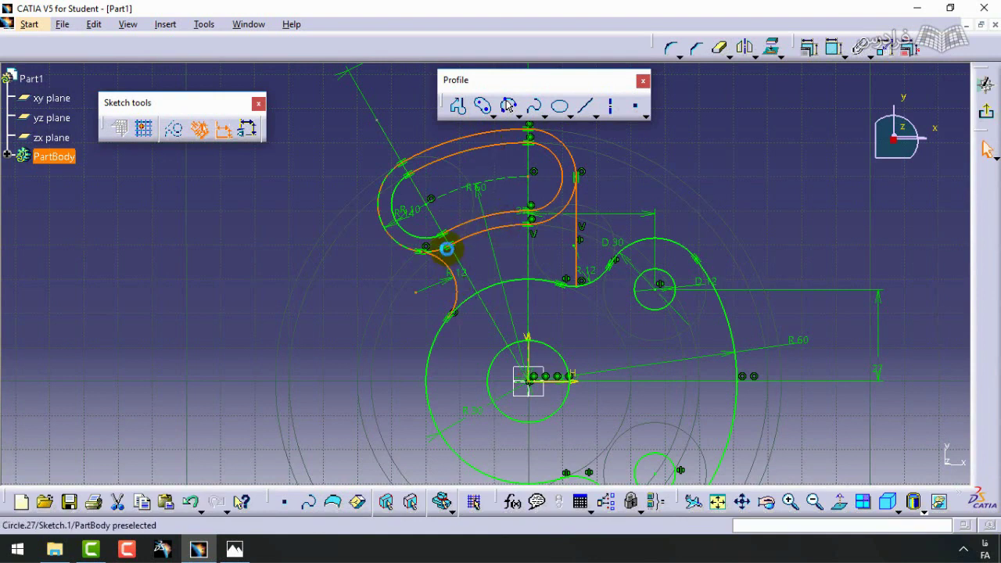
{"action": "left_click", "coordinate": [747, 47]}
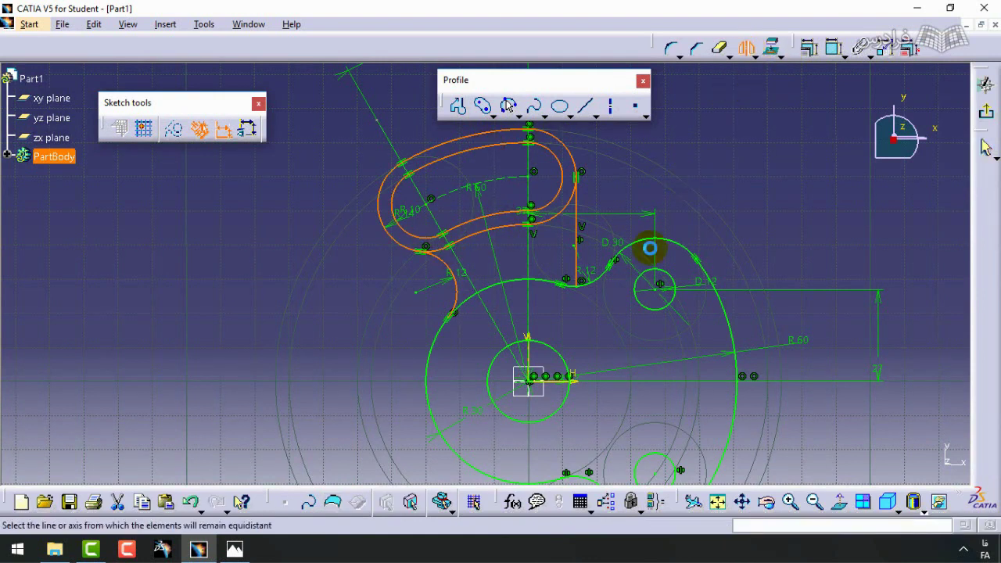
{"action": "left_click", "coordinate": [577, 380]}
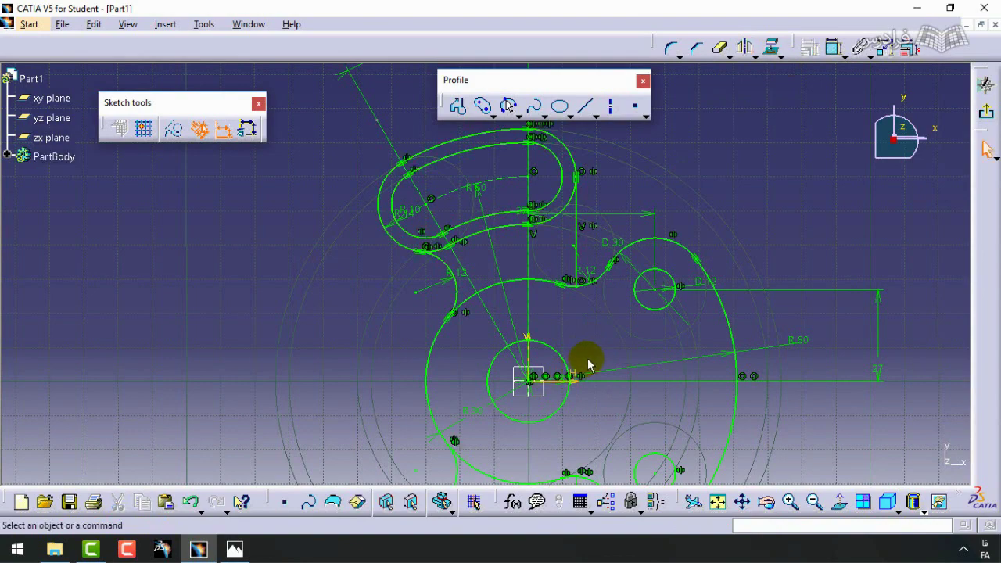
- Compare the finished Part1 sketch with the reference drawing 1.jpg in Photos, and return to CATIA
{"action": "mouse_move", "coordinate": [586, 358]}
{"action": "middle_mouse_down"}
{"action": "mouse_move", "coordinate": [603, 201]}
{"action": "mouse_move", "coordinate": [599, 273]}
{"action": "mouse_move", "coordinate": [560, 308]}
{"action": "middle_mouse_up"}
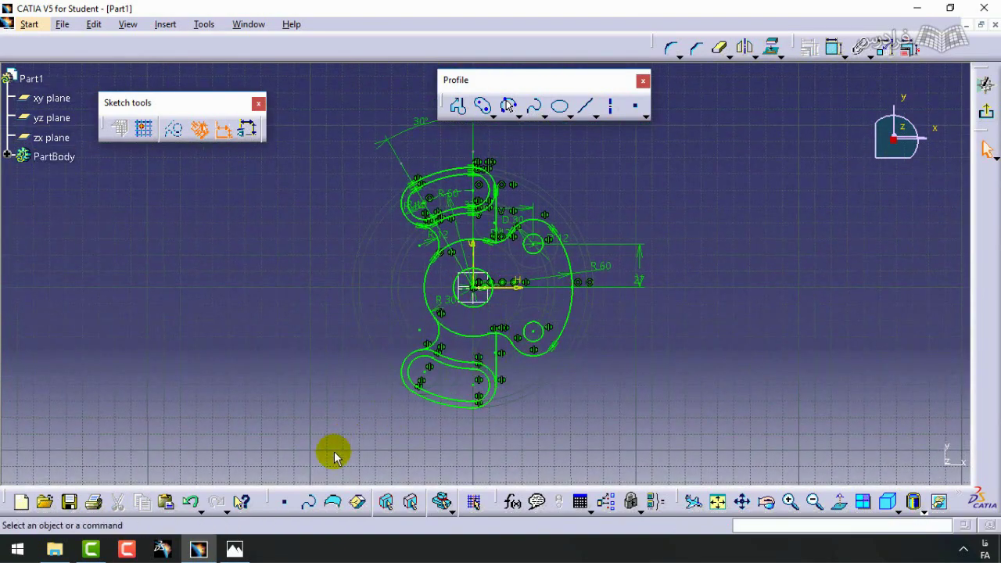
{"action": "key", "text": "alt+Tab"}
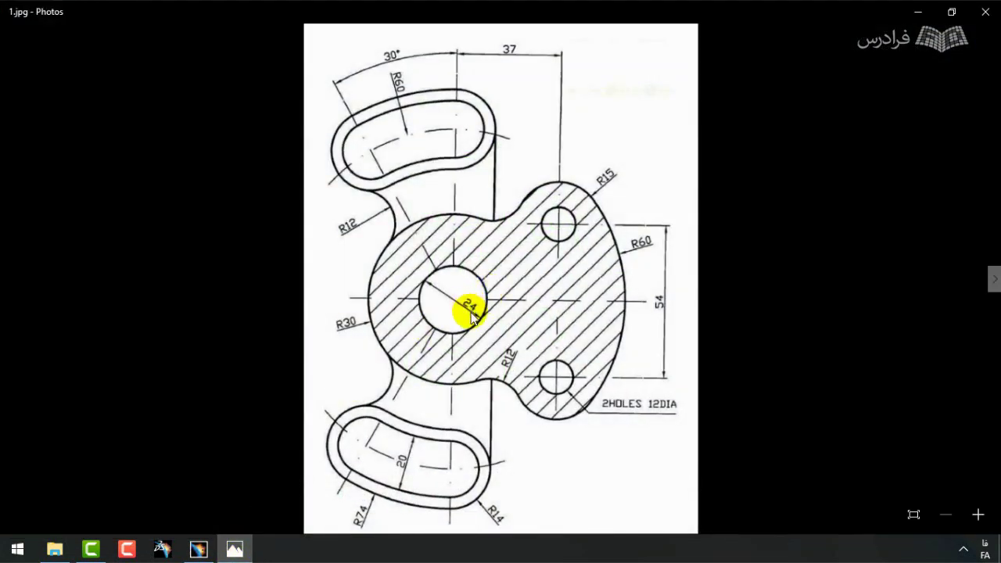
{"action": "left_click", "coordinate": [918, 14]}
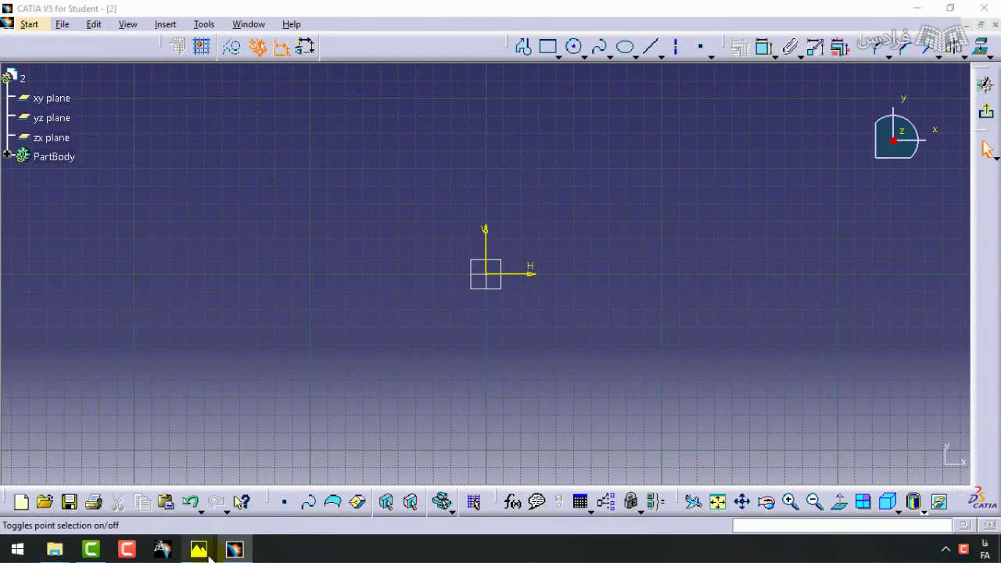
- Examine the shape and dimensions in the reference drawing 2.jpg in Photos, and return to CATIA
{"action": "mouse_move", "coordinate": [210, 552]}
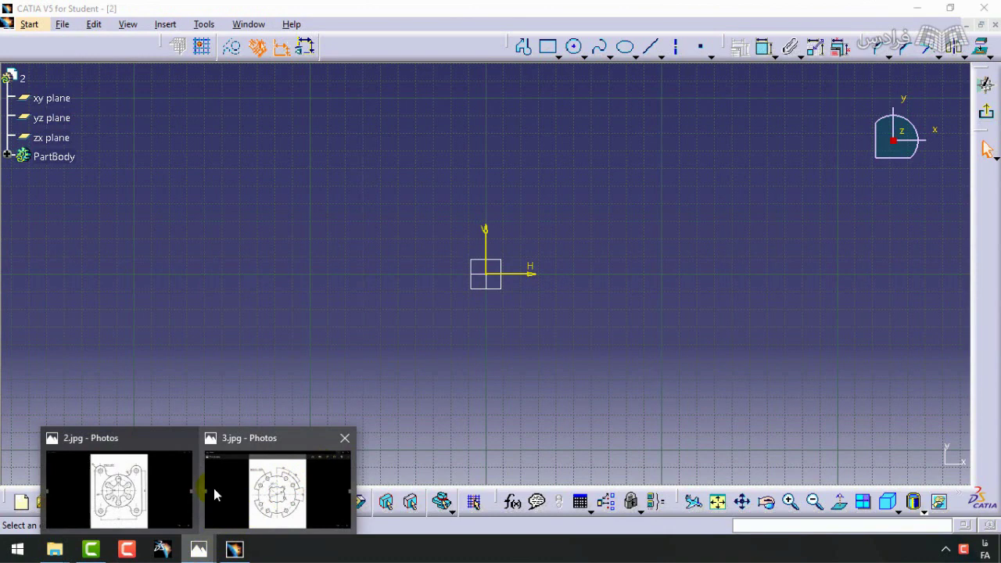
{"action": "left_click", "coordinate": [129, 489]}
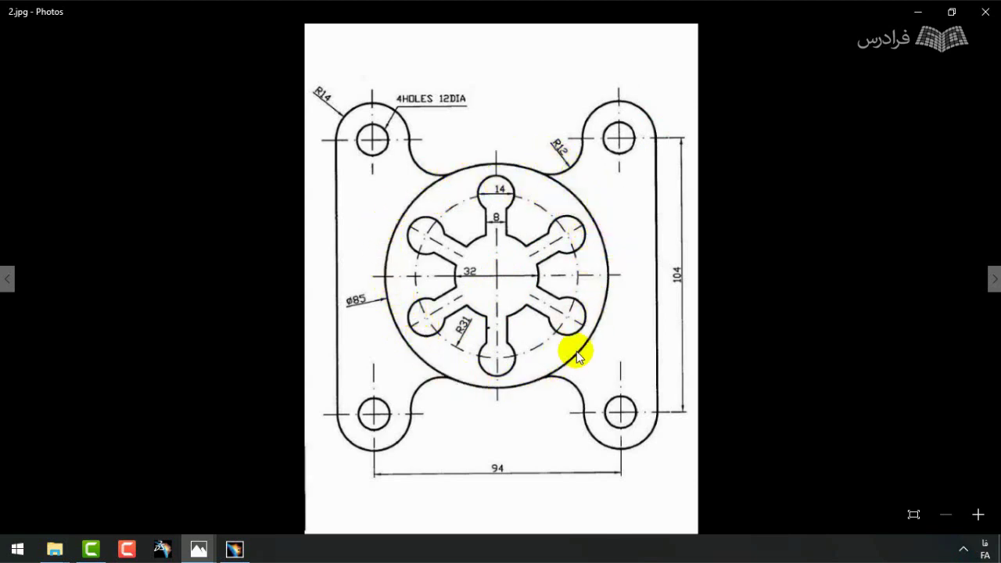
{"action": "left_click", "coordinate": [918, 16]}
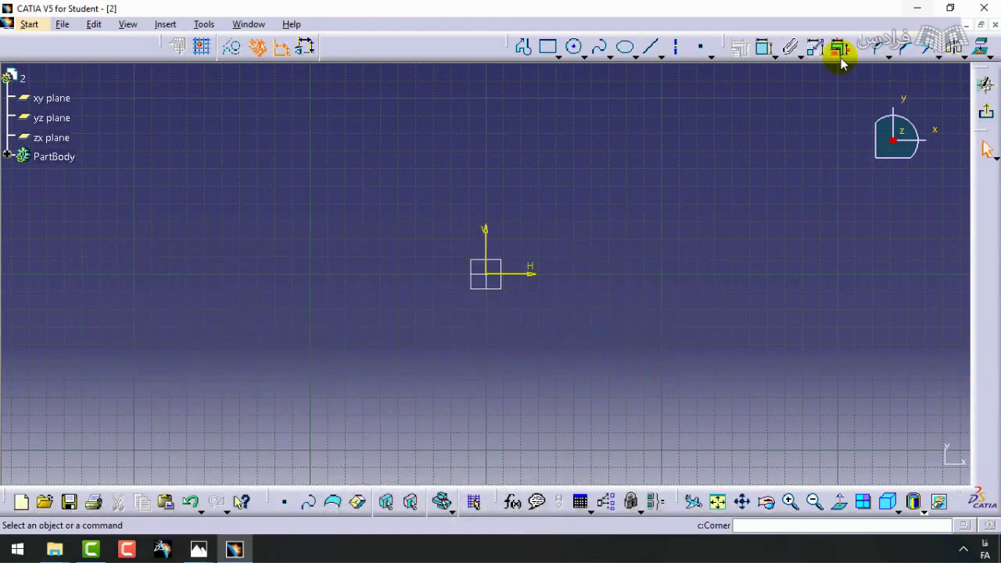
- Sketch a circle centred on the origin and constrain its diameter to 85 mm
{"action": "left_click", "coordinate": [576, 47]}
{"action": "left_click", "coordinate": [492, 276]}
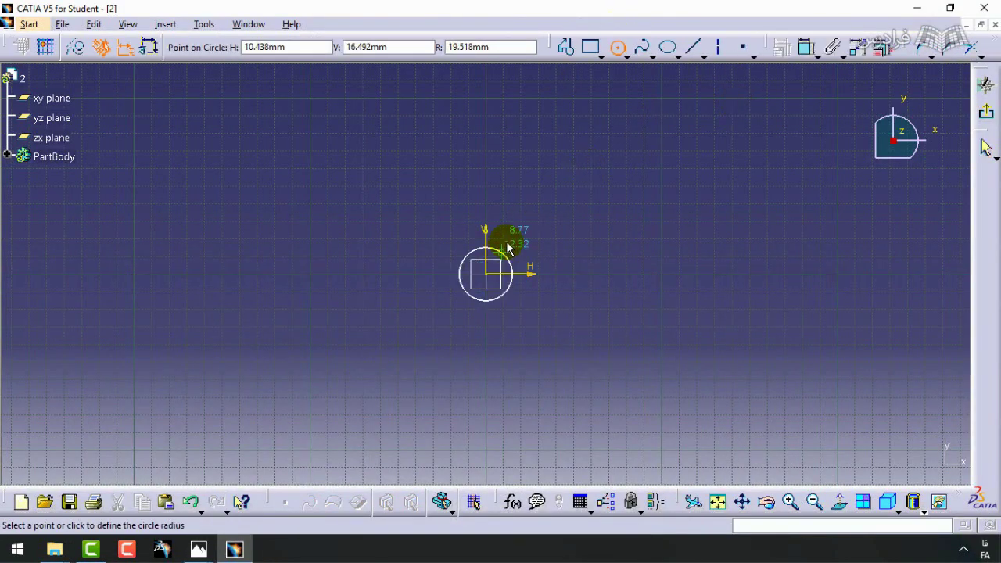
{"action": "left_click", "coordinate": [650, 147]}
{"action": "left_click", "coordinate": [766, 45]}
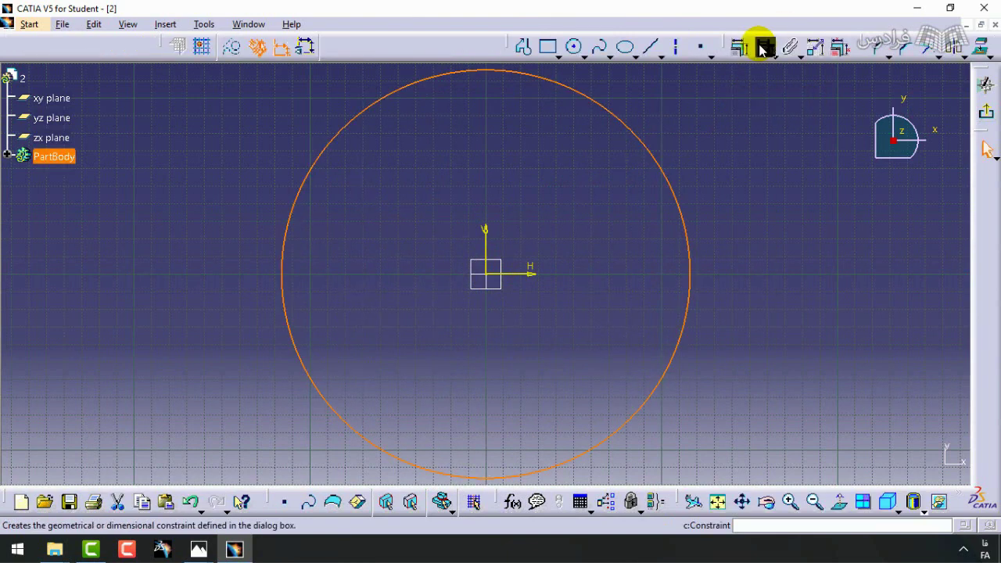
{"action": "left_click", "coordinate": [738, 151]}
{"action": "double_click", "coordinate": [739, 151]}
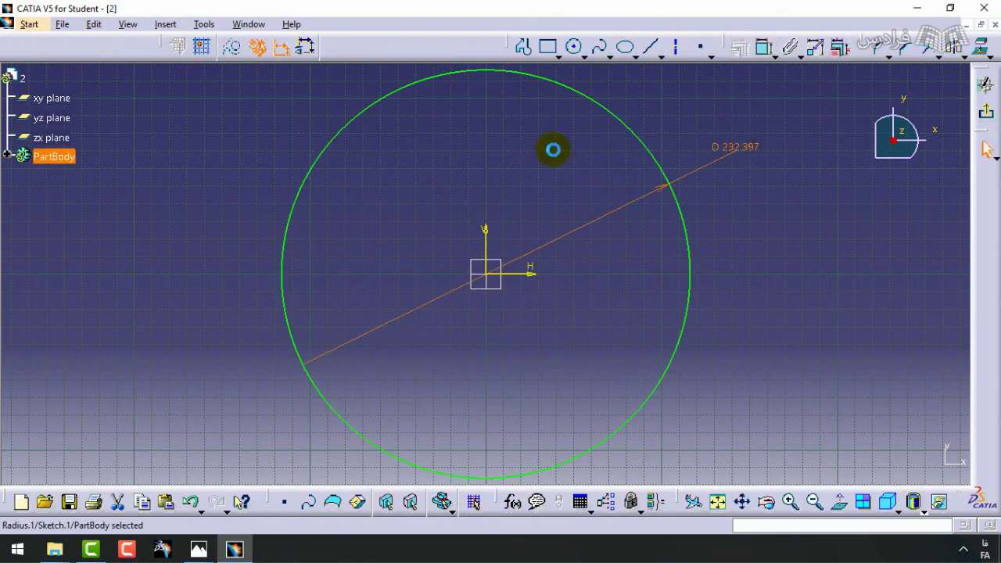
{"action": "type", "text": "85"}
{"action": "key", "text": "Return"}
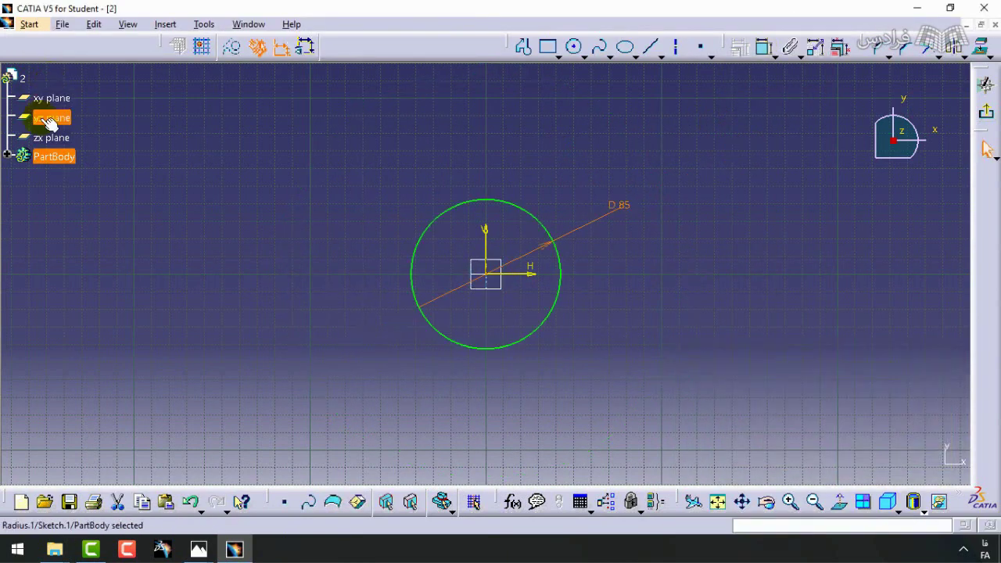
- Check the corner holes and rounded lobes in the reference drawing 2.jpg in Photos, and return to CATIA
{"action": "mouse_move", "coordinate": [461, 213]}
{"action": "middle_mouse_down"}
{"action": "mouse_move", "coordinate": [464, 151]}
{"action": "mouse_move", "coordinate": [500, 207]}
{"action": "middle_mouse_up"}
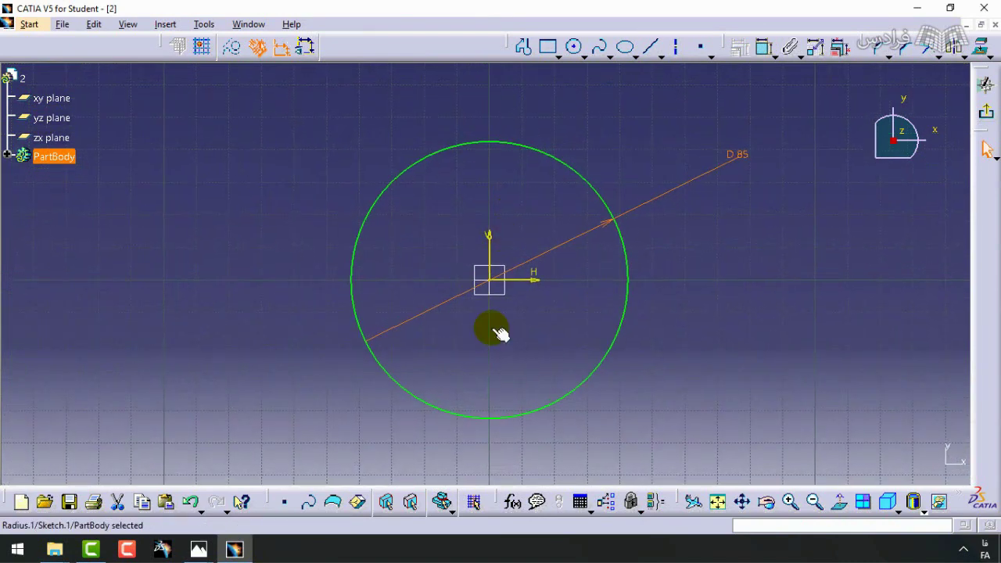
{"action": "mouse_move", "coordinate": [188, 553]}
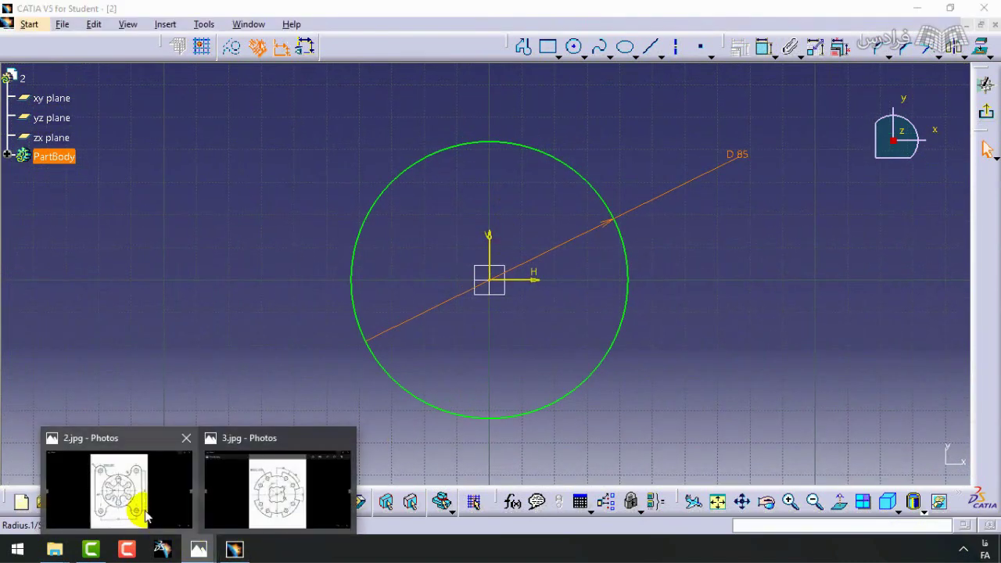
{"action": "left_click", "coordinate": [146, 516]}
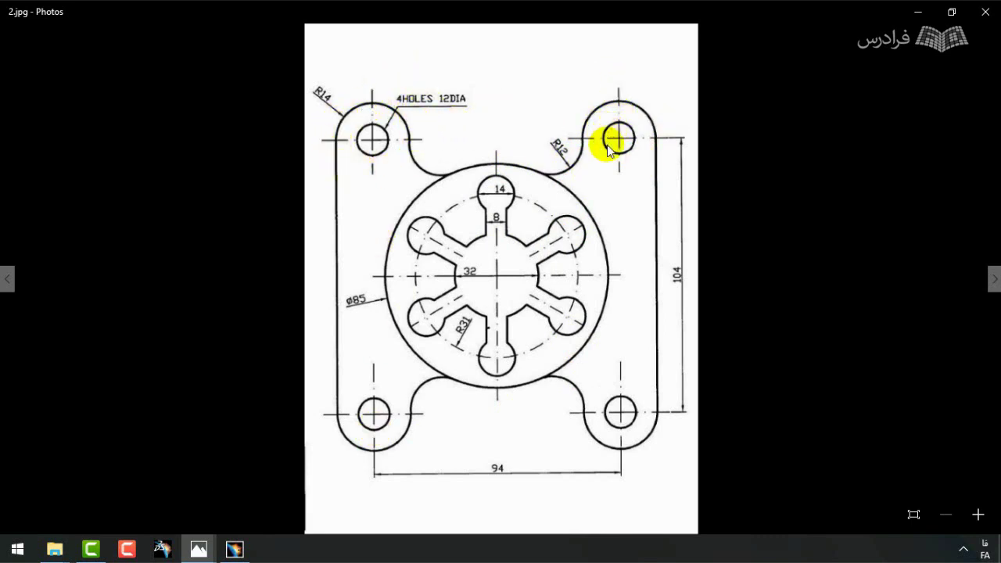
{"action": "left_click", "coordinate": [919, 11]}
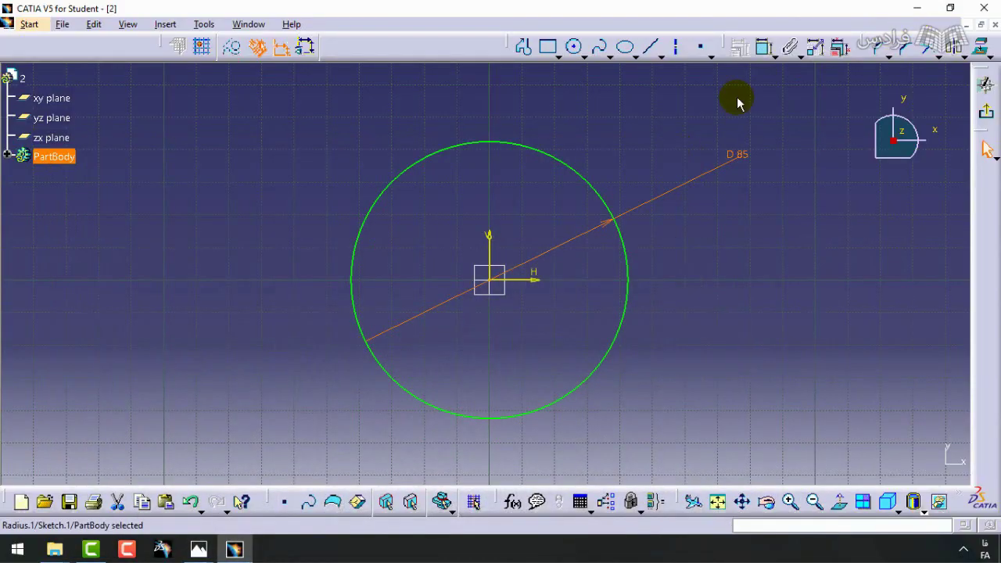
- Sketch two concentric circles of about 15 mm and 34 mm diameter above and to the right of the 85 mm circle
{"action": "mouse_move", "coordinate": [738, 98]}
{"action": "middle_mouse_down"}
{"action": "mouse_move", "coordinate": [704, 190]}
{"action": "mouse_move", "coordinate": [704, 250]}
{"action": "middle_mouse_up"}
{"action": "left_click", "coordinate": [584, 55]}
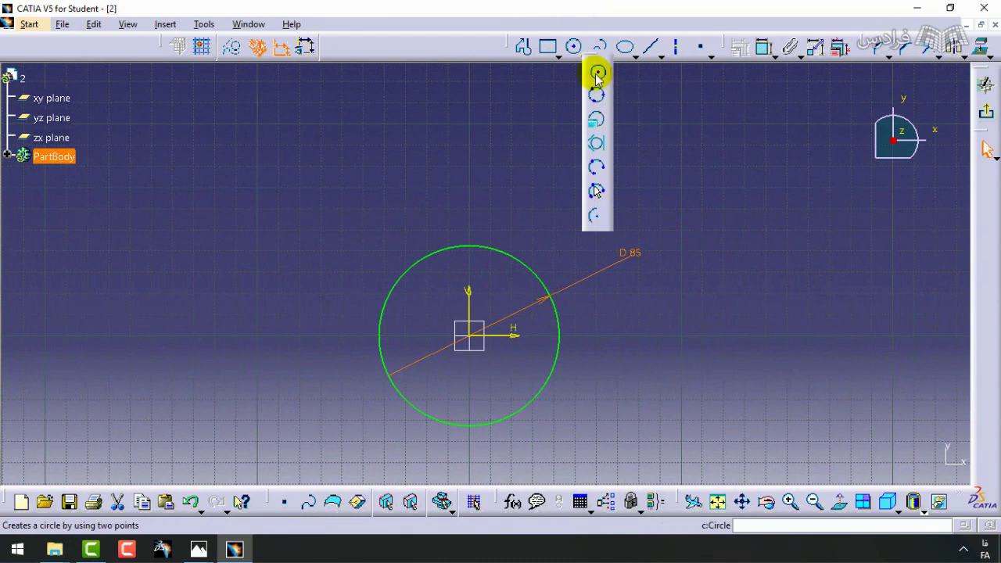
{"action": "left_click", "coordinate": [597, 69]}
{"action": "left_click", "coordinate": [631, 211]}
{"action": "key", "text": "Escape"}
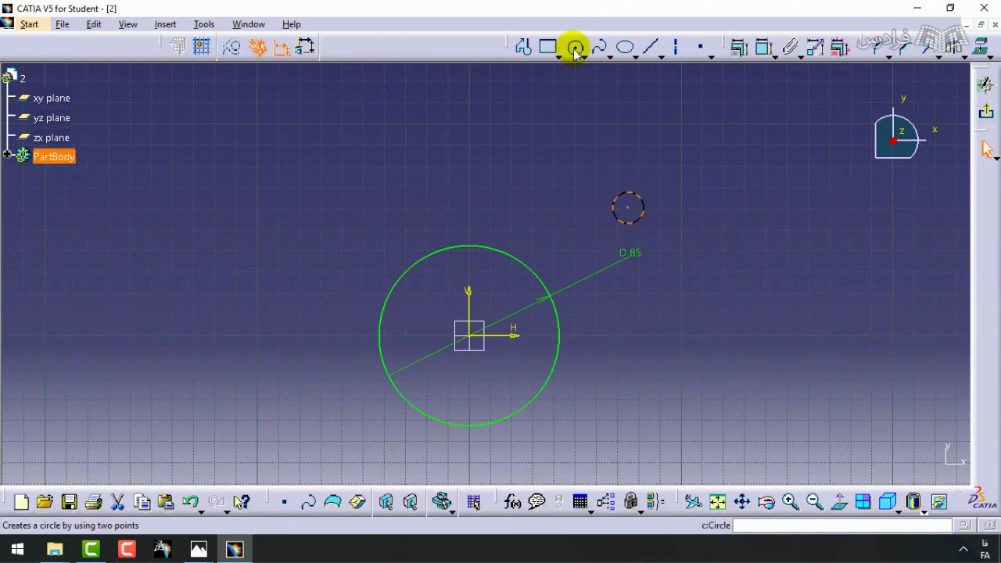
{"action": "left_click", "coordinate": [572, 44]}
{"action": "left_click", "coordinate": [628, 208]}
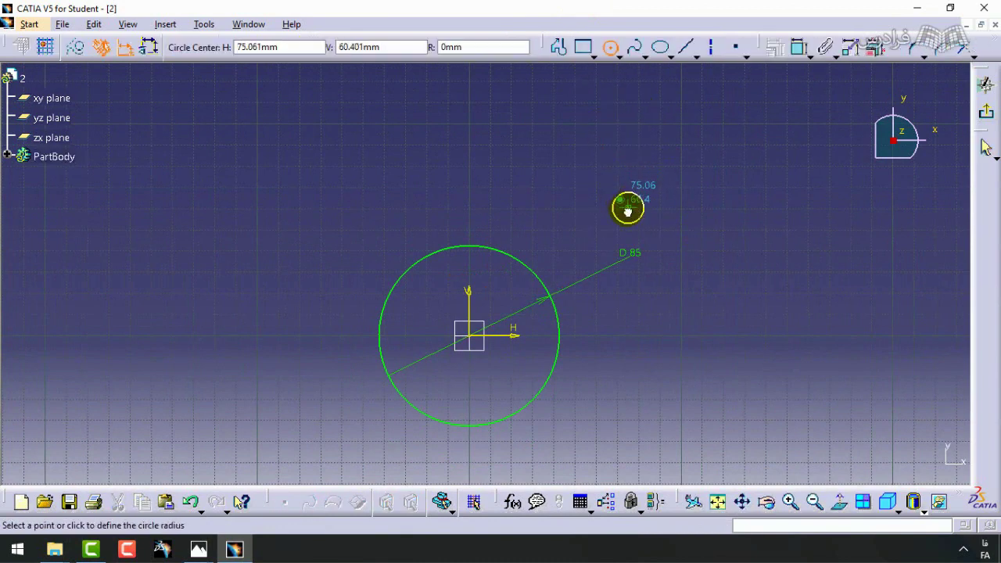
{"action": "left_click", "coordinate": [648, 172]}
- Constrain the diameter of the outer concentric circle to 14 mm
{"action": "mouse_move", "coordinate": [714, 193]}
{"action": "middle_mouse_down"}
{"action": "mouse_move", "coordinate": [686, 185]}
{"action": "mouse_move", "coordinate": [681, 107]}
{"action": "mouse_move", "coordinate": [615, 245]}
{"action": "mouse_move", "coordinate": [694, 162]}
{"action": "middle_mouse_up"}
{"action": "left_click", "coordinate": [764, 46]}
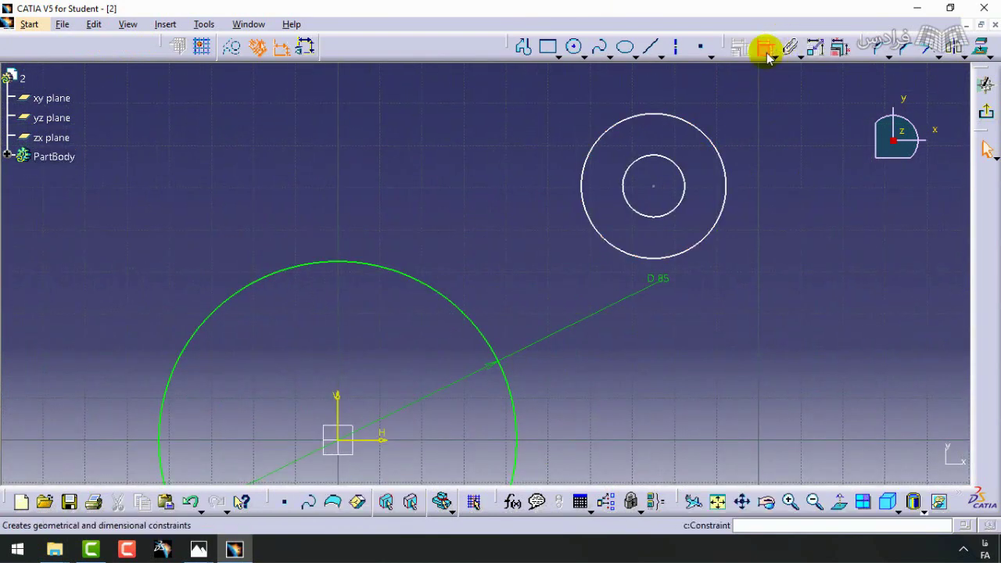
{"action": "left_click", "coordinate": [713, 133]}
{"action": "double_click", "coordinate": [789, 126]}
{"action": "type", "text": "1"}
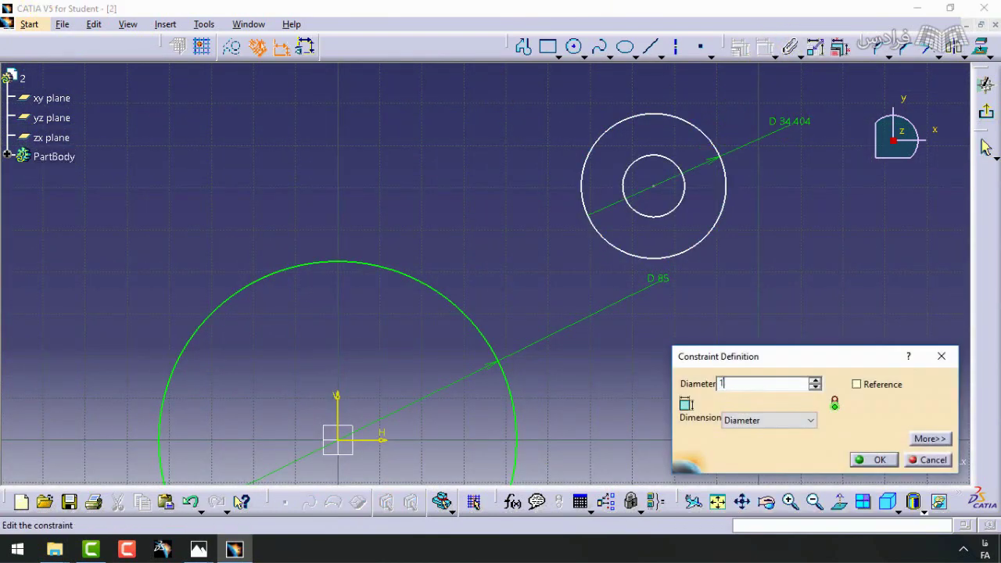
{"action": "type", "text": "4"}
{"action": "key", "text": "Return"}
- Constrain the diameter of the inner concentric circle to 6 mm
{"action": "mouse_move", "coordinate": [520, 143]}
{"action": "middle_mouse_down"}
{"action": "mouse_move", "coordinate": [536, 224]}
{"action": "mouse_move", "coordinate": [369, 503]}
{"action": "middle_mouse_up"}
{"action": "double_click", "coordinate": [643, 172]}
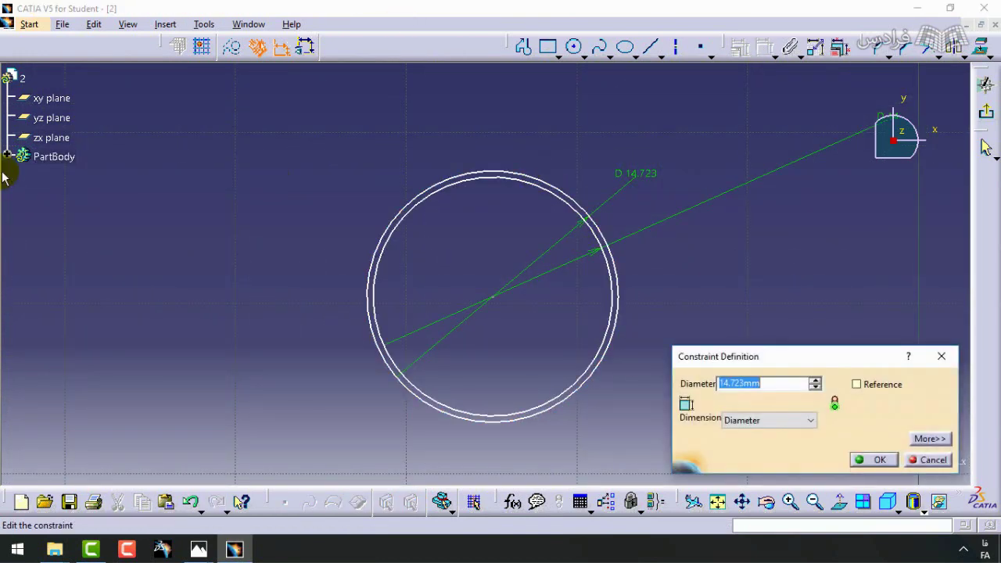
{"action": "key", "text": "Return"}
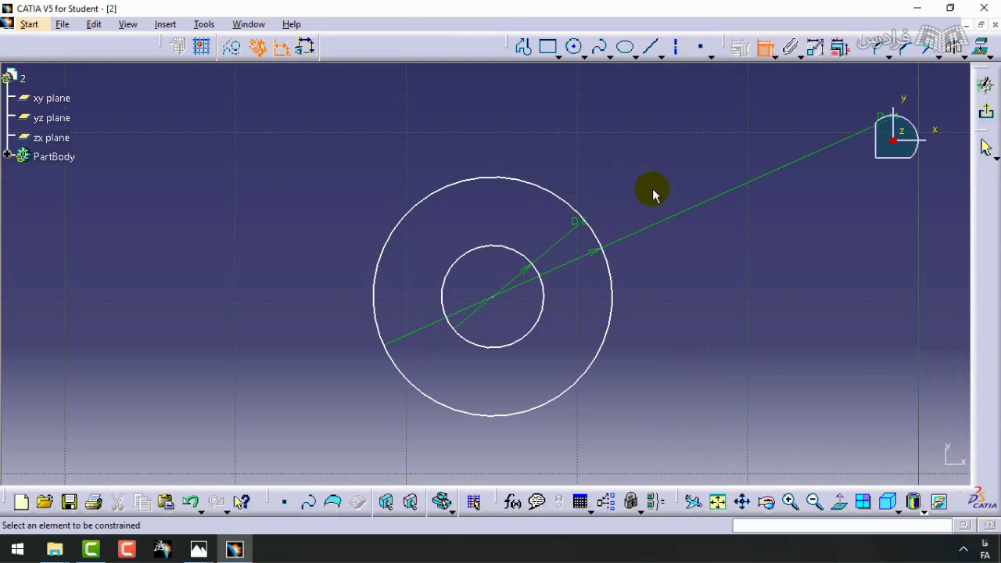
{"action": "mouse_move", "coordinate": [659, 179]}
{"action": "middle_mouse_down"}
{"action": "mouse_move", "coordinate": [571, 326]}
{"action": "mouse_move", "coordinate": [589, 226]}
{"action": "middle_mouse_up"}
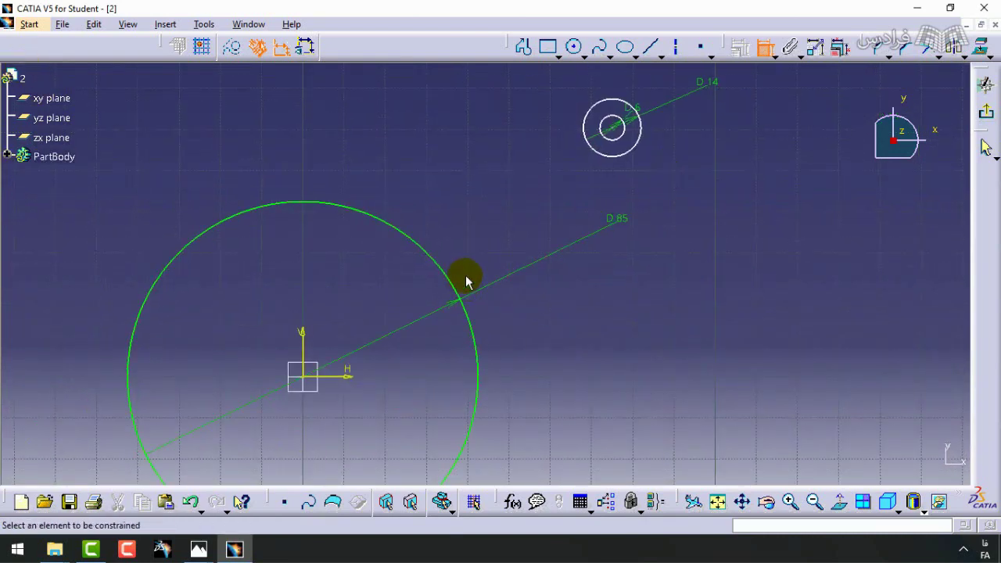
{"action": "middle_click_drag", "start_coordinate": [465, 277], "coordinate": [350, 461]}
- Check the hole sizes and centre spacings in the reference drawing 2.jpg in Photos, and return to CATIA
{"action": "mouse_move", "coordinate": [206, 551]}
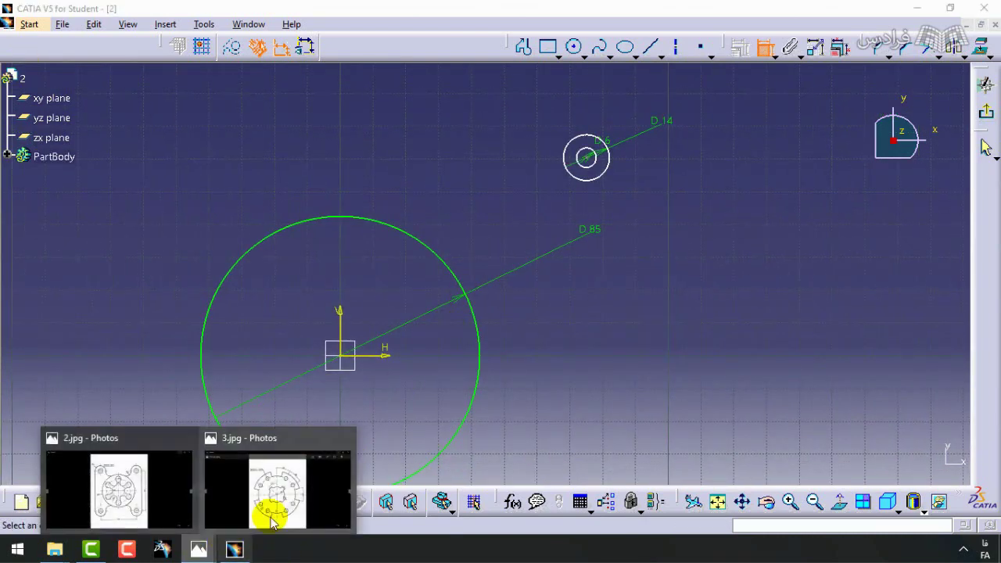
{"action": "left_click", "coordinate": [75, 491]}
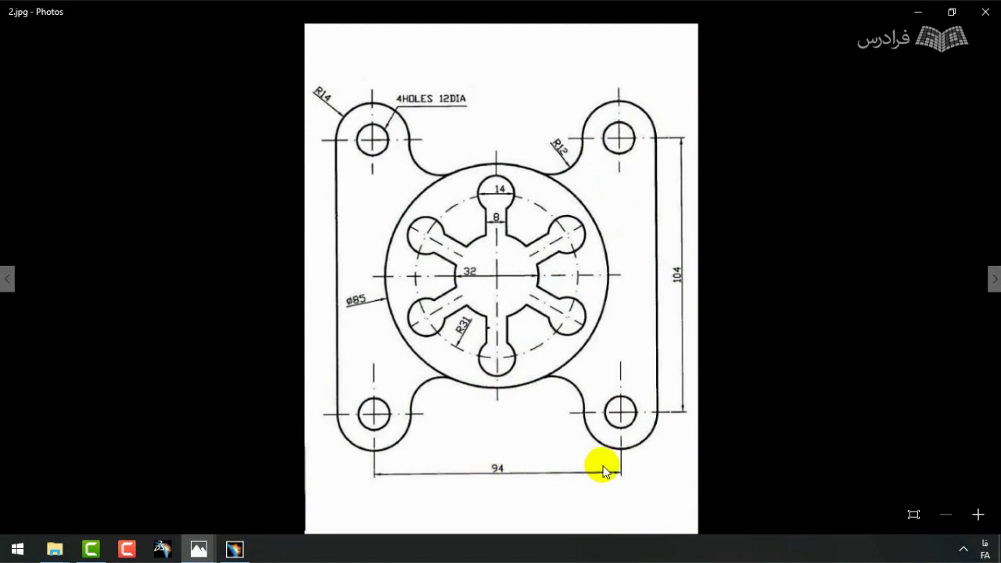
{"action": "left_click", "coordinate": [916, 13]}
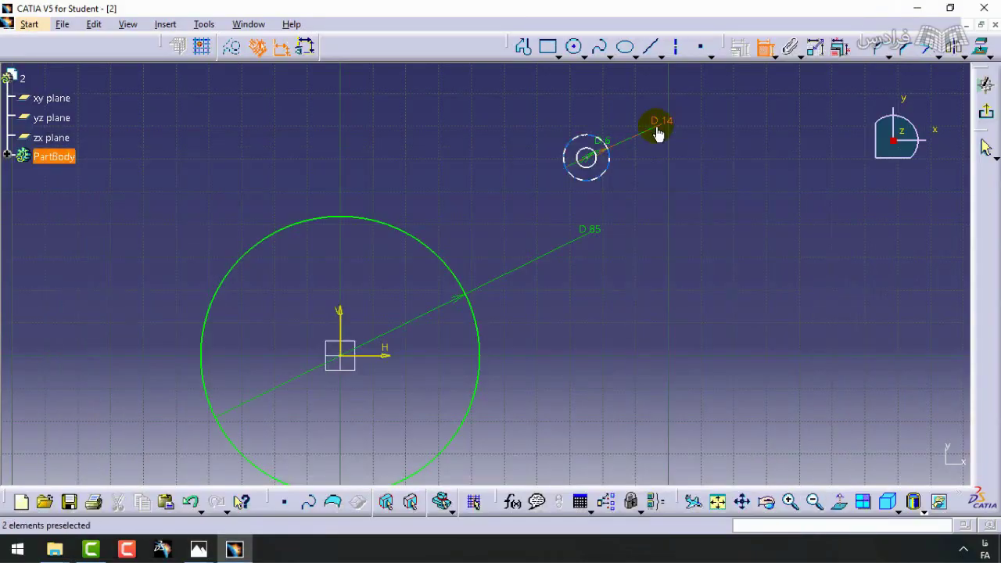
- Constrain the vertical distance from the horizontal axis to the centre of the concentric circles to 52 mm
{"action": "left_click", "coordinate": [762, 45]}
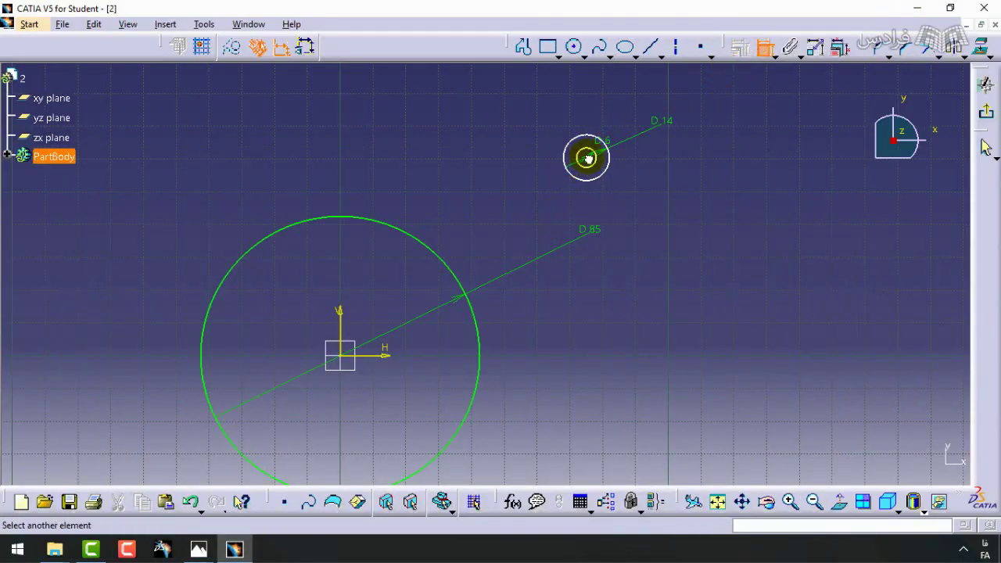
{"action": "left_click", "coordinate": [425, 347]}
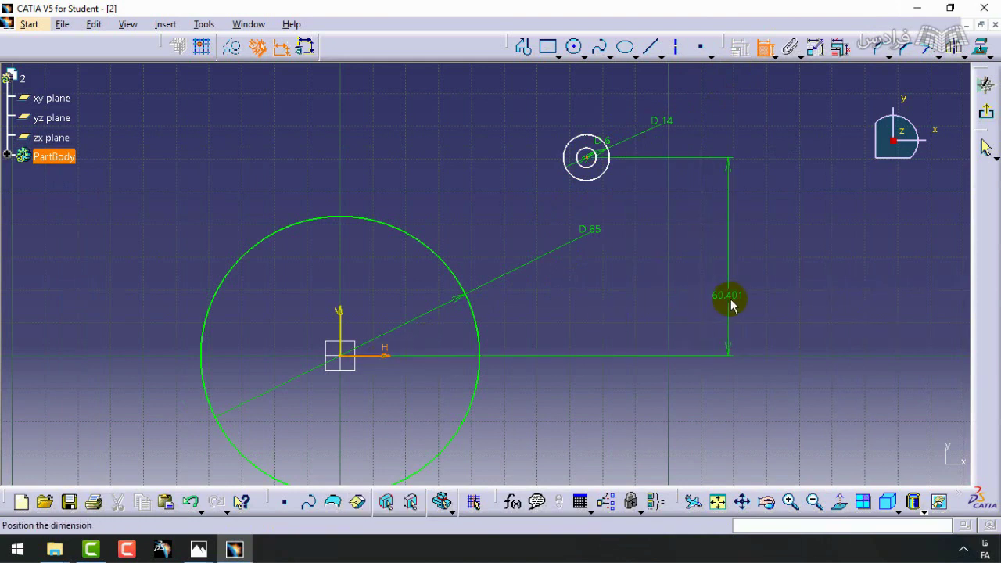
{"action": "left_click", "coordinate": [733, 305]}
{"action": "double_click", "coordinate": [733, 295]}
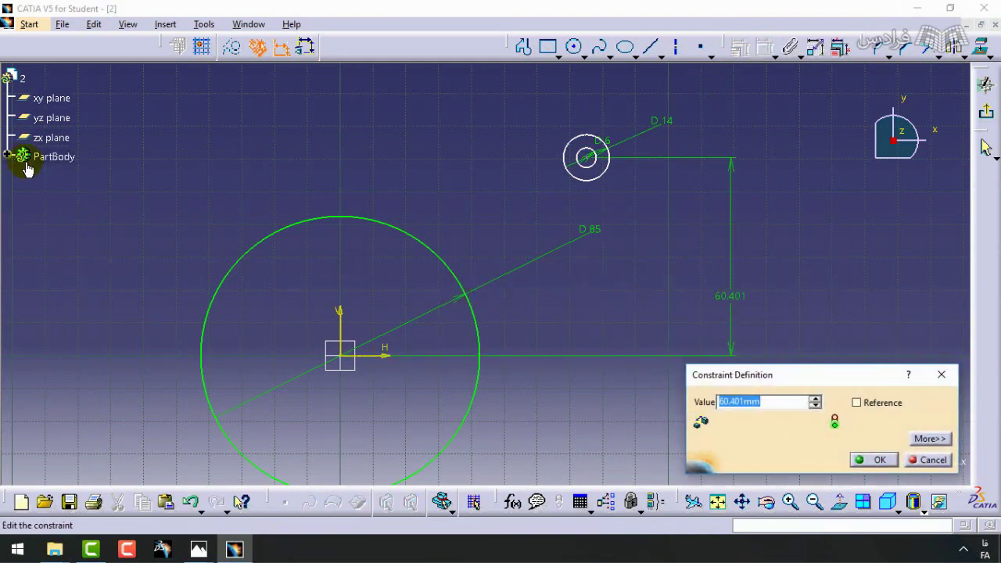
{"action": "type", "text": "52"}
{"action": "key", "text": "Return"}
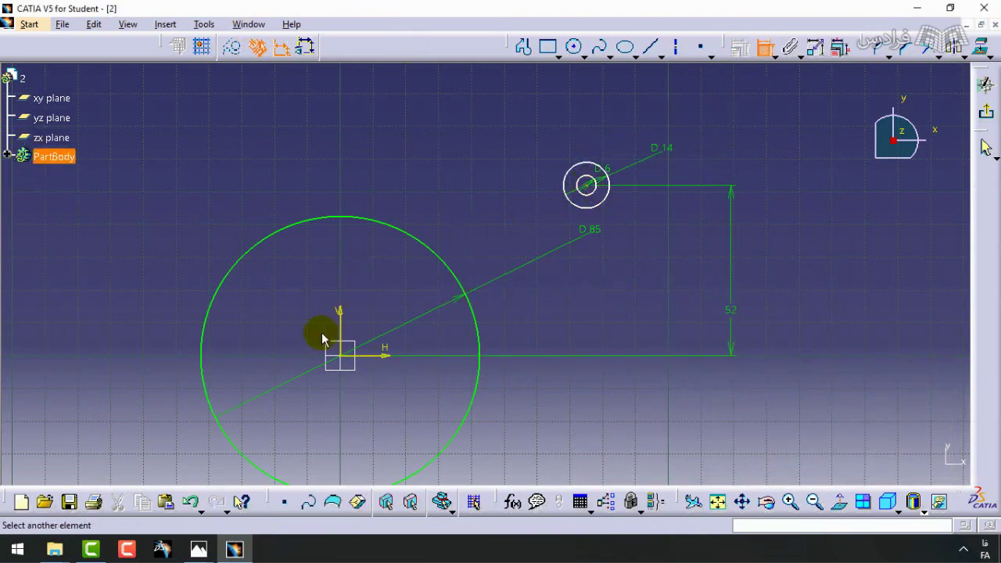
- Constrain the horizontal distance from the vertical axis to the centre of the concentric circles to 47 mm
{"action": "left_click", "coordinate": [323, 338]}
{"action": "double_click", "coordinate": [458, 78]}
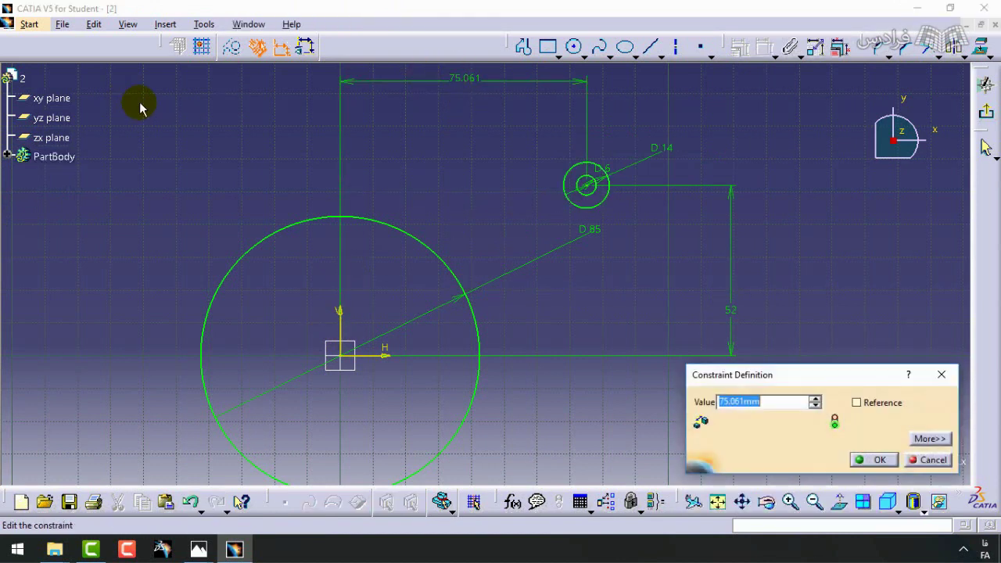
{"action": "type", "text": "47"}
{"action": "key", "text": "Return"}
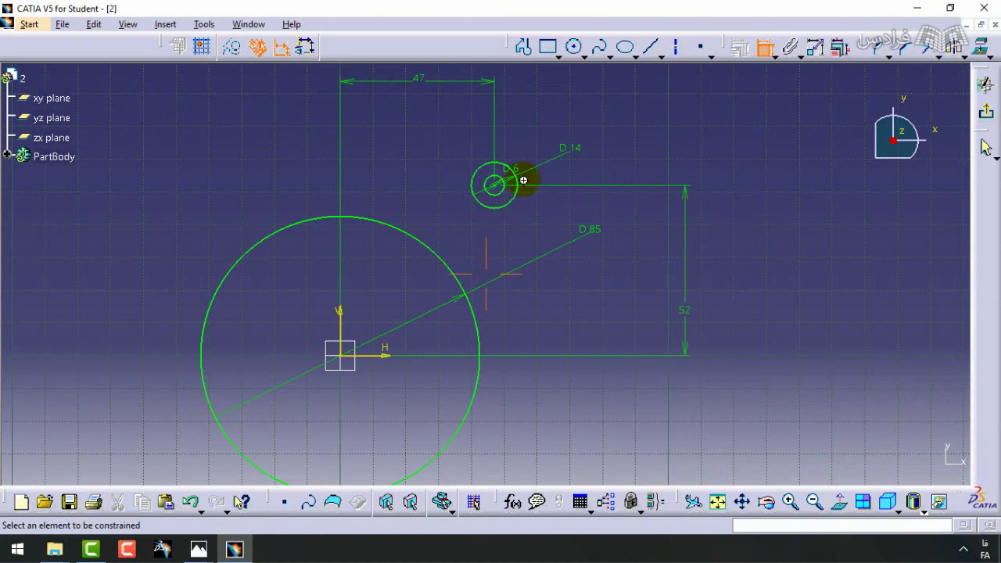
- Set the diameter of the inner concentric circle to 12 mm
{"action": "mouse_move", "coordinate": [523, 180]}
{"action": "middle_mouse_down"}
{"action": "mouse_move", "coordinate": [503, 161]}
{"action": "mouse_move", "coordinate": [548, 186]}
{"action": "middle_mouse_up"}
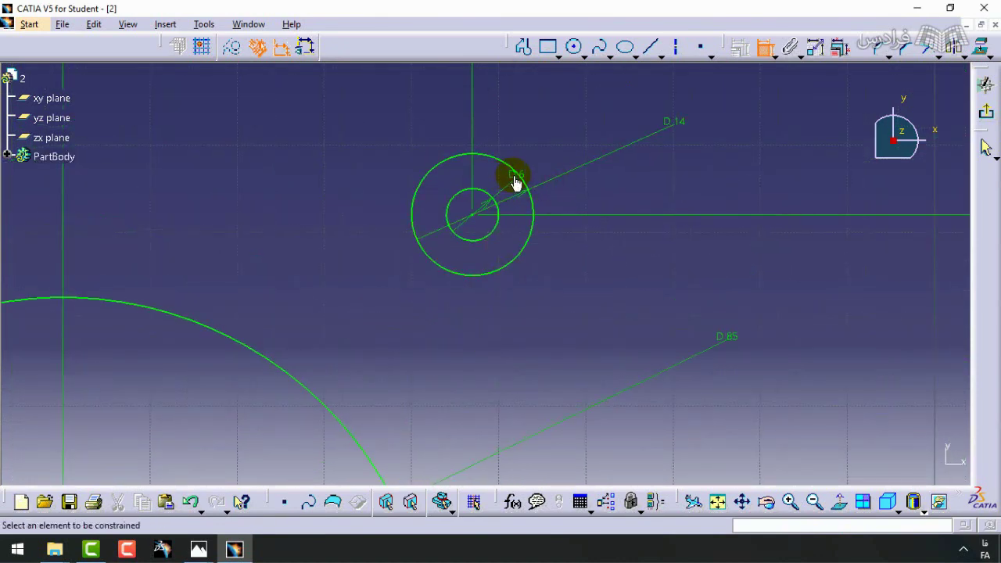
{"action": "double_click", "coordinate": [515, 179]}
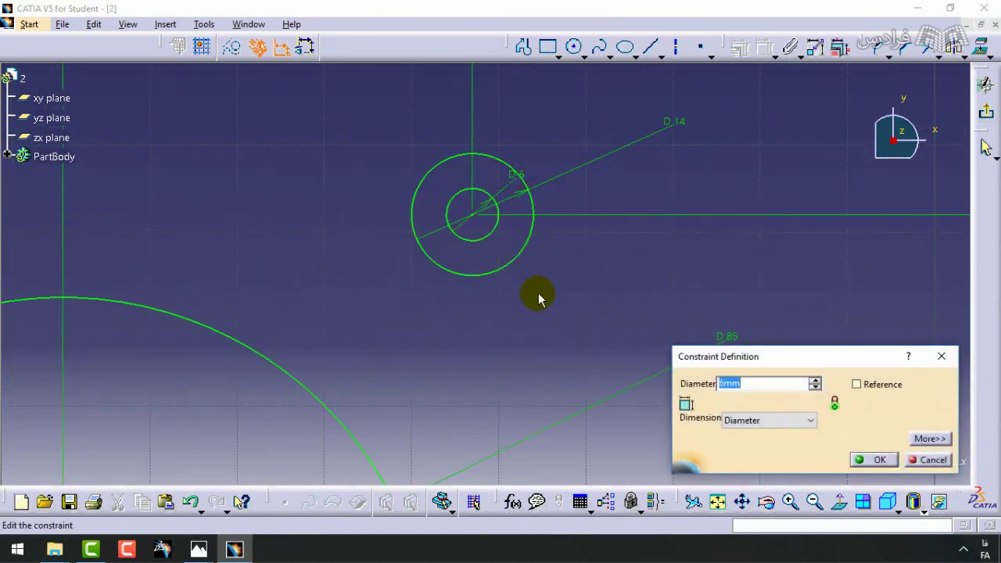
{"action": "type", "text": "12"}
{"action": "key", "text": "Return"}
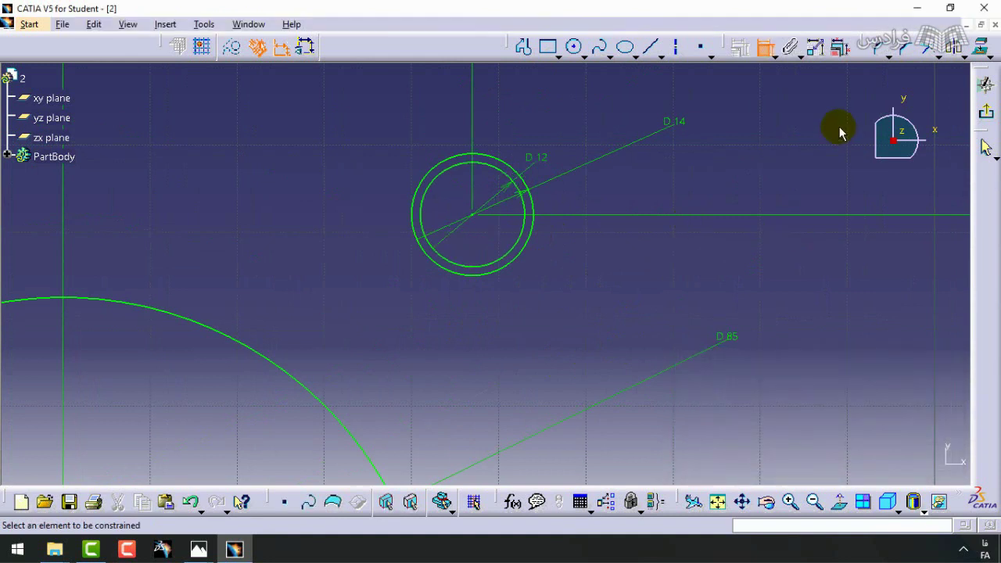
- Set the diameter of the outer concentric corner circle to 28 mm
{"action": "double_click", "coordinate": [678, 125]}
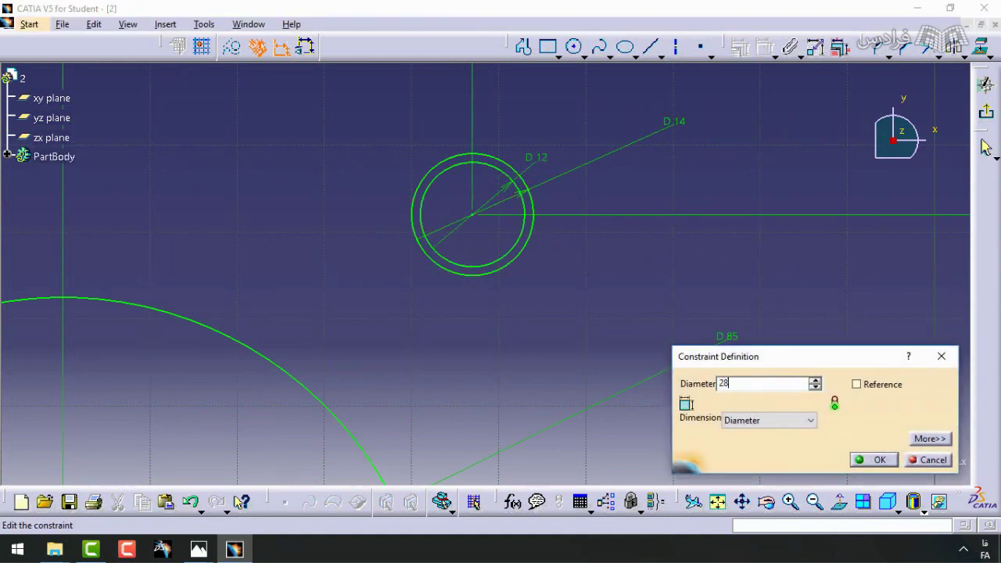
{"action": "type", "text": "28"}
{"action": "key", "text": "Return"}
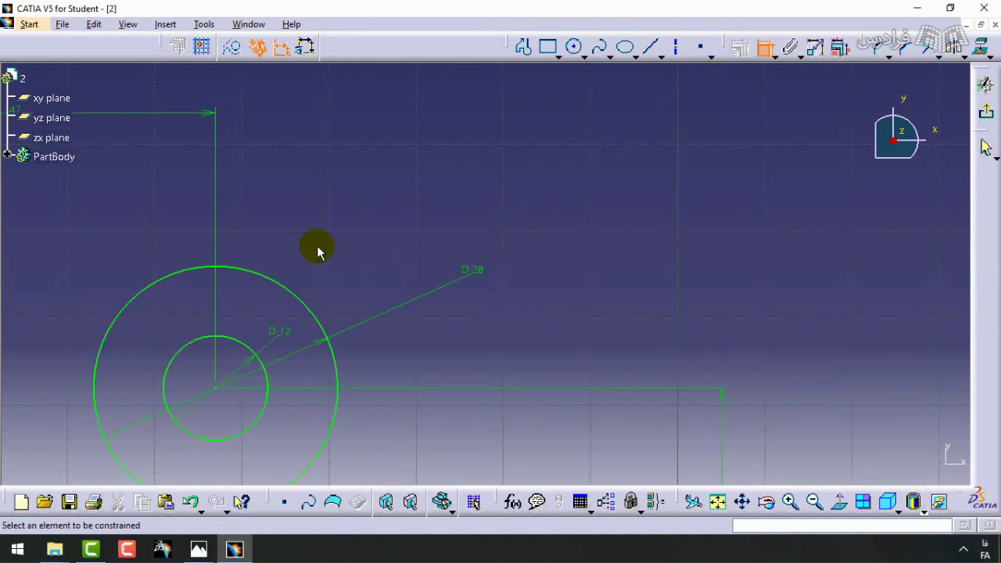
{"action": "mouse_move", "coordinate": [317, 250]}
{"action": "middle_mouse_down"}
{"action": "mouse_move", "coordinate": [618, 74]}
{"action": "mouse_move", "coordinate": [611, 222]}
{"action": "mouse_move", "coordinate": [721, 107]}
{"action": "middle_mouse_up"}
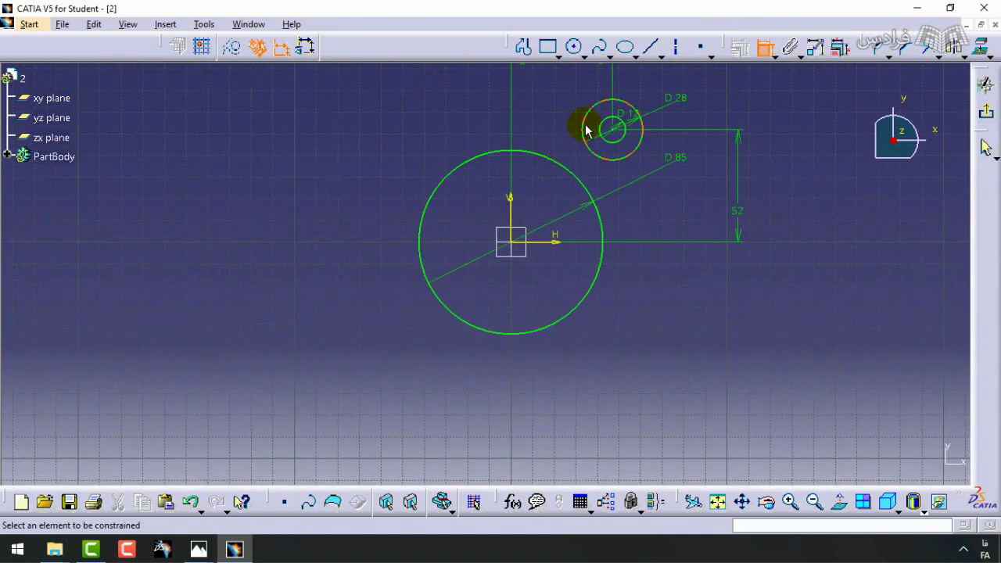
{"action": "mouse_move", "coordinate": [643, 145]}
{"action": "middle_mouse_down"}
{"action": "mouse_move", "coordinate": [555, 264]}
{"action": "mouse_move", "coordinate": [574, 258]}
{"action": "middle_mouse_up"}
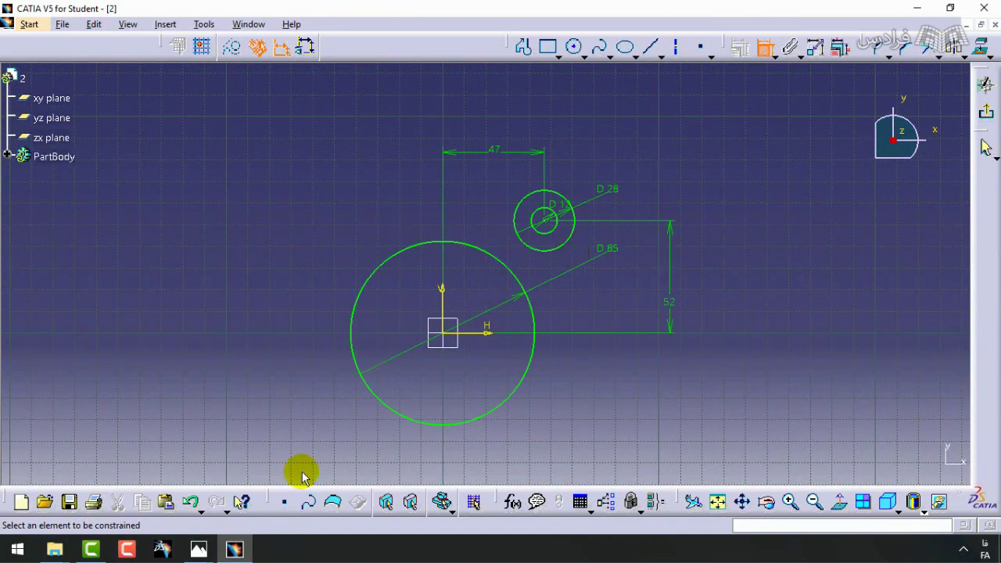
- Check the outer side edge and connecting arc in the reference drawing 2.jpg in Photos, and return to CATIA
{"action": "mouse_move", "coordinate": [198, 549]}
{"action": "left_click", "coordinate": [273, 499]}
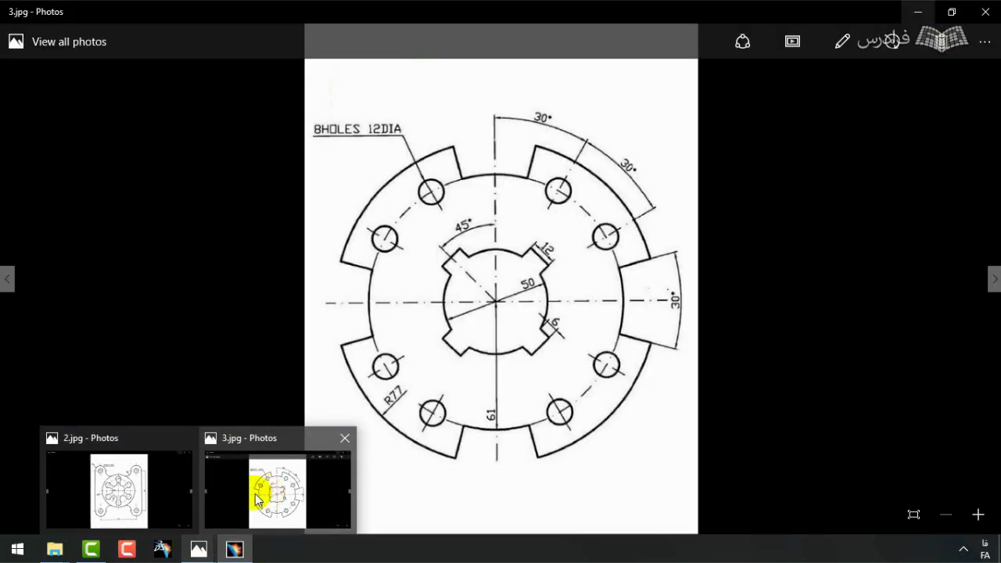
{"action": "left_click", "coordinate": [129, 486]}
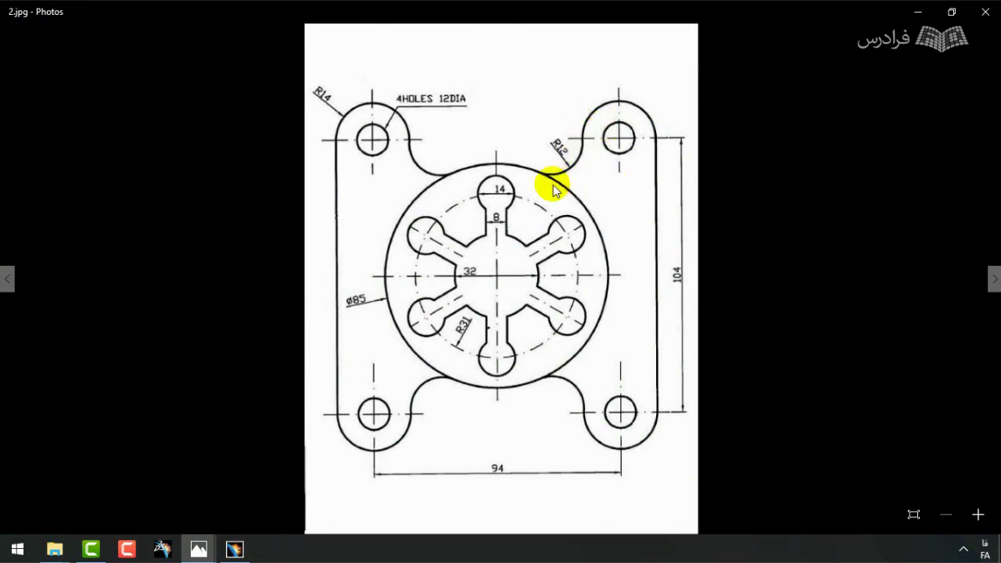
{"action": "left_click", "coordinate": [918, 14]}
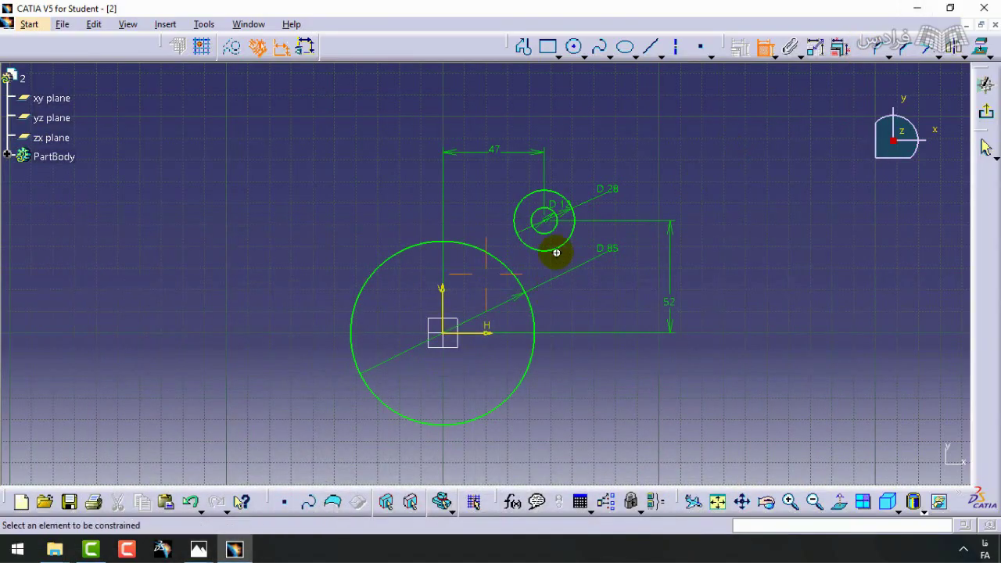
- Draw a line about 53 mm long from the 28 mm circle's outermost side point down to the horizontal axis
{"action": "middle_click_drag", "start_coordinate": [556, 253], "coordinate": [555, 217], "text": "ctrl"}
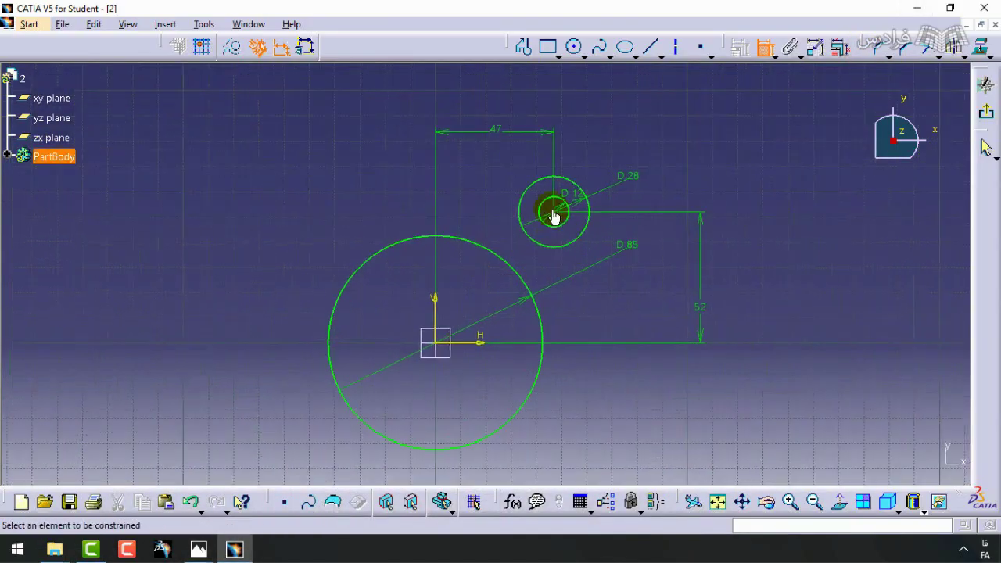
{"action": "left_click", "coordinate": [647, 49]}
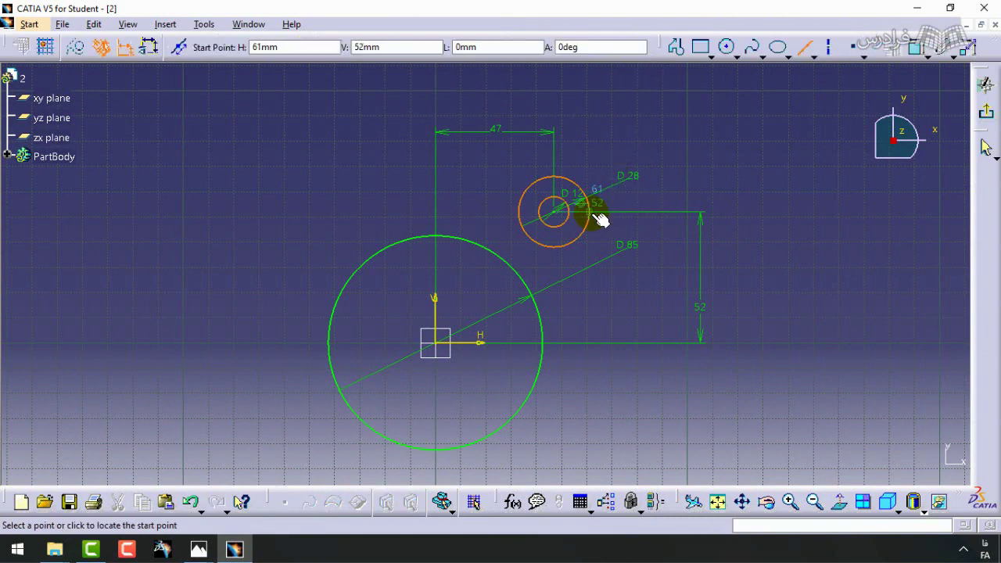
{"action": "left_click", "coordinate": [593, 212]}
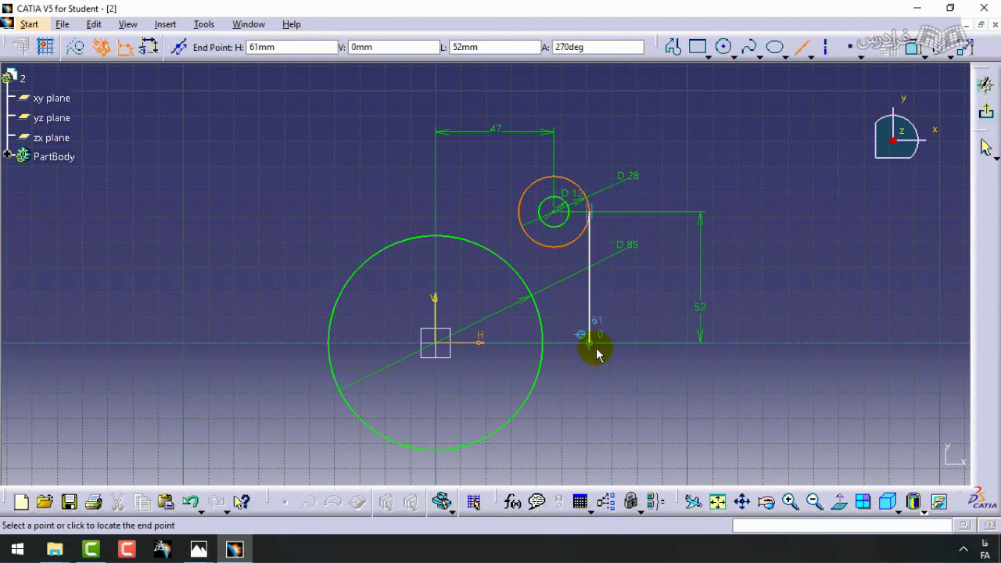
{"action": "left_click", "coordinate": [596, 352]}
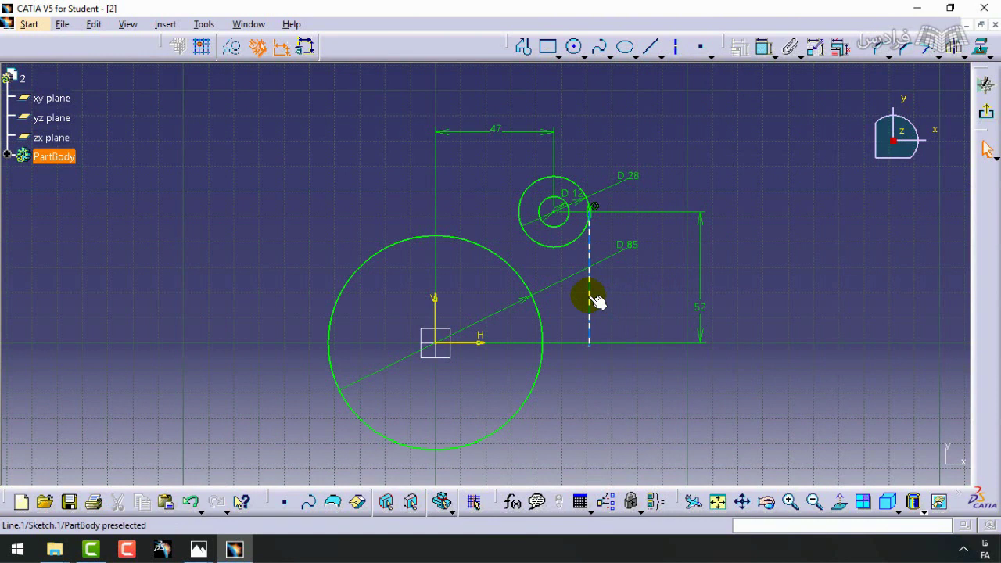
- Constrain the side line below the corner circle to be vertical
{"action": "left_click", "coordinate": [595, 301]}
{"action": "left_click", "coordinate": [764, 46]}
{"action": "right_click", "coordinate": [635, 283]}
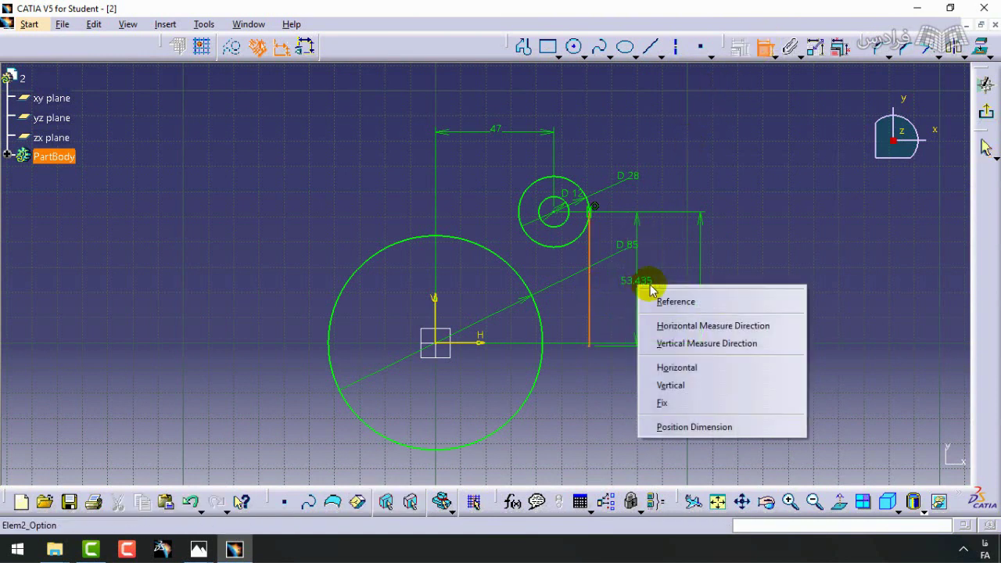
{"action": "left_click", "coordinate": [670, 386]}
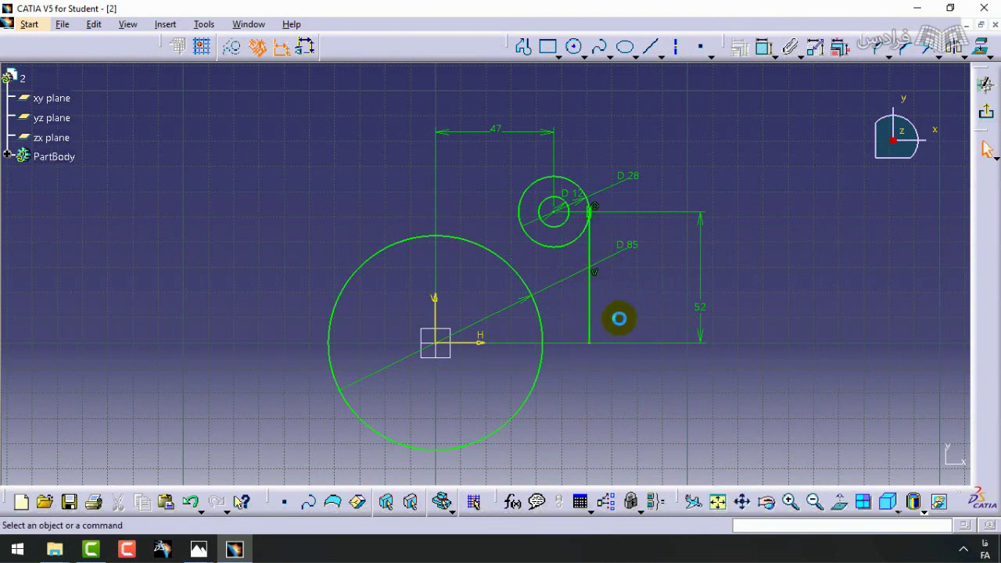
- Make the side line's lower endpoint coincident with the horizontal axis
{"action": "left_click", "coordinate": [588, 357]}
{"action": "left_click", "coordinate": [764, 46]}
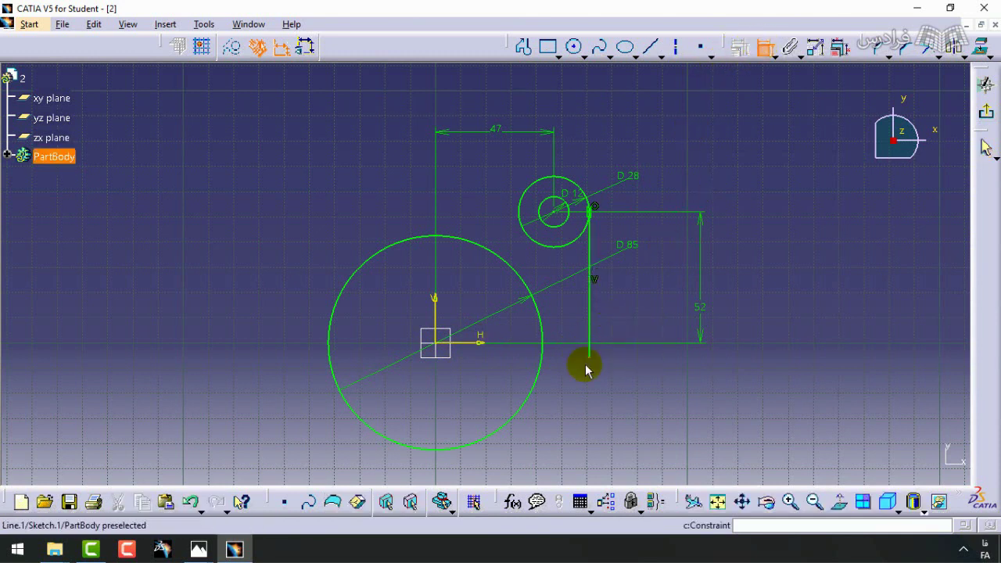
{"action": "left_click", "coordinate": [480, 344]}
{"action": "right_click", "coordinate": [652, 357]}
{"action": "left_click", "coordinate": [662, 420]}
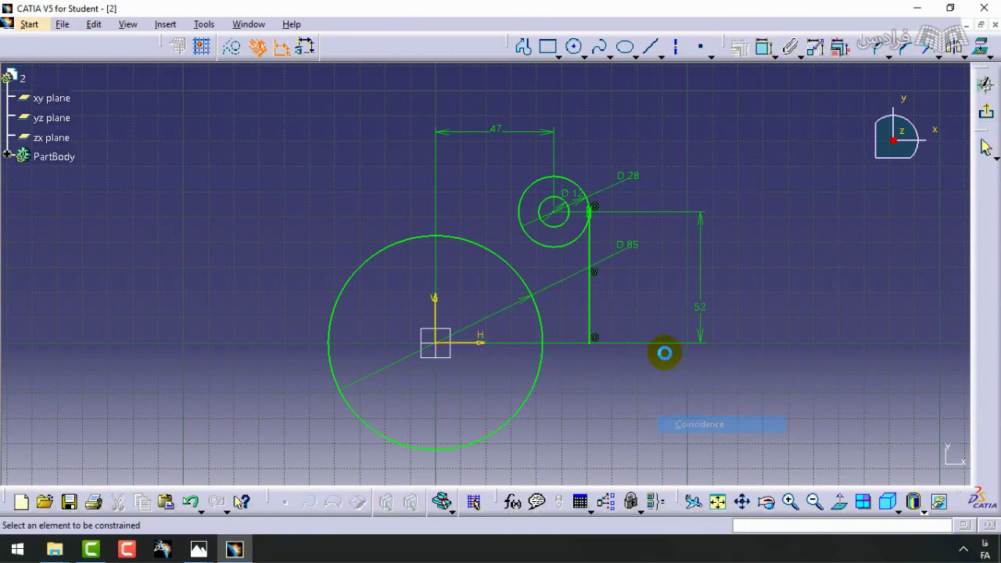
- Sketch a three-point arc with a radius of about 11 mm from the 28 mm circle to the central circle
{"action": "left_click", "coordinate": [567, 50]}
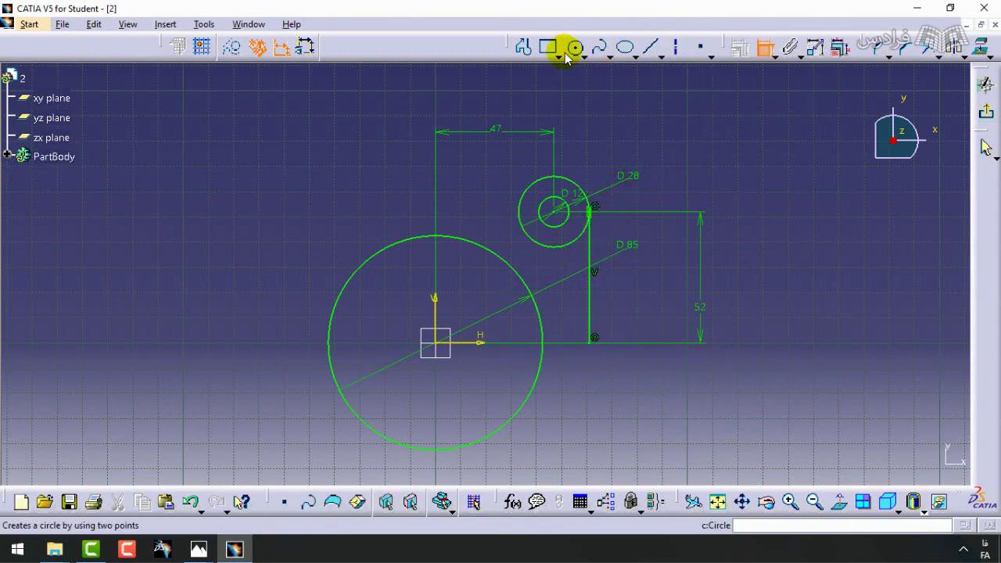
{"action": "left_click", "coordinate": [583, 55]}
{"action": "left_click", "coordinate": [599, 196]}
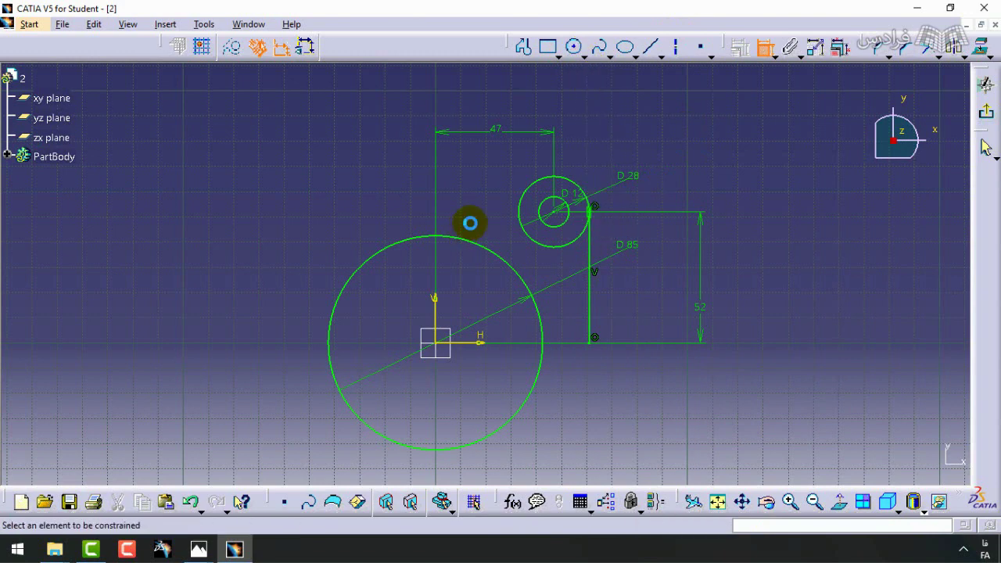
{"action": "mouse_move", "coordinate": [490, 200]}
{"action": "middle_mouse_down"}
{"action": "mouse_move", "coordinate": [480, 94]}
{"action": "mouse_move", "coordinate": [555, 237]}
{"action": "middle_mouse_up"}
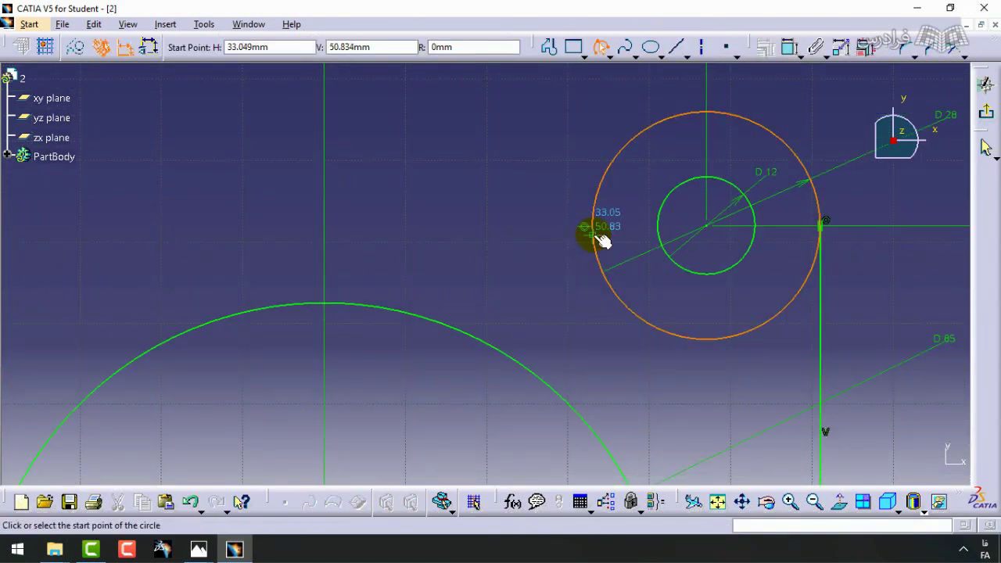
{"action": "left_click", "coordinate": [596, 229]}
{"action": "left_click", "coordinate": [480, 332]}
{"action": "left_click", "coordinate": [556, 324]}
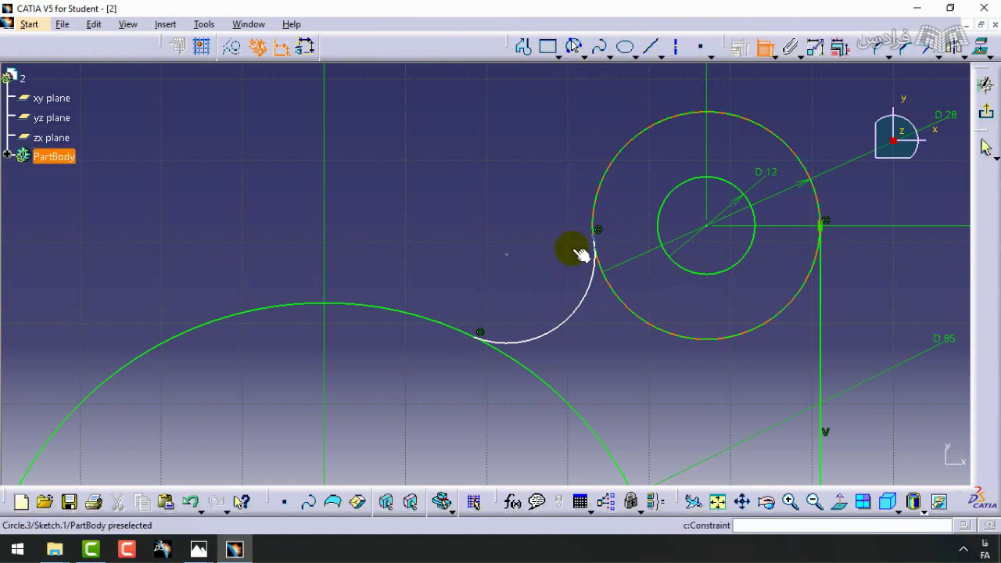
- Constrain the connecting arc tangent to both the 28 mm corner circle and the 85 mm central circle
{"action": "left_click", "coordinate": [595, 271]}
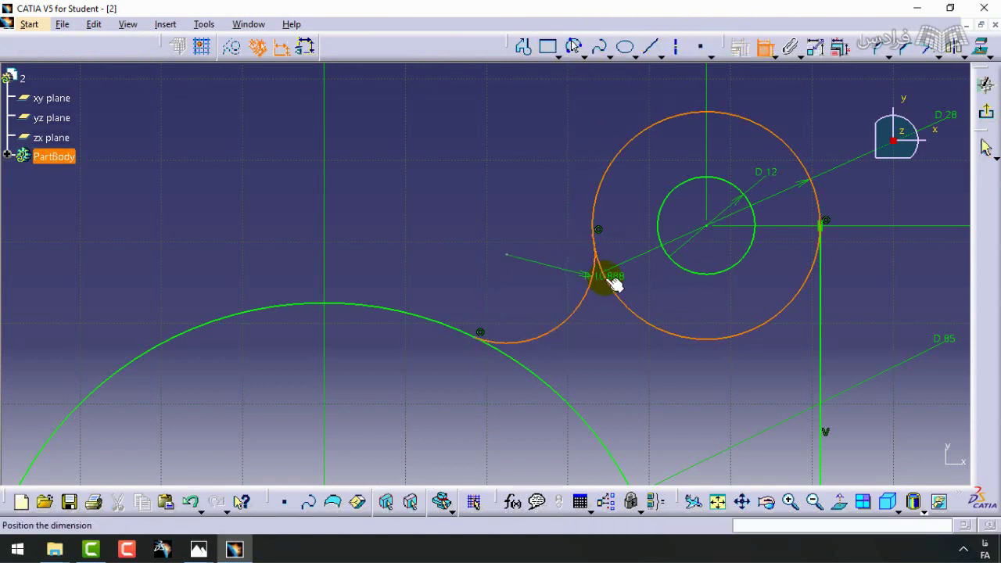
{"action": "right_click", "coordinate": [552, 194]}
{"action": "left_click", "coordinate": [569, 316]}
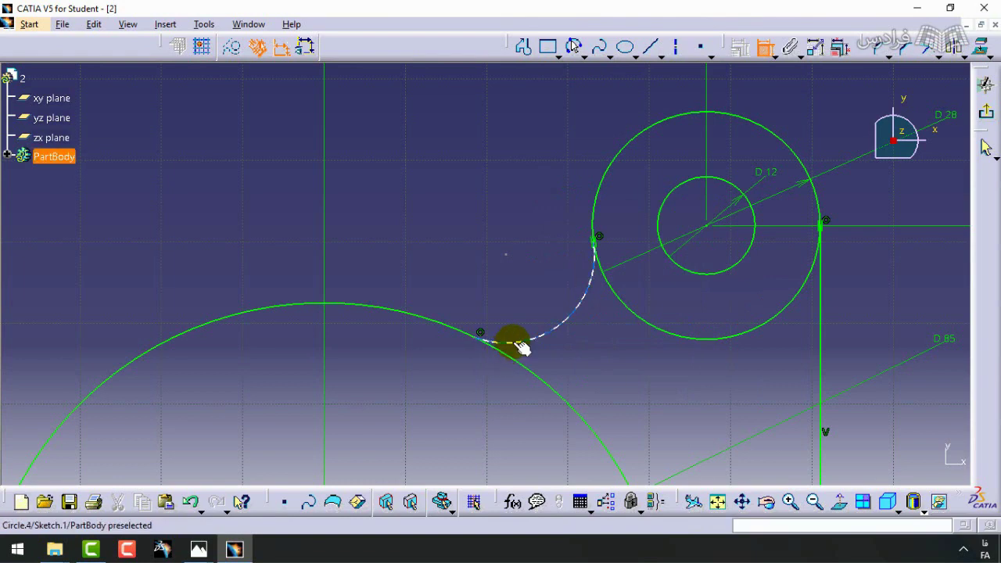
{"action": "left_click", "coordinate": [506, 360]}
{"action": "right_click", "coordinate": [457, 249]}
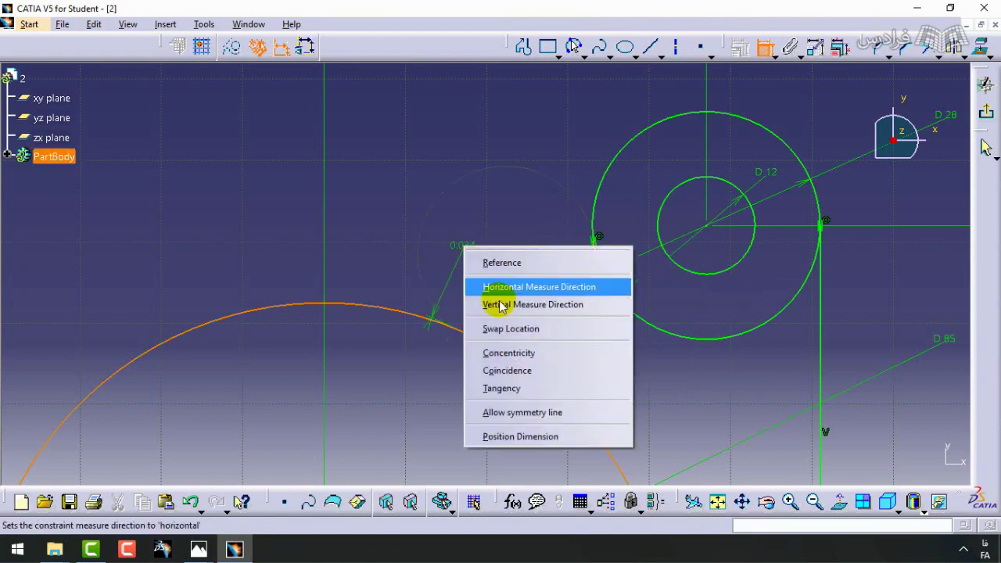
{"action": "left_click", "coordinate": [512, 387]}
- Check the connecting arc's radius in the reference drawing 2.jpg and constrain it to 12 mm in the CATIA sketch
{"action": "left_click", "coordinate": [199, 550]}
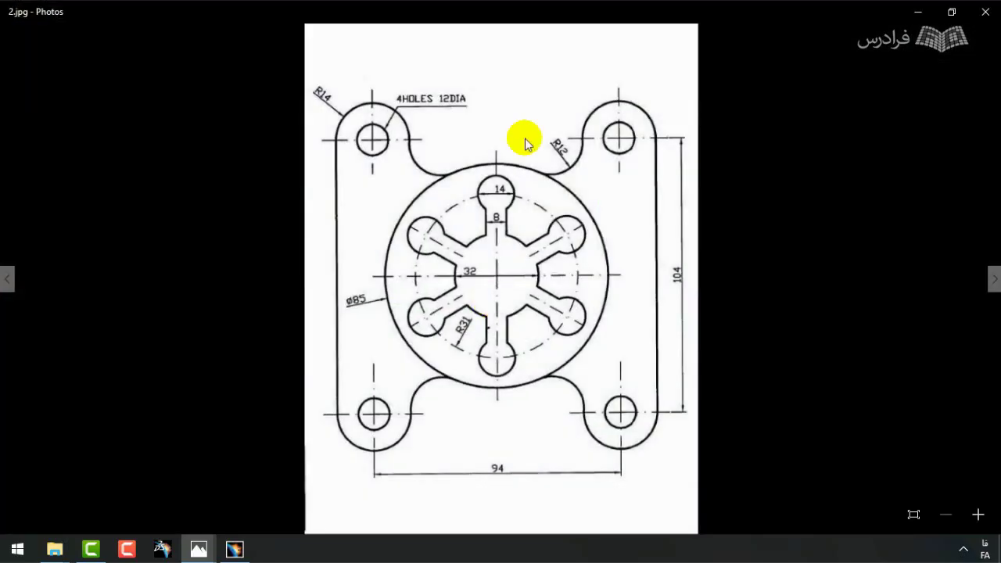
{"action": "left_click", "coordinate": [919, 12]}
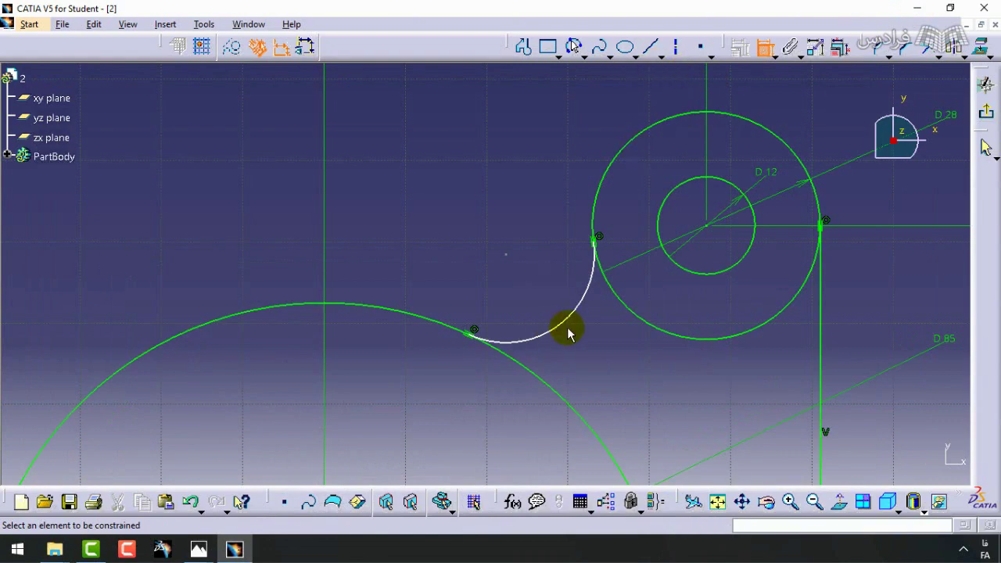
{"action": "left_click", "coordinate": [567, 333]}
{"action": "double_click", "coordinate": [546, 305]}
{"action": "type", "text": "12"}
{"action": "key", "text": "Return"}
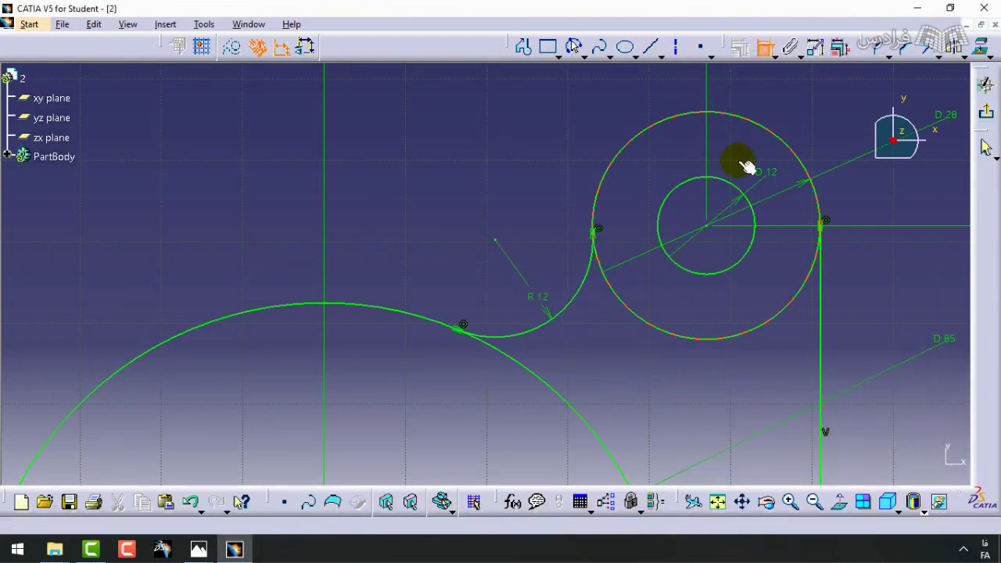
- Mirror the corner circles, connecting arc and side line about the horizontal axis
{"action": "mouse_move", "coordinate": [747, 166]}
{"action": "middle_mouse_down"}
{"action": "mouse_move", "coordinate": [748, 141]}
{"action": "mouse_move", "coordinate": [730, 297]}
{"action": "mouse_move", "coordinate": [777, 207]}
{"action": "middle_mouse_up"}
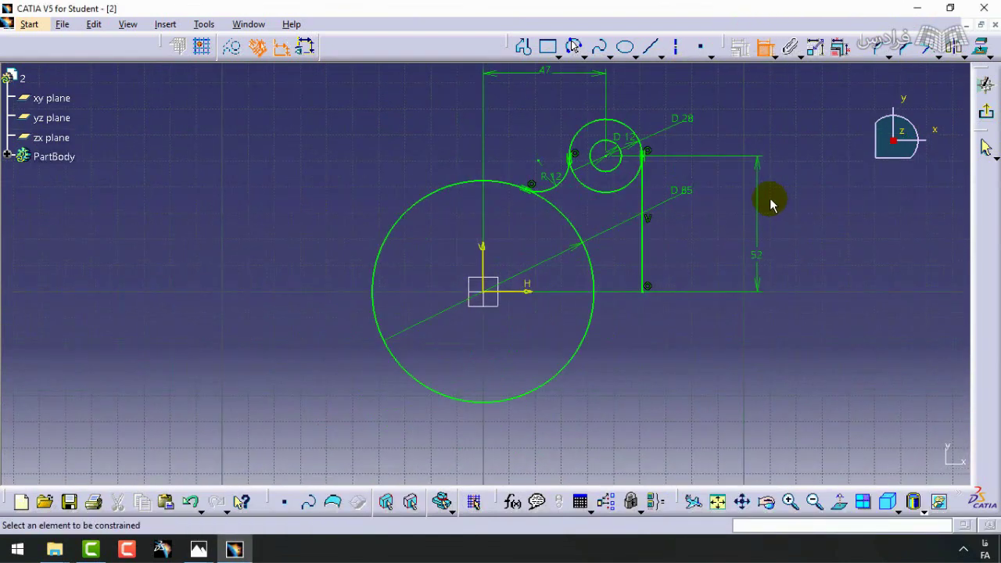
{"action": "middle_click_drag", "start_coordinate": [677, 118], "coordinate": [665, 179]}
{"action": "left_click", "coordinate": [760, 49]}
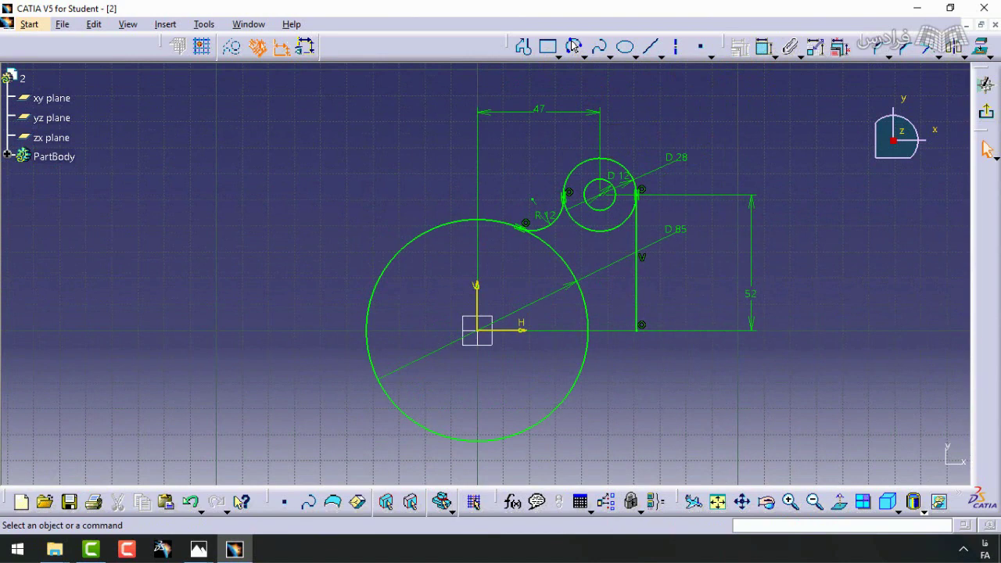
{"action": "left_click", "coordinate": [643, 239]}
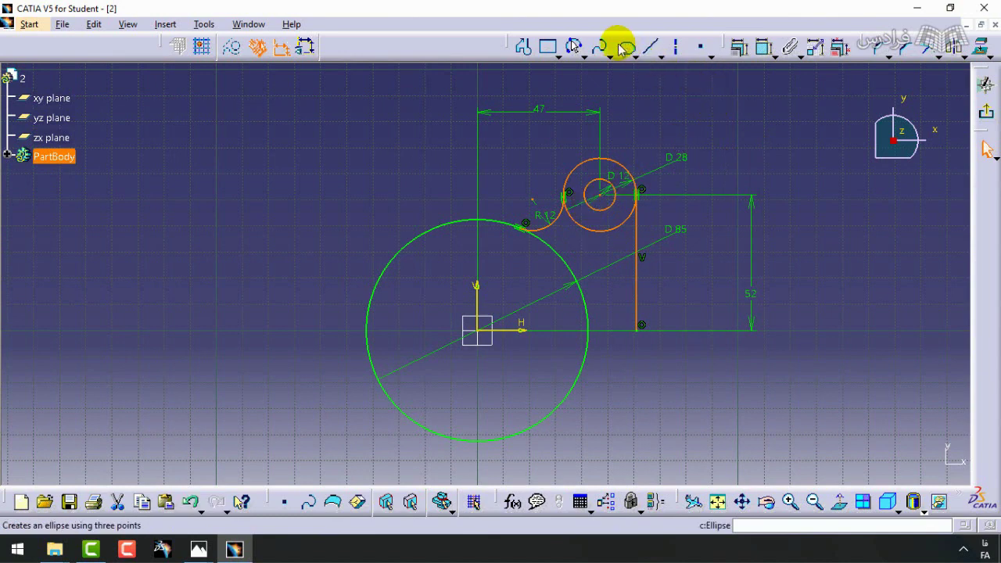
{"action": "left_click", "coordinate": [797, 51]}
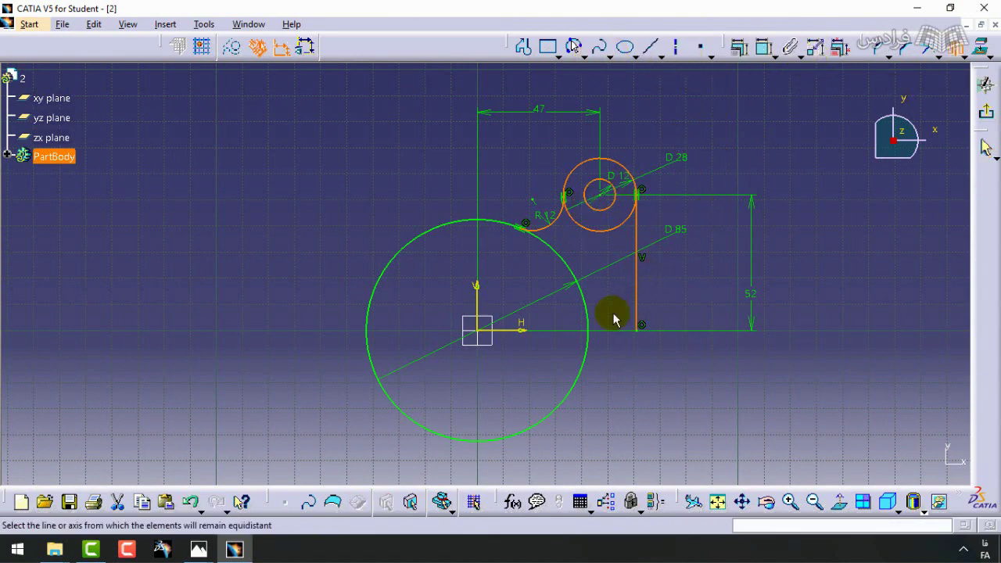
{"action": "left_click", "coordinate": [514, 334]}
{"action": "middle_click_drag", "start_coordinate": [599, 381], "coordinate": [599, 288]}
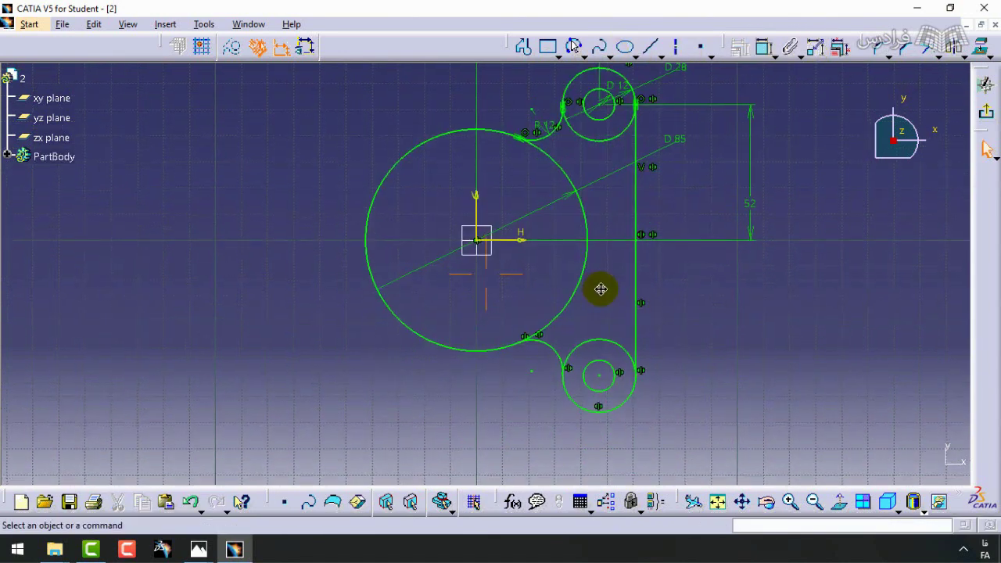
- Mirror both corner circle pairs, their connecting arcs and the side lines about the vertical axis
{"action": "left_click", "coordinate": [557, 347]}
{"action": "left_click", "coordinate": [595, 383], "text": "ctrl"}
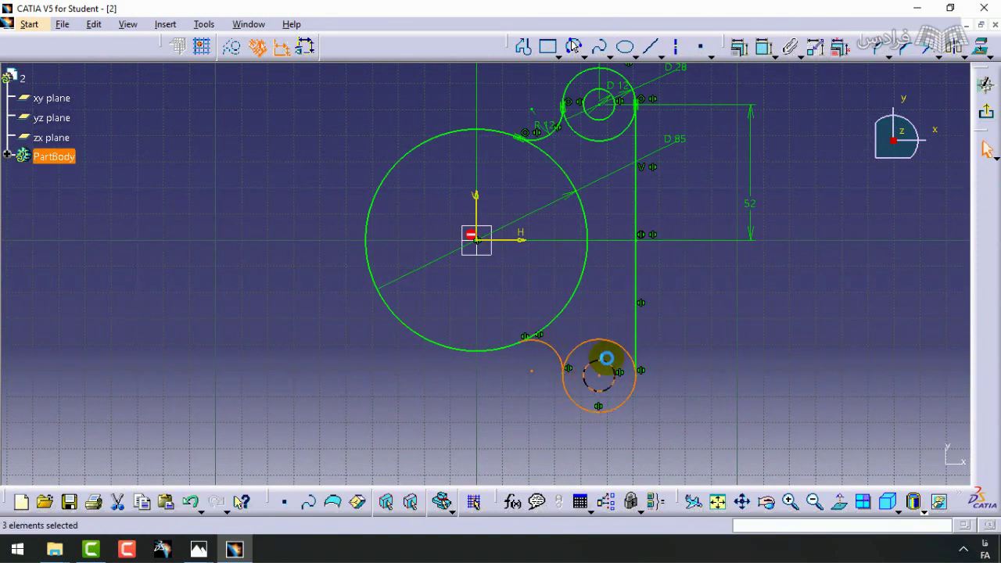
{"action": "left_click", "coordinate": [635, 265], "text": "ctrl"}
{"action": "middle_click_drag", "start_coordinate": [635, 222], "coordinate": [640, 349]}
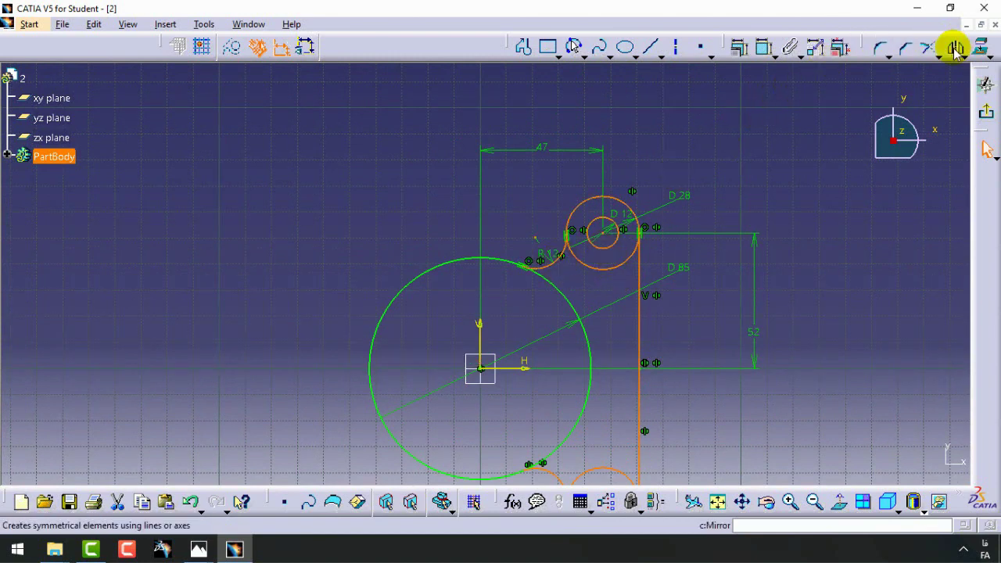
{"action": "left_click", "coordinate": [480, 307]}
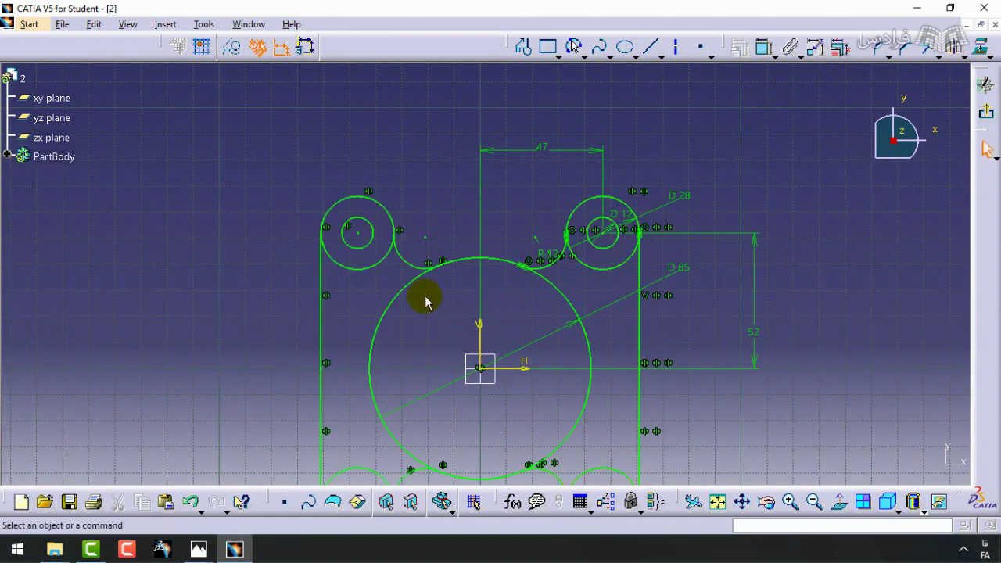
{"action": "middle_click_drag", "start_coordinate": [485, 259], "coordinate": [494, 291], "text": "ctrl"}
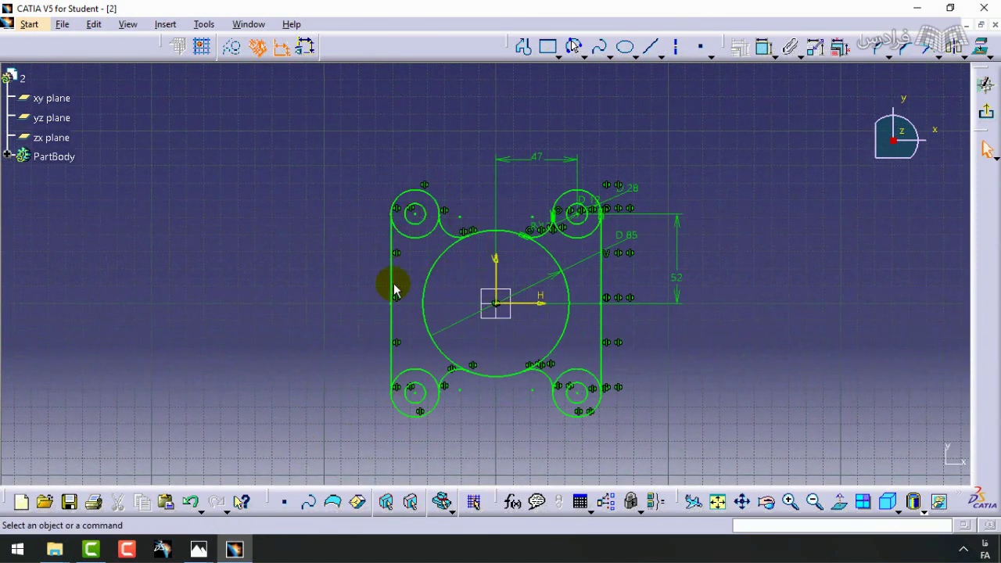
- Compare the mirrored outer outline with the reference drawing 2.jpg and return to the CATIA sketch
{"action": "left_click", "coordinate": [198, 549]}
{"action": "left_click", "coordinate": [102, 483]}
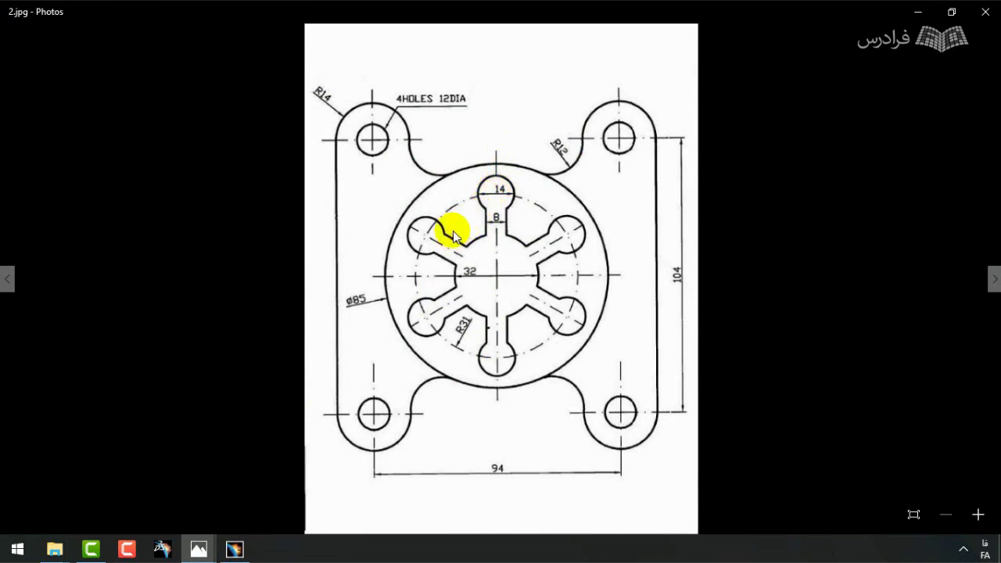
{"action": "left_click", "coordinate": [919, 13]}
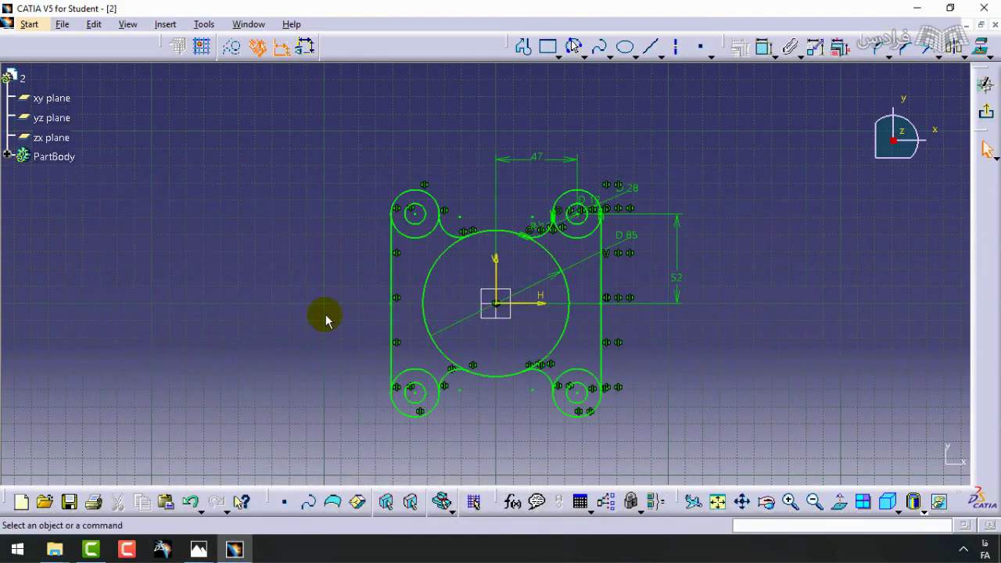
- Move the connecting arc's R 12 dimension to clear space beyond the upper-right corner circle
{"action": "left_click", "coordinate": [532, 247]}
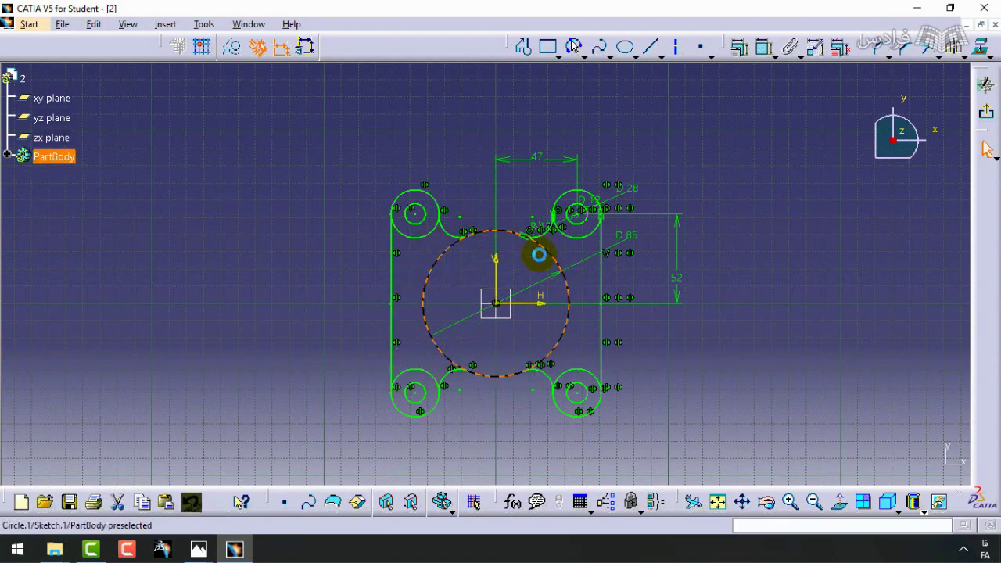
{"action": "left_click", "coordinate": [538, 247]}
{"action": "left_click", "coordinate": [532, 207]}
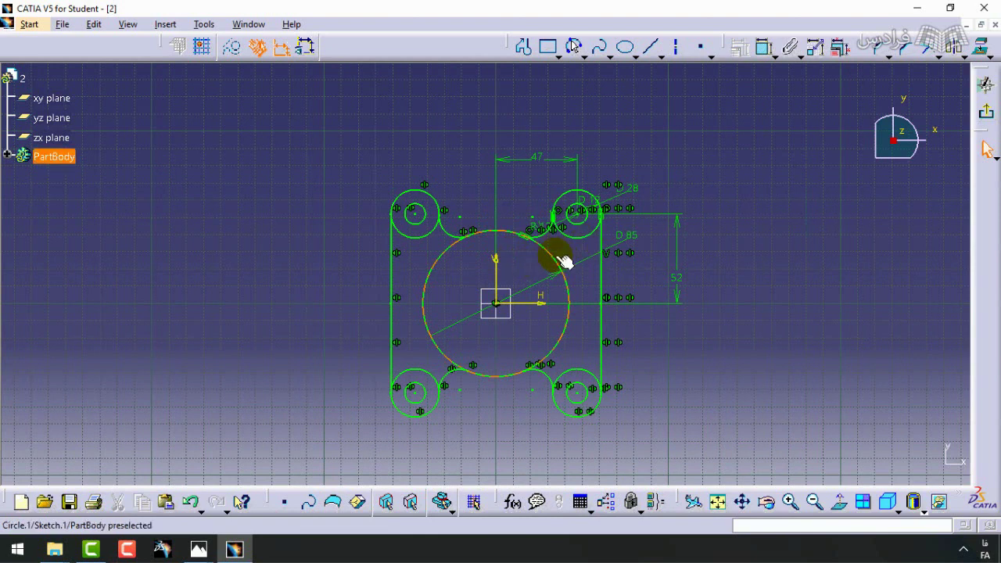
{"action": "left_click", "coordinate": [472, 240]}
{"action": "left_click", "coordinate": [674, 226]}
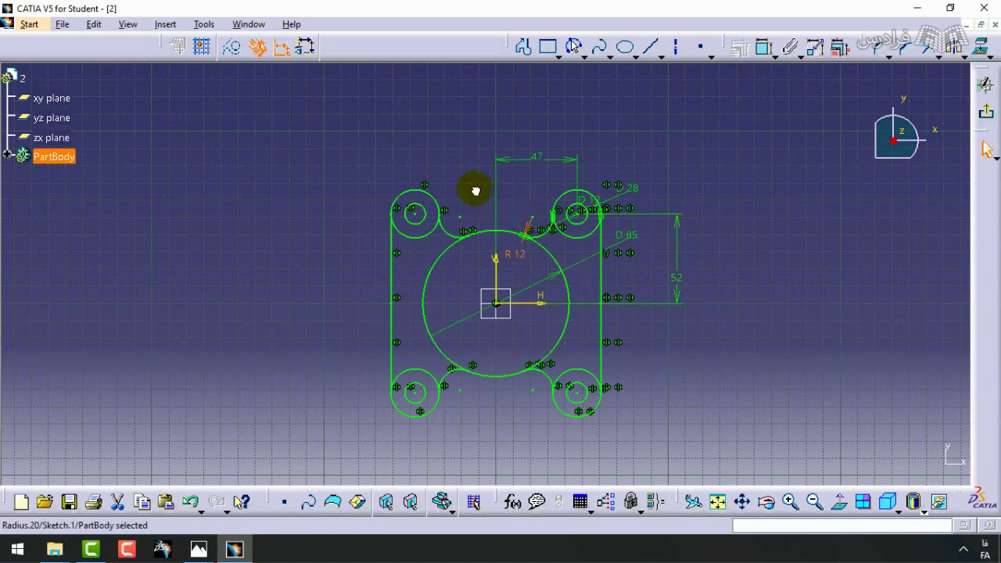
{"action": "left_click_drag", "start_coordinate": [475, 190], "coordinate": [636, 230]}
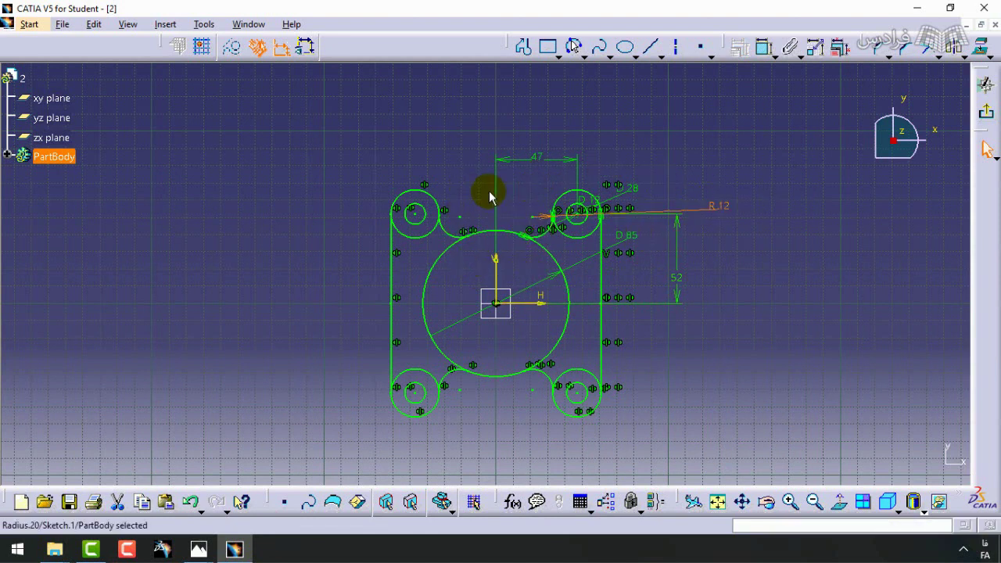
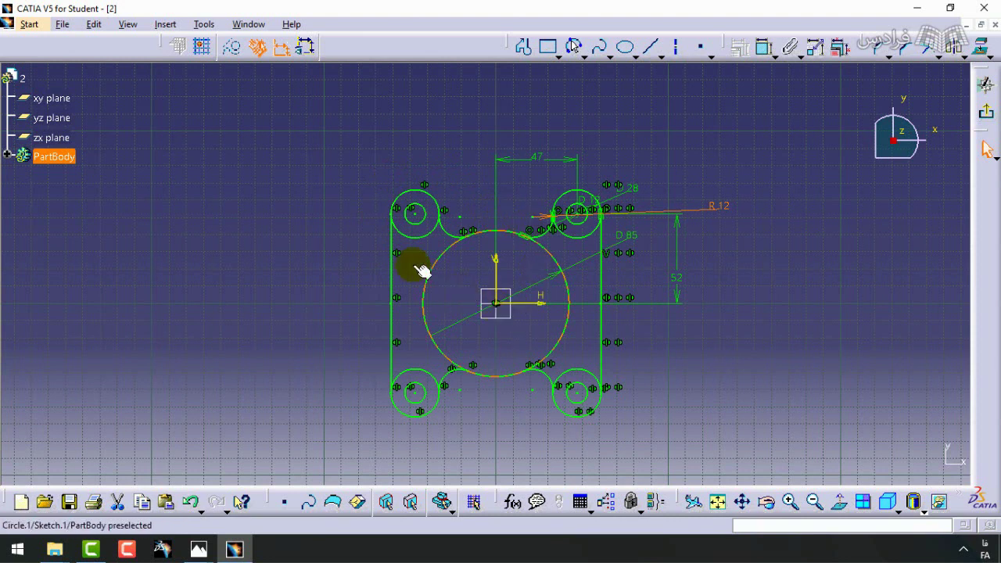
{"action": "left_click_drag", "start_coordinate": [716, 207], "coordinate": [695, 204]}
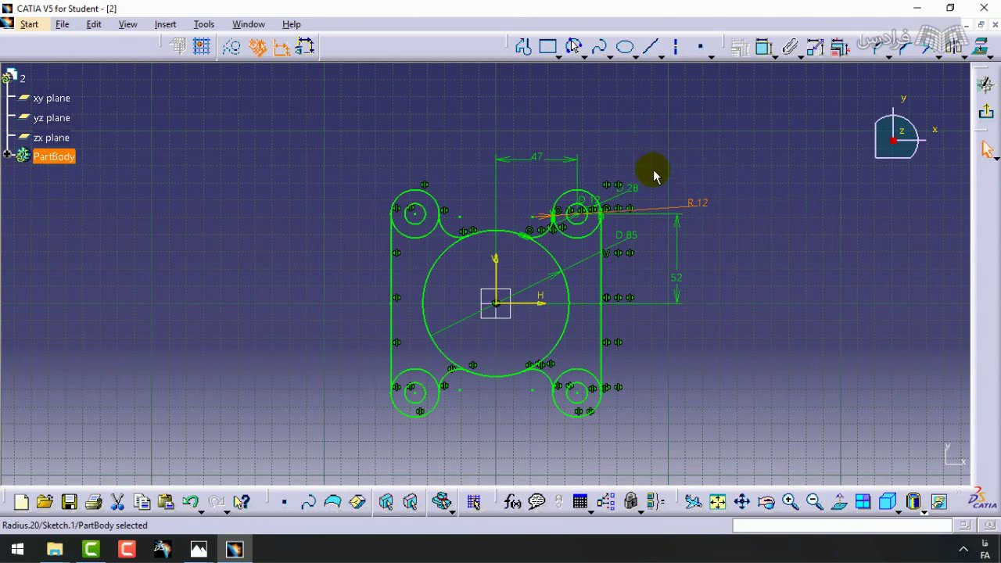
{"action": "left_click", "coordinate": [715, 100]}
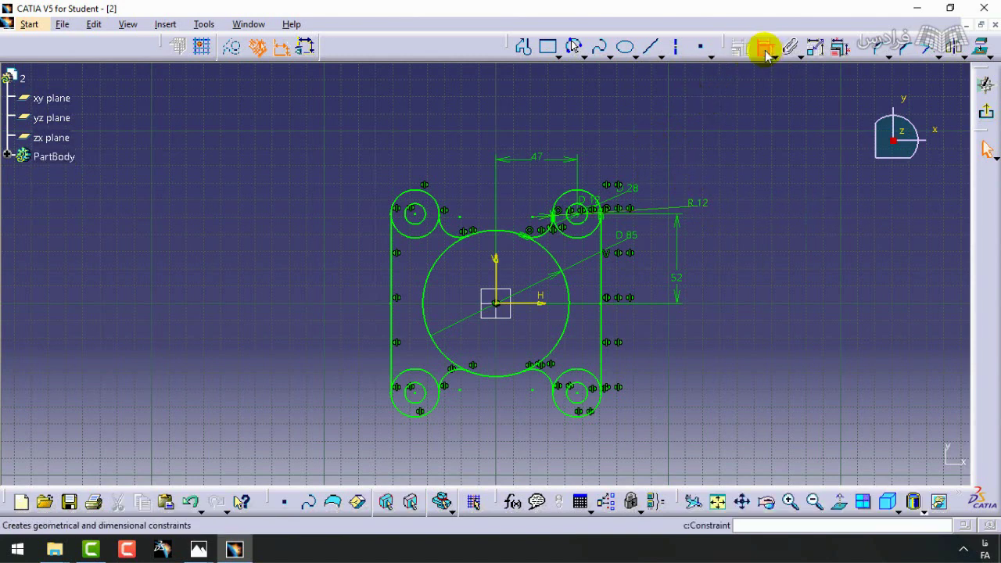
- Try a duplicate diameter constraint on the central 85 mm circle and delete it
{"action": "left_click", "coordinate": [766, 51]}
{"action": "left_click", "coordinate": [449, 264]}
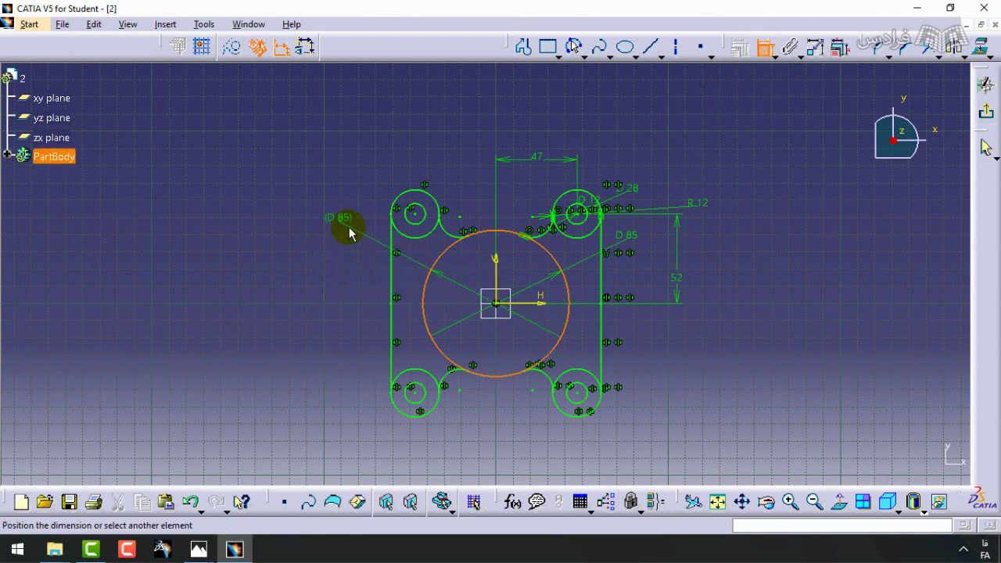
{"action": "left_click", "coordinate": [356, 245]}
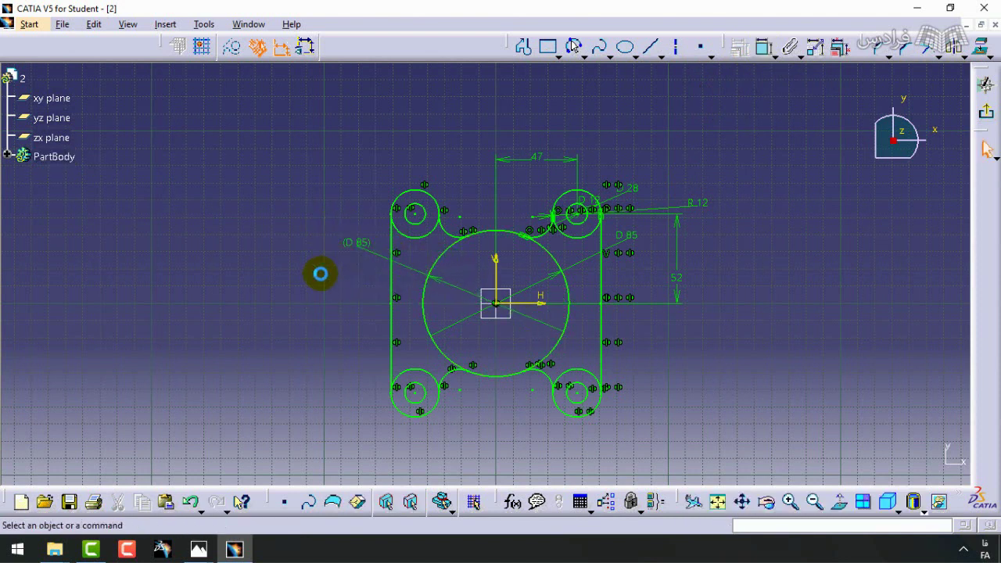
{"action": "right_click", "coordinate": [366, 243]}
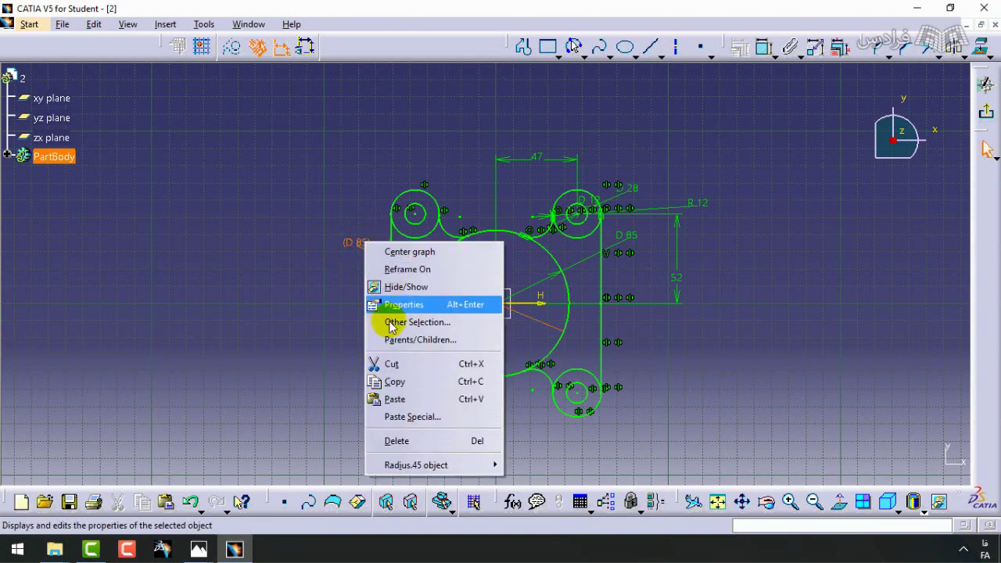
{"action": "left_click", "coordinate": [397, 441]}
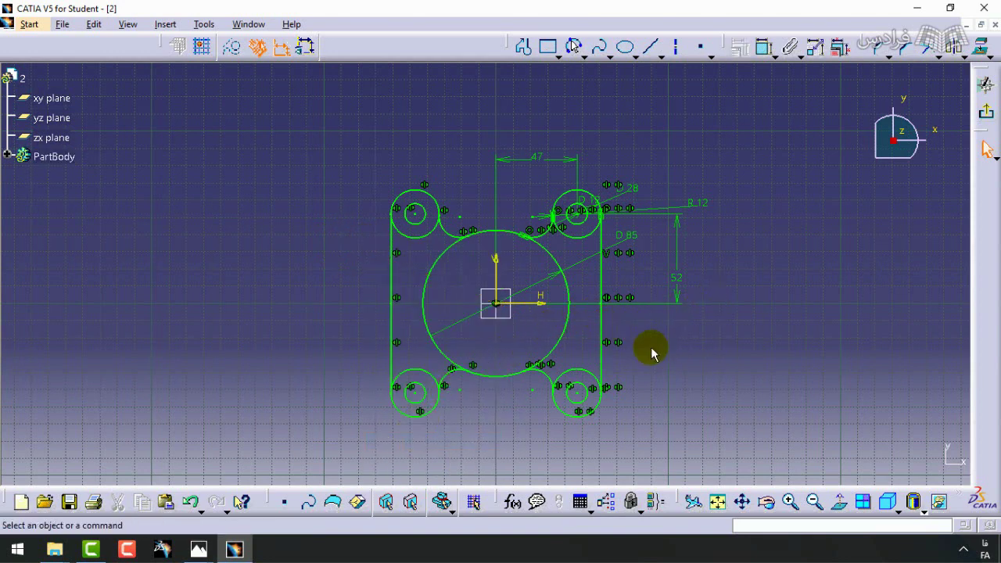
- Try an extra vertical distance constraint from the horizontal axis to the right side line's upper endpoint and delete it
{"action": "left_click", "coordinate": [763, 47]}
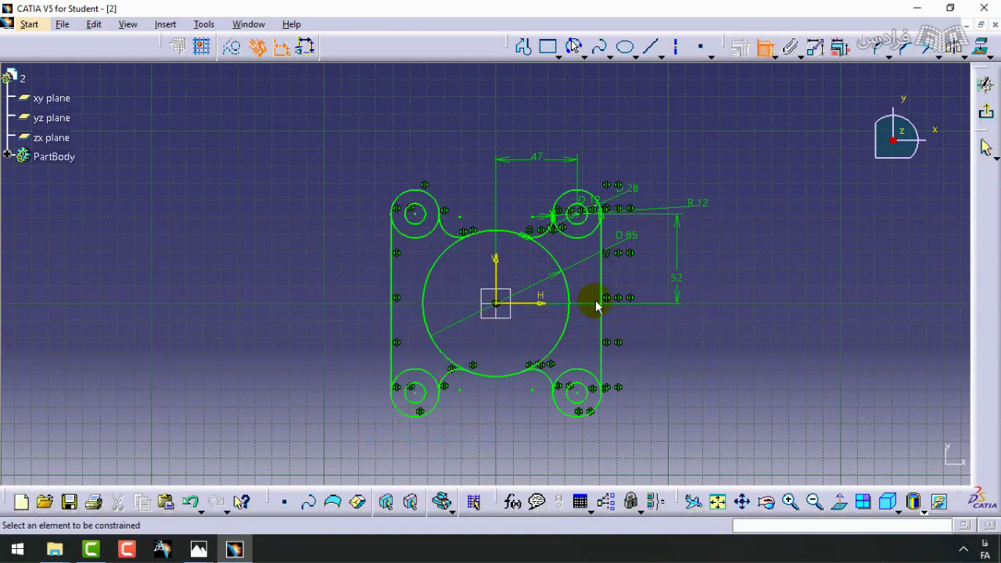
{"action": "left_click", "coordinate": [607, 305]}
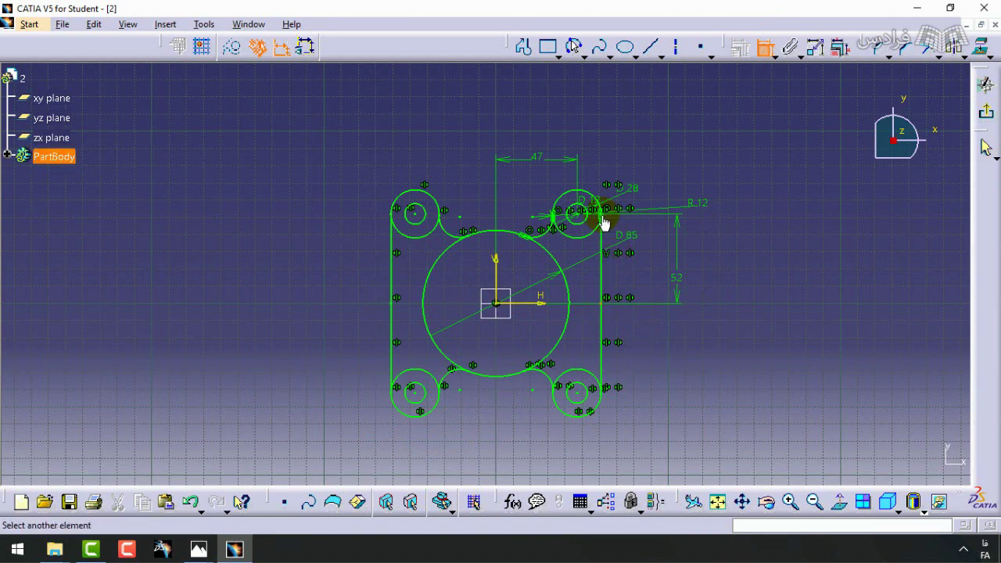
{"action": "left_click", "coordinate": [607, 217]}
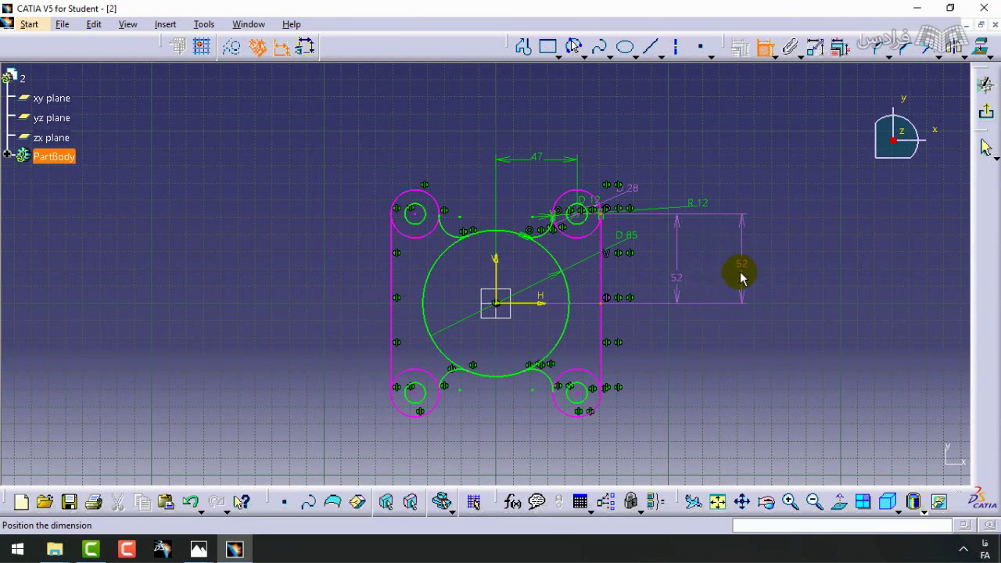
{"action": "left_click", "coordinate": [774, 266]}
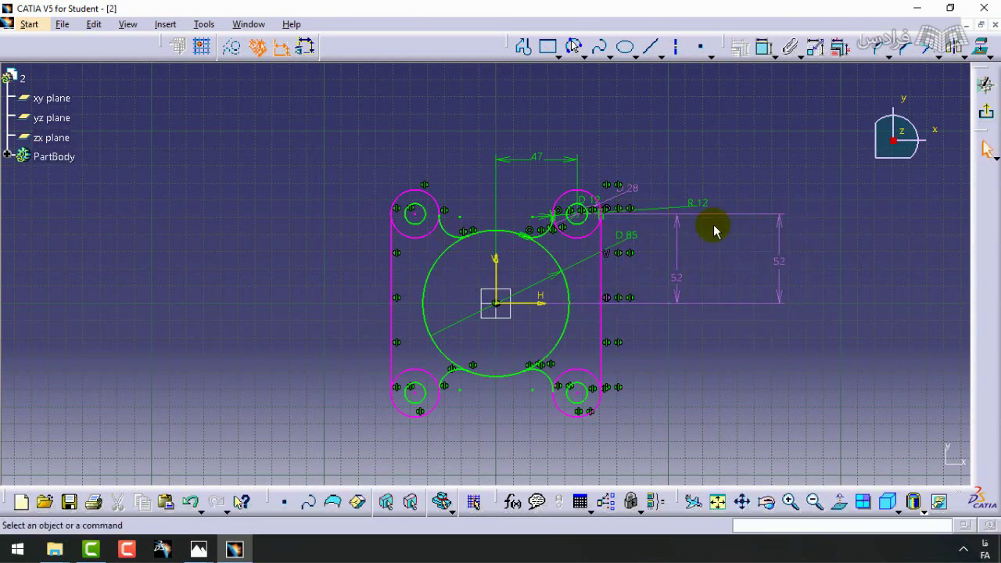
{"action": "right_click", "coordinate": [777, 269]}
{"action": "left_click", "coordinate": [809, 458]}
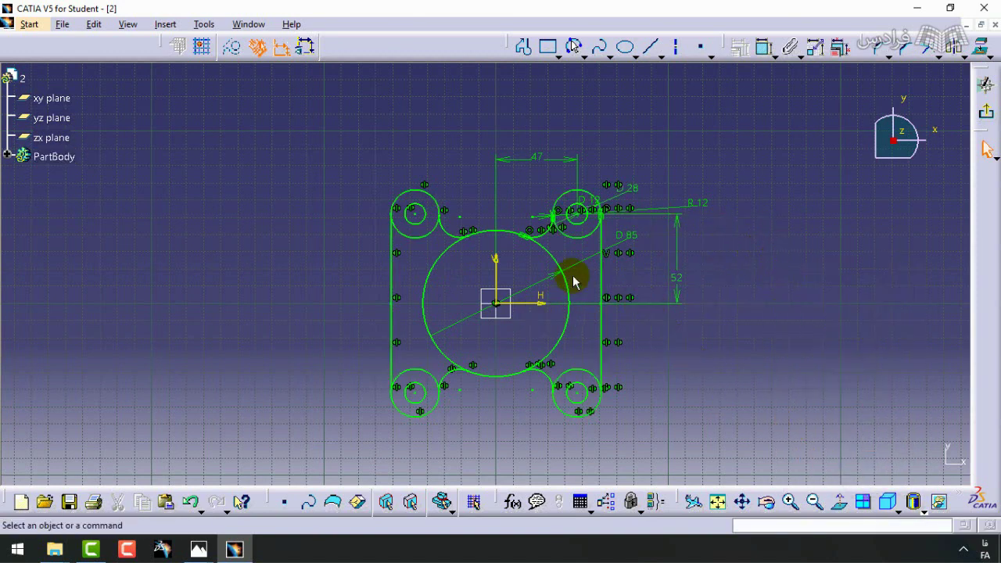
- Check the slot pitch circle in reference drawing 2.jpg and sketch it in CATIA, centred on the origin, with a 62 mm diameter constraint
{"action": "mouse_move", "coordinate": [574, 281]}
{"action": "middle_mouse_down"}
{"action": "mouse_move", "coordinate": [541, 274]}
{"action": "mouse_move", "coordinate": [527, 232]}
{"action": "middle_mouse_up"}
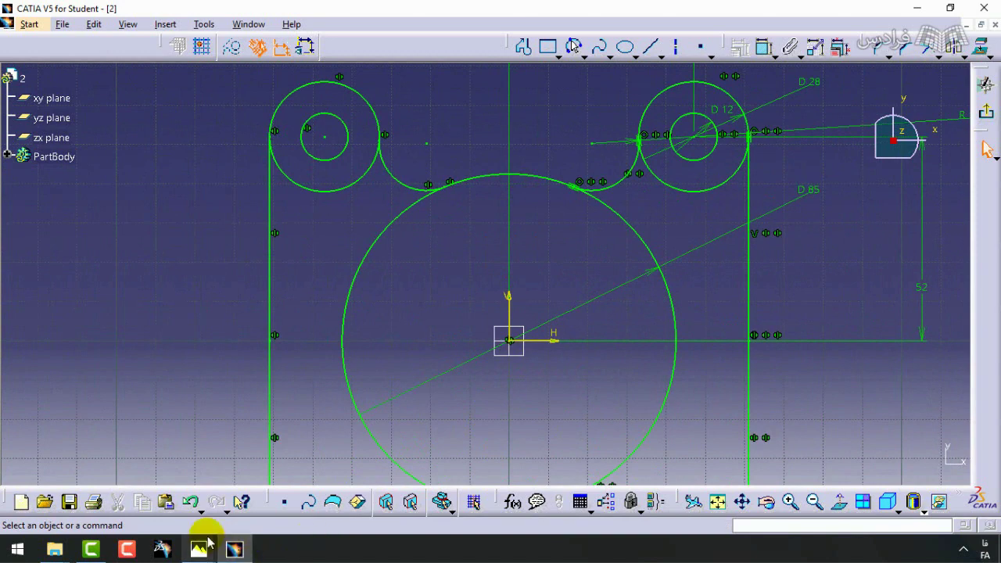
{"action": "mouse_move", "coordinate": [201, 544]}
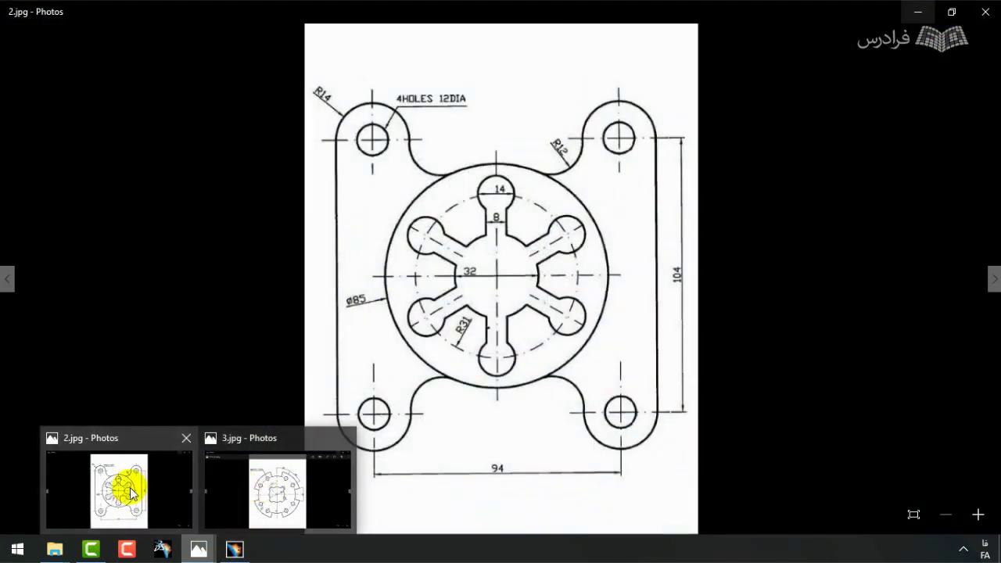
{"action": "left_click", "coordinate": [131, 492]}
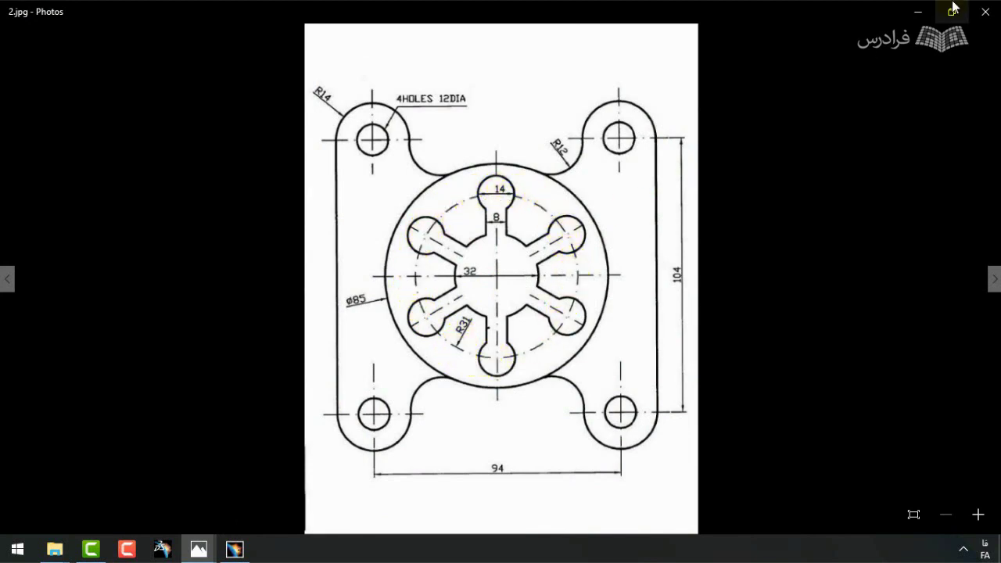
{"action": "left_click", "coordinate": [921, 14]}
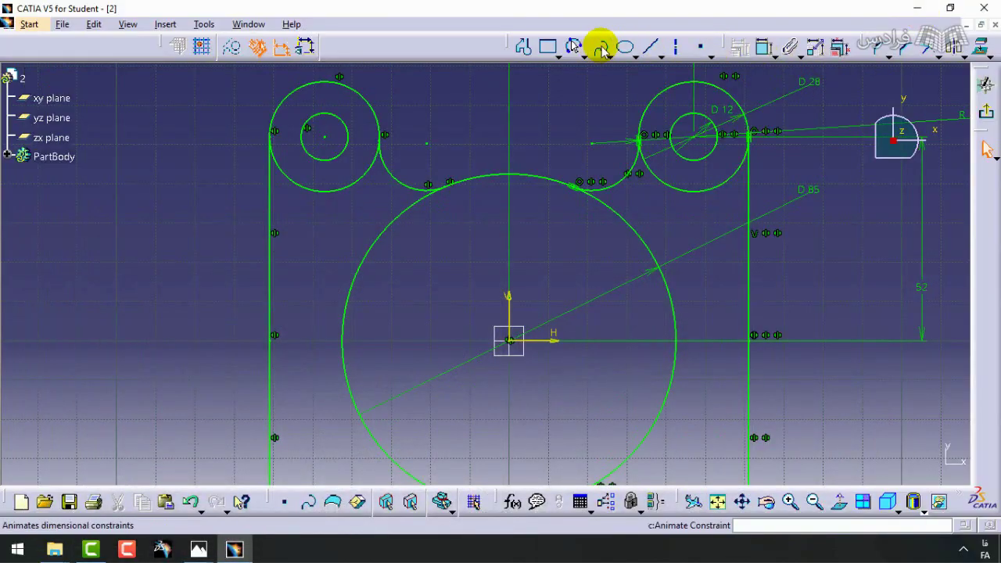
{"action": "left_click", "coordinate": [581, 53]}
{"action": "left_click", "coordinate": [598, 78]}
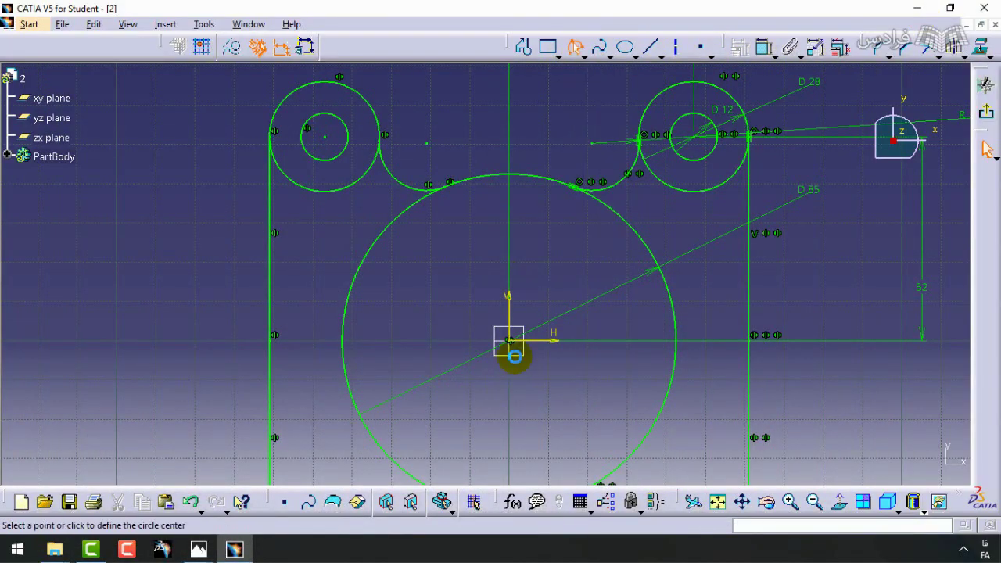
{"action": "left_click", "coordinate": [577, 234]}
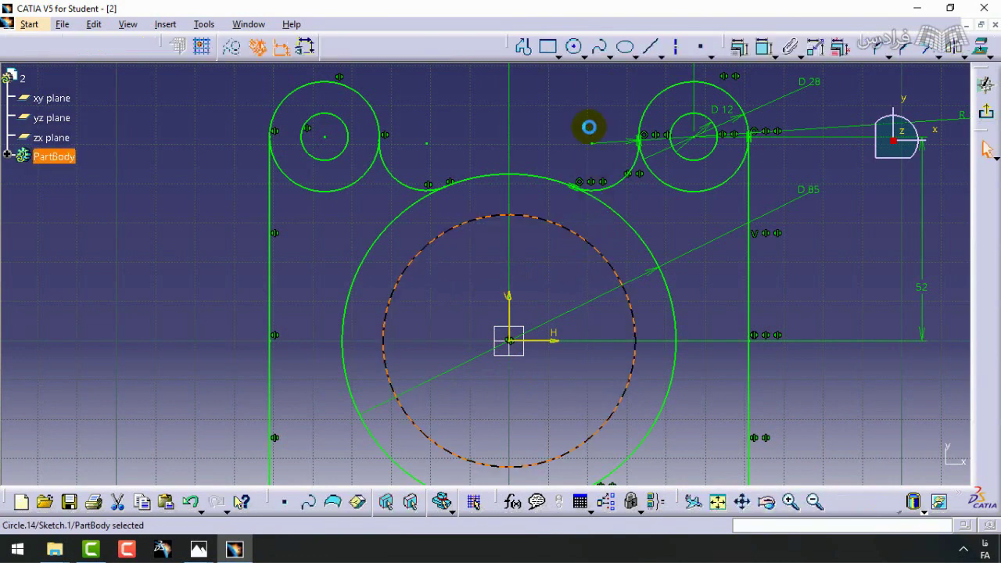
{"action": "left_click", "coordinate": [792, 49]}
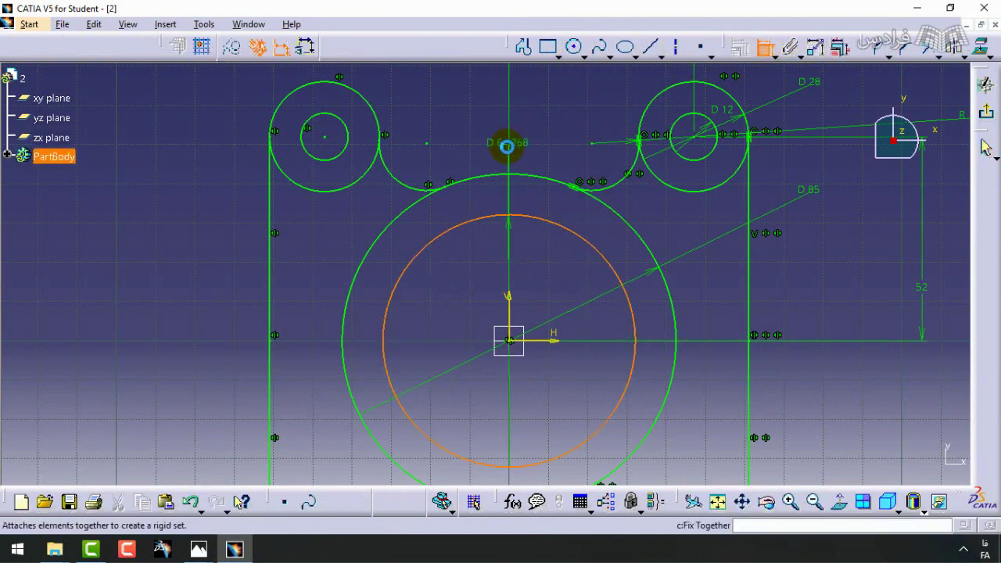
{"action": "left_click", "coordinate": [547, 127]}
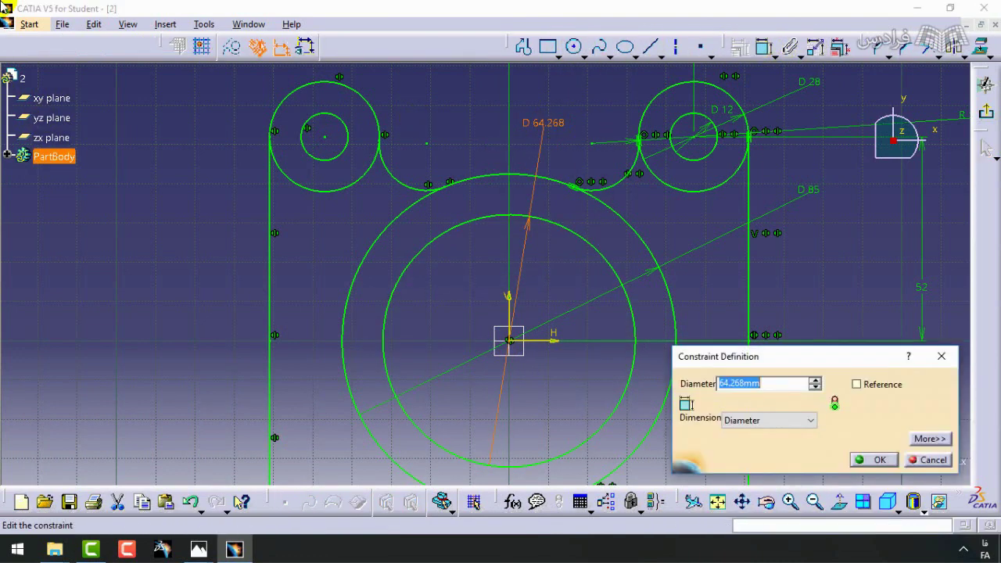
{"action": "key", "text": "Return"}
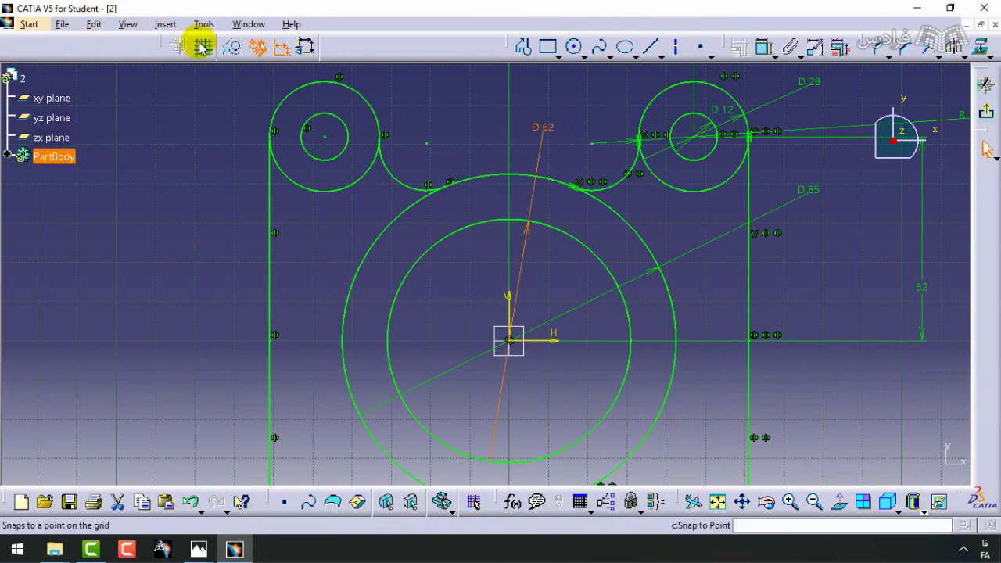
{"action": "left_click", "coordinate": [459, 102]}
- Convert the 62 mm pitch circle to a construction element
{"action": "left_click", "coordinate": [461, 231]}
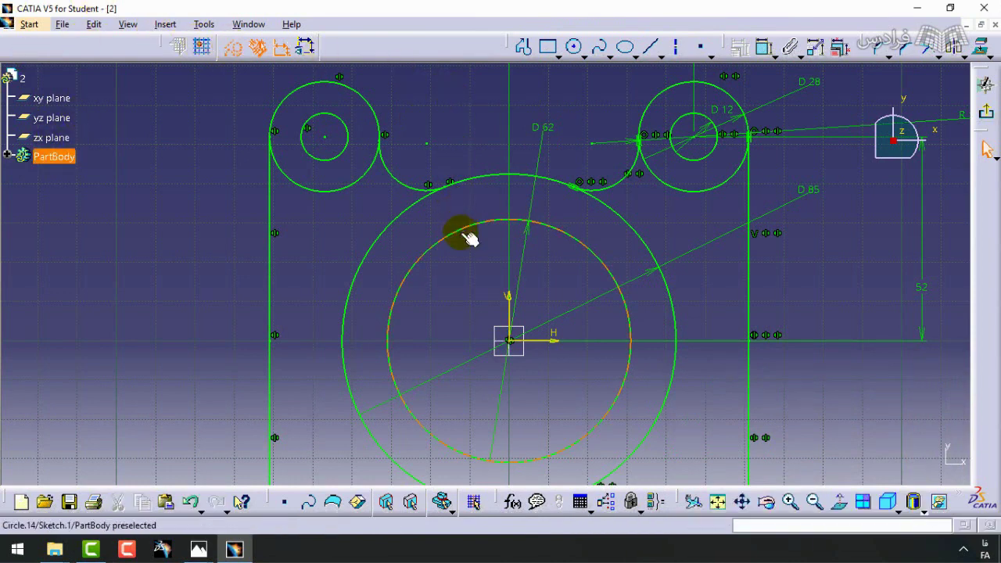
{"action": "left_click", "coordinate": [232, 46]}
{"action": "middle_click_drag", "start_coordinate": [415, 84], "coordinate": [422, 171]}
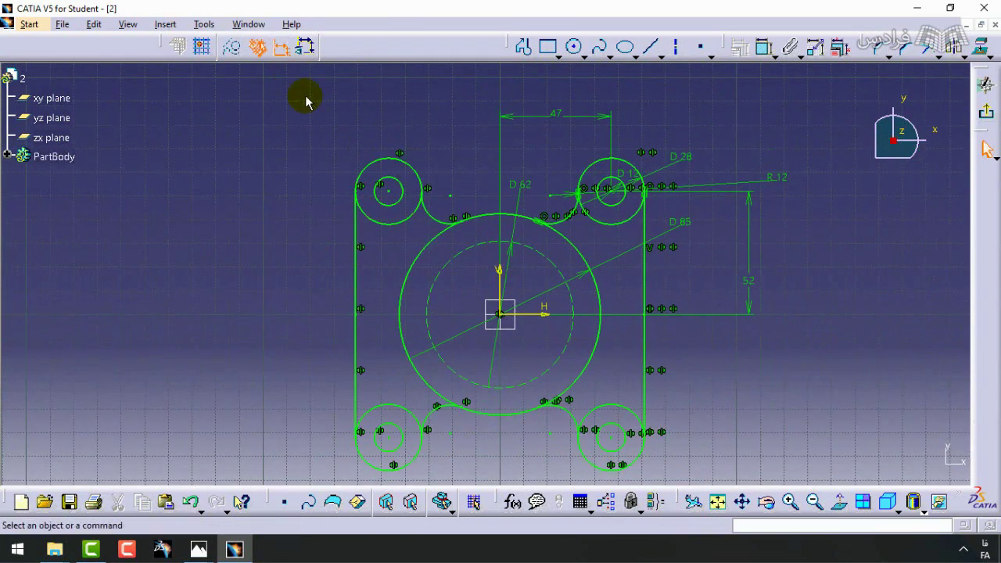
- Check the central opening in reference drawing 2.jpg and sketch it in CATIA as an origin-centred circle constrained to 32 mm diameter
{"action": "middle_click_drag", "start_coordinate": [467, 305], "coordinate": [431, 335]}
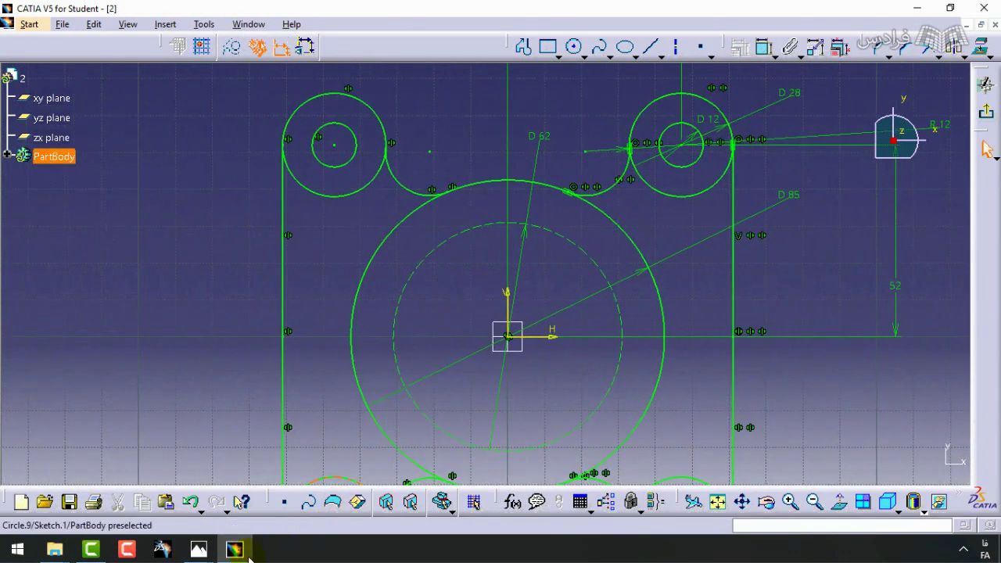
{"action": "mouse_move", "coordinate": [199, 549]}
{"action": "left_click", "coordinate": [146, 530]}
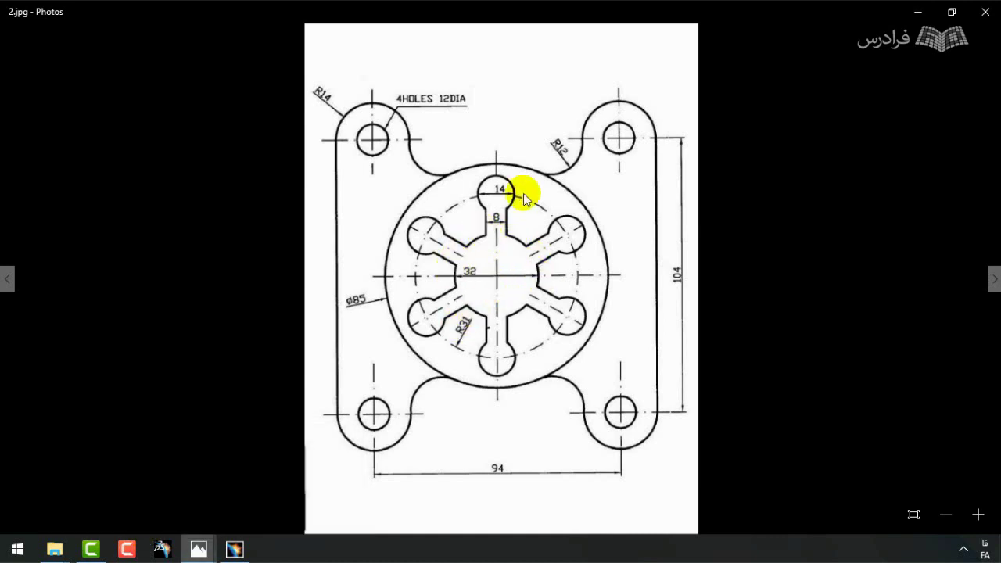
{"action": "left_click", "coordinate": [918, 12]}
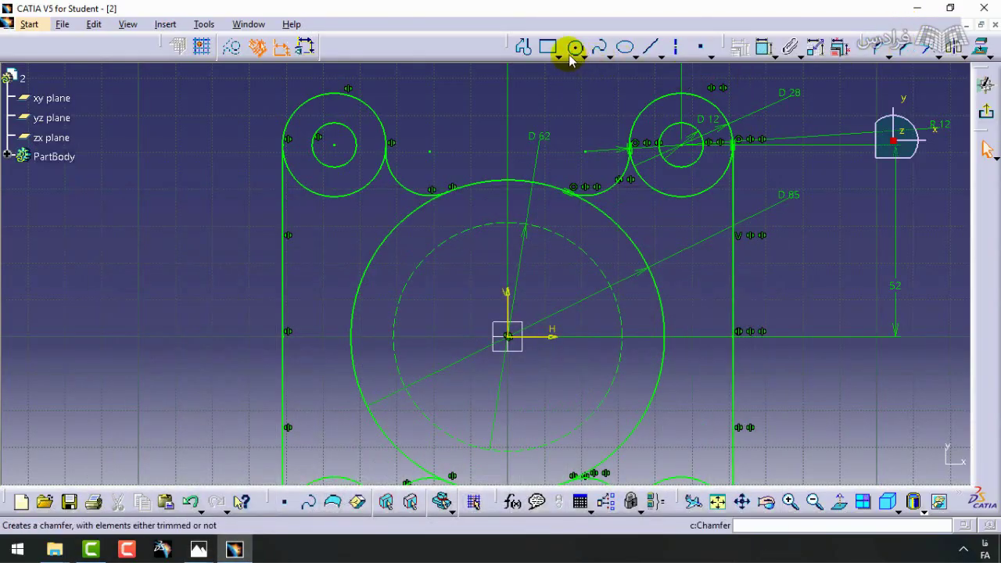
{"action": "left_click", "coordinate": [610, 47]}
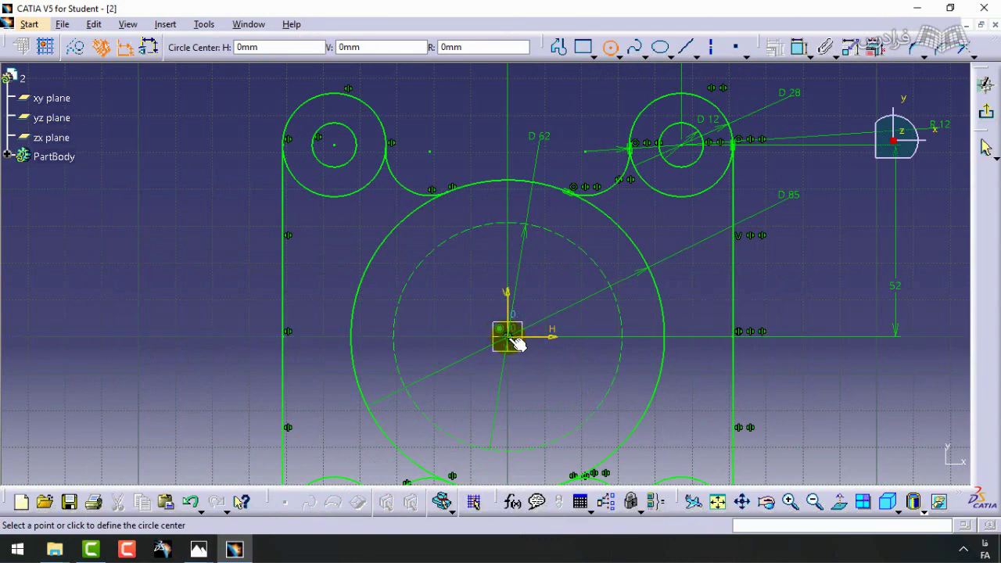
{"action": "left_click", "coordinate": [509, 337]}
{"action": "left_click", "coordinate": [548, 286]}
{"action": "left_click", "coordinate": [765, 47]}
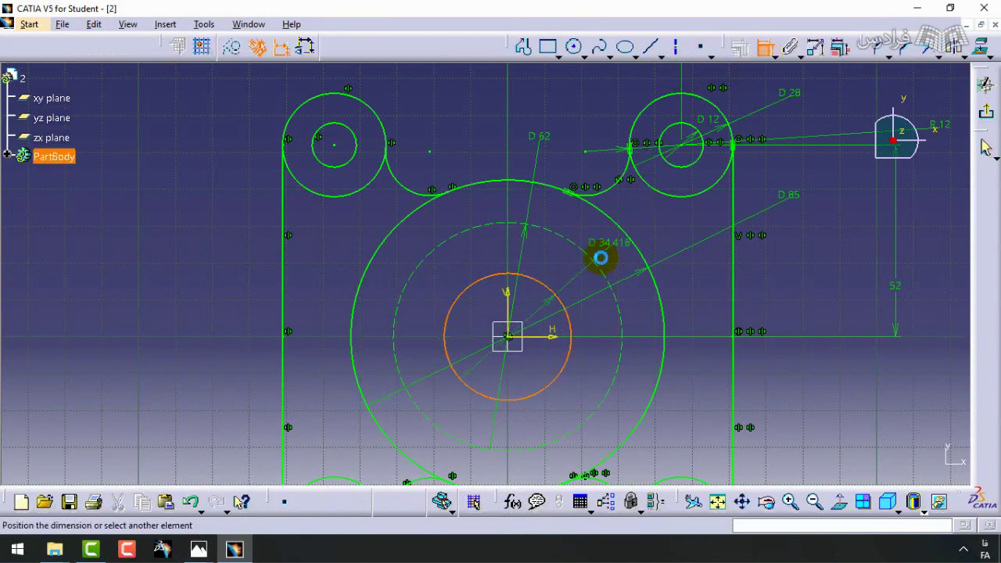
{"action": "left_click", "coordinate": [600, 257]}
{"action": "double_click", "coordinate": [563, 258]}
{"action": "type", "text": "32"}
{"action": "key", "text": "Return"}
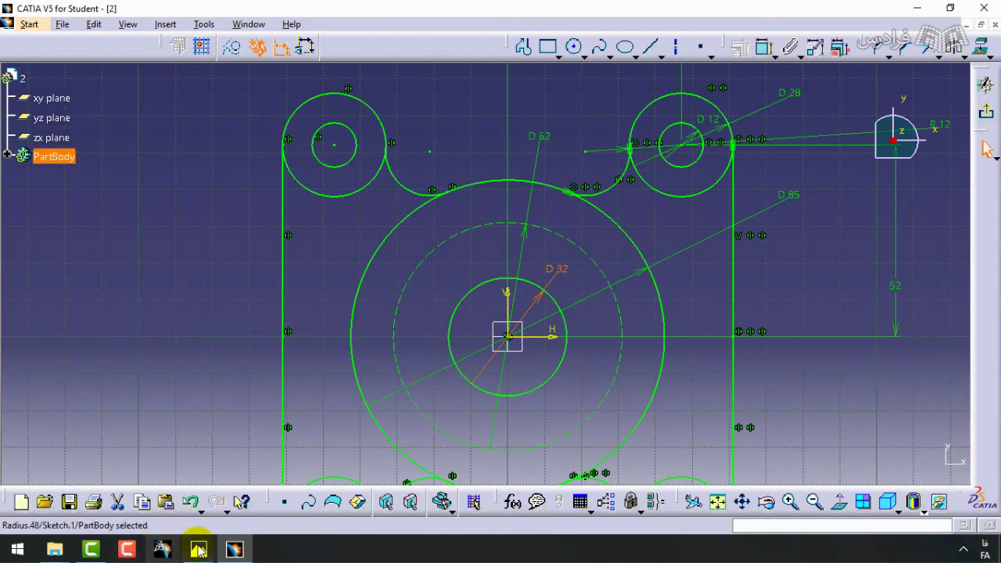
- Check the slot shape in reference drawing 2.jpg and sketch a vertical centred rectangle about 7 by 29 mm on the vertical axis in CATIA
{"action": "mouse_move", "coordinate": [198, 550]}
{"action": "left_click", "coordinate": [160, 499]}
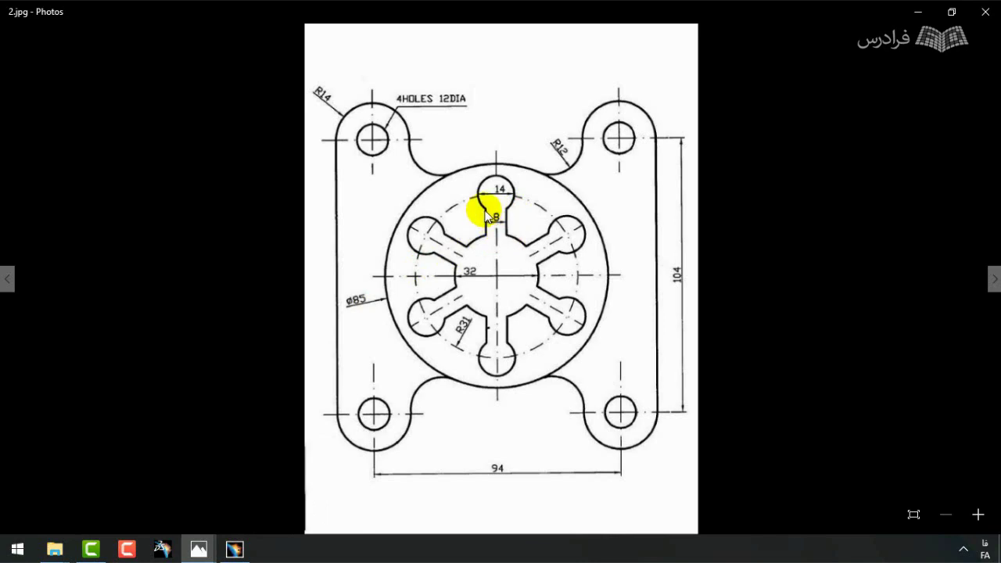
{"action": "left_click", "coordinate": [916, 12]}
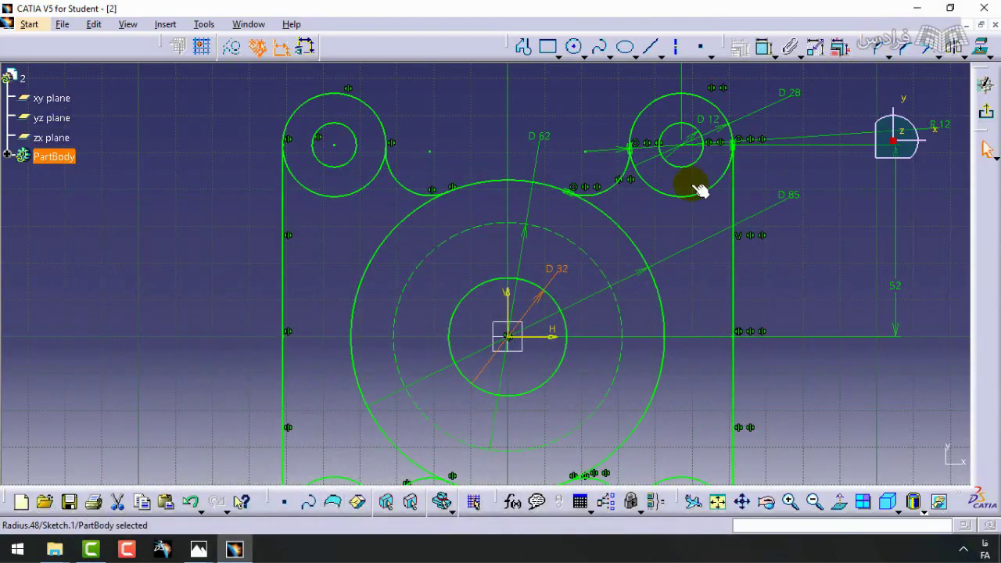
{"action": "left_click", "coordinate": [559, 51]}
{"action": "left_click", "coordinate": [571, 249]}
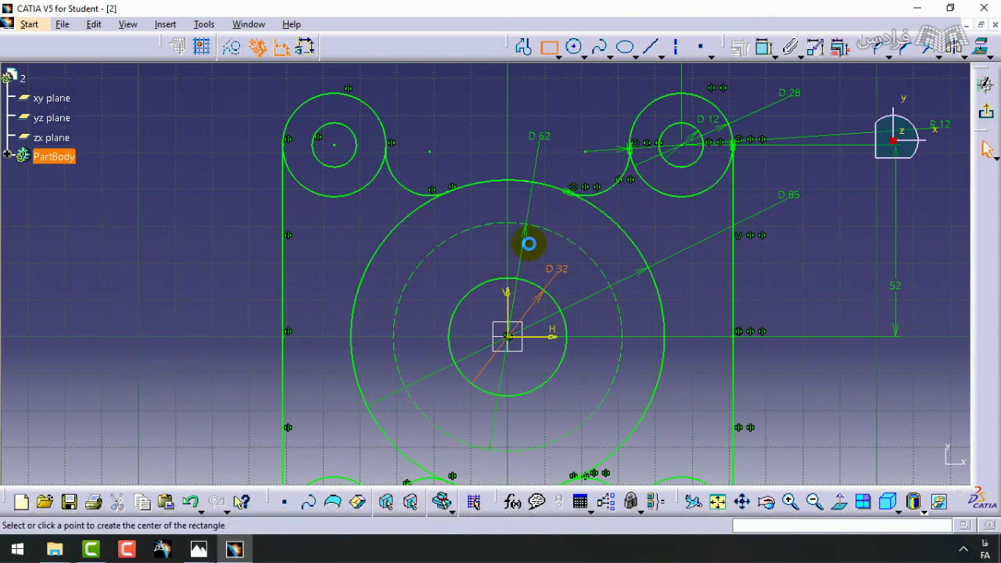
{"action": "mouse_move", "coordinate": [529, 239]}
{"action": "middle_mouse_down", "text": "ctrl"}
{"action": "mouse_move", "coordinate": [524, 177]}
{"action": "mouse_move", "coordinate": [532, 237]}
{"action": "middle_mouse_up", "text": "ctrl"}
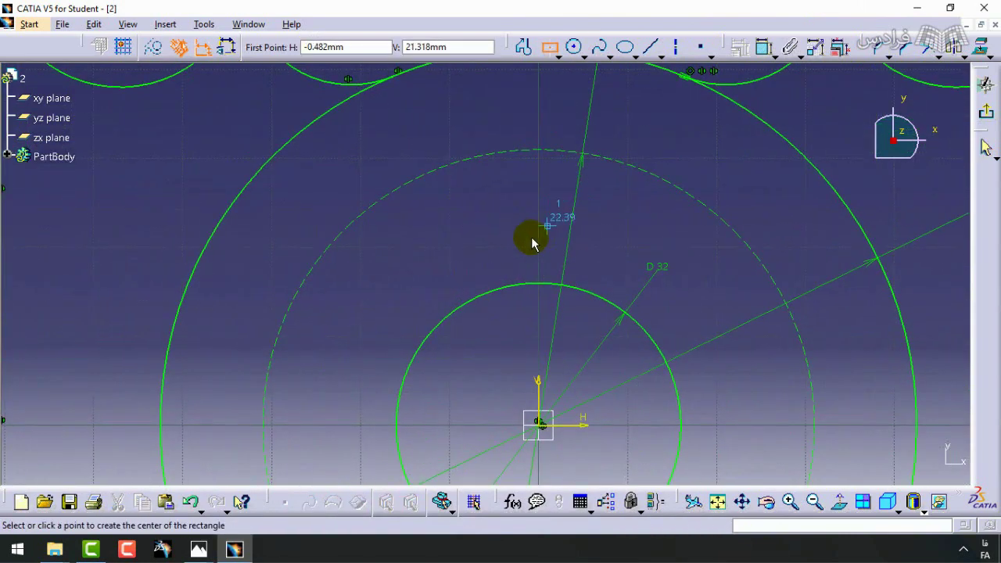
{"action": "left_click", "coordinate": [538, 194]}
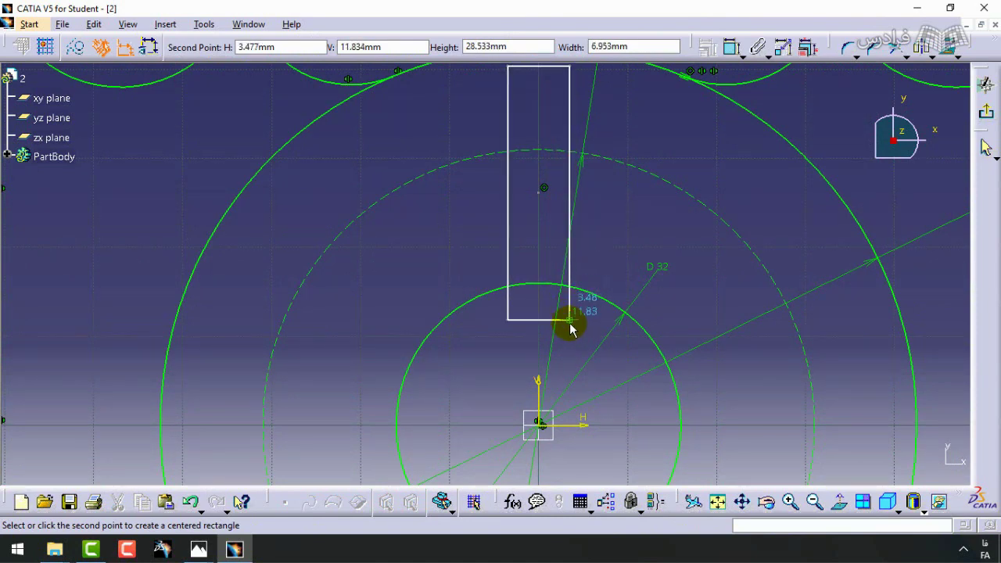
{"action": "left_click", "coordinate": [551, 200]}
- Shift the slot rectangle down the vertical axis and shorten it so it still crosses the 62 mm pitch circle and 32 mm circle
{"action": "left_click_drag", "start_coordinate": [538, 197], "coordinate": [538, 257]}
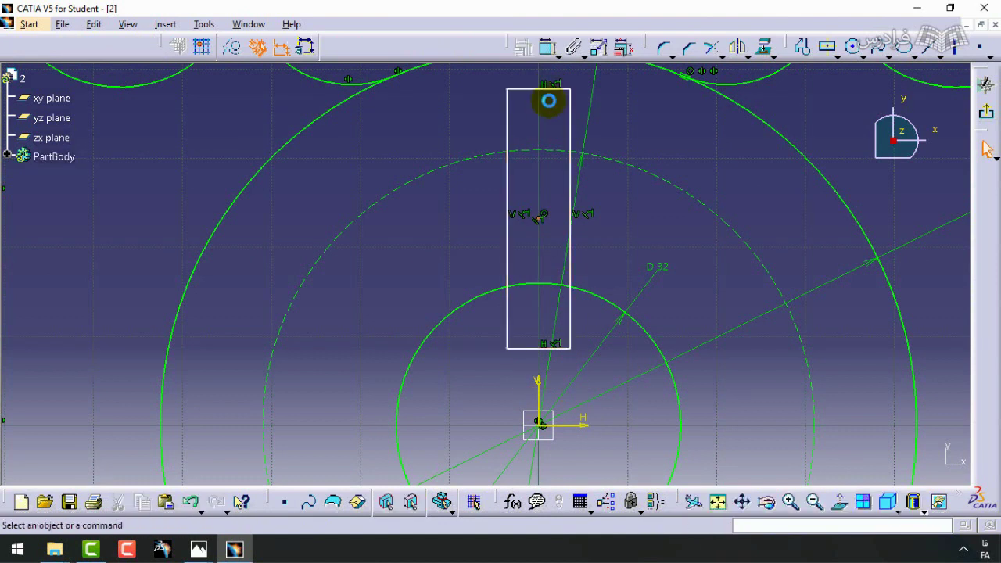
{"action": "left_click_drag", "start_coordinate": [545, 94], "coordinate": [544, 130]}
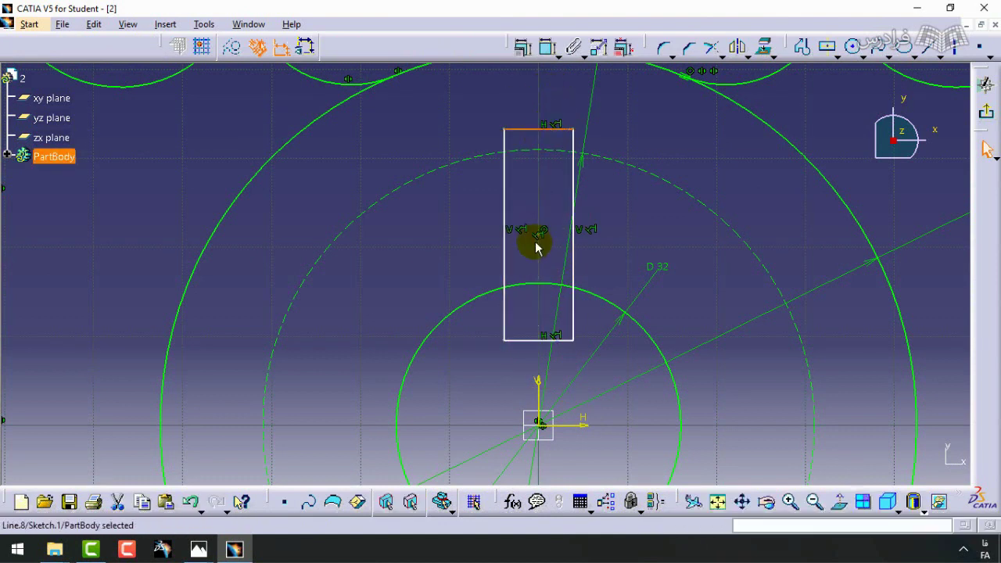
{"action": "mouse_move", "coordinate": [538, 234]}
{"action": "left_mouse_down"}
{"action": "mouse_move", "coordinate": [537, 250]}
{"action": "mouse_move", "coordinate": [538, 238]}
{"action": "left_mouse_up"}
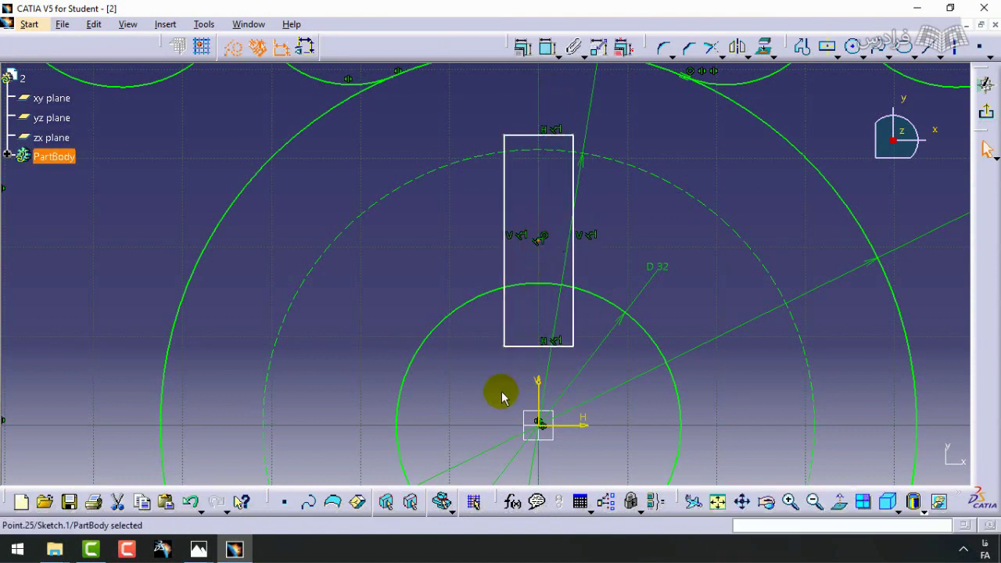
- Check the slot width in reference drawing 2.jpg and constrain the distance between the rectangle's vertical sides to 8 mm in CATIA
{"action": "left_click", "coordinate": [200, 548]}
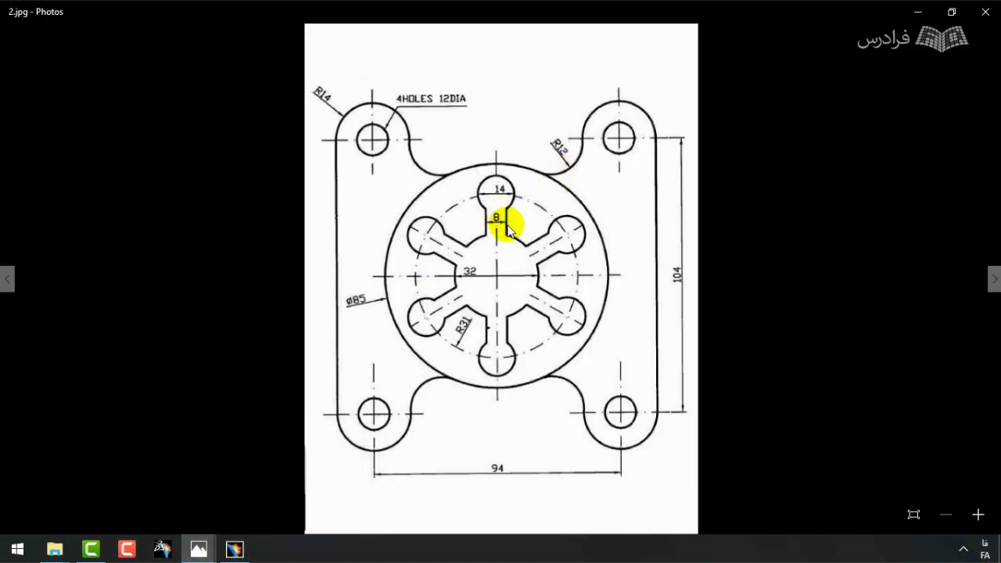
{"action": "left_click", "coordinate": [913, 11]}
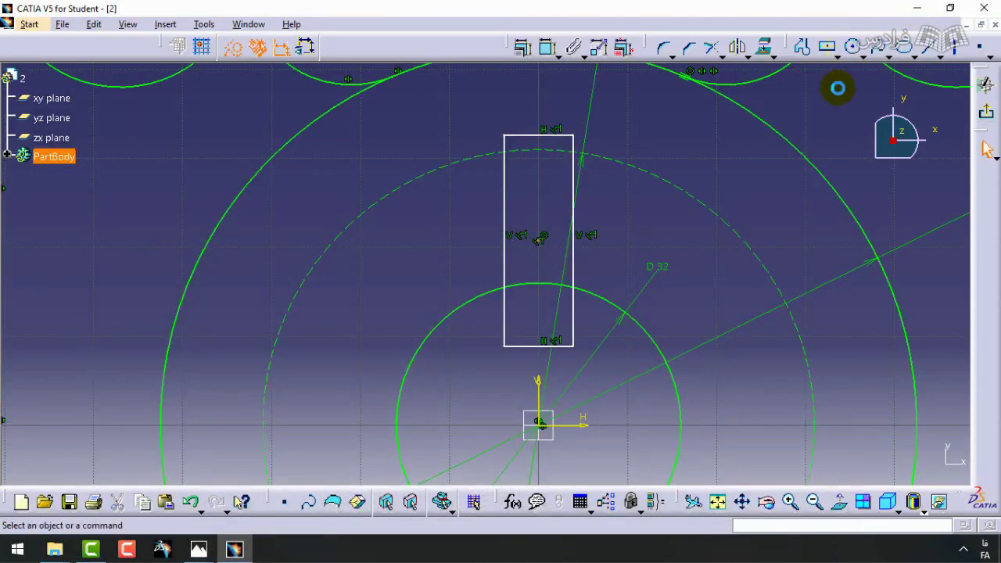
{"action": "left_click", "coordinate": [546, 47]}
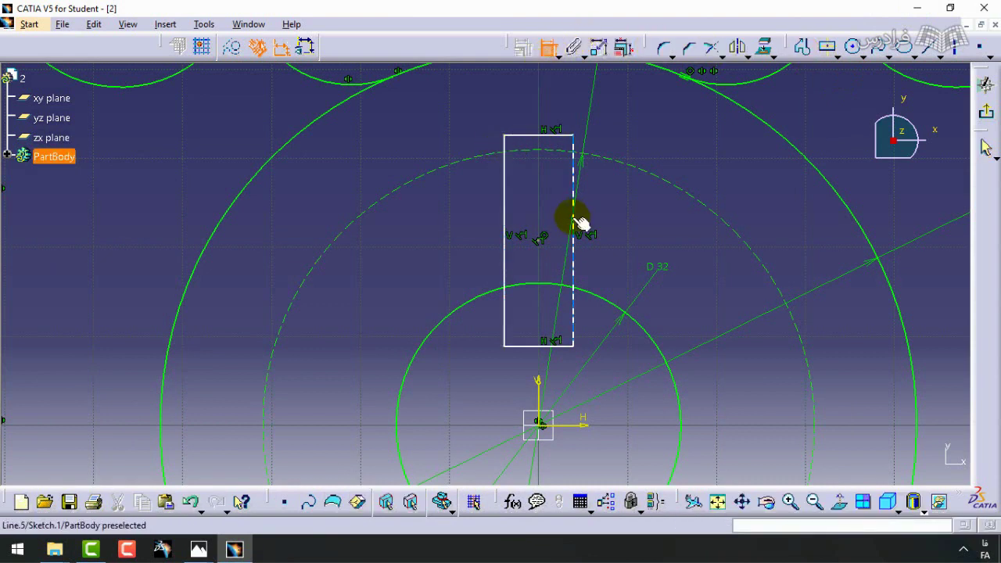
{"action": "left_click", "coordinate": [572, 219]}
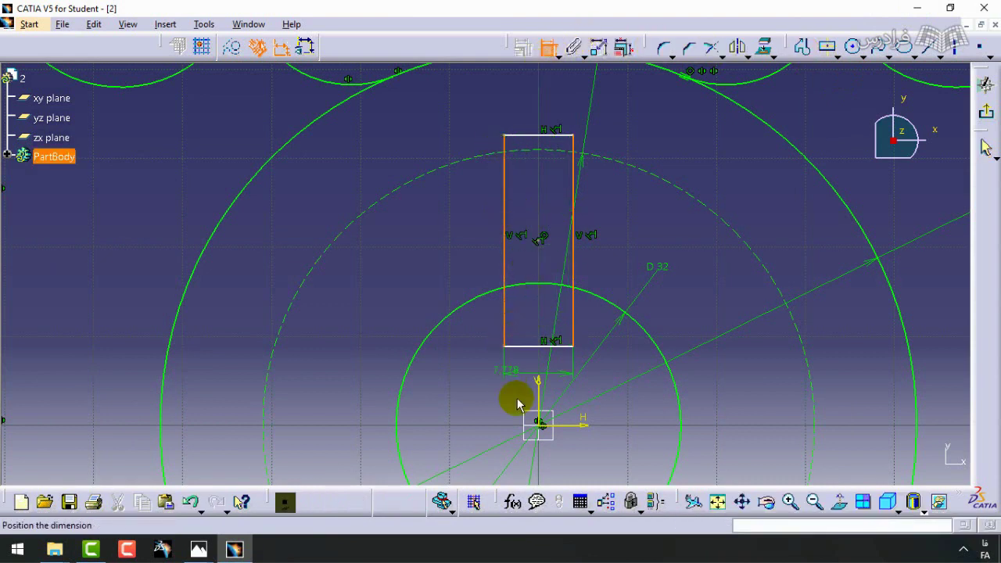
{"action": "left_click", "coordinate": [475, 378]}
{"action": "double_click", "coordinate": [474, 376]}
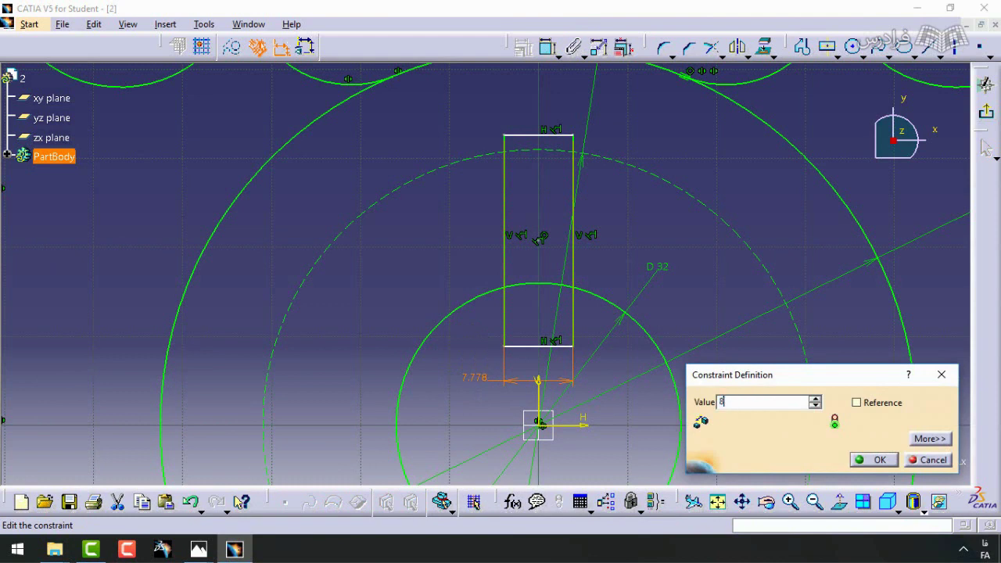
{"action": "key", "text": "Return"}
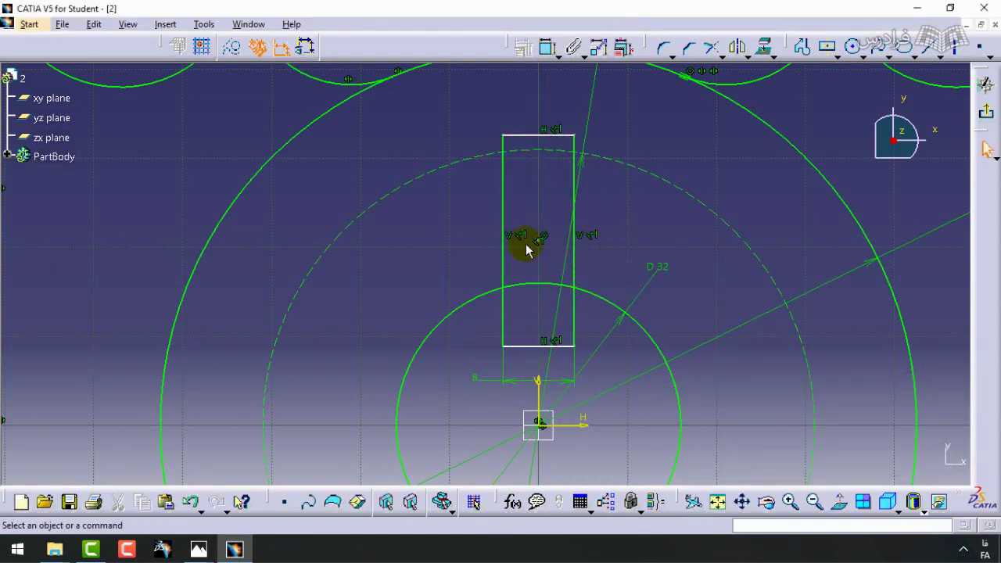
- Check the slot head in 2.jpg and sketch it in CATIA as a 14 mm diameter circle centred where the pitch circle crosses the vertical axis
{"action": "mouse_move", "coordinate": [199, 550]}
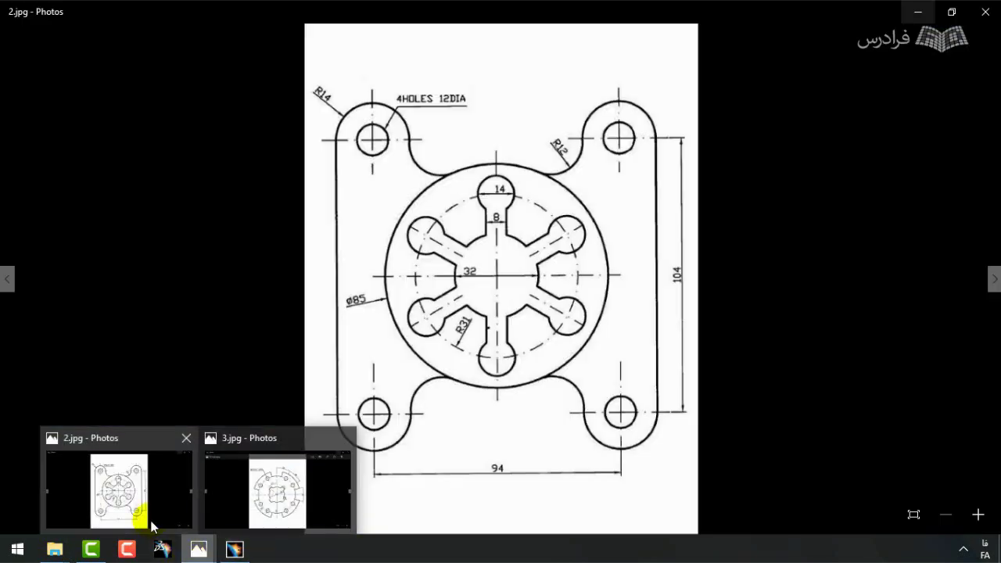
{"action": "left_click", "coordinate": [152, 526]}
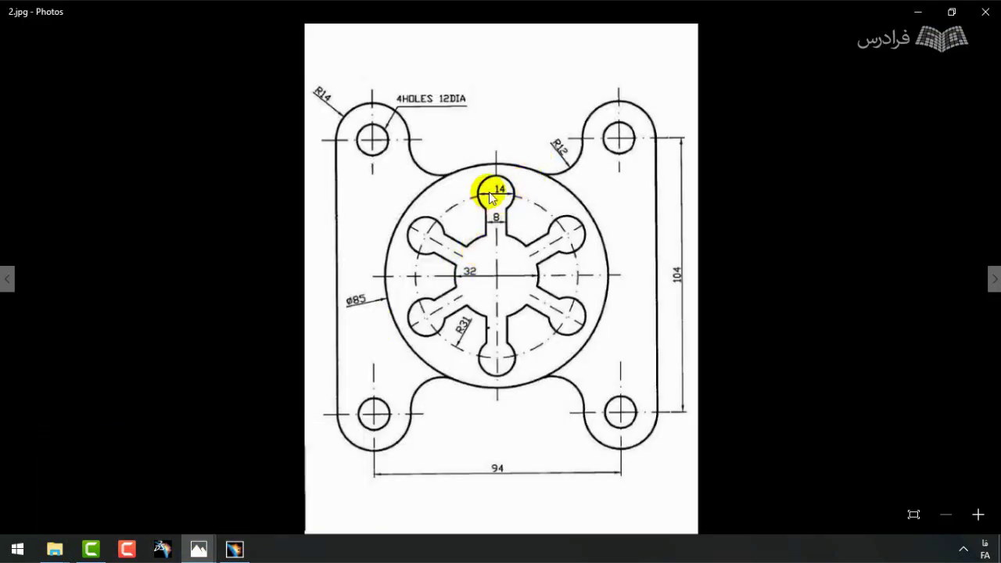
{"action": "left_click", "coordinate": [919, 13]}
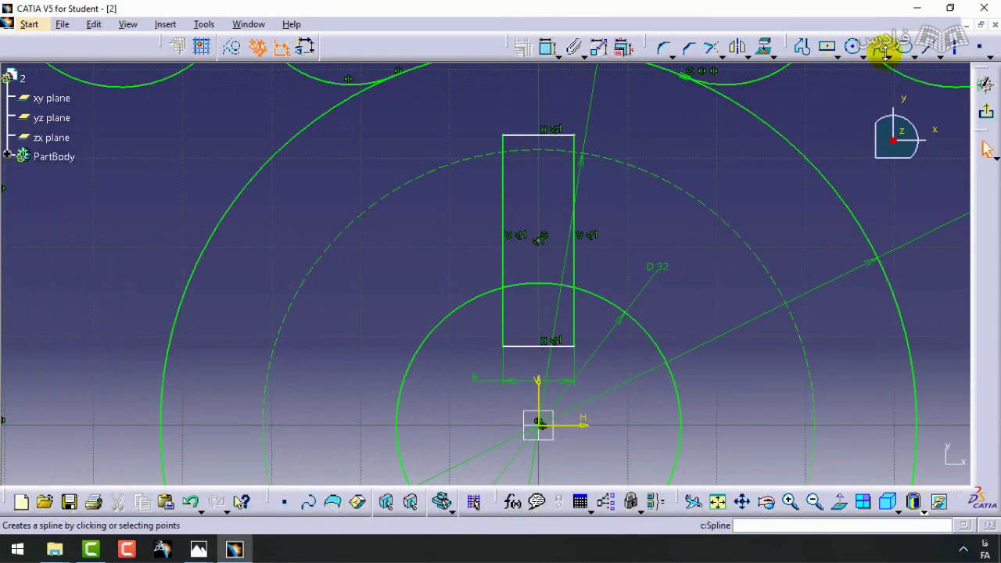
{"action": "left_click", "coordinate": [854, 50]}
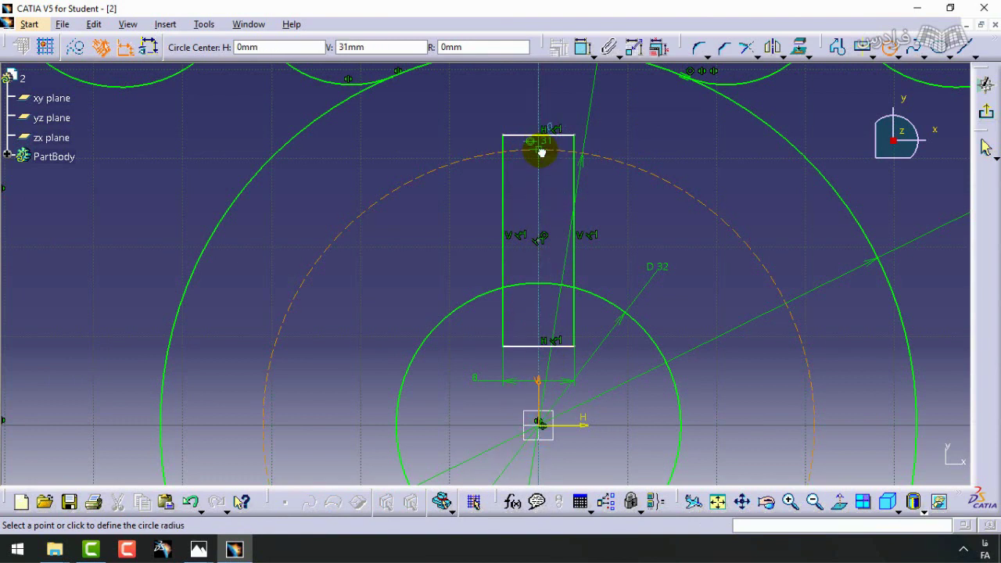
{"action": "left_click", "coordinate": [602, 145]}
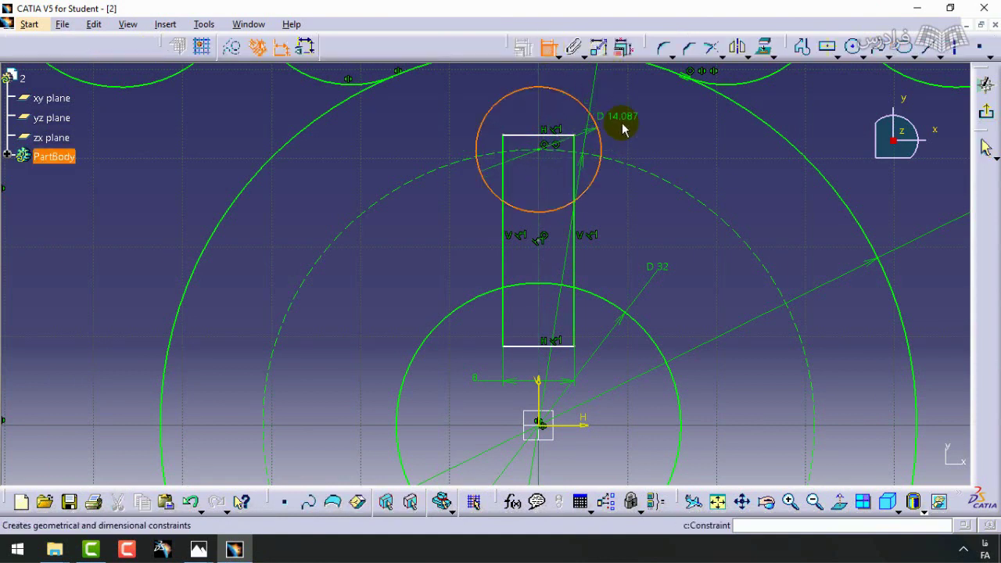
{"action": "double_click", "coordinate": [608, 116]}
{"action": "type", "text": "1"}
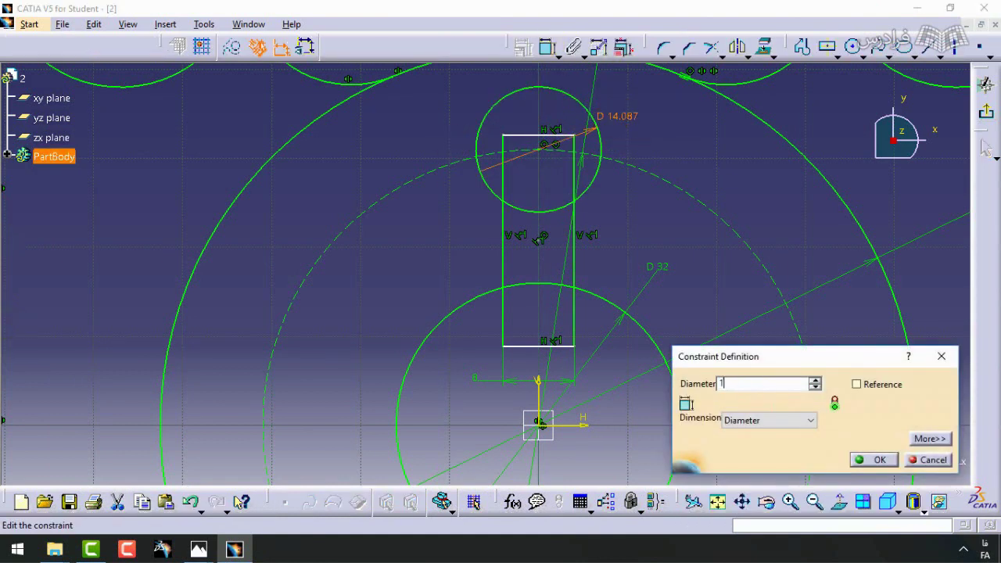
{"action": "type", "text": "4"}
{"action": "key", "text": "Return"}
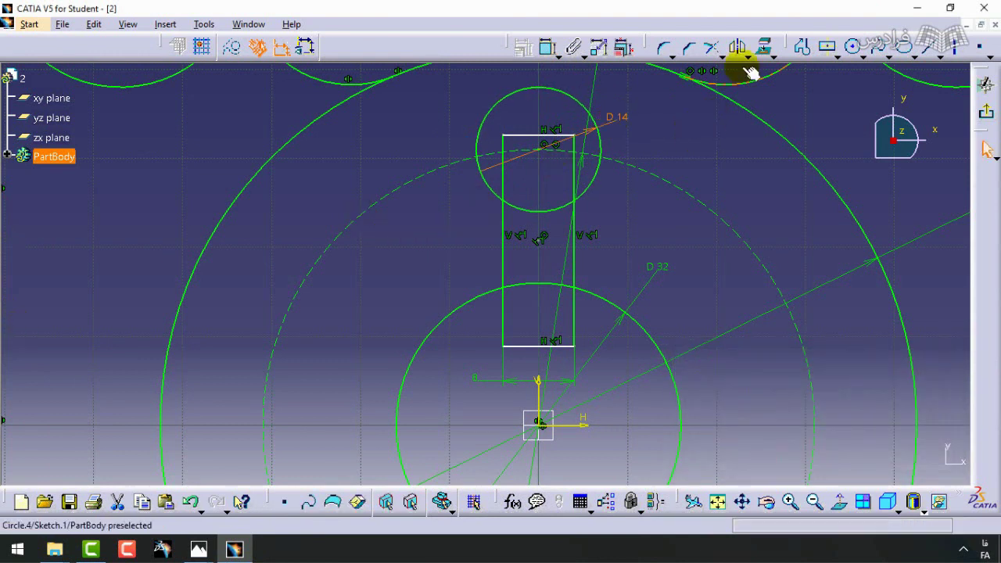
- Quick-trim the rectangle's upper edge, the side line portions inside the 14 mm circle, and the circle's arc between the slot sides
{"action": "left_click", "coordinate": [747, 57]}
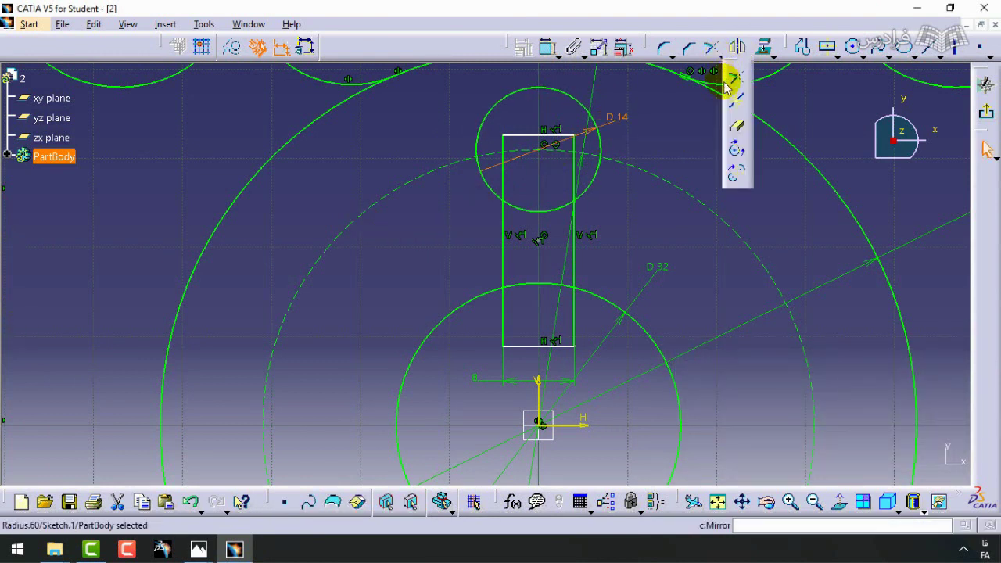
{"action": "left_click", "coordinate": [737, 128]}
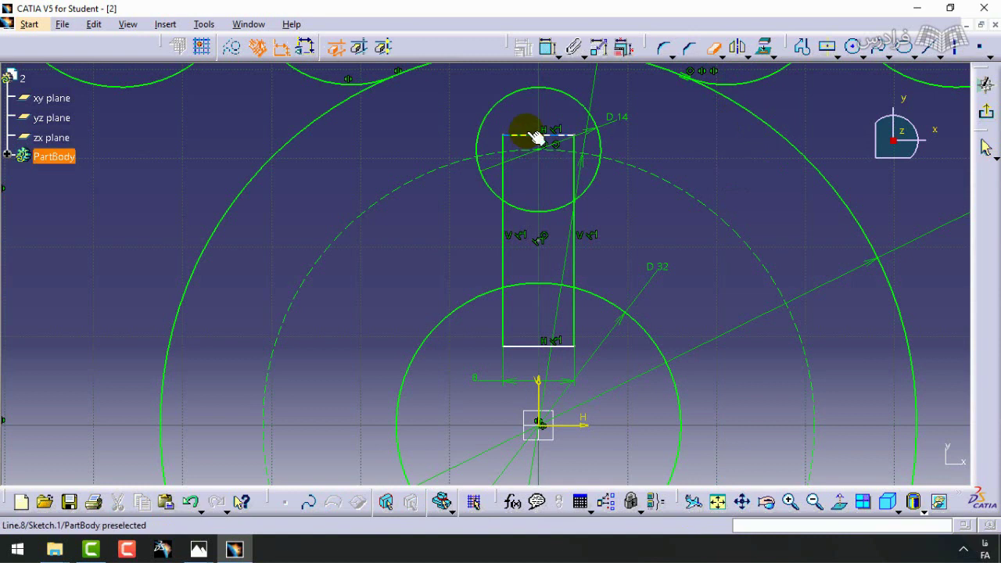
{"action": "left_click", "coordinate": [515, 153]}
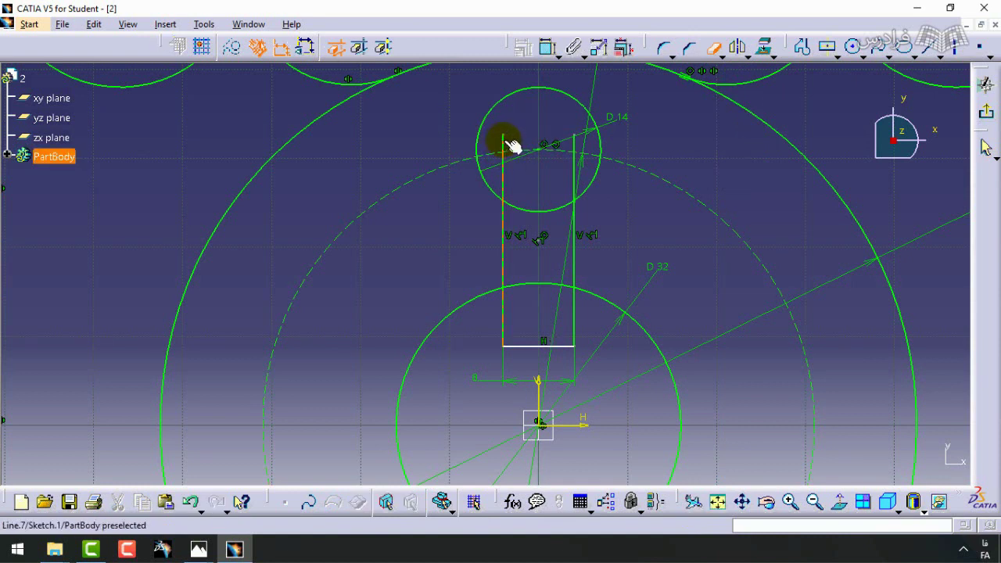
{"action": "left_click", "coordinate": [506, 172]}
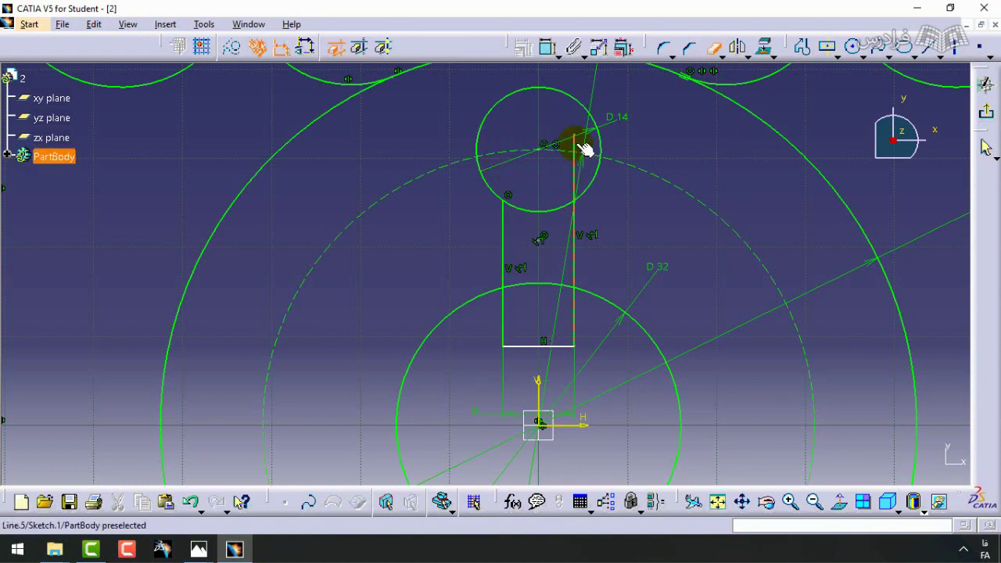
{"action": "left_click", "coordinate": [583, 151]}
{"action": "left_click", "coordinate": [537, 212]}
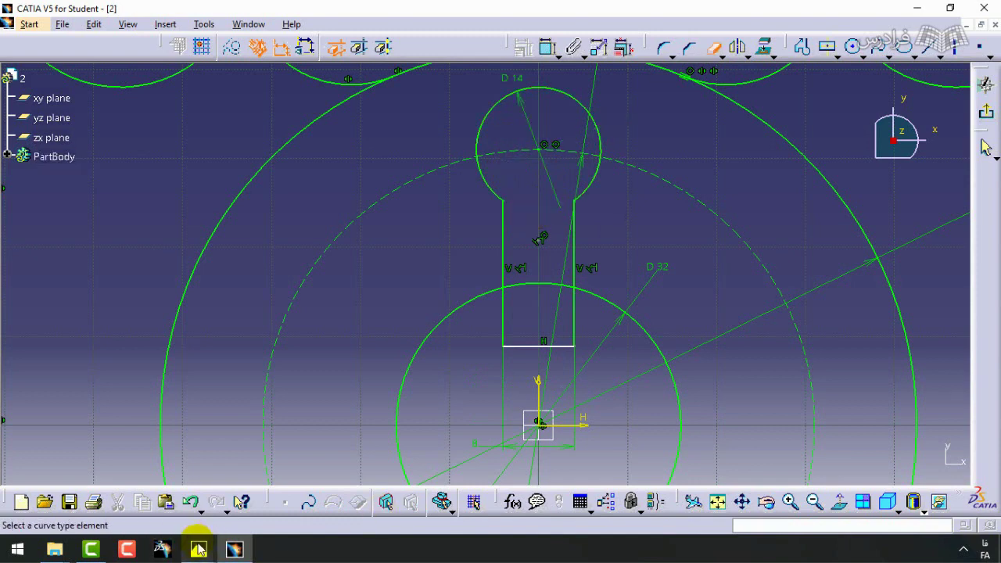
- Compare with 2.jpg and quick-trim the rectangle's lower edge, the side portions inside the 32 mm circle, and that circle's arc across the slot in CATIA
{"action": "mouse_move", "coordinate": [199, 549]}
{"action": "left_click", "coordinate": [133, 509]}
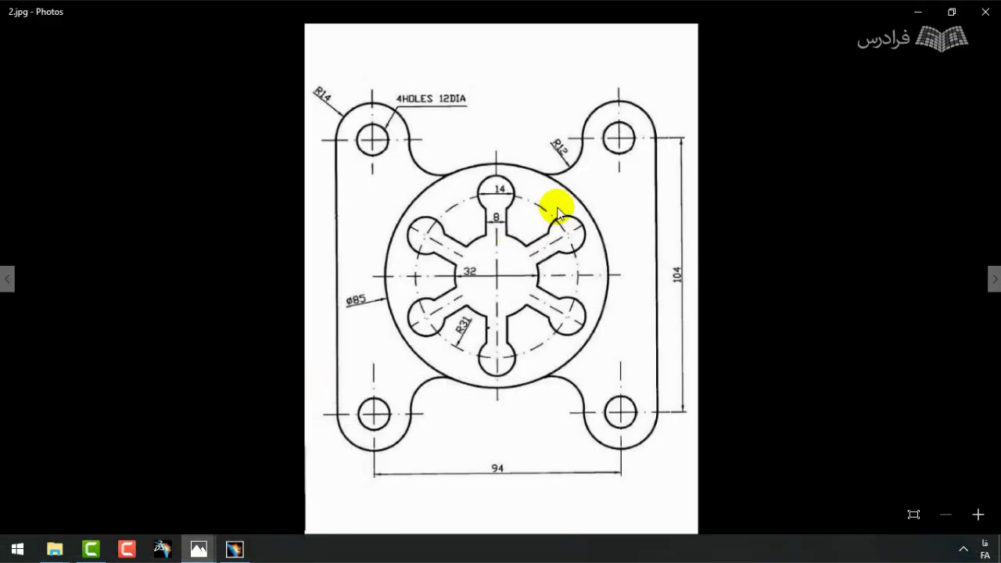
{"action": "left_click", "coordinate": [915, 12]}
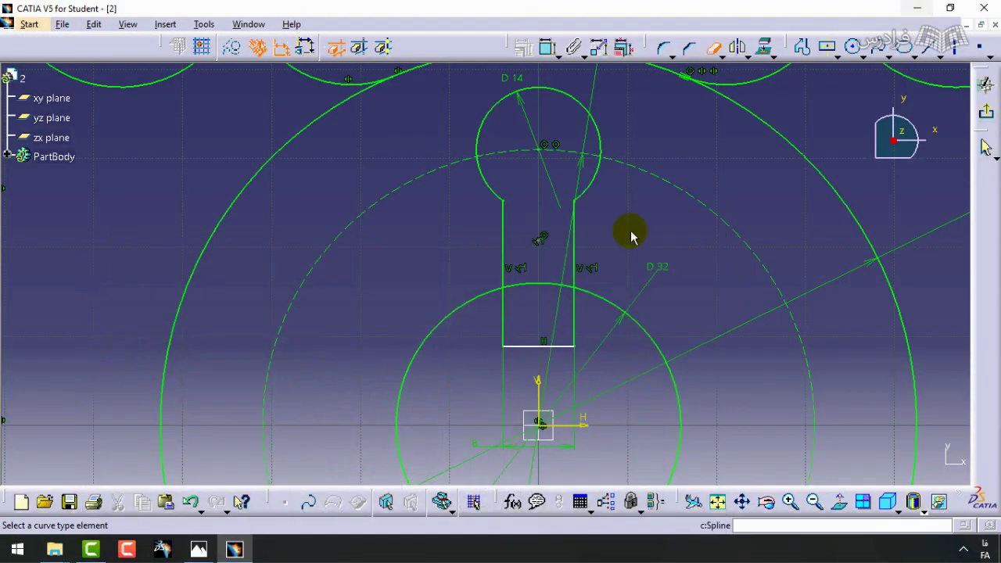
{"action": "left_click", "coordinate": [535, 346]}
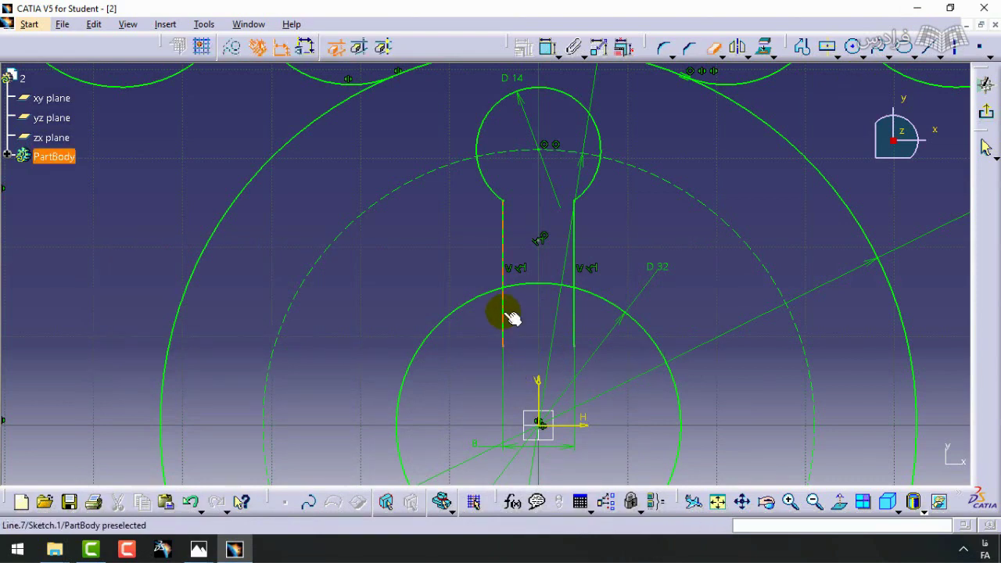
{"action": "left_click", "coordinate": [506, 315]}
{"action": "left_click", "coordinate": [578, 311]}
{"action": "left_click", "coordinate": [536, 285]}
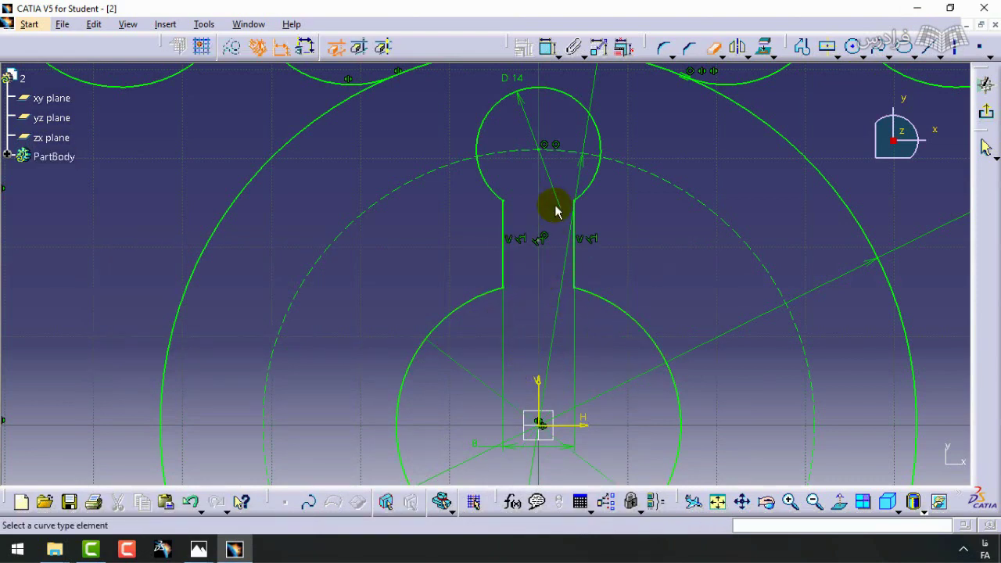
- Start a duplicating rotation of the keyhole slot's head arc and two sides about the sketch origin, with the vertical axis as angle reference
{"action": "middle_click_drag", "start_coordinate": [555, 206], "coordinate": [564, 294]}
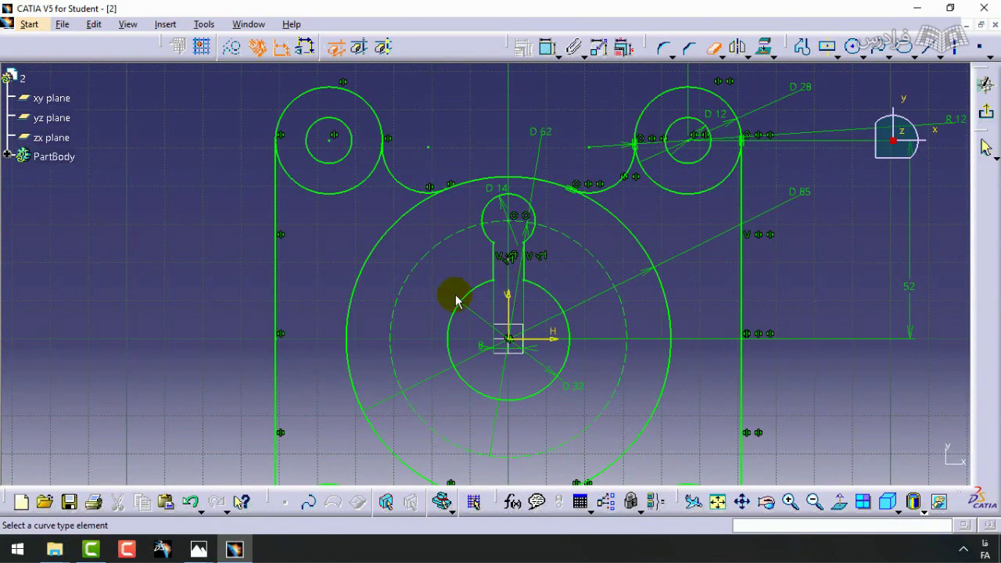
{"action": "middle_click_drag", "start_coordinate": [551, 263], "coordinate": [527, 264], "text": "ctrl"}
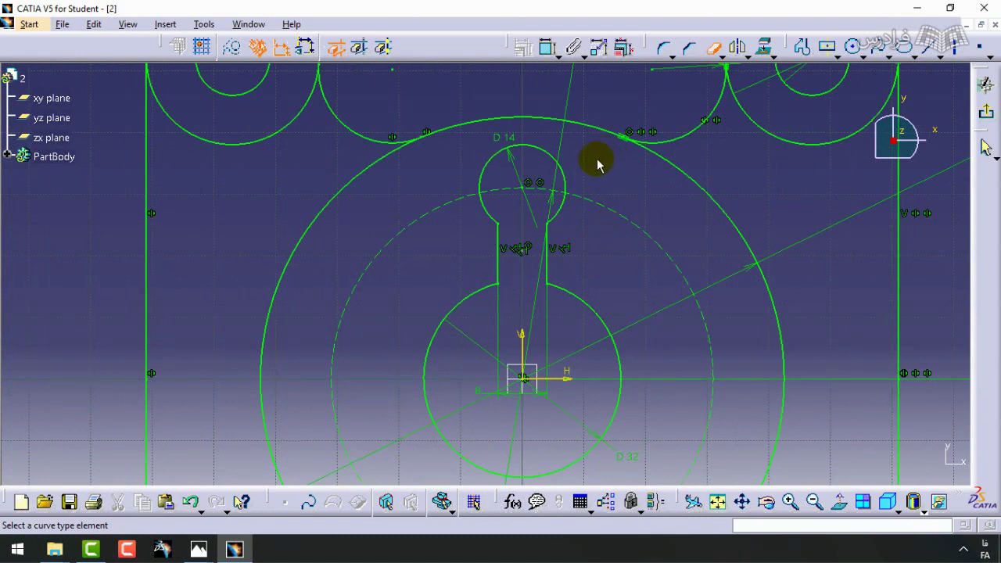
{"action": "left_click", "coordinate": [718, 53]}
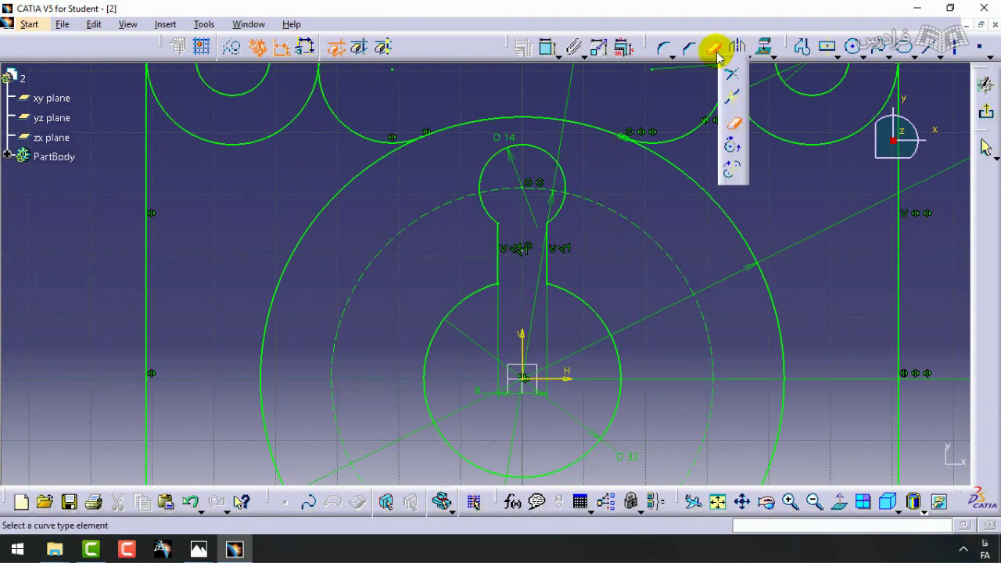
{"action": "left_click", "coordinate": [718, 53]}
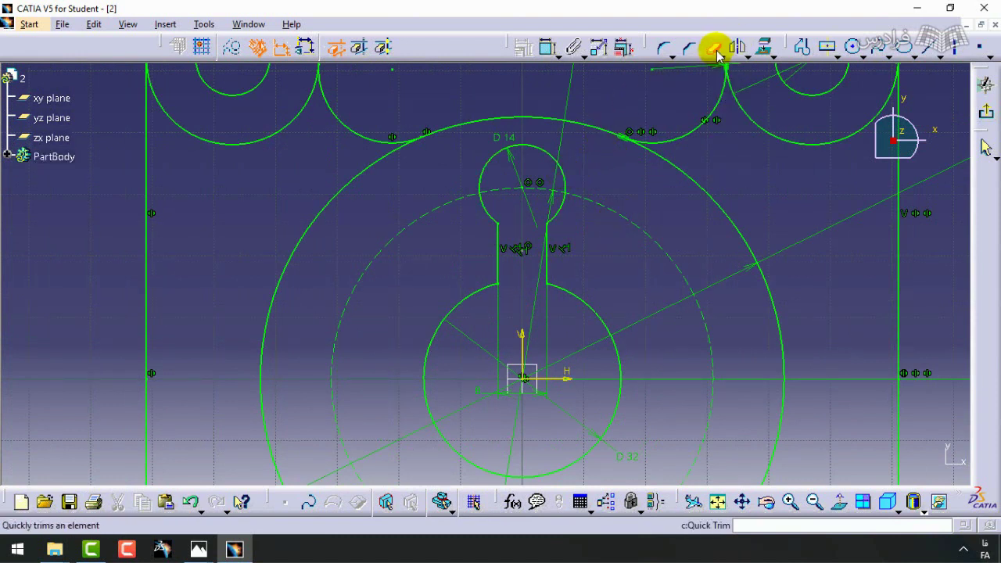
{"action": "left_click", "coordinate": [560, 168]}
{"action": "left_click", "coordinate": [562, 170]}
{"action": "left_click", "coordinate": [546, 258], "text": "ctrl"}
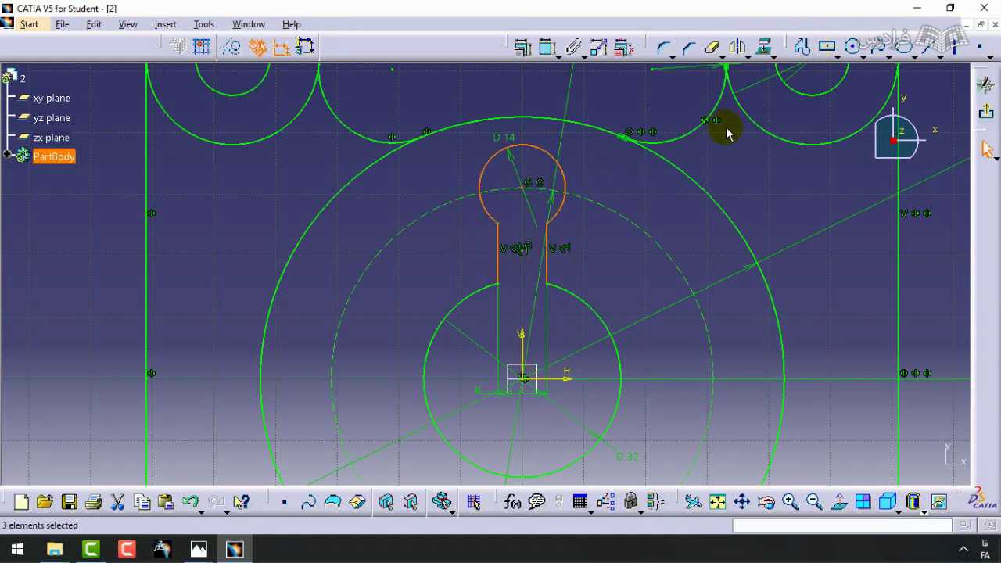
{"action": "left_click", "coordinate": [772, 57]}
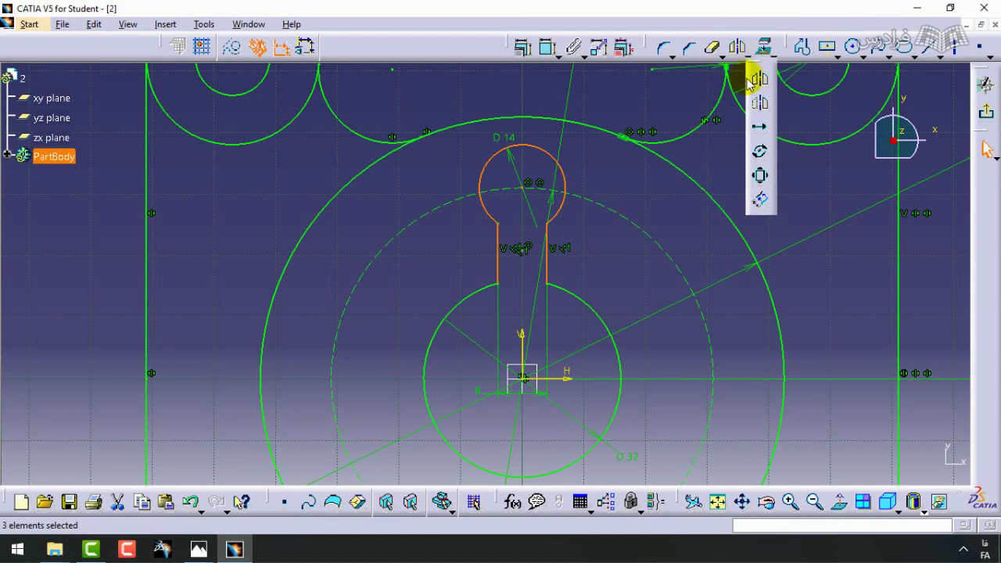
{"action": "left_click", "coordinate": [757, 153]}
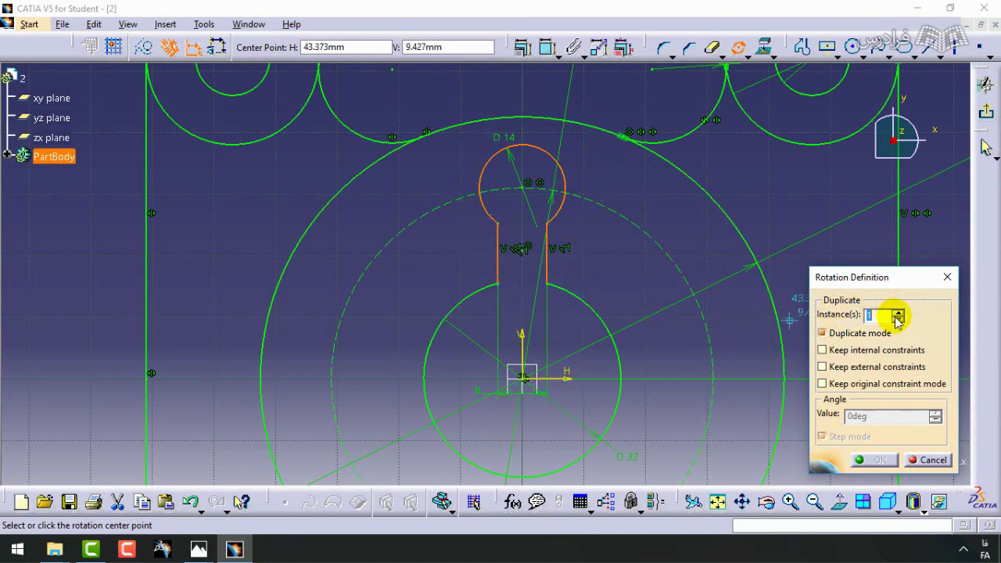
{"action": "left_click", "coordinate": [524, 379]}
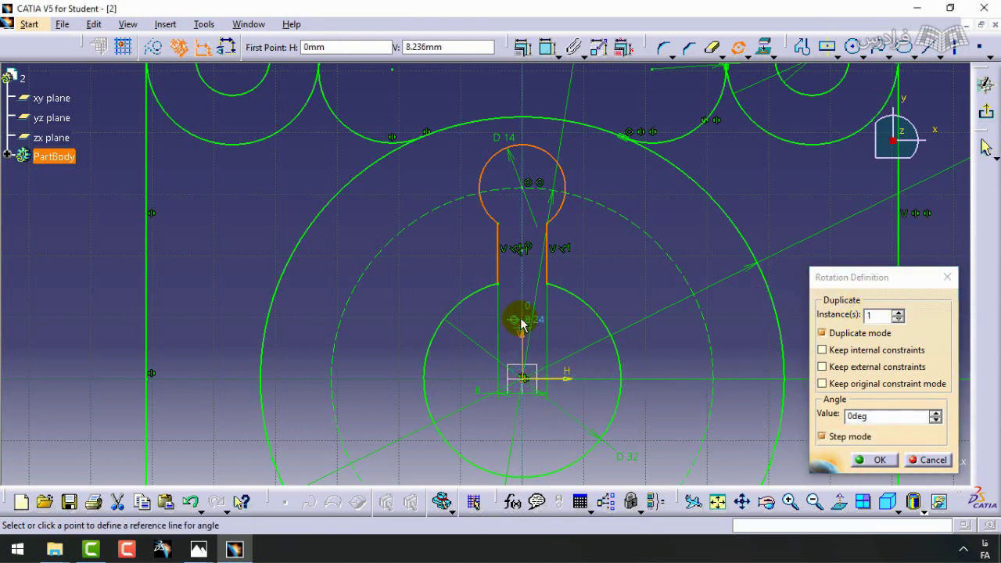
{"action": "left_click", "coordinate": [521, 275]}
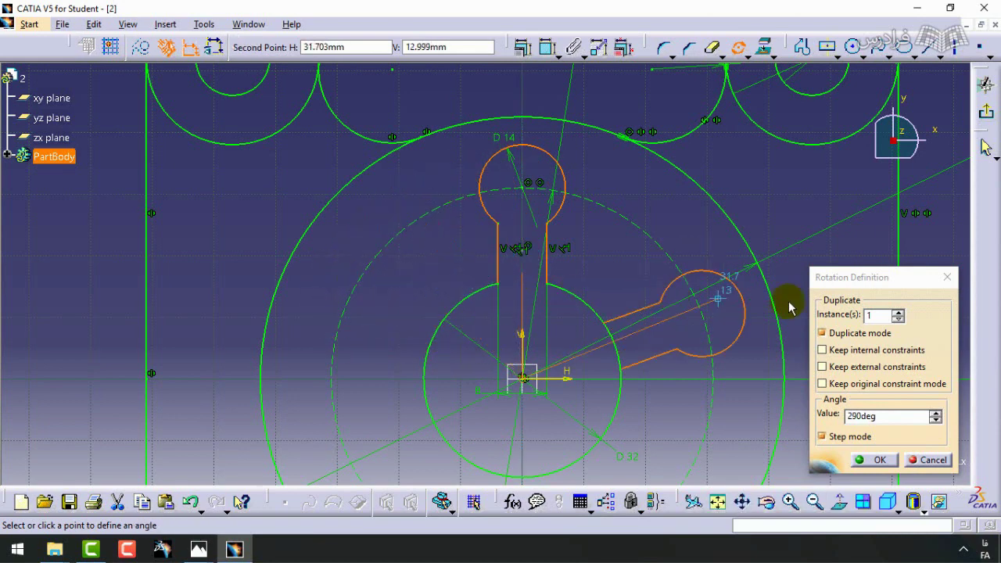
- Set the rotation to 5 instances at a 60-degree step and place the slot copies around the central opening
{"action": "left_click", "coordinate": [898, 311]}
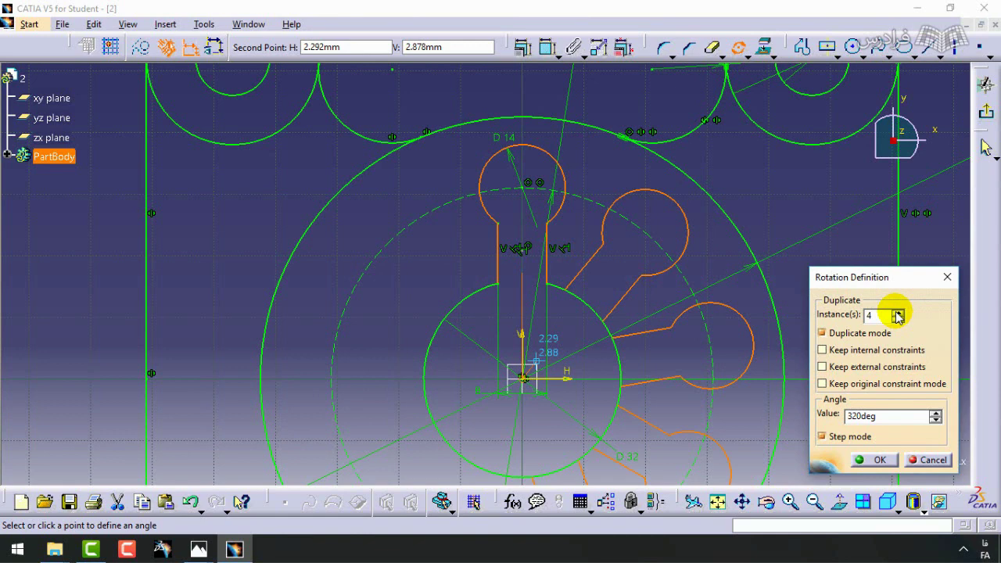
{"action": "middle_click_drag", "start_coordinate": [664, 339], "coordinate": [668, 230]}
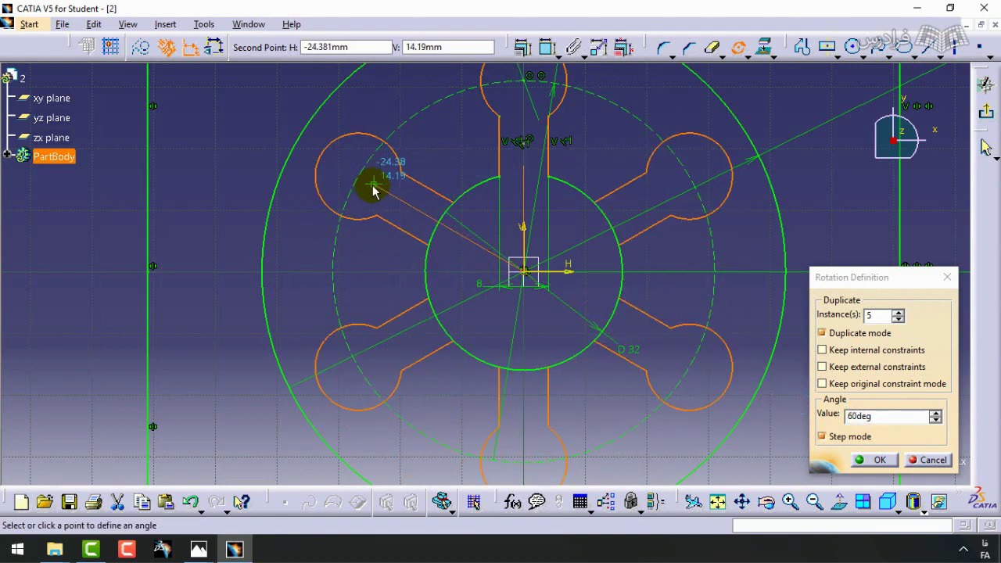
{"action": "left_click", "coordinate": [372, 185]}
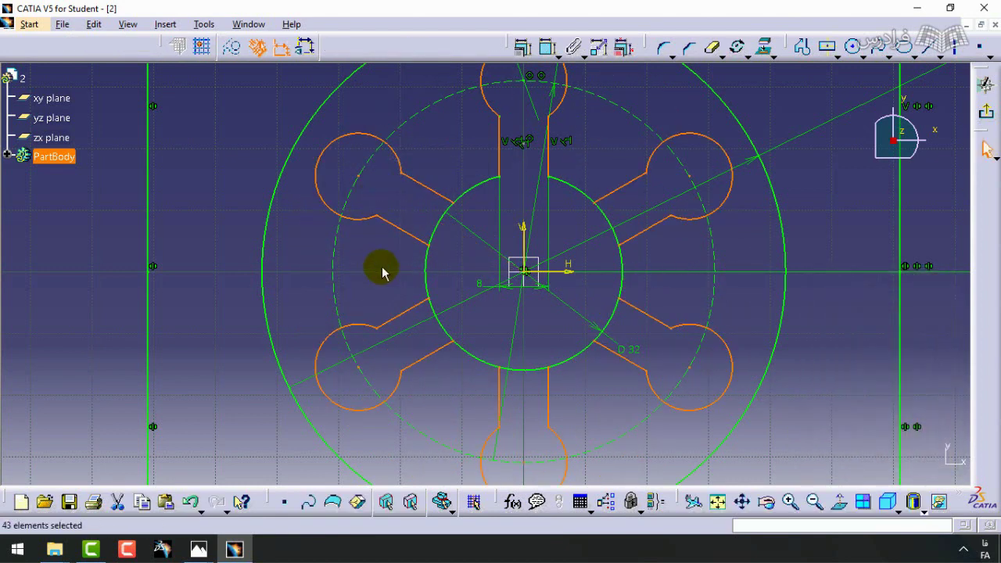
{"action": "left_click", "coordinate": [331, 250]}
{"action": "middle_click_drag", "start_coordinate": [331, 250], "coordinate": [337, 277]}
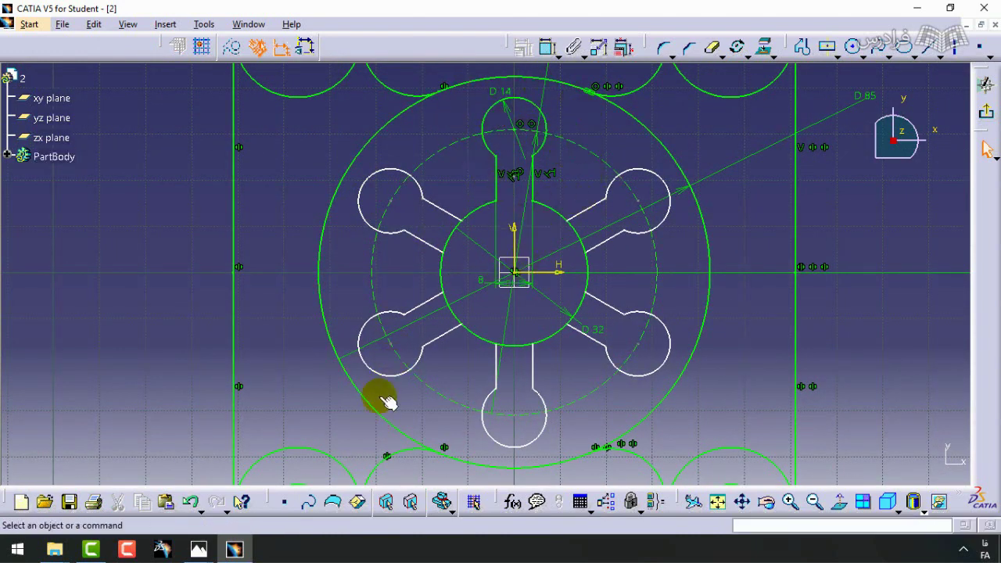
- Quick-trim the 32 mm circle's arcs across the mouths of the five copied slots
{"action": "left_click", "coordinate": [714, 51]}
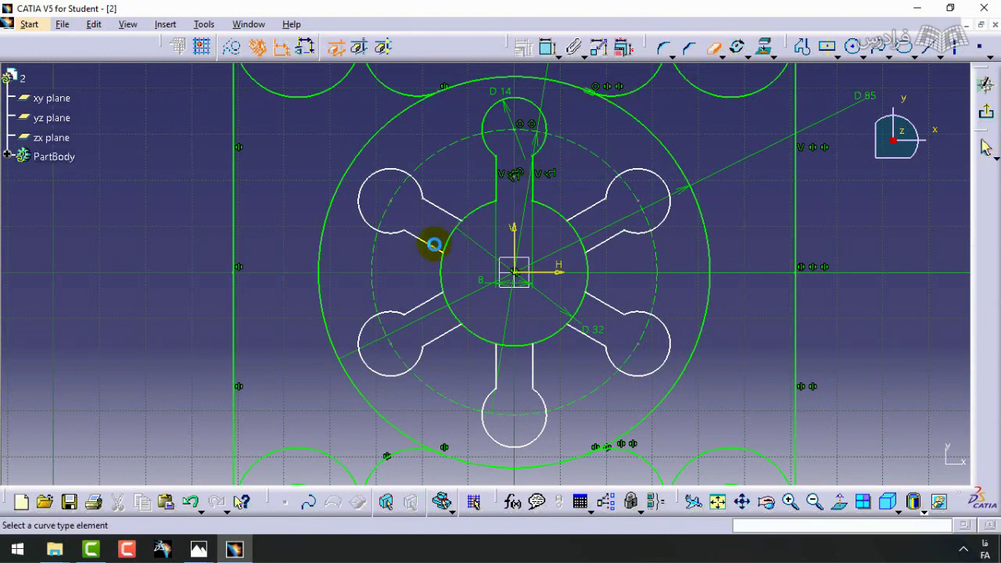
{"action": "left_click", "coordinate": [452, 267]}
{"action": "left_click", "coordinate": [446, 300]}
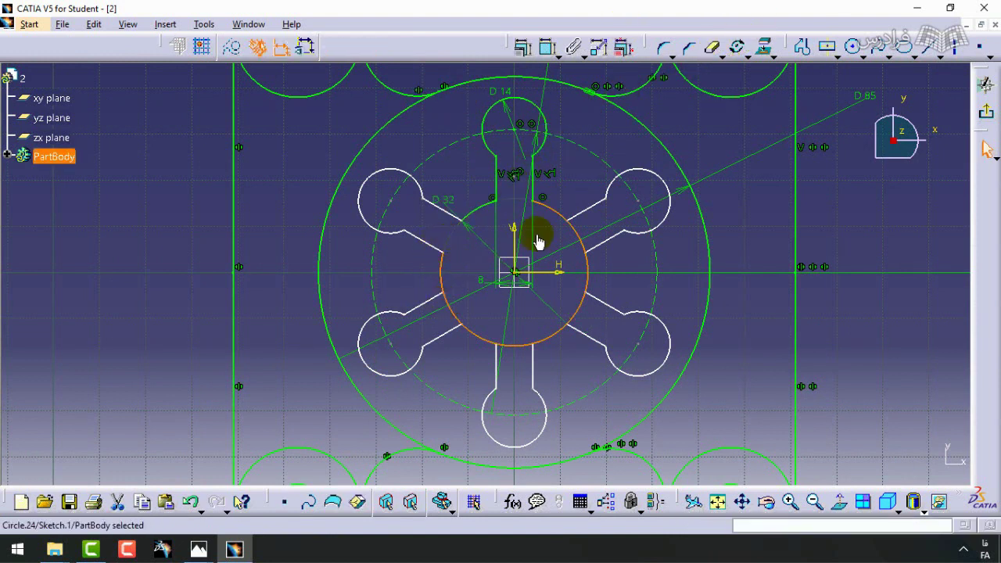
{"action": "left_click", "coordinate": [701, 58]}
{"action": "left_click", "coordinate": [509, 347]}
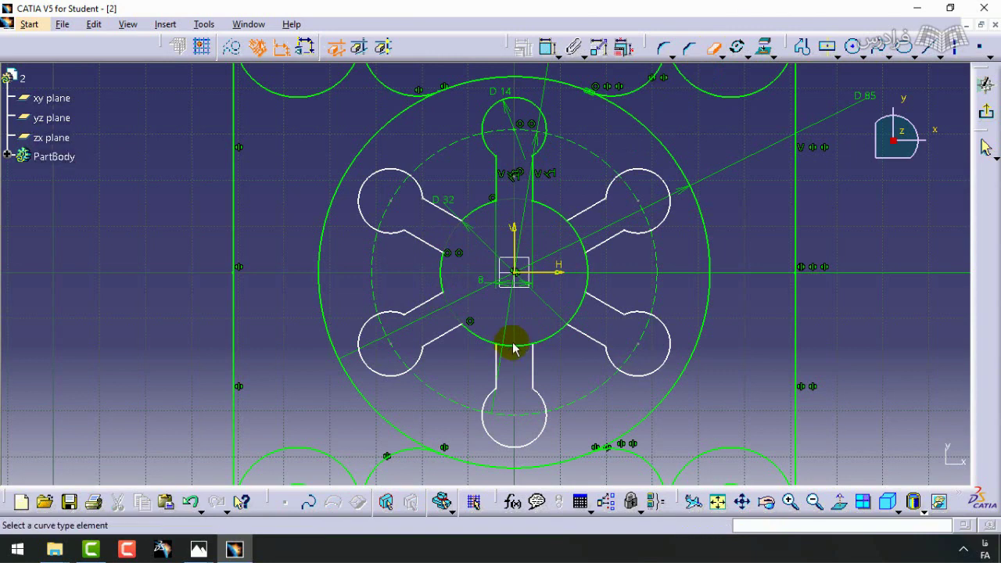
{"action": "left_click", "coordinate": [582, 321]}
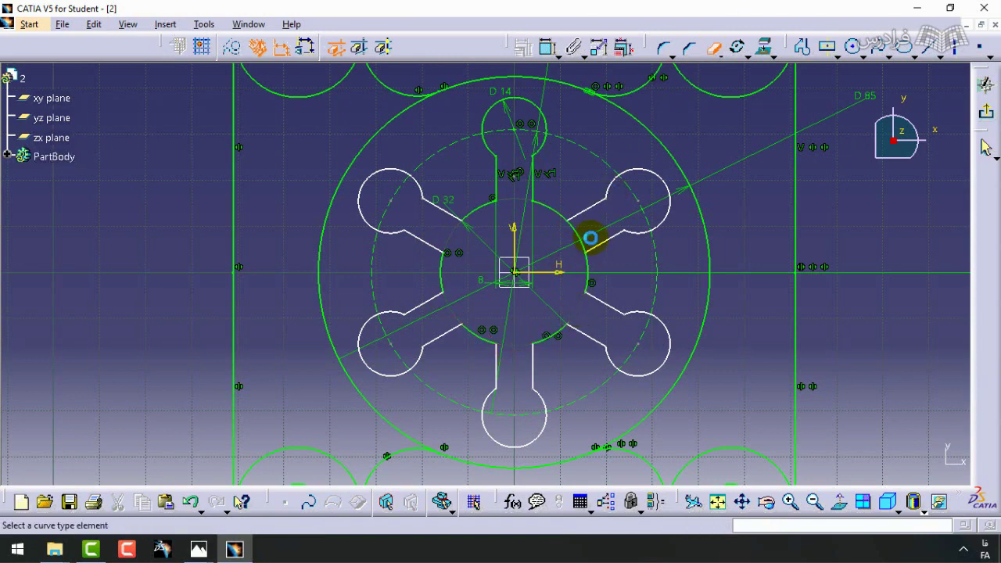
{"action": "left_click", "coordinate": [581, 229]}
{"action": "middle_click_drag", "start_coordinate": [730, 243], "coordinate": [720, 309]}
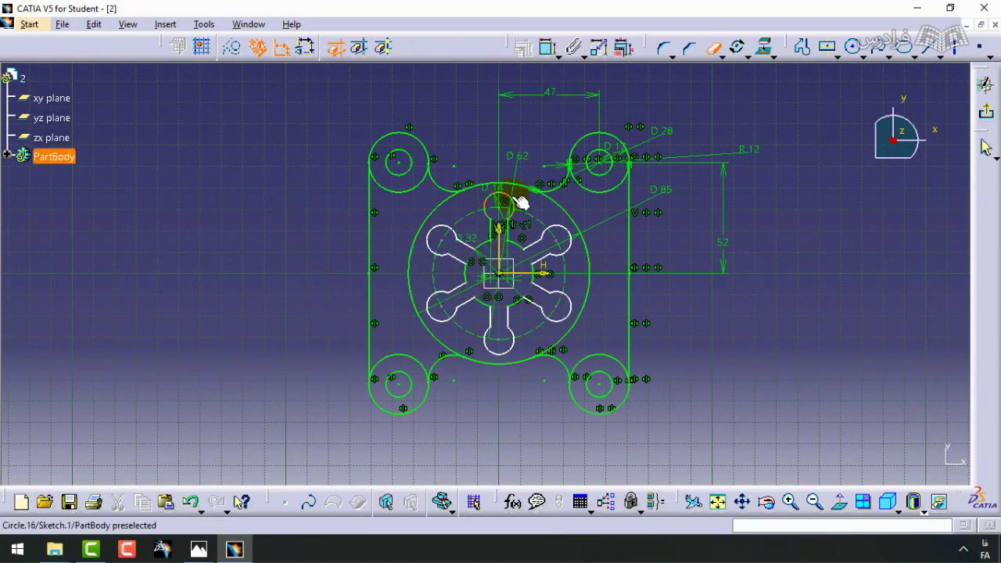
{"action": "middle_click_drag", "start_coordinate": [531, 217], "coordinate": [519, 157], "text": "ctrl"}
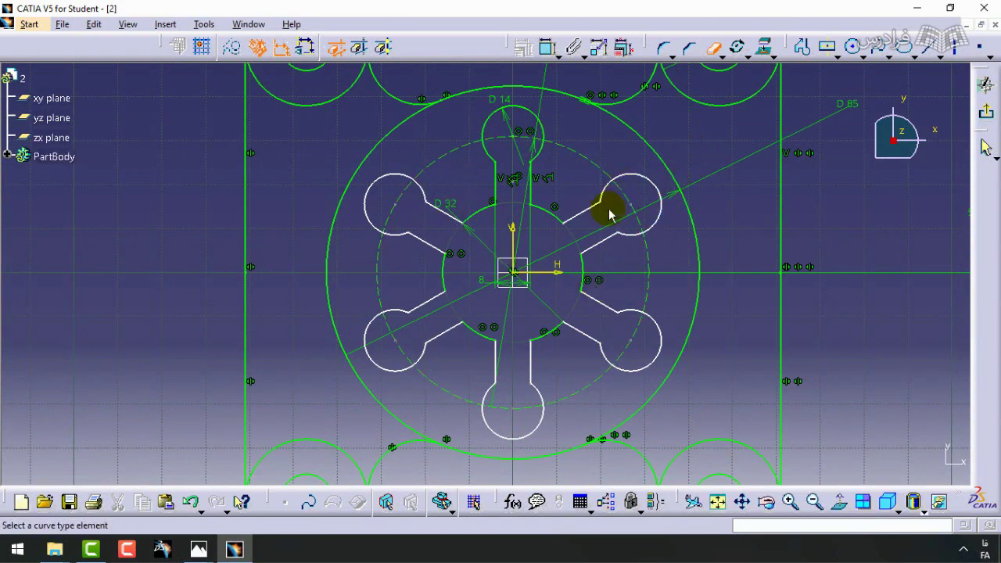
{"action": "left_click", "coordinate": [547, 48]}
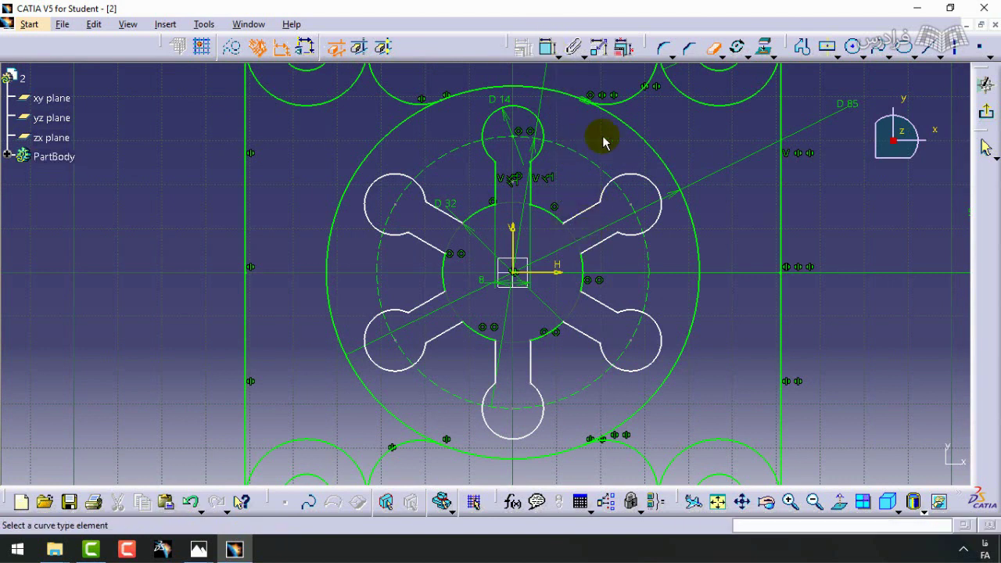
{"action": "left_click", "coordinate": [560, 57]}
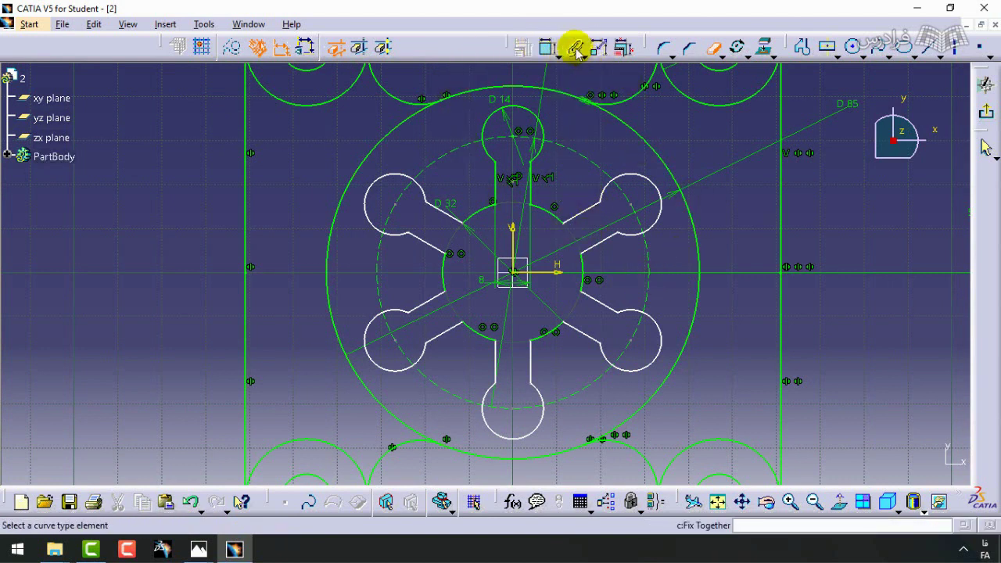
{"action": "left_click", "coordinate": [583, 58]}
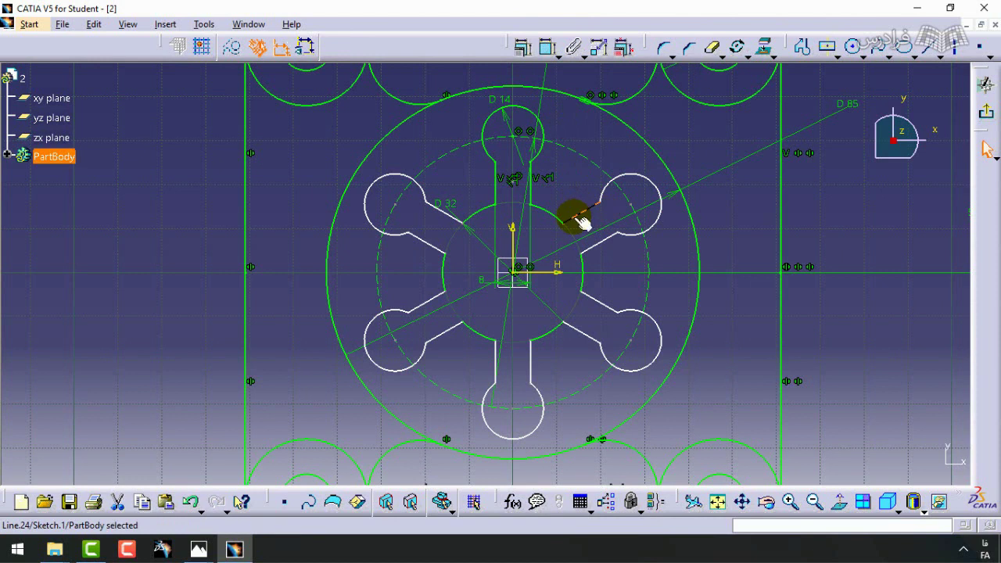
- Select the head arcs and side lines of all five copied slots and apply a Fix constraint to them
{"action": "left_click", "coordinate": [605, 186], "text": "ctrl"}
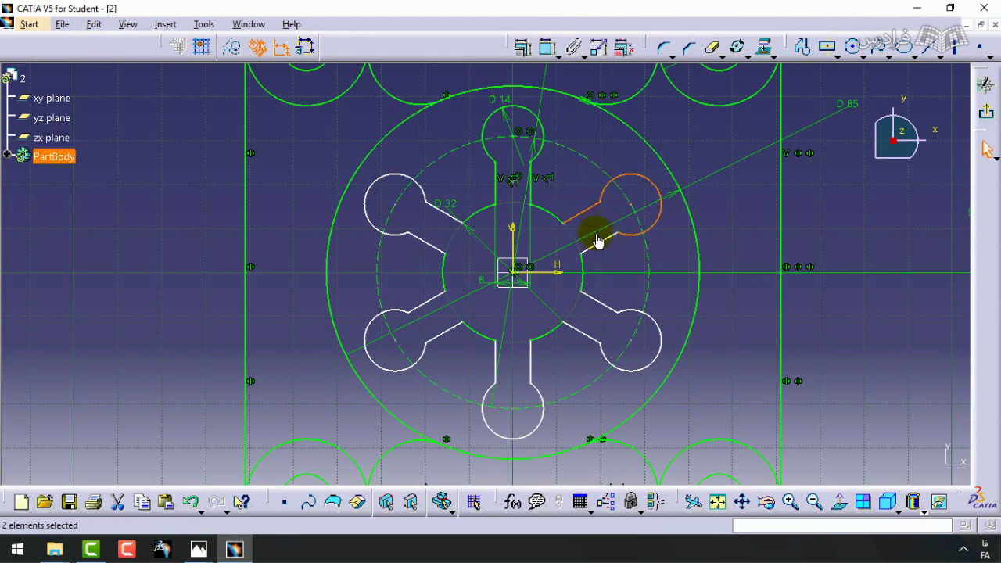
{"action": "left_click", "coordinate": [597, 242], "text": "ctrl"}
{"action": "left_click", "coordinate": [615, 311], "text": "ctrl"}
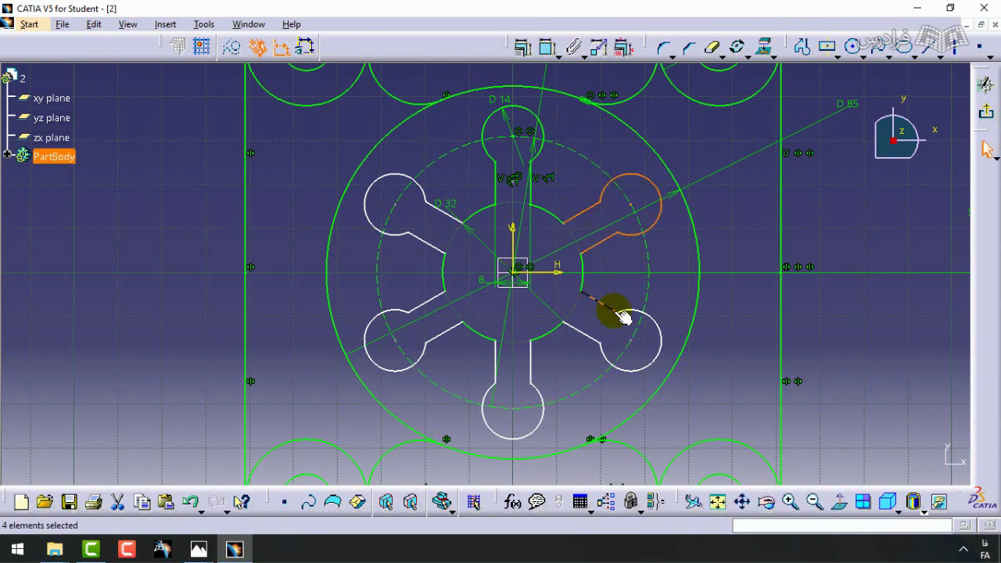
{"action": "left_click", "coordinate": [632, 324], "text": "ctrl"}
{"action": "left_click", "coordinate": [576, 330], "text": "ctrl"}
{"action": "left_click", "coordinate": [530, 363], "text": "ctrl"}
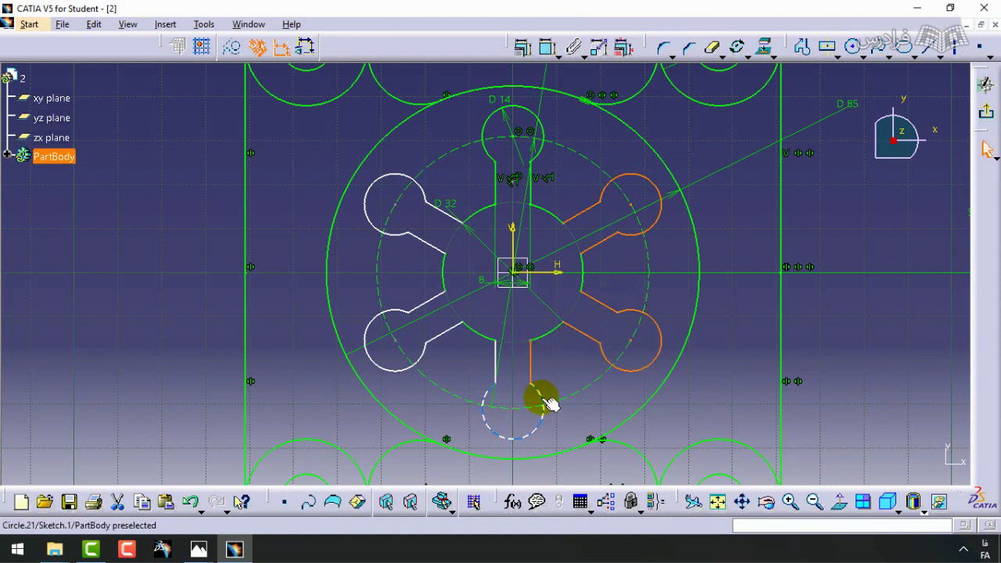
{"action": "left_click", "coordinate": [540, 402], "text": "ctrl"}
{"action": "left_click", "coordinate": [494, 360], "text": "ctrl"}
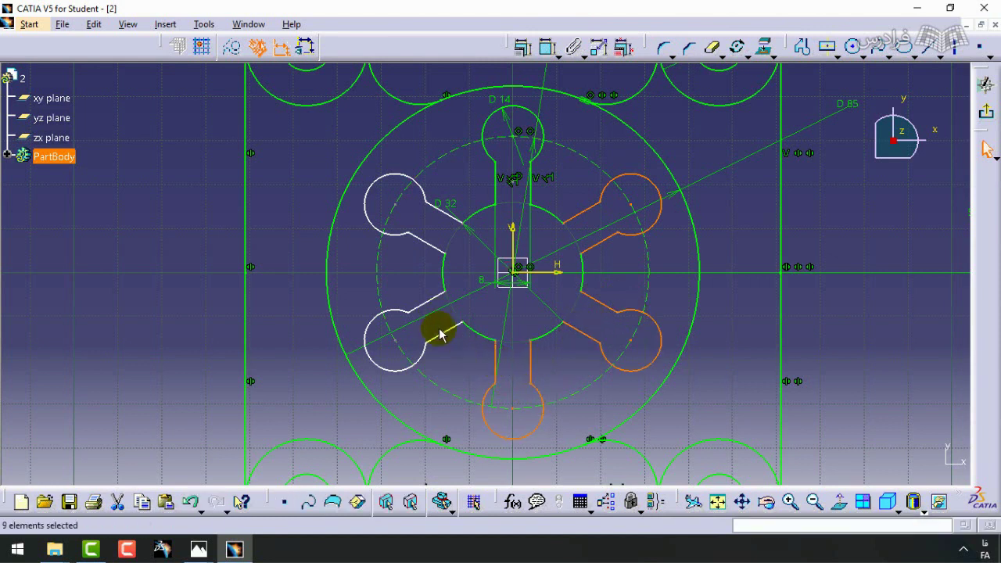
{"action": "left_click", "coordinate": [440, 333], "text": "ctrl"}
{"action": "left_click", "coordinate": [422, 353], "text": "ctrl"}
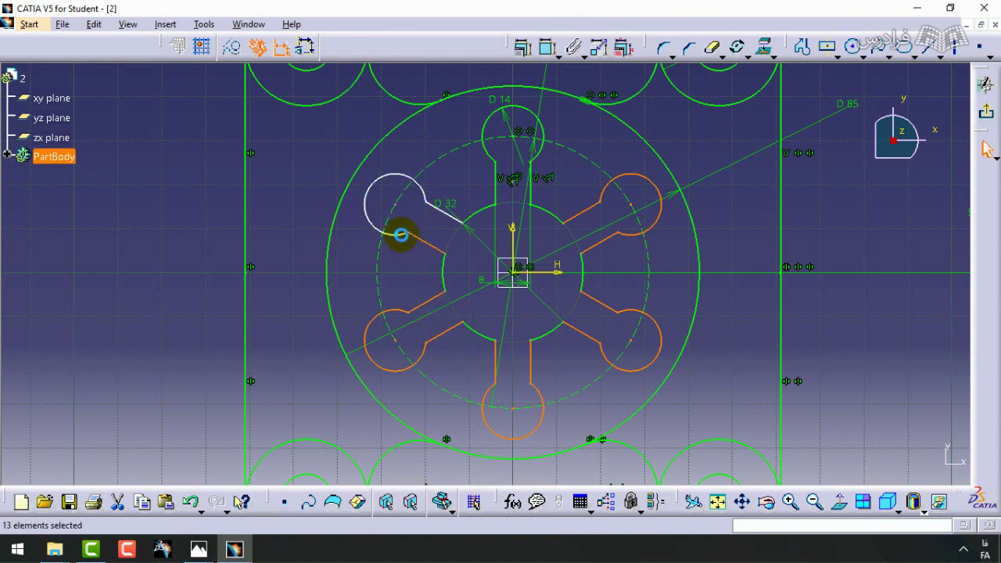
{"action": "left_click", "coordinate": [400, 234], "text": "ctrl"}
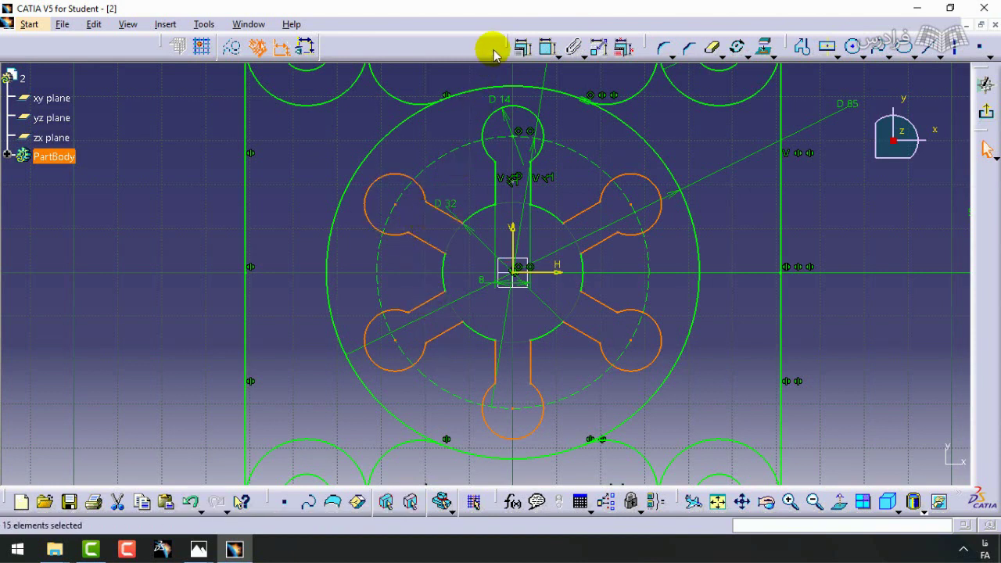
{"action": "left_click", "coordinate": [524, 48]}
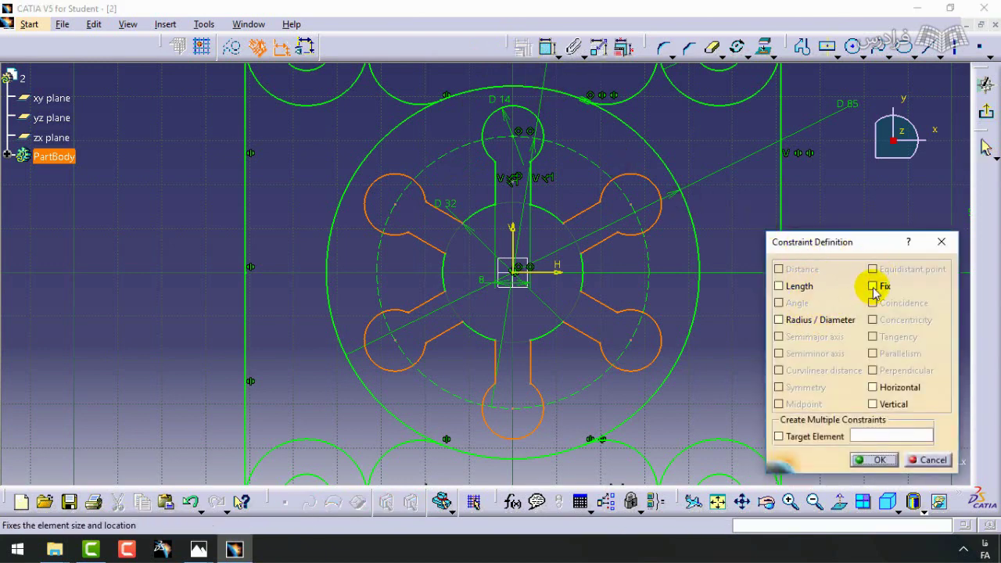
{"action": "left_click", "coordinate": [873, 288]}
{"action": "left_click", "coordinate": [869, 460]}
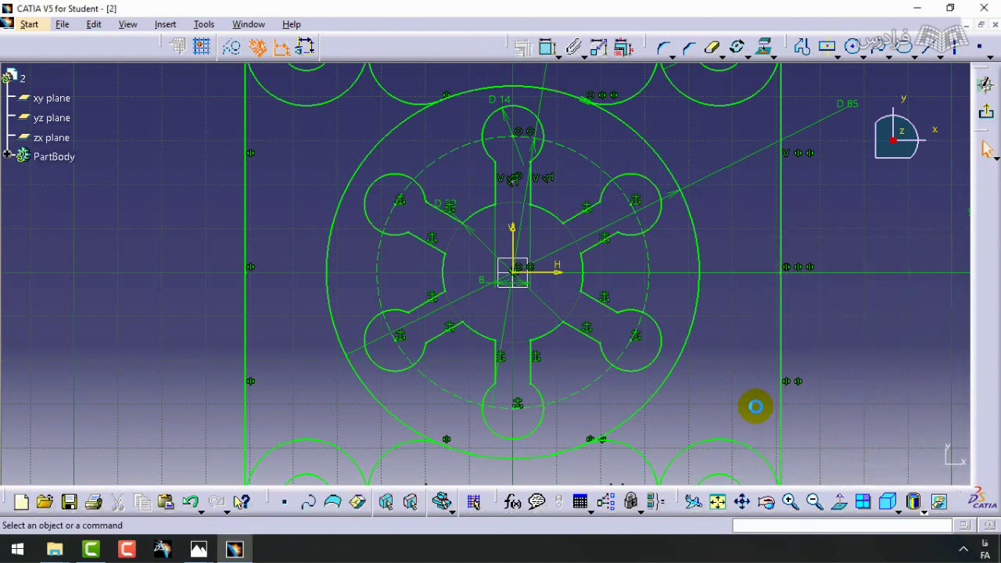
- Examine the completed flange plate sketch as a whole and compare it with reference drawing 2.jpg in Photos
{"action": "middle_click_drag", "start_coordinate": [743, 223], "coordinate": [716, 313]}
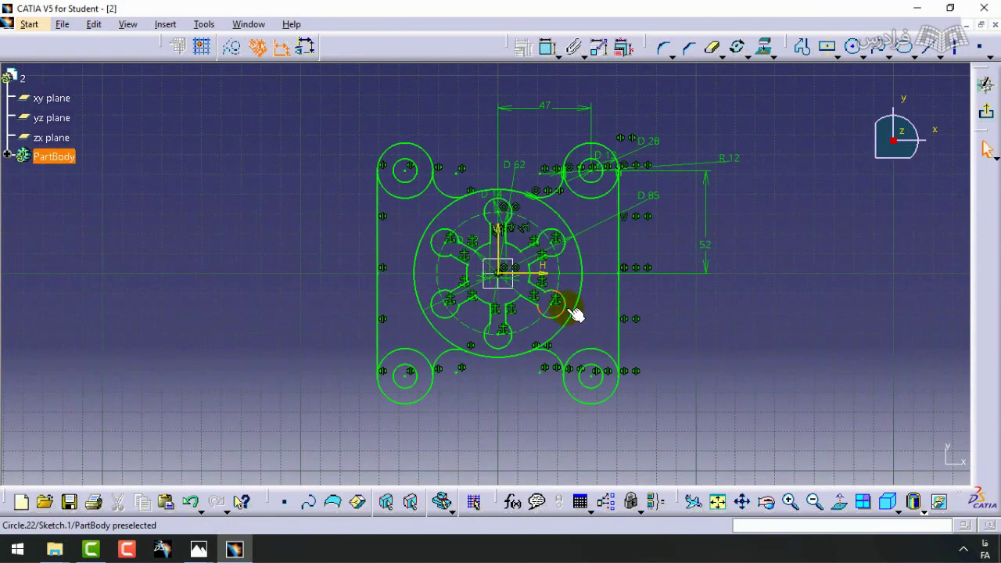
{"action": "left_click", "coordinate": [663, 306]}
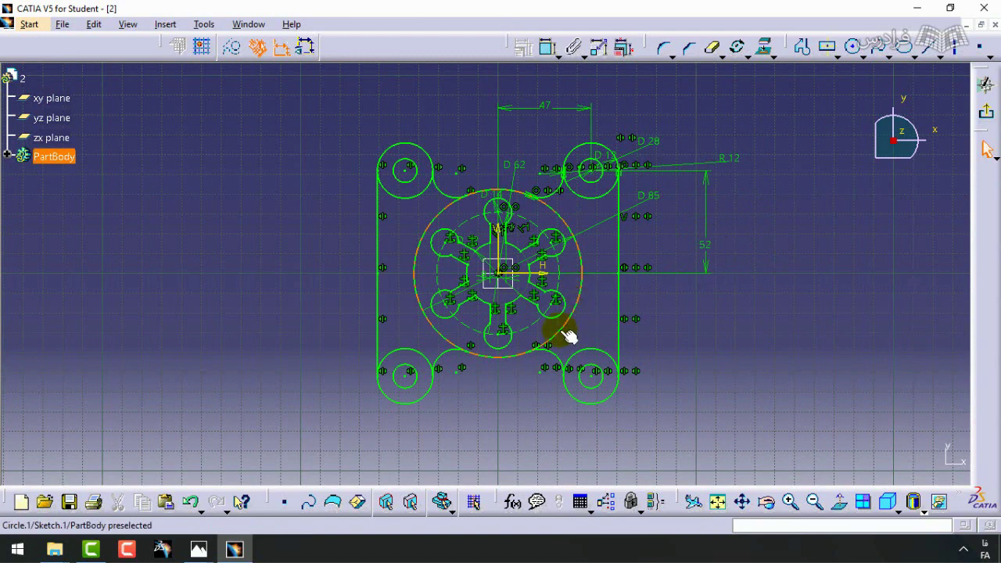
{"action": "middle_click_drag", "start_coordinate": [560, 331], "coordinate": [554, 277]}
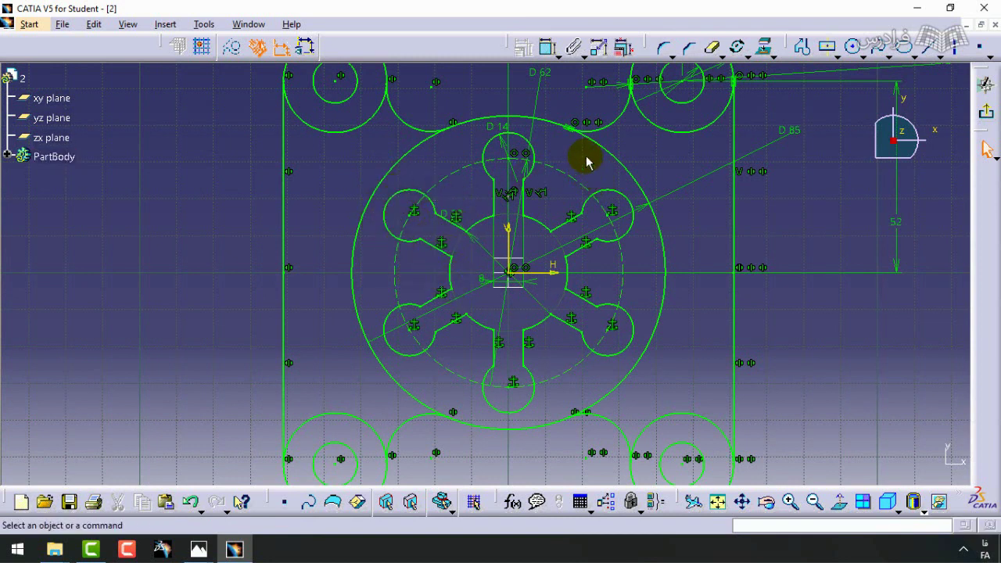
{"action": "middle_click_drag", "start_coordinate": [588, 161], "coordinate": [586, 279], "text": "ctrl"}
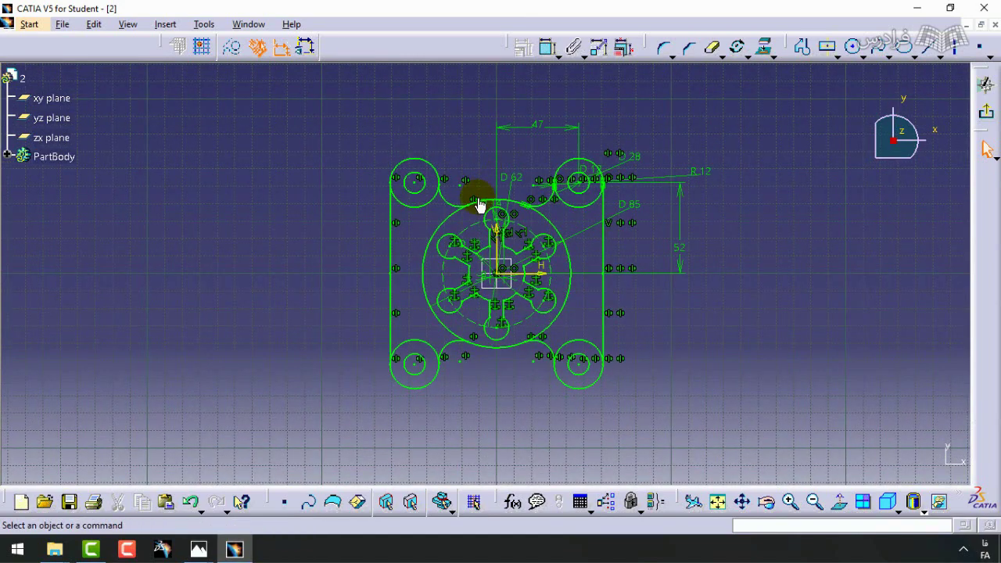
{"action": "mouse_move", "coordinate": [202, 551]}
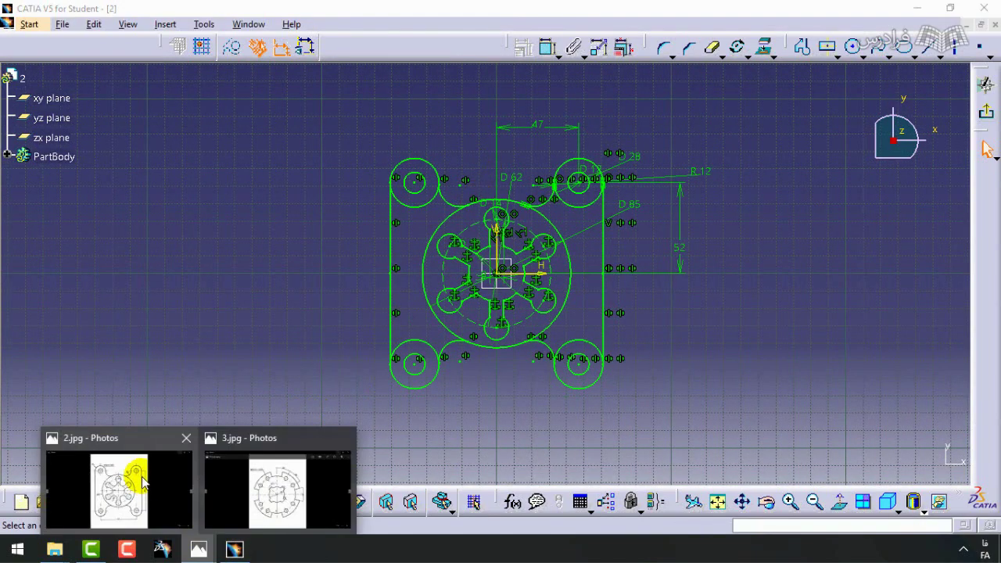
{"action": "left_click", "coordinate": [138, 474]}
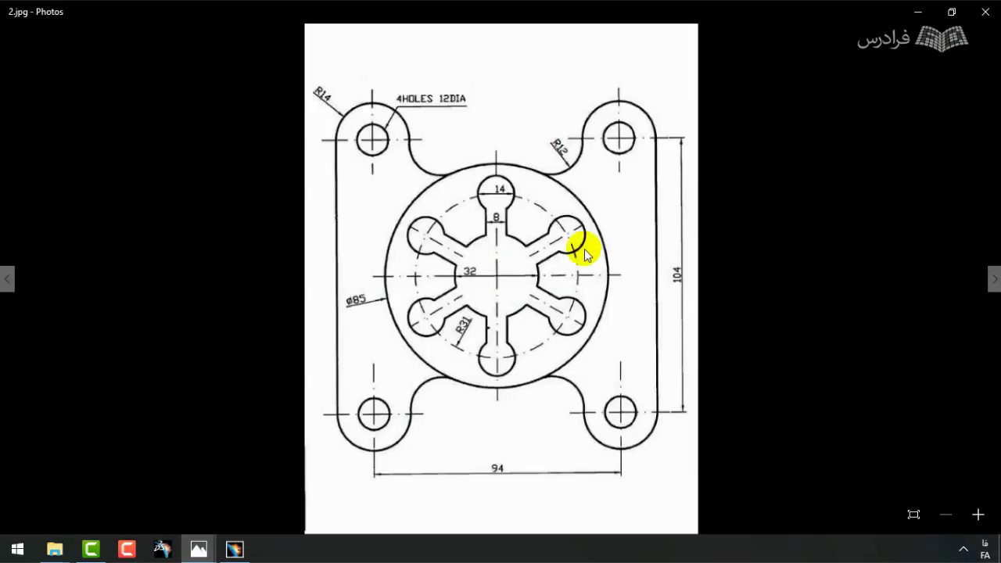
{"action": "left_click", "coordinate": [919, 16]}
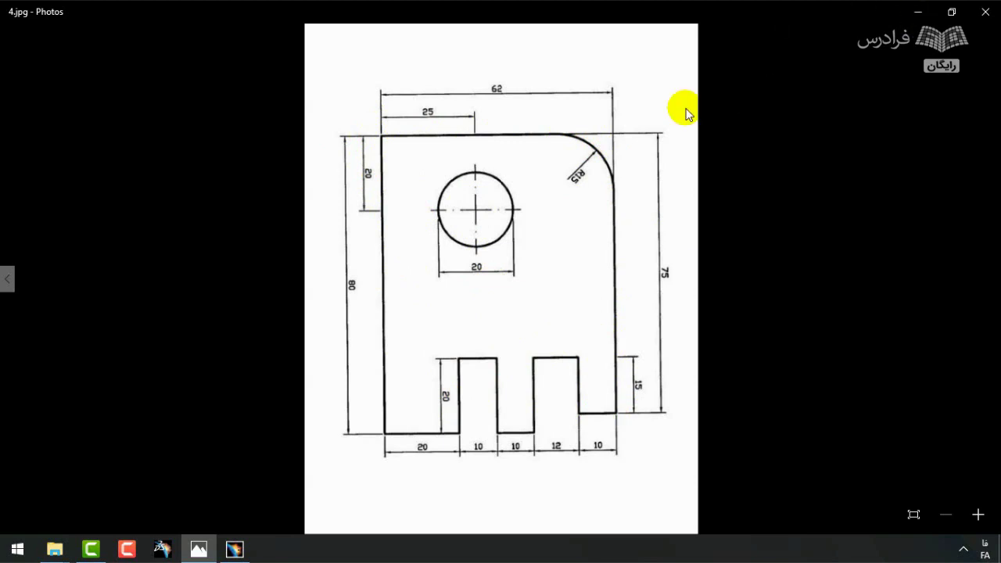
- In CATIA's empty Part1 sketch, draw a circle centred on the origin and set its diameter to 20 mm
{"action": "left_click", "coordinate": [919, 13]}
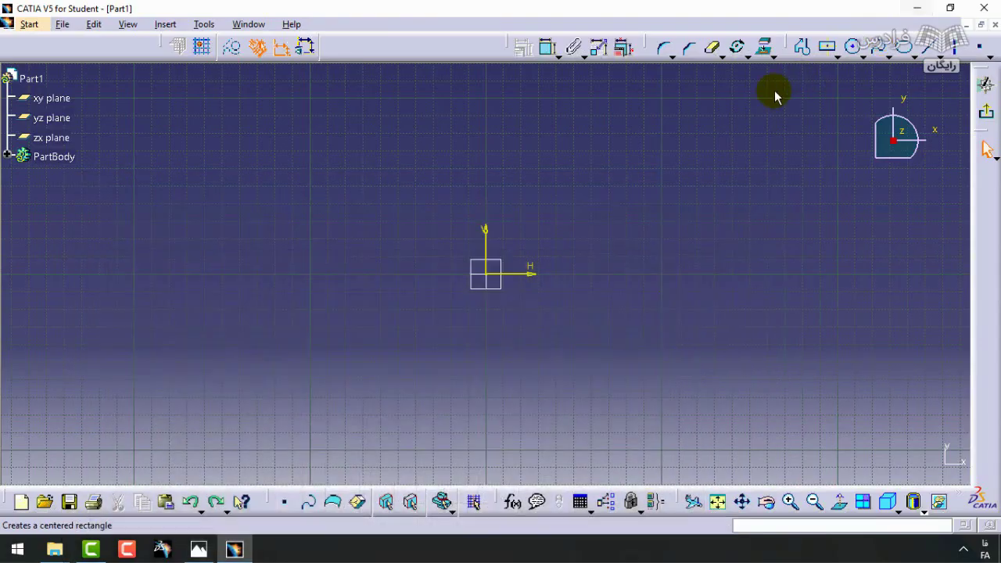
{"action": "left_click", "coordinate": [491, 271]}
{"action": "left_click", "coordinate": [564, 202]}
{"action": "left_click", "coordinate": [548, 47]}
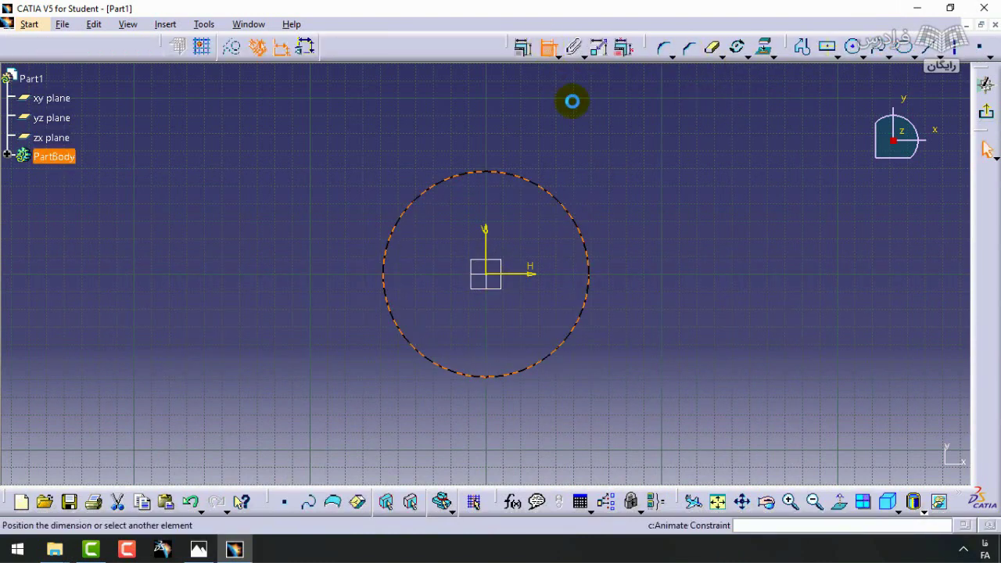
{"action": "left_click", "coordinate": [608, 151]}
{"action": "double_click", "coordinate": [608, 143]}
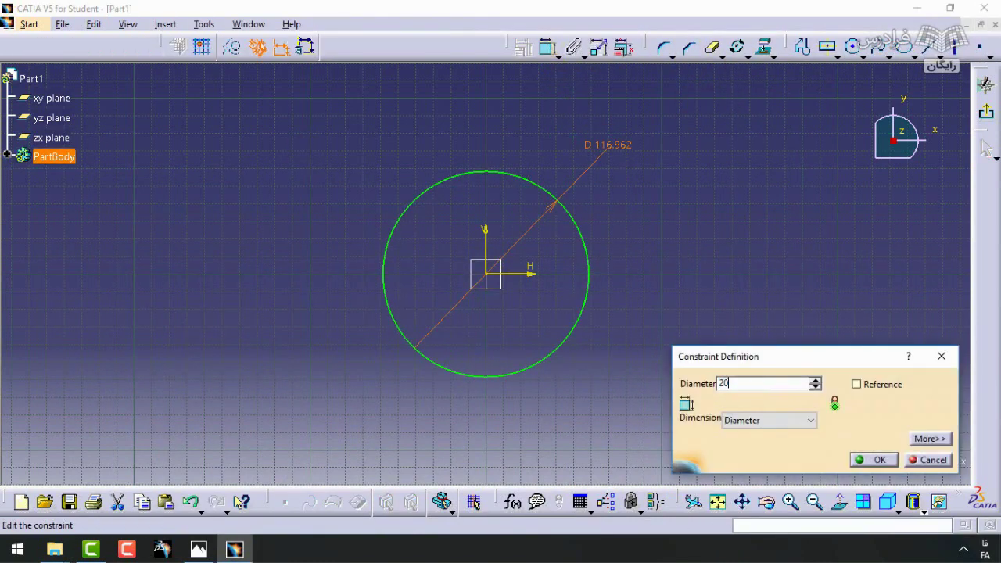
{"action": "type", "text": "20"}
{"action": "key", "text": "Return"}
- Start a line profile with its first point at H -25 mm, V 20 mm, checking the position against drawing 4.jpg
{"action": "middle_click_drag", "start_coordinate": [514, 242], "coordinate": [476, 100]}
{"action": "middle_click_drag", "start_coordinate": [631, 221], "coordinate": [628, 263]}
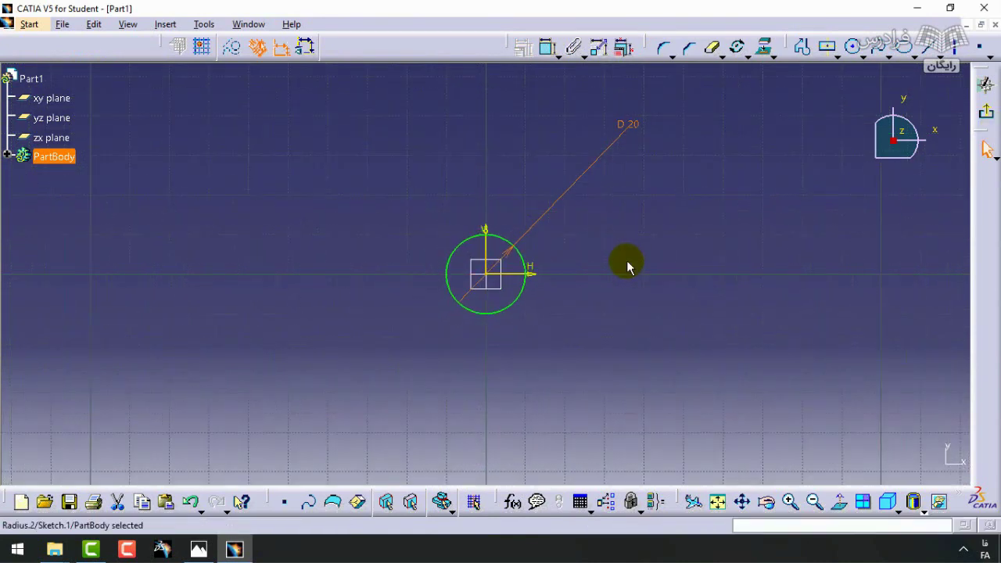
{"action": "left_click", "coordinate": [803, 49]}
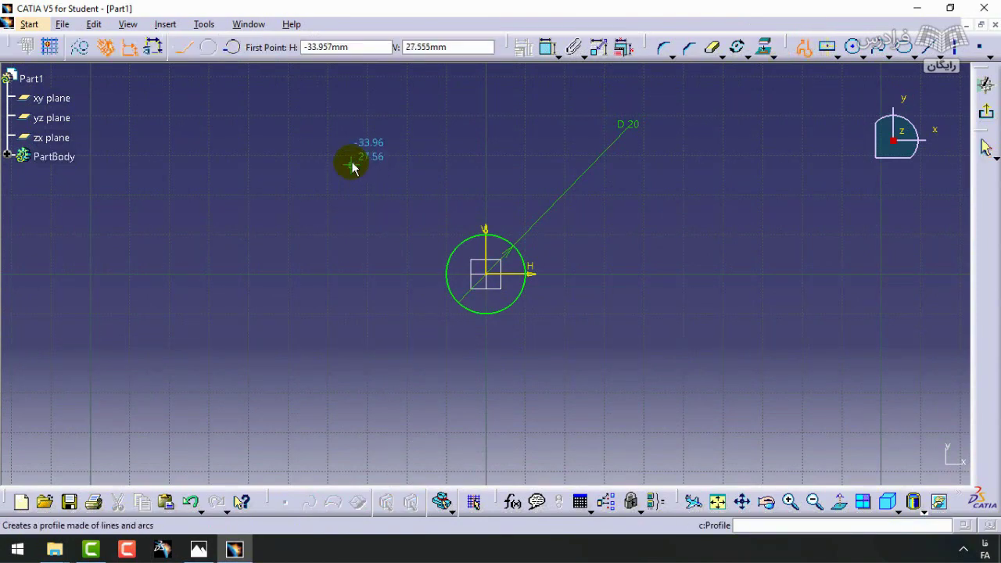
{"action": "key", "text": "alt+Tab"}
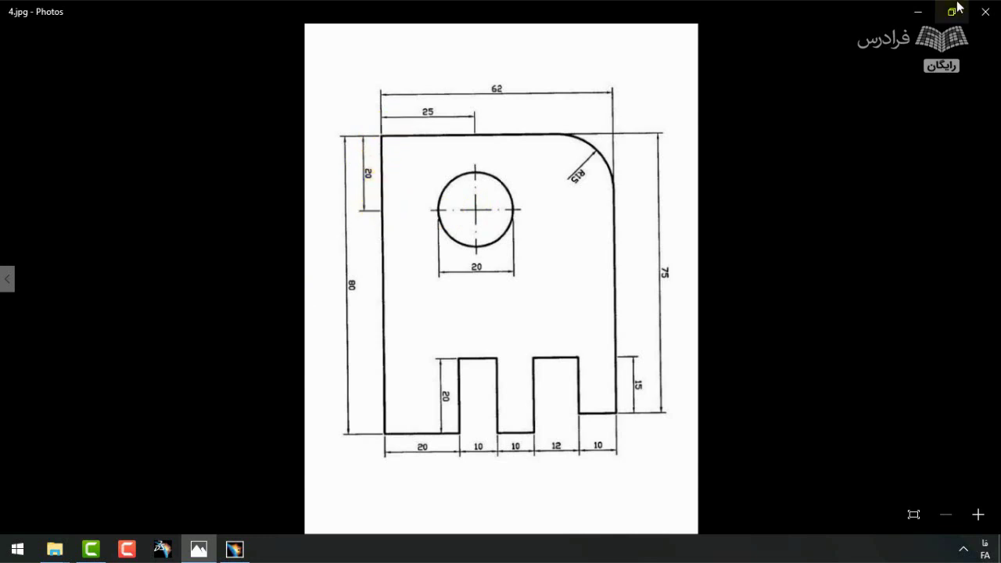
{"action": "left_click", "coordinate": [918, 13]}
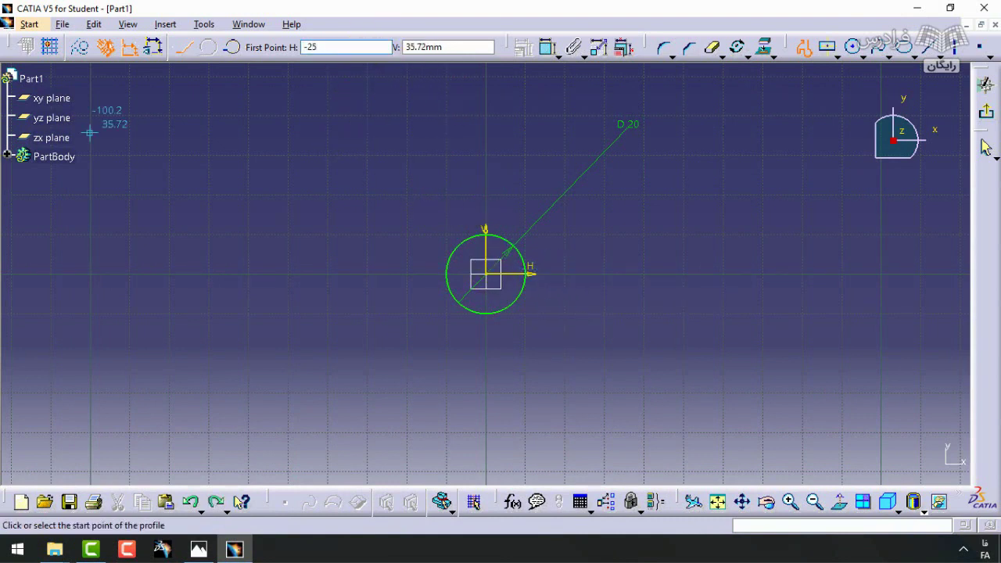
{"action": "key", "text": "Tab"}
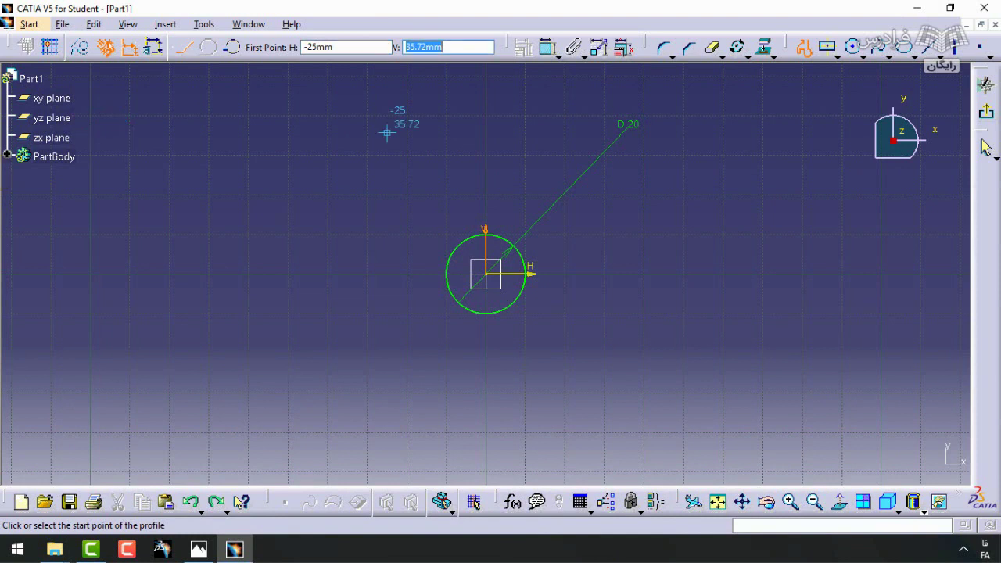
{"action": "key", "text": "Return"}
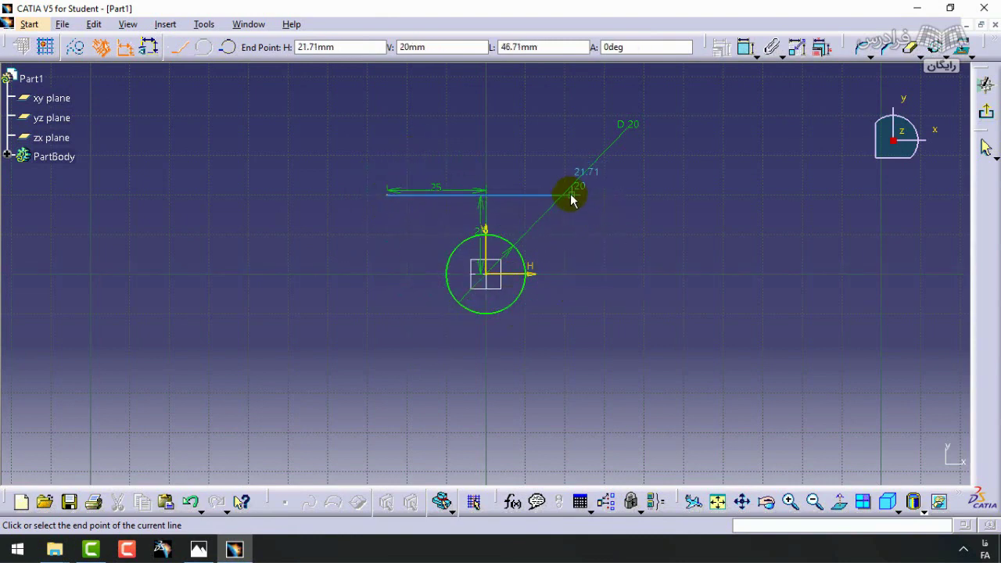
- Draw the plate's upper edge from the profile's first point with a length of 62 mm at 0 degrees
{"action": "left_click", "coordinate": [199, 550]}
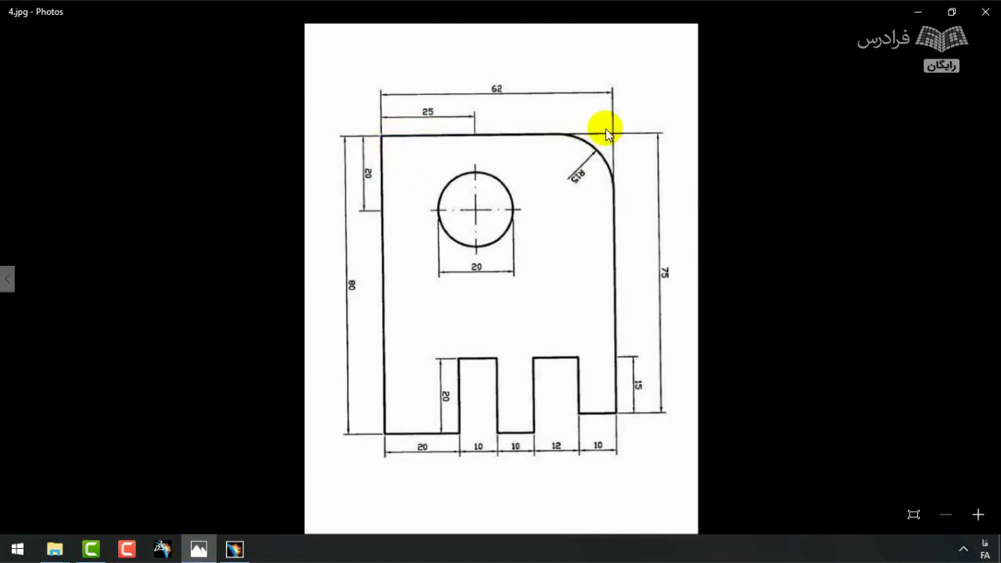
{"action": "left_click", "coordinate": [916, 12]}
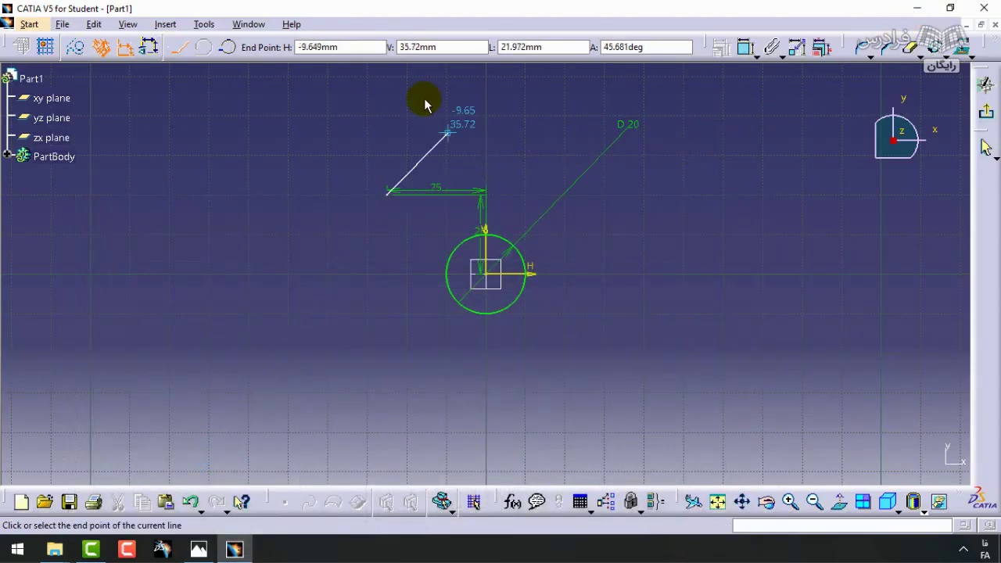
{"action": "double_click", "coordinate": [551, 48]}
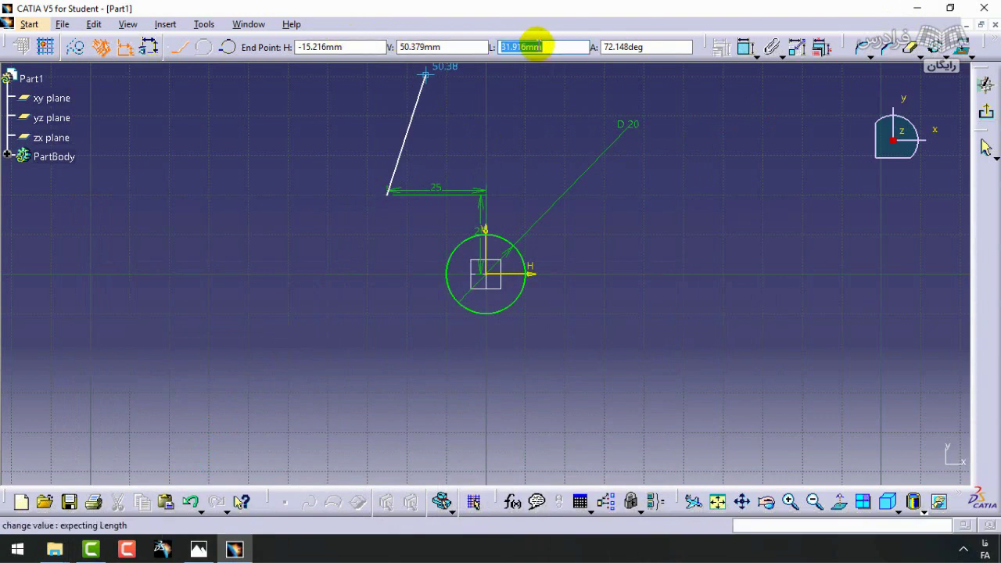
{"action": "type", "text": "62"}
{"action": "key", "text": "Tab"}
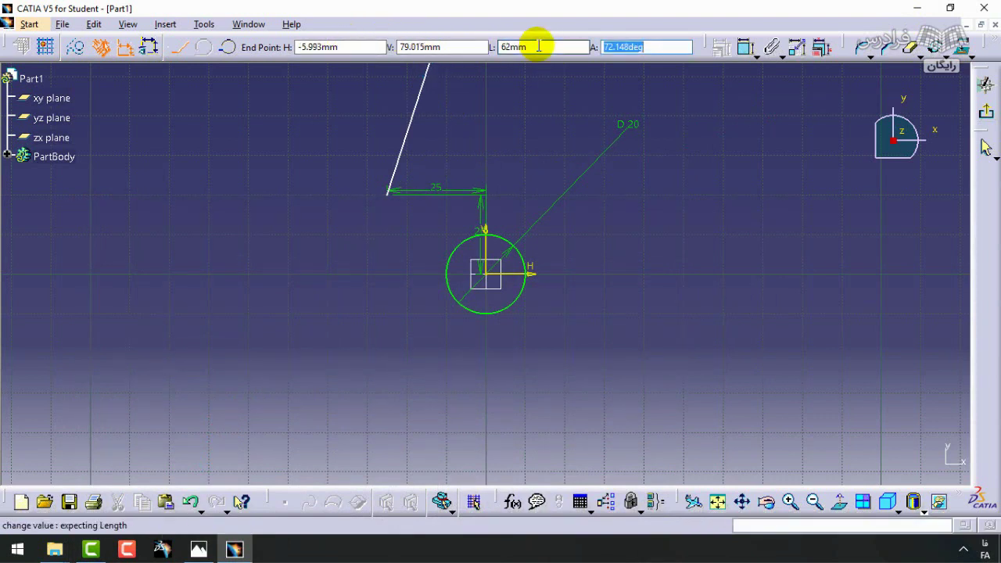
{"action": "type", "text": "0"}
{"action": "key", "text": "Return"}
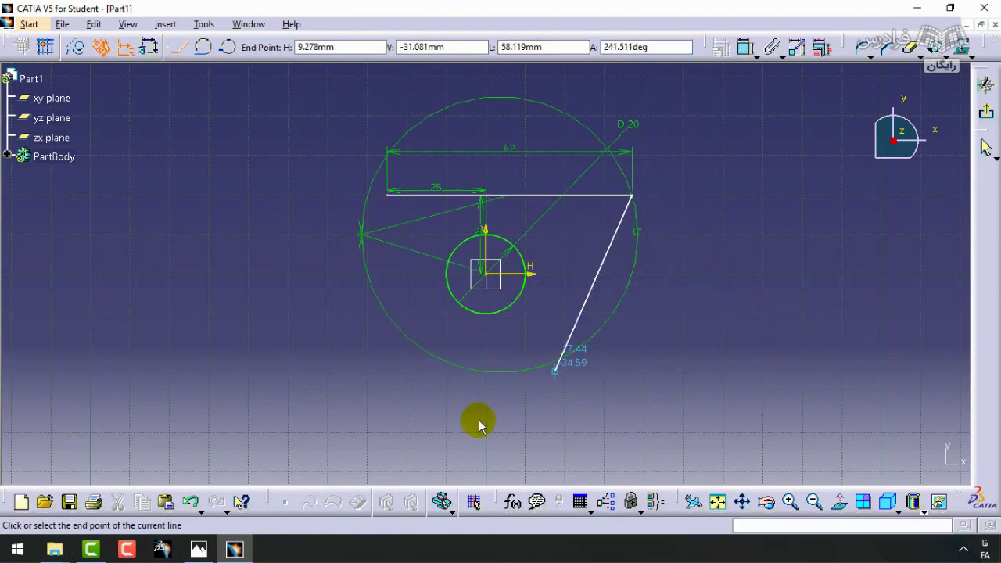
- Draw a vertical line downward from the upper edge's right end and end the profile there
{"action": "left_click", "coordinate": [198, 550]}
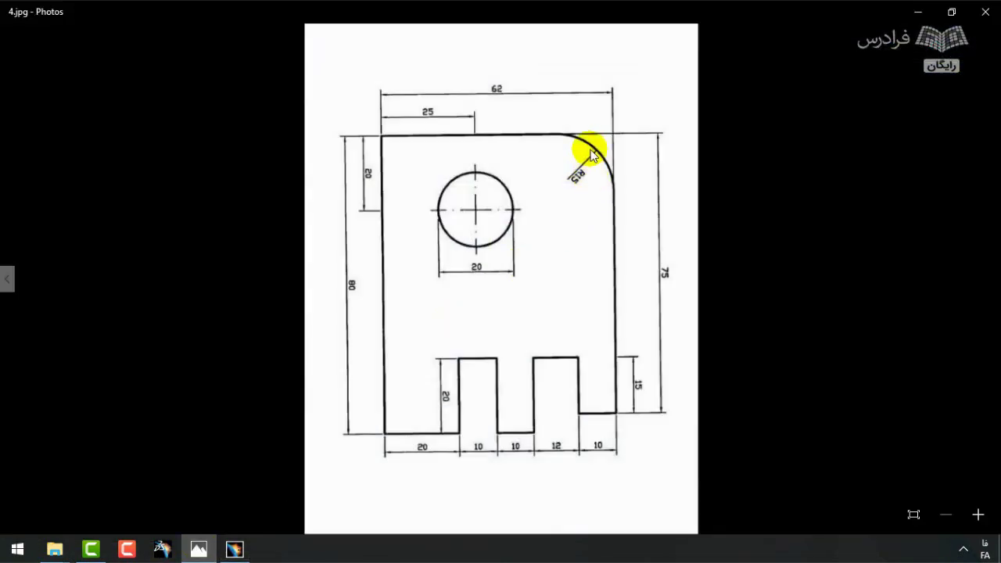
{"action": "left_click", "coordinate": [917, 13]}
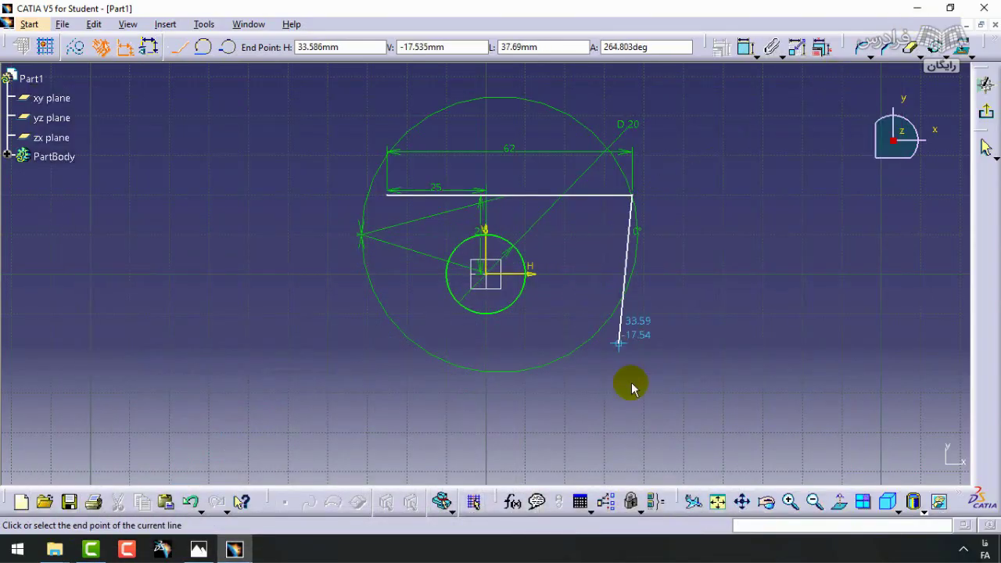
{"action": "left_click", "coordinate": [632, 443]}
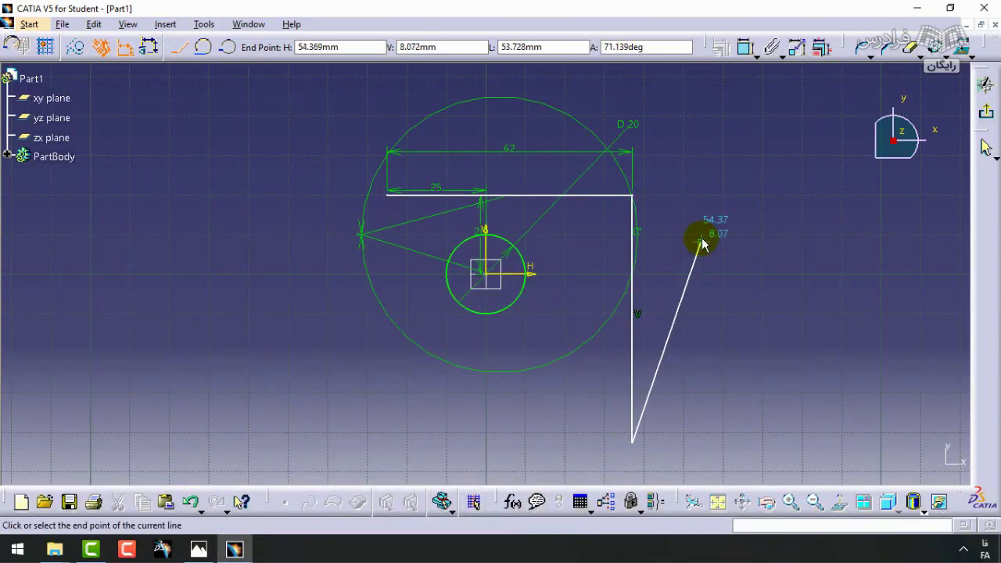
{"action": "key", "text": "Escape"}
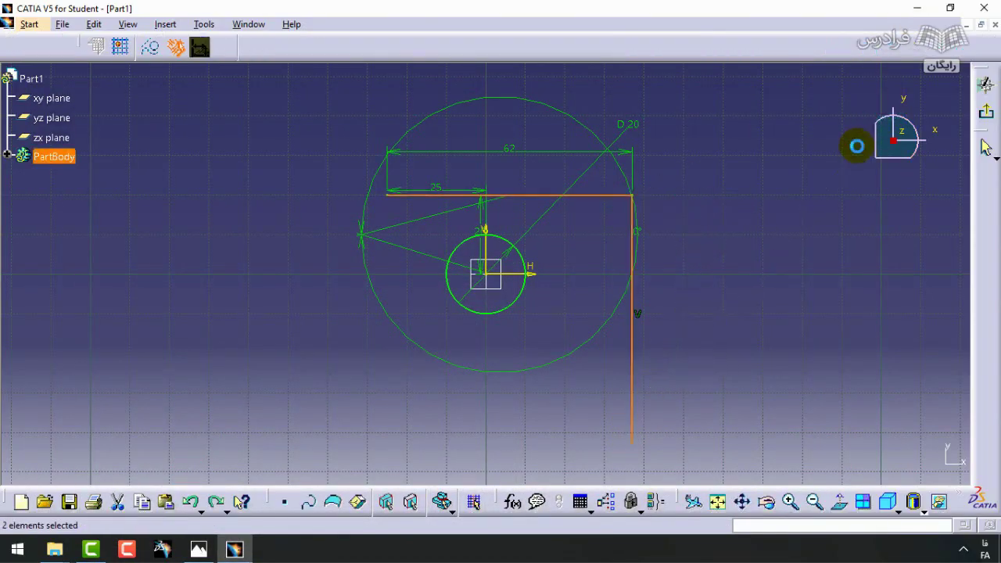
- Round the upper-right corner between the two lines with a radius of about 11.6 mm, converting the edge's length constraint into a distance
{"action": "left_click", "coordinate": [686, 201]}
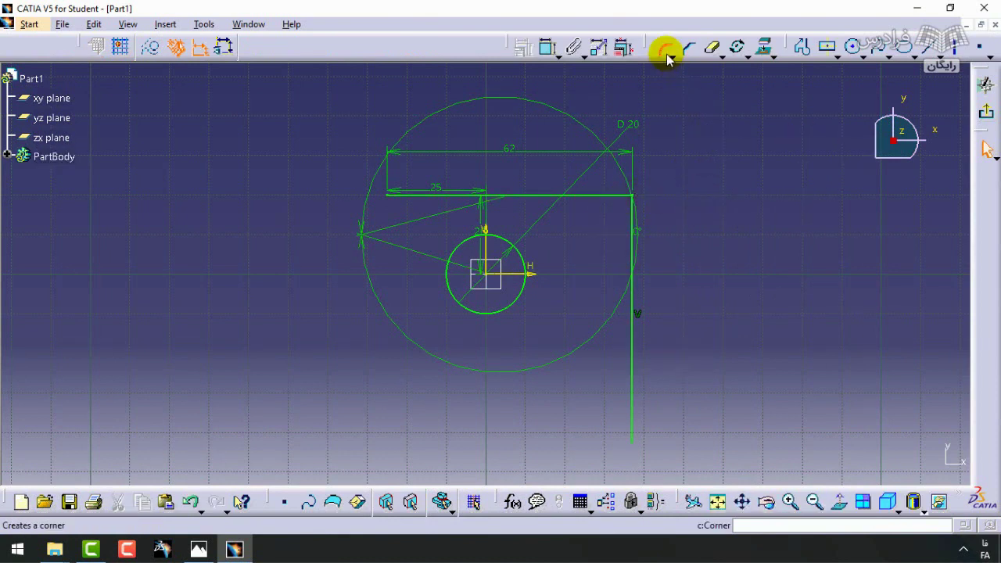
{"action": "left_click", "coordinate": [667, 56]}
{"action": "left_click", "coordinate": [631, 196]}
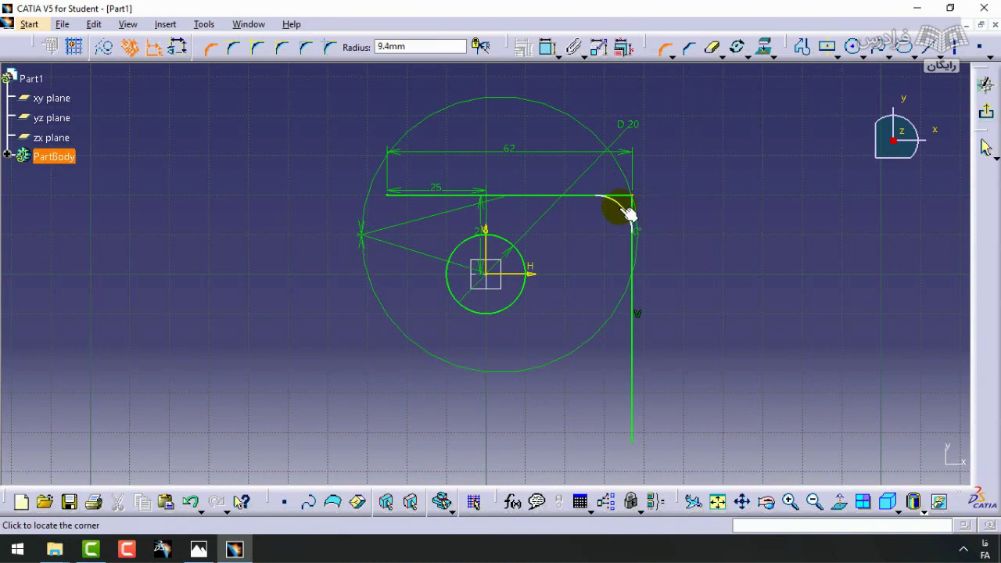
{"action": "left_click", "coordinate": [617, 208]}
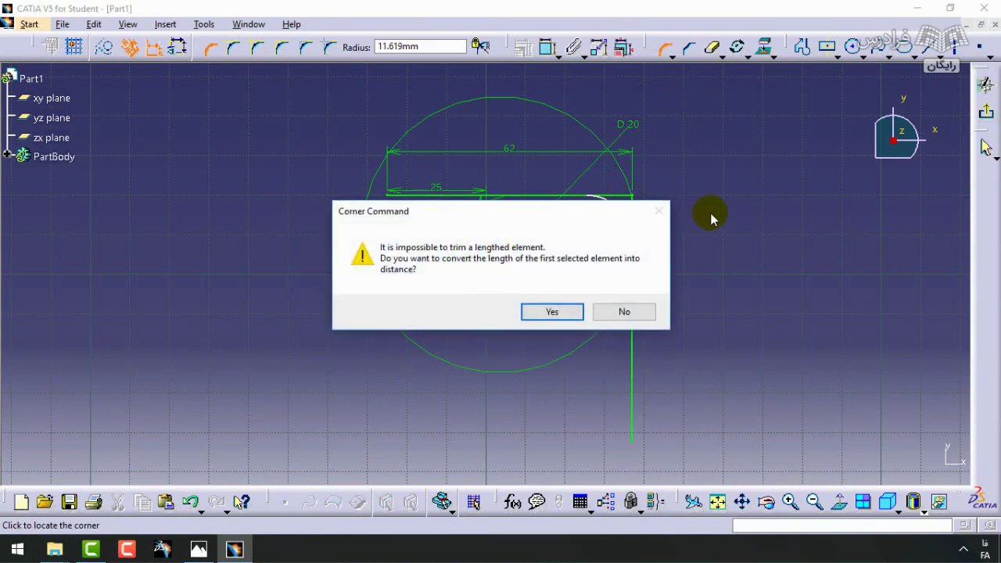
{"action": "left_click", "coordinate": [571, 313]}
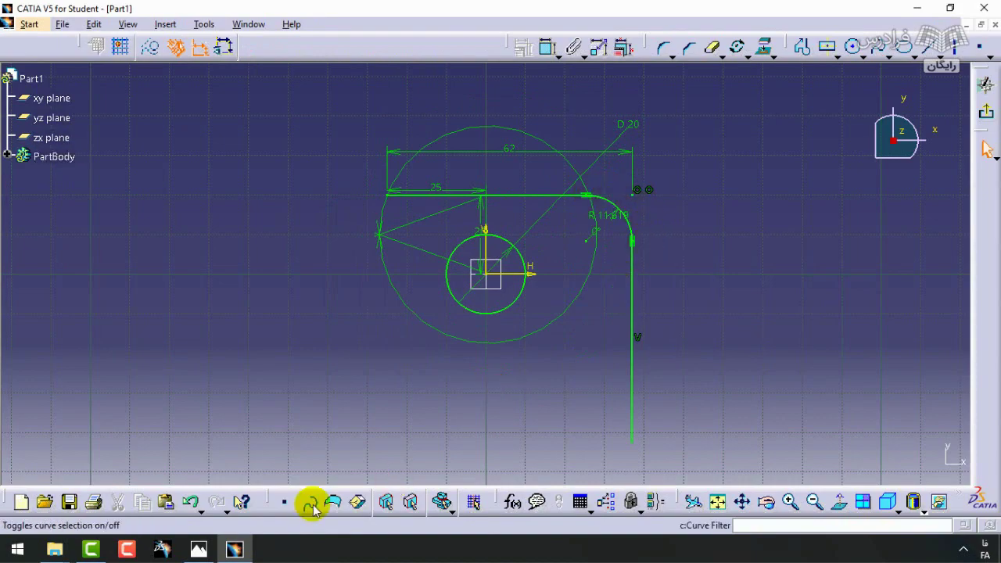
- Check the corner in drawing 4.jpg, and undo the corner and profile lines back to the 20 mm circle
{"action": "left_click", "coordinate": [199, 551]}
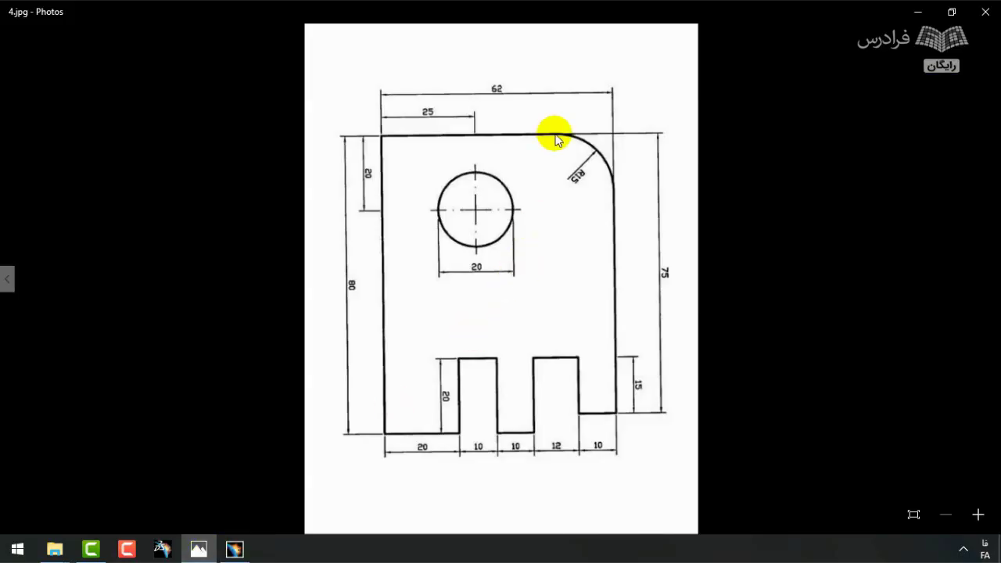
{"action": "left_click", "coordinate": [917, 12]}
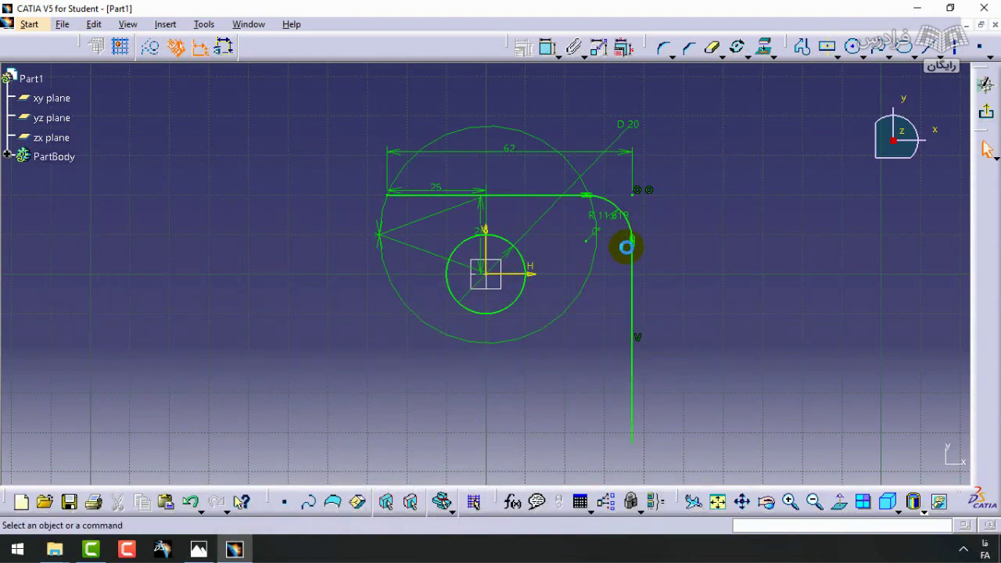
{"action": "key", "text": "ctrl+z"}
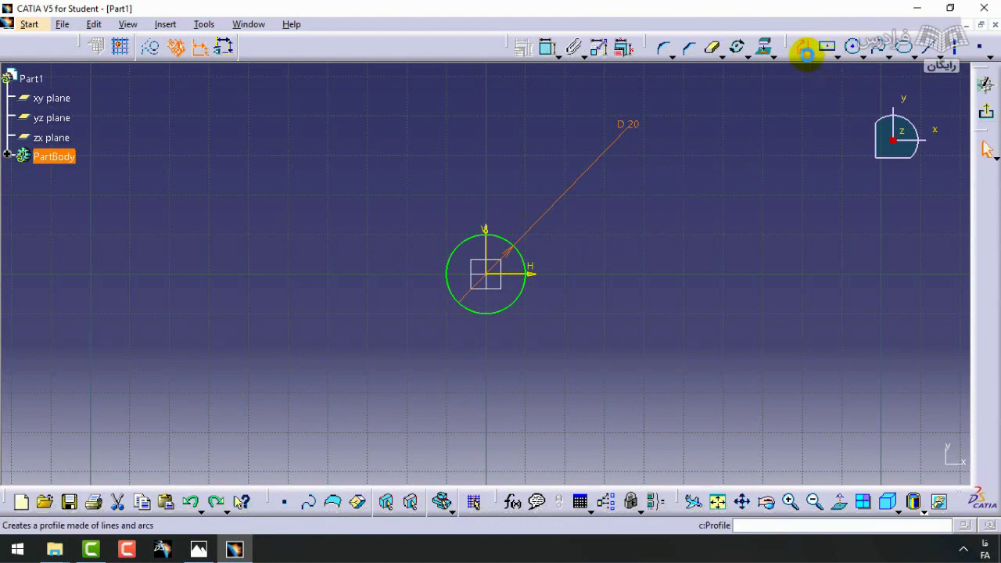
- Start a new profile with its first point at H -25 mm and V 20 mm from the circle's centre
{"action": "left_click", "coordinate": [806, 50]}
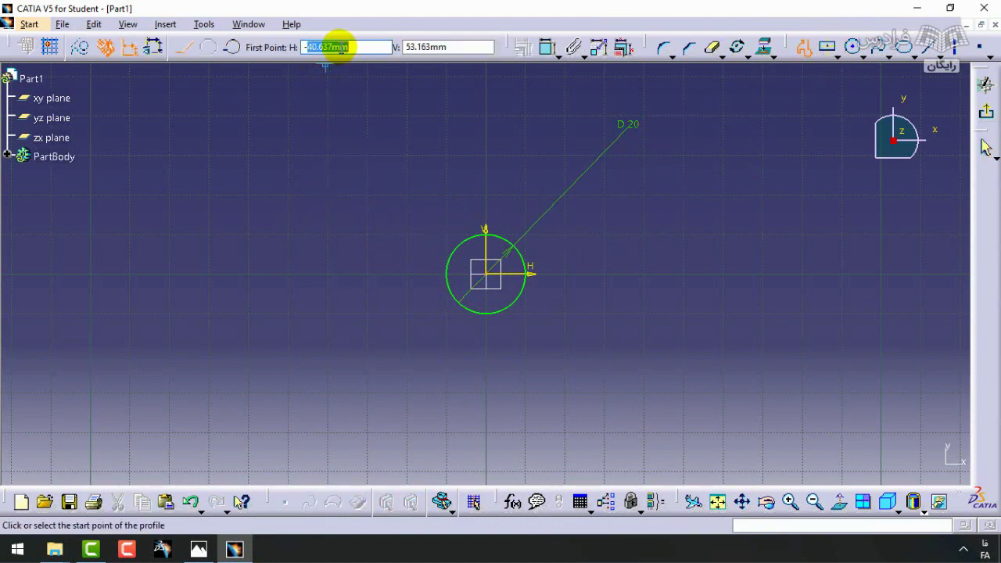
{"action": "left_click", "coordinate": [351, 48]}
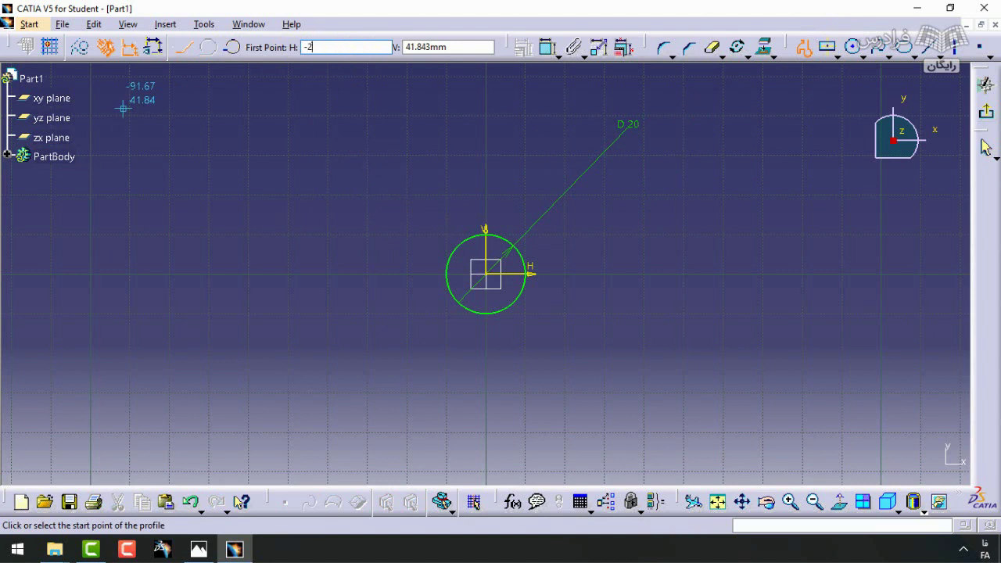
{"action": "type", "text": "-25"}
{"action": "key", "text": "Tab"}
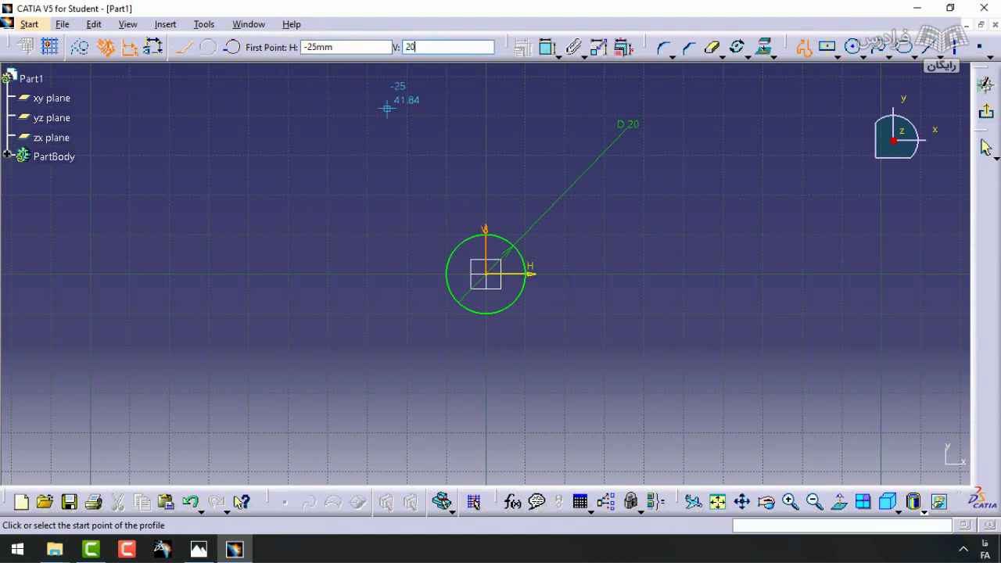
{"action": "key", "text": "Return"}
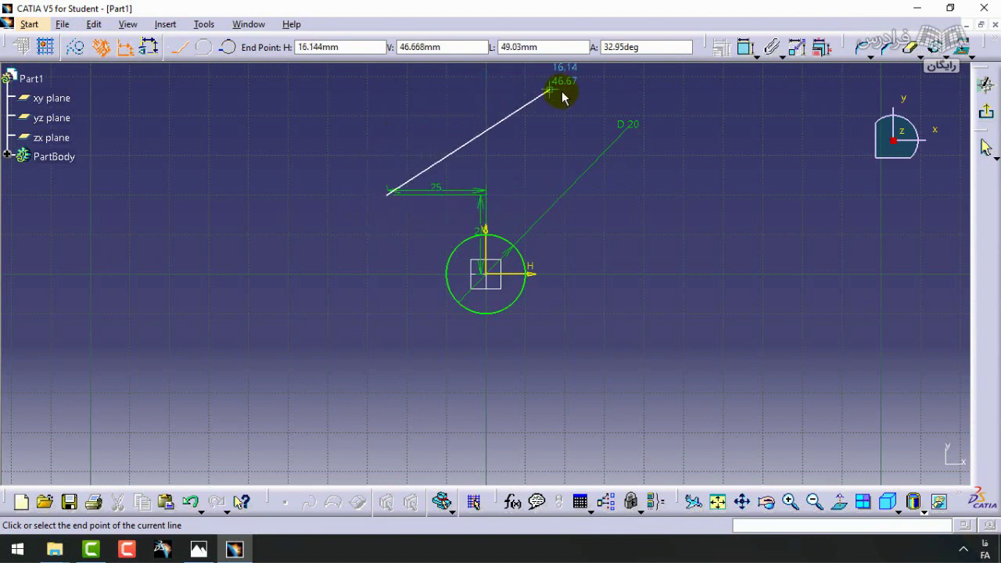
- Draw the horizontal upper edge, a tangent corner arc of about 11 mm radius and the vertical right edge down to about V -57 mm
{"action": "left_click", "coordinate": [624, 195]}
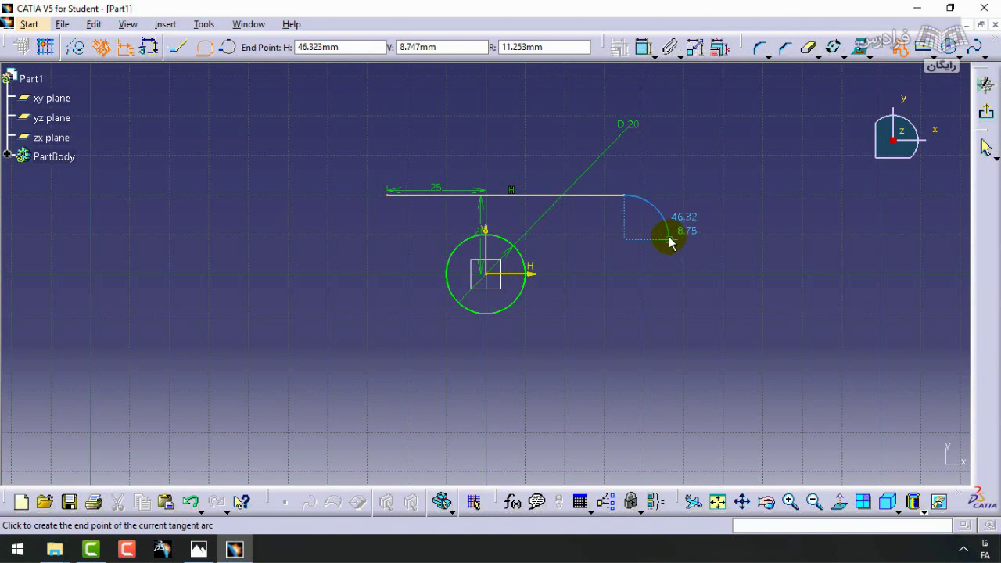
{"action": "left_click", "coordinate": [669, 240]}
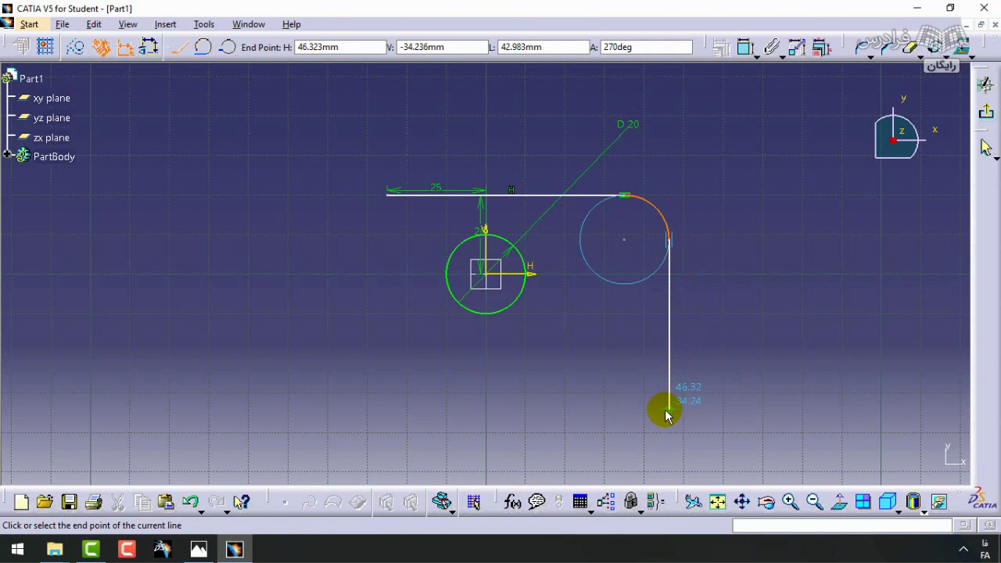
{"action": "middle_click_drag", "start_coordinate": [666, 418], "coordinate": [665, 322]}
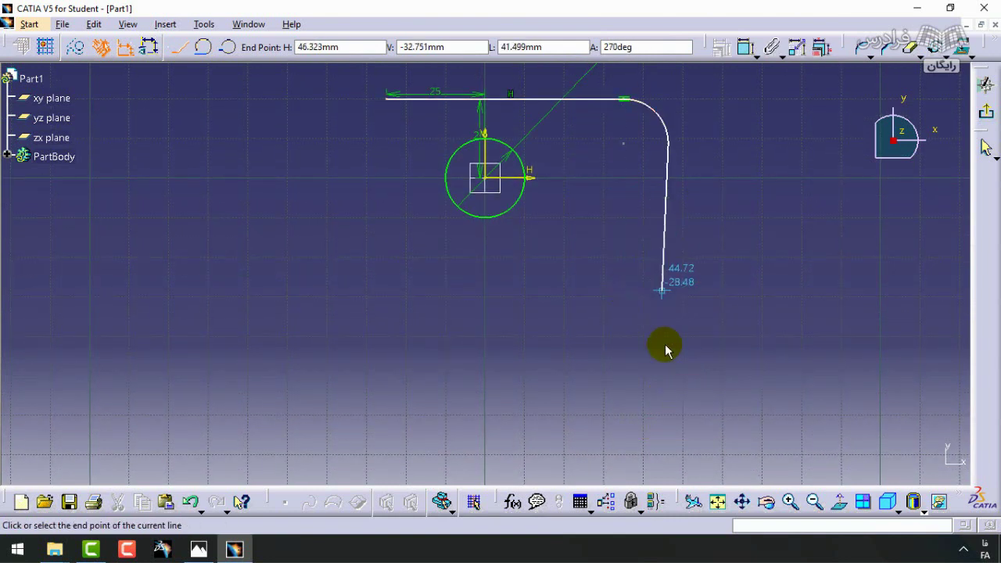
{"action": "left_click", "coordinate": [667, 410]}
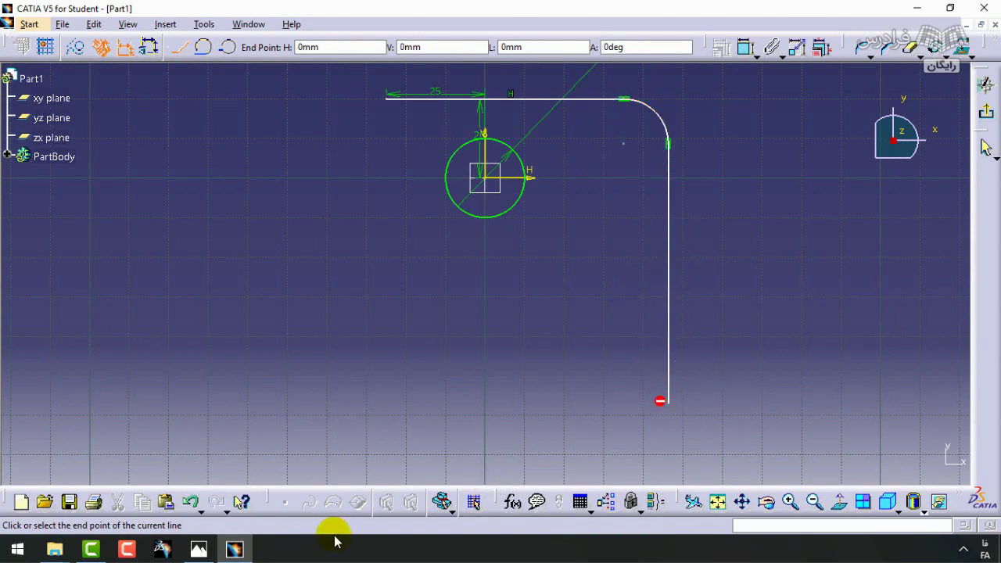
- Following drawing 4.jpg, continue the profile with a right foot about 18 mm wide, the first notch and the middle foot's lower edge
{"action": "left_click", "coordinate": [198, 550]}
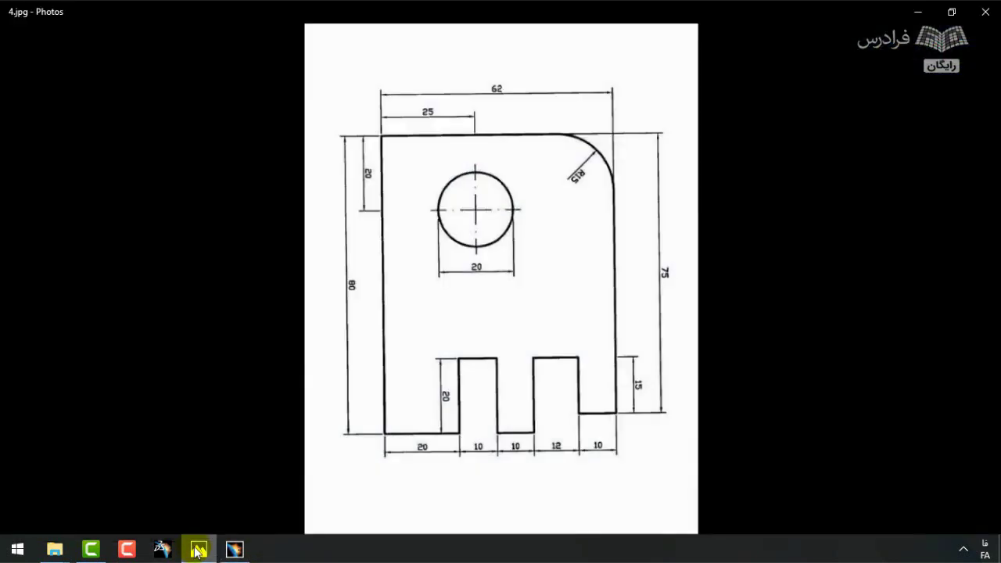
{"action": "left_click", "coordinate": [234, 550]}
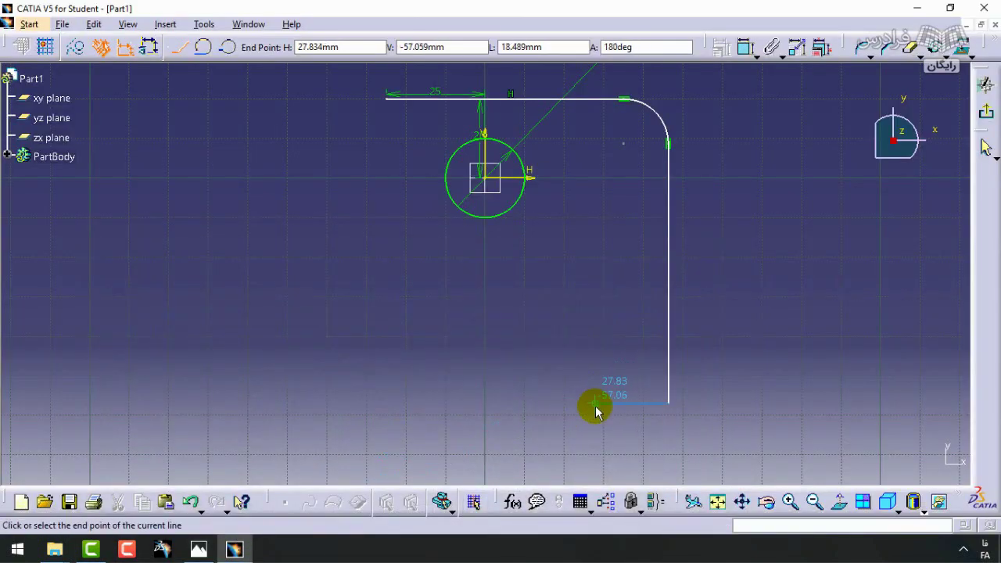
{"action": "left_click", "coordinate": [595, 405]}
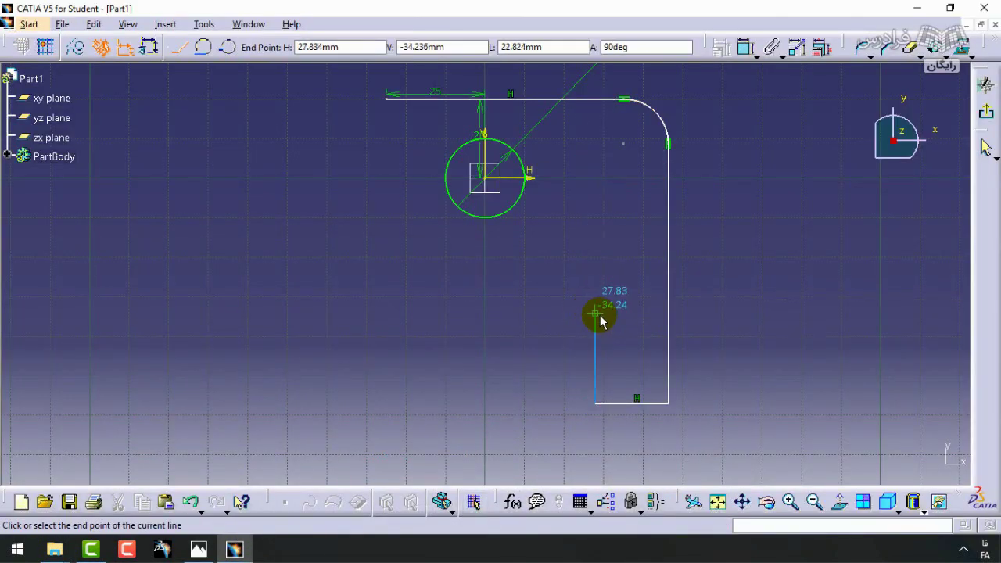
{"action": "left_click", "coordinate": [599, 317]}
{"action": "left_click", "coordinate": [199, 550]}
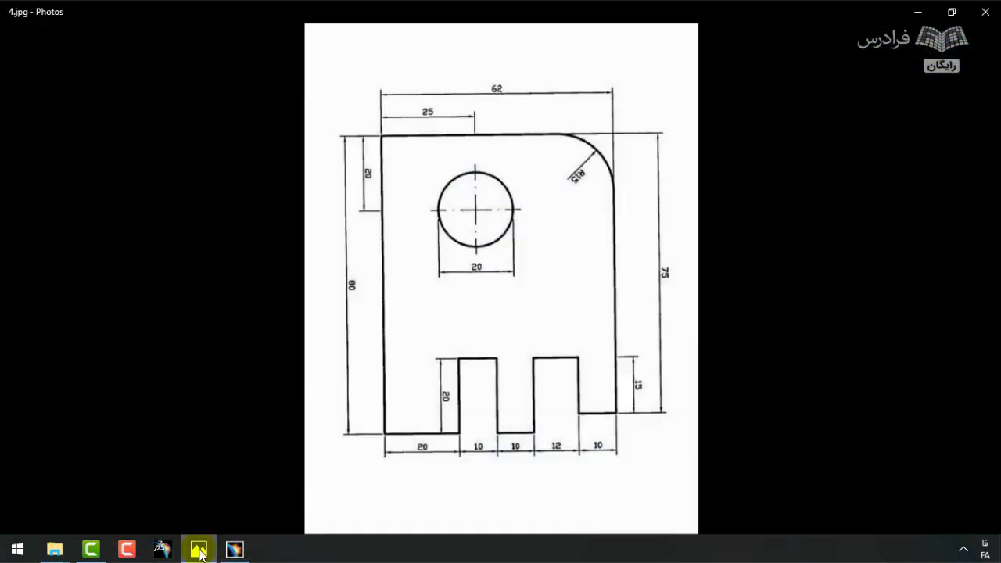
{"action": "left_click", "coordinate": [199, 550]}
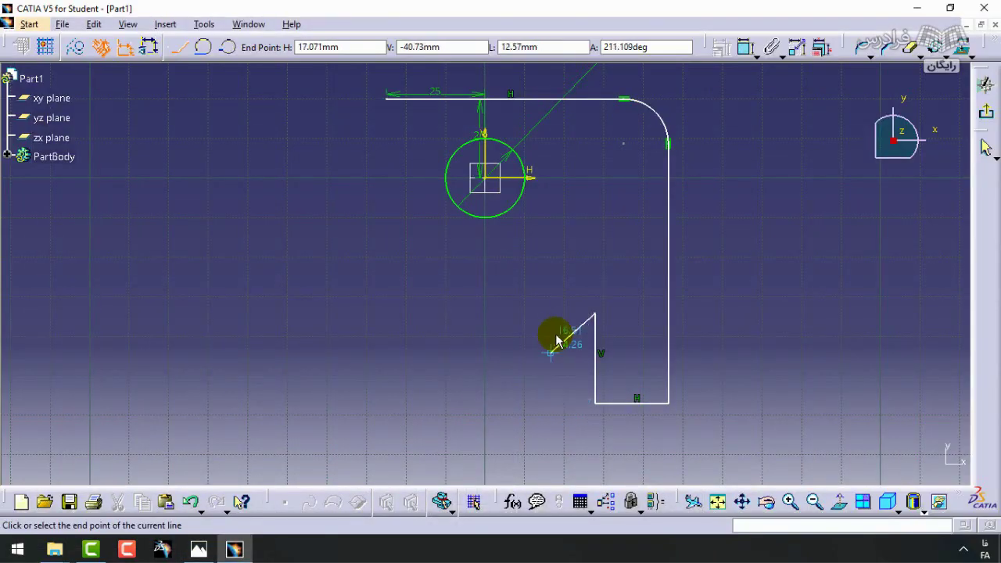
{"action": "left_click", "coordinate": [555, 316]}
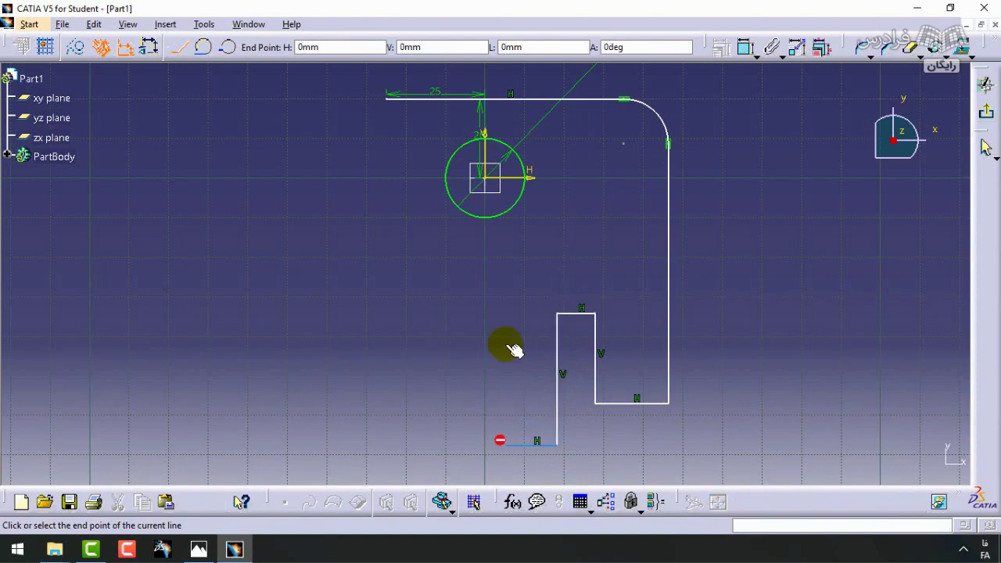
{"action": "left_click", "coordinate": [200, 550]}
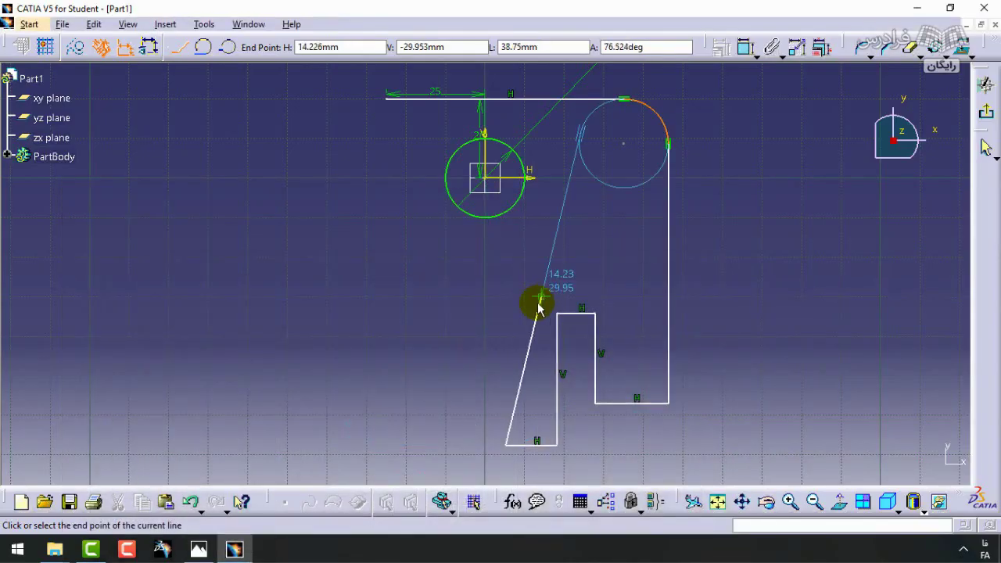
- Draw the second notch about 33 mm deep and the left foot about 18 mm wide, and close the profile at its start point
{"action": "left_click", "coordinate": [486, 315]}
{"action": "left_click", "coordinate": [457, 314]}
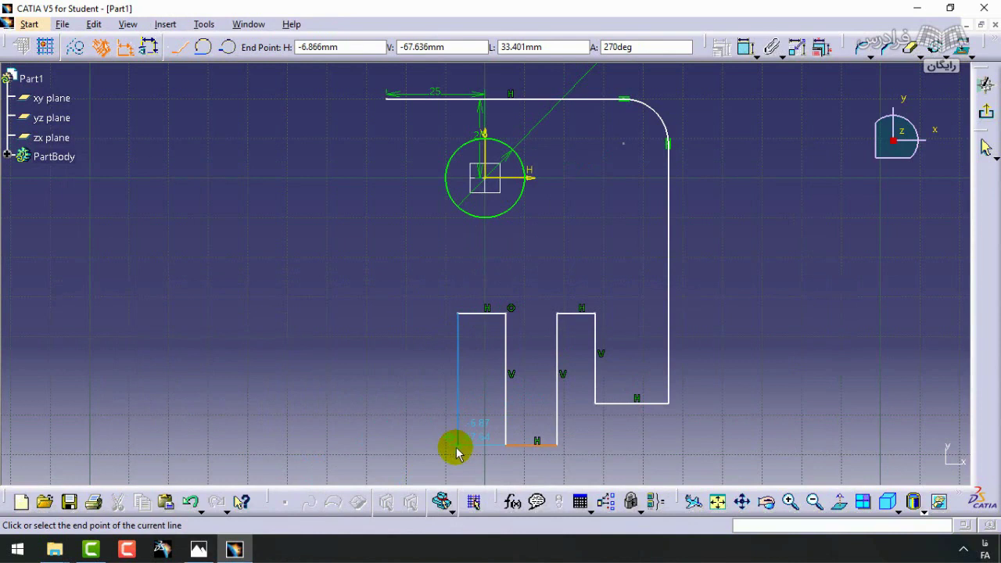
{"action": "left_click", "coordinate": [457, 451]}
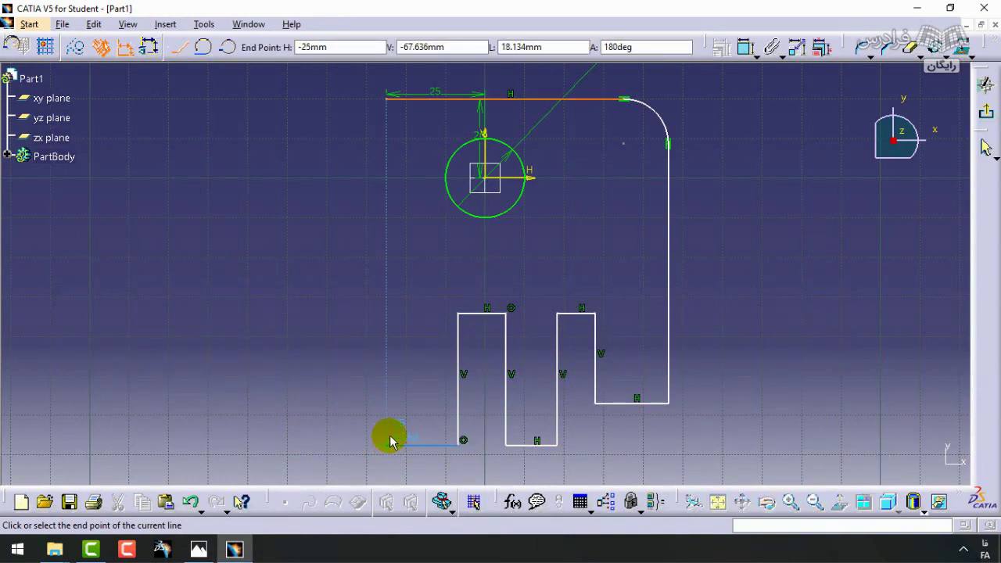
{"action": "left_click", "coordinate": [387, 445]}
{"action": "double_click", "coordinate": [388, 100]}
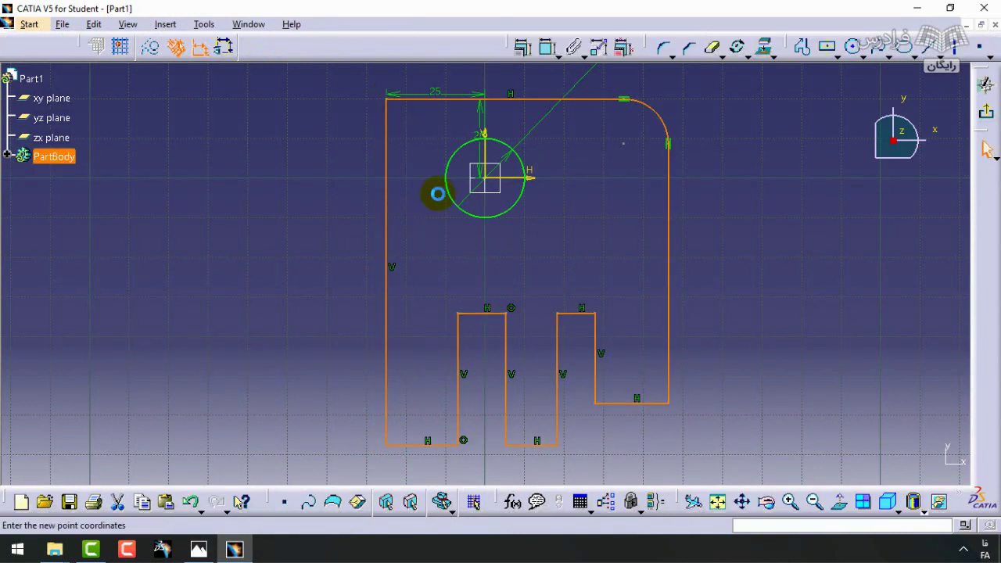
{"action": "left_click", "coordinate": [946, 340]}
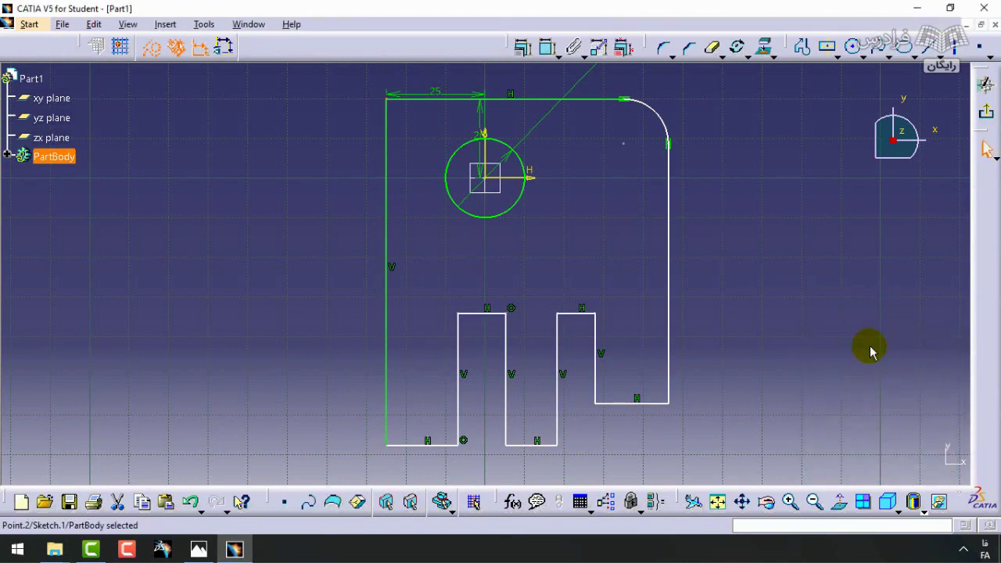
{"action": "left_click", "coordinate": [733, 249]}
{"action": "middle_click_drag", "start_coordinate": [725, 280], "coordinate": [675, 286]}
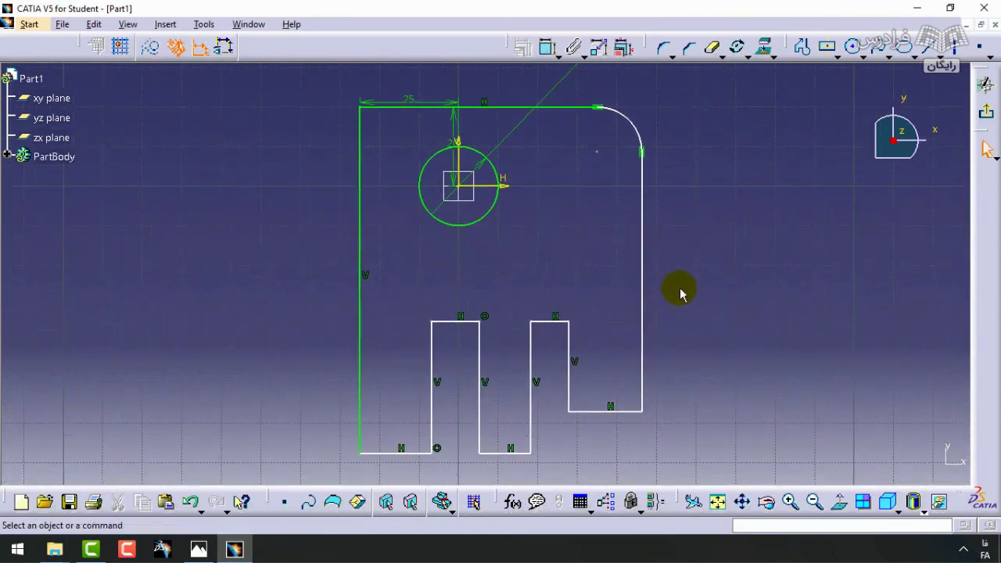
- Check drawing 4.jpg, dimension the plate's overall width between its left and right edges, and open that dimension for editing
{"action": "left_click", "coordinate": [199, 549]}
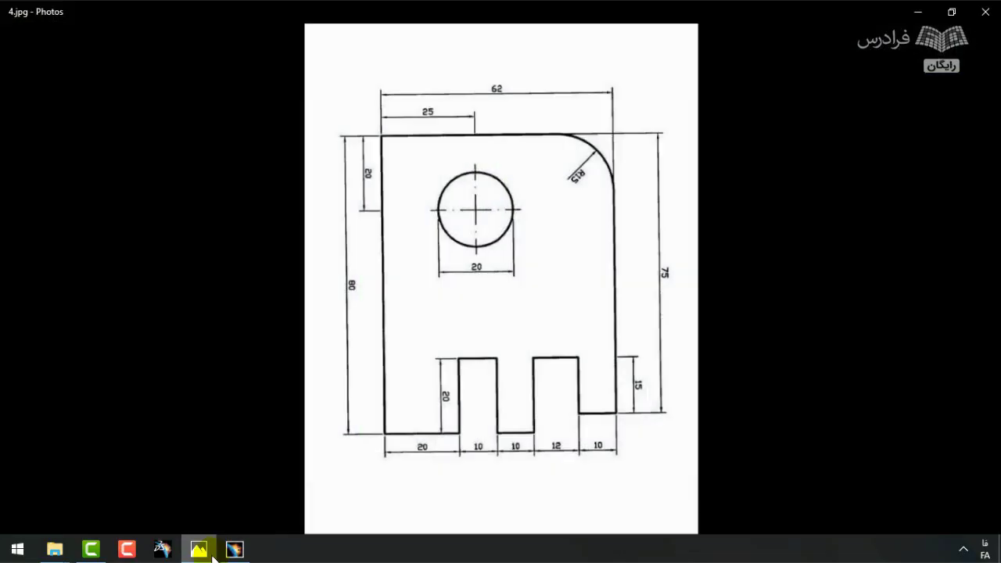
{"action": "left_click", "coordinate": [215, 553]}
{"action": "middle_click_drag", "start_coordinate": [402, 297], "coordinate": [397, 323]}
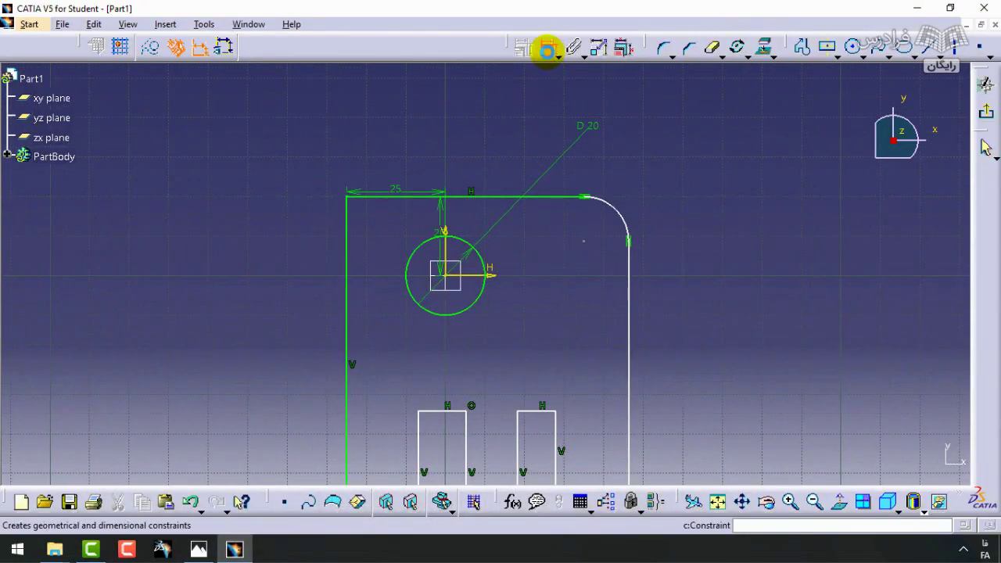
{"action": "left_click", "coordinate": [547, 50]}
{"action": "left_click", "coordinate": [348, 273]}
{"action": "left_click", "coordinate": [631, 273]}
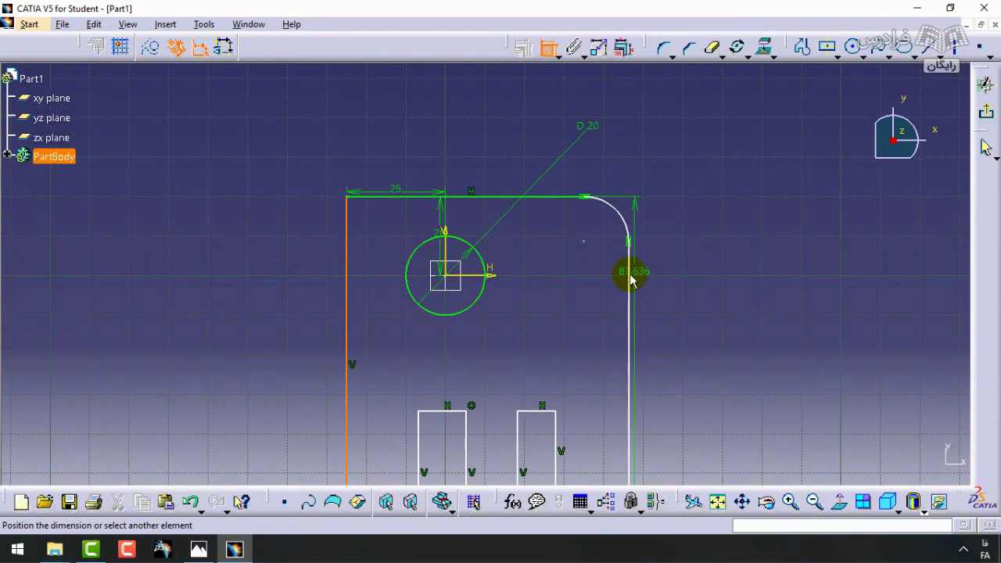
{"action": "double_click", "coordinate": [524, 107]}
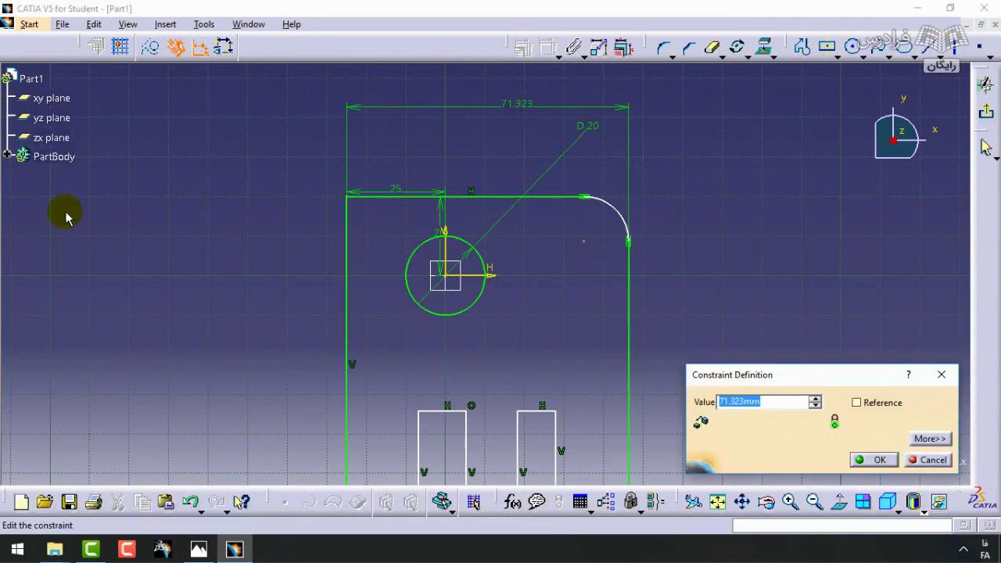